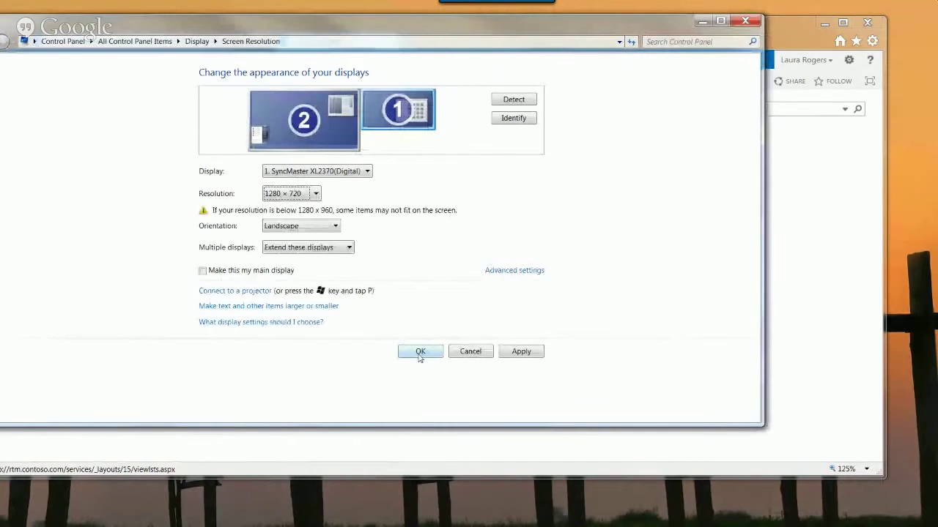
# Apply and keep the 1280 × 720 display resolution, and set the browser page zoom to 100%.
pyautogui.click(419, 352)
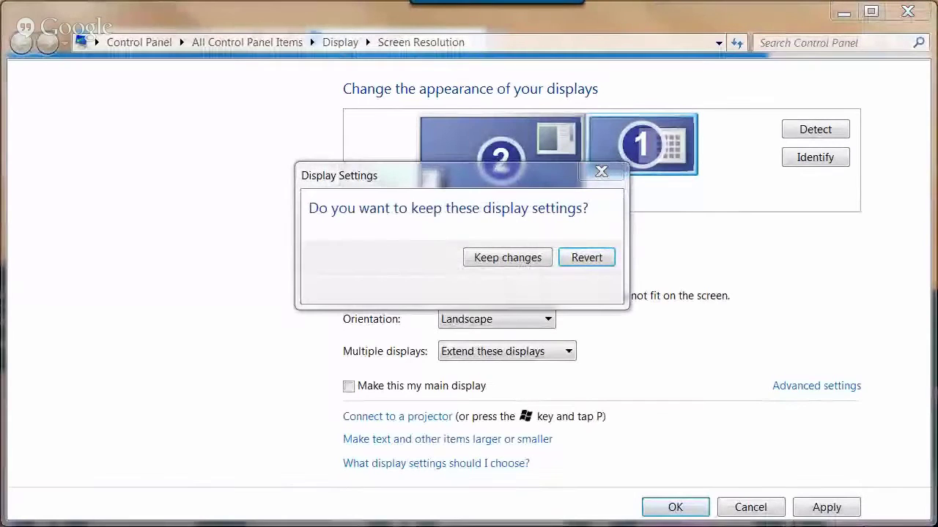
pyautogui.click(517, 257)
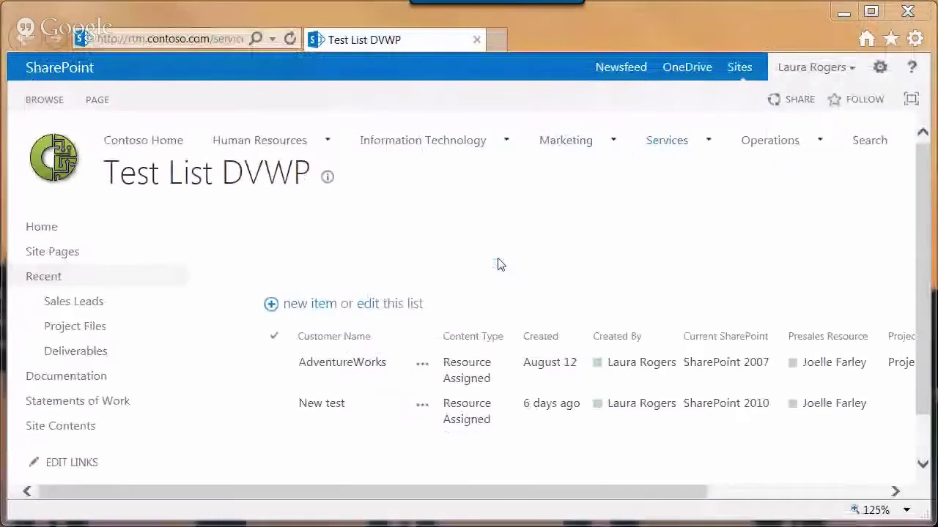
pyautogui.click(906, 510)
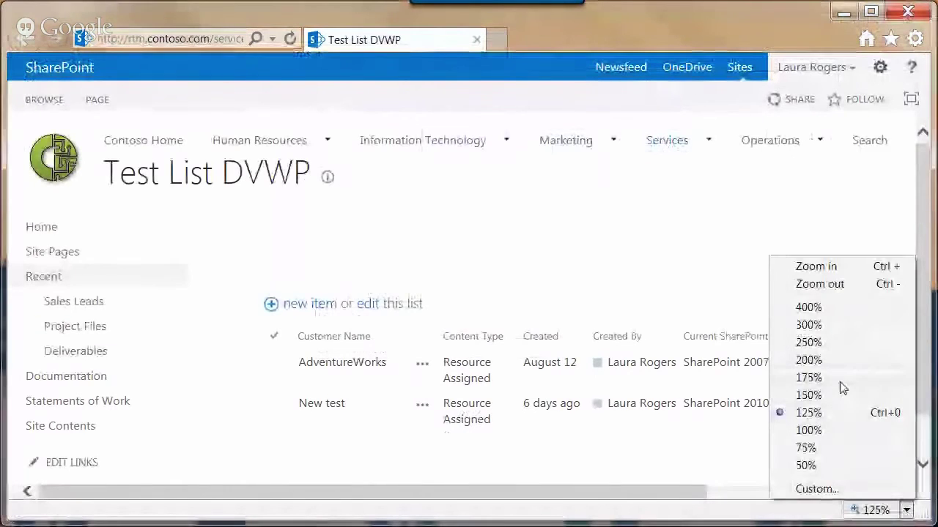
pyautogui.click(822, 432)
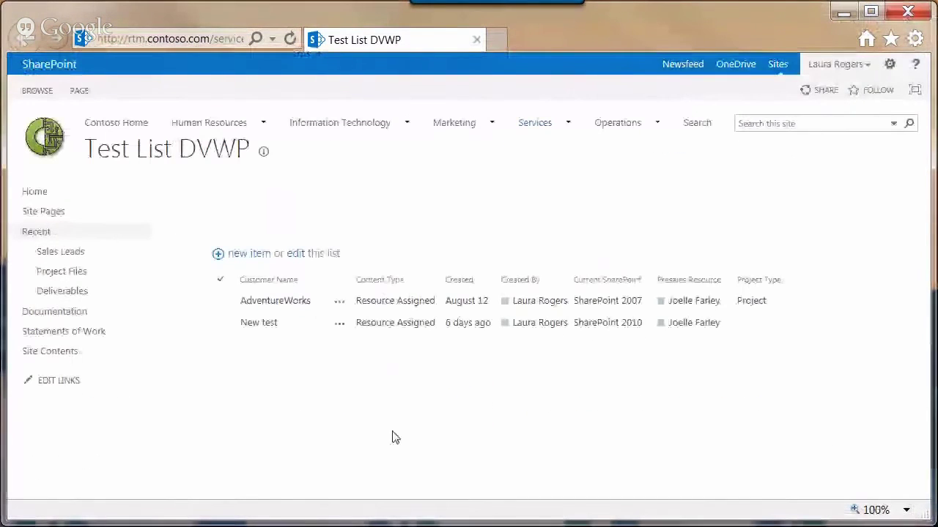
# Open the AdventureWorks item of the Sales Leads list for editing and switch it to the Project Manager form.
pyautogui.click(65, 251)
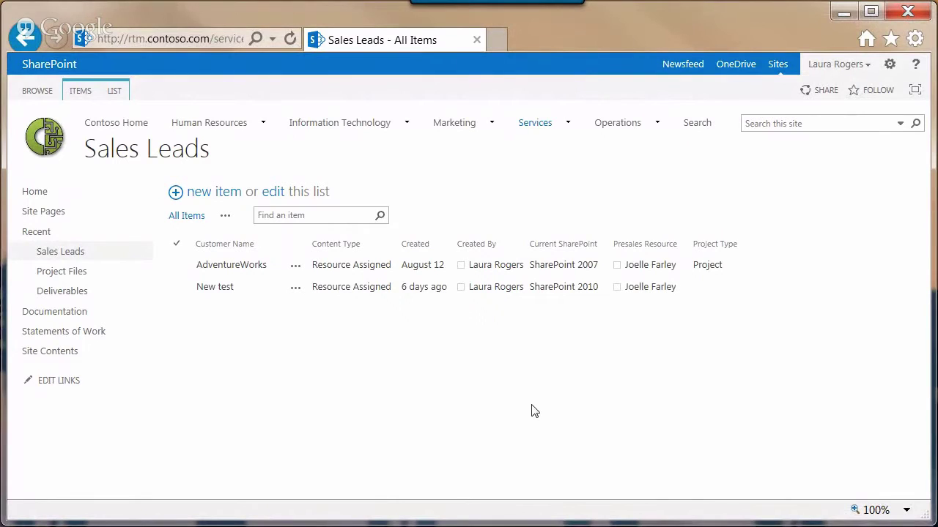
pyautogui.click(296, 264)
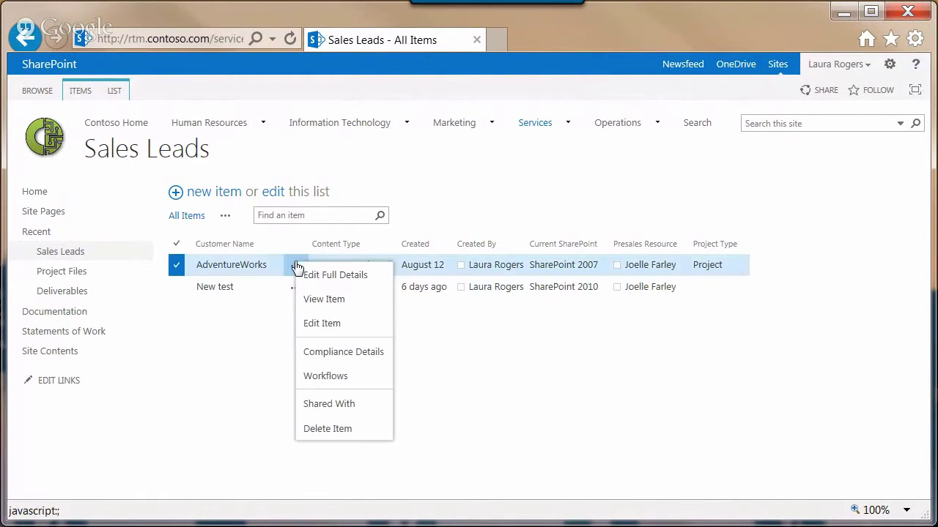
pyautogui.click(323, 317)
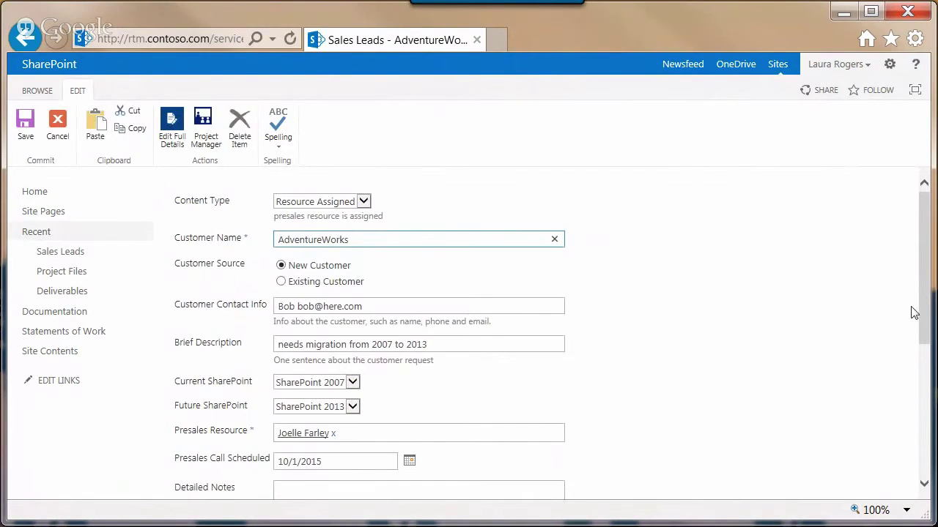
pyautogui.moveTo(927, 303); pyautogui.dragTo(915, 271)
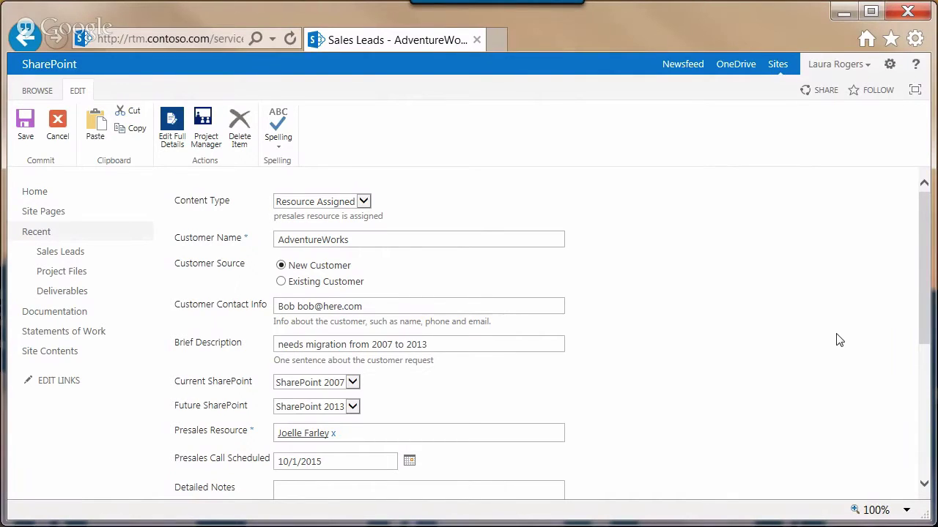
pyautogui.click(202, 137)
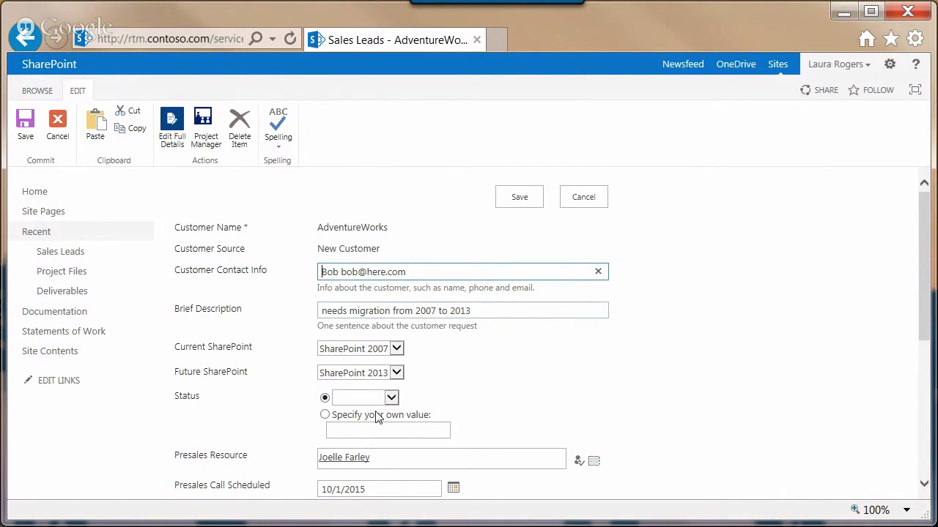
pyautogui.moveTo(925, 326); pyautogui.dragTo(922, 263)
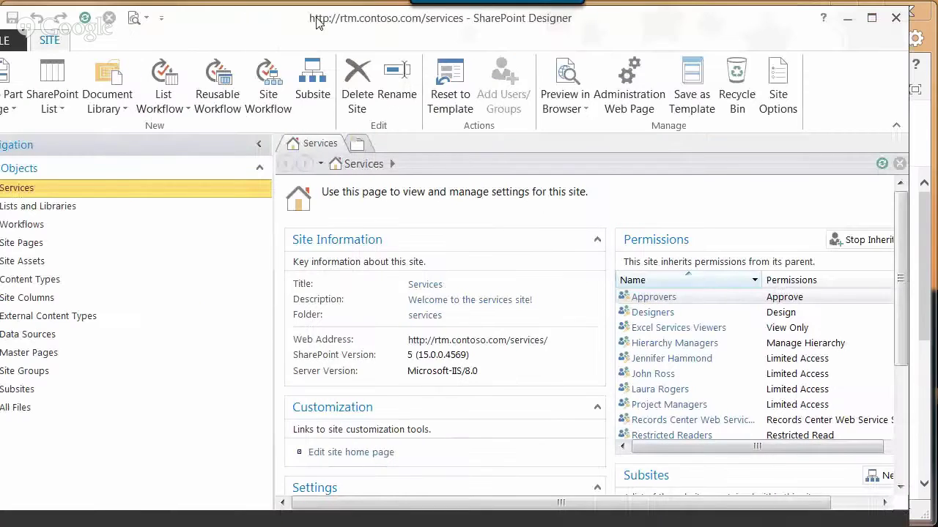
# Switch to SharePoint Designer and open the Sales Leads list's settings at its list of forms.
pyautogui.click(871, 17)
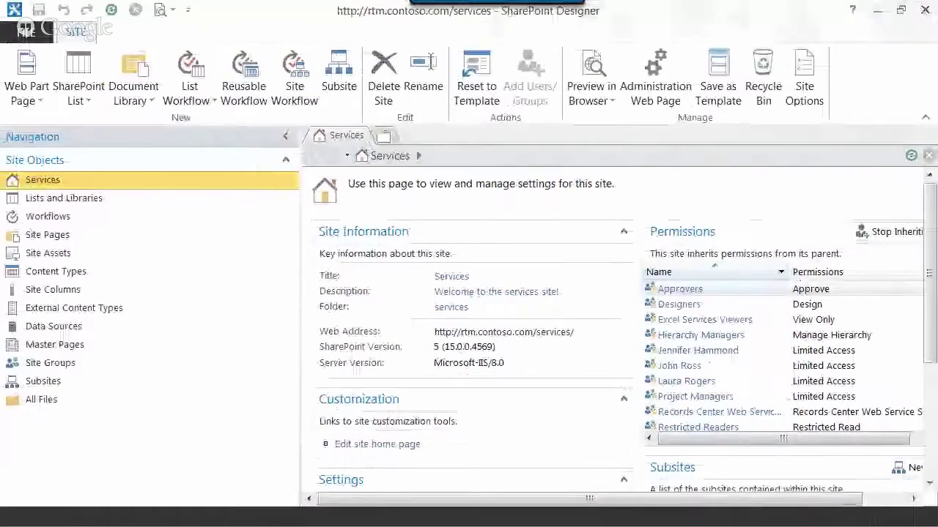
pyautogui.click(89, 202)
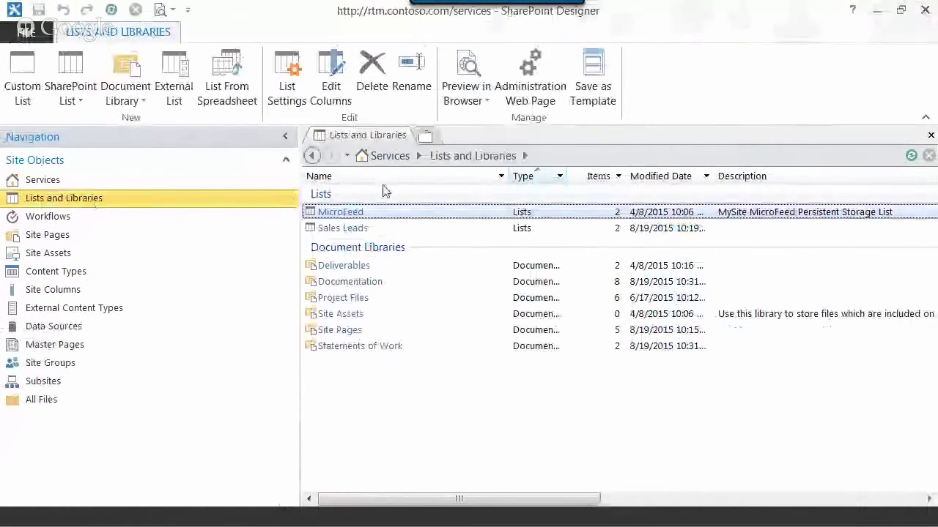
pyautogui.click(357, 233)
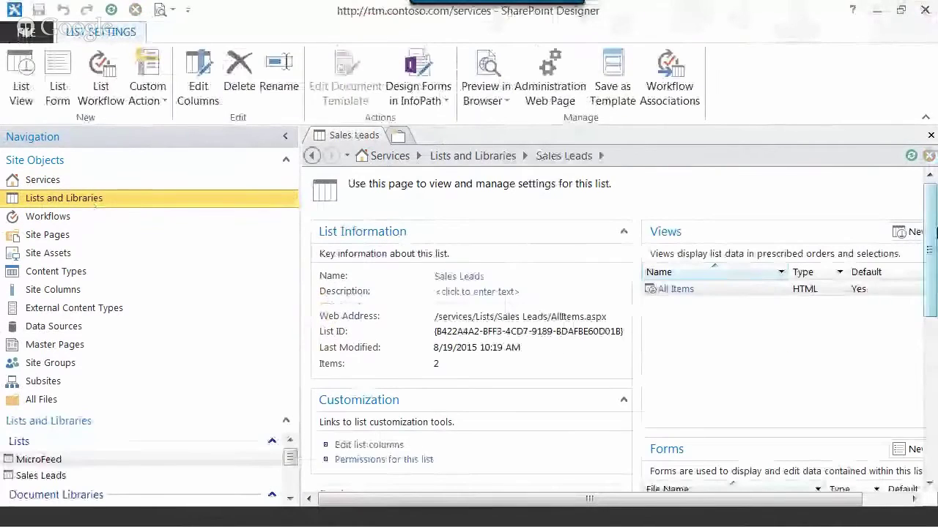
pyautogui.scroll(-5, 931, 205)
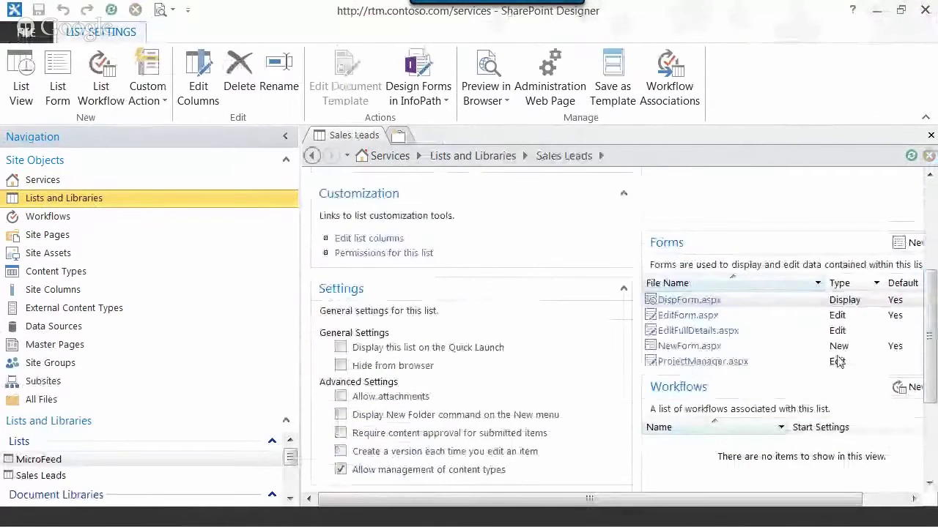
pyautogui.hscroll(2, 868, 454)
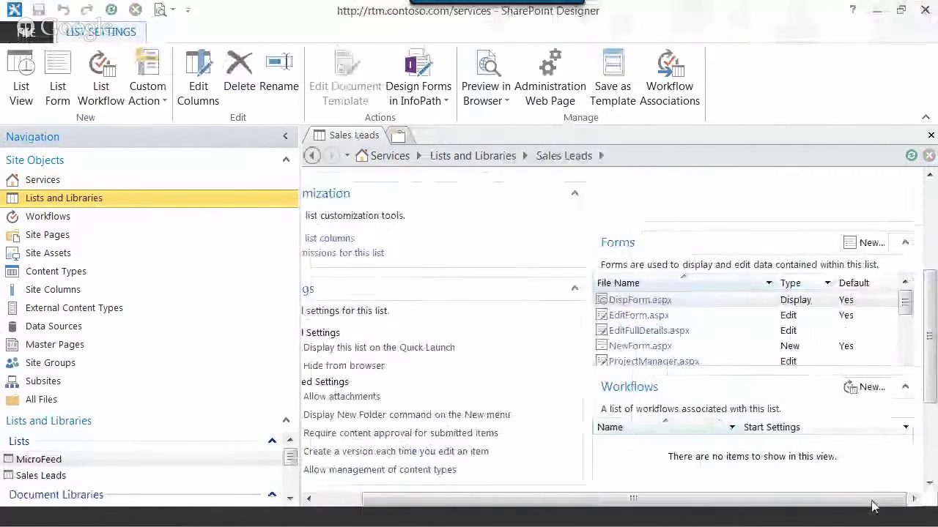
pyautogui.scroll(-1, 906, 313)
pyautogui.click(906, 314)
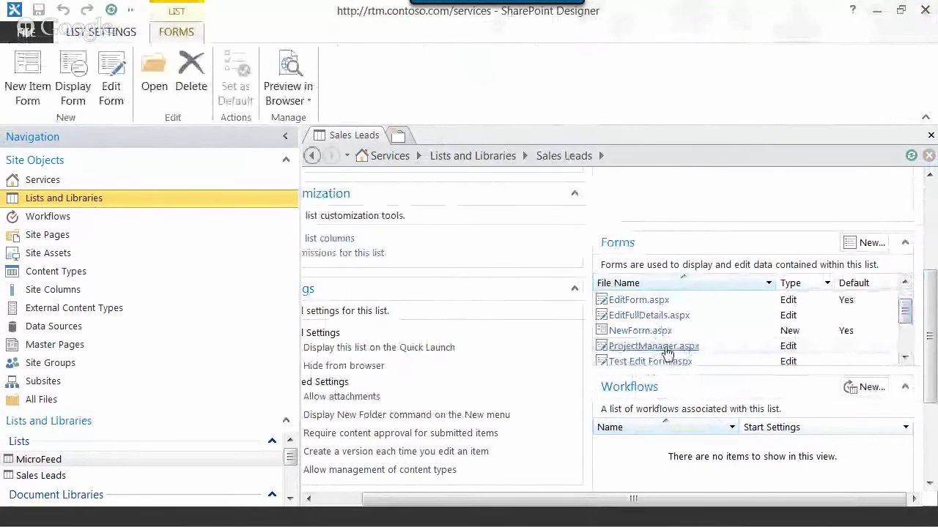
pyautogui.click(873, 244)
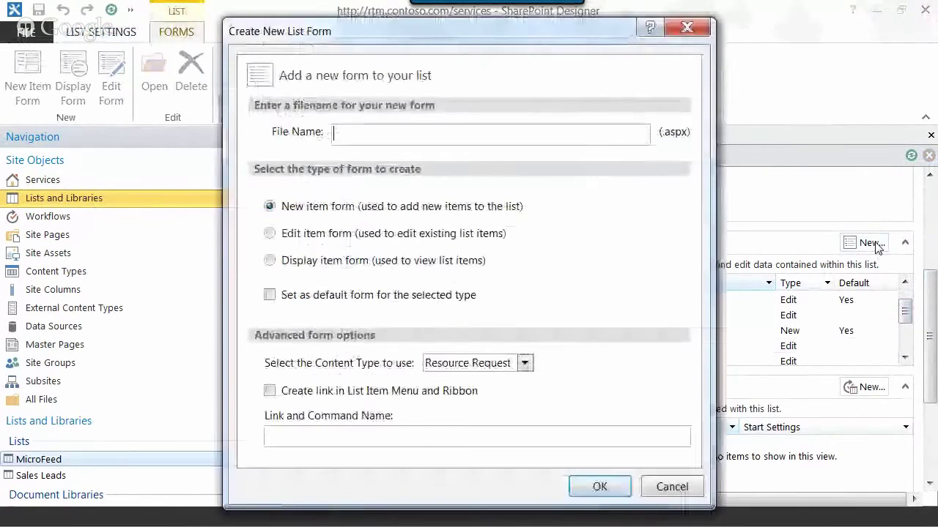
pyautogui.click(269, 235)
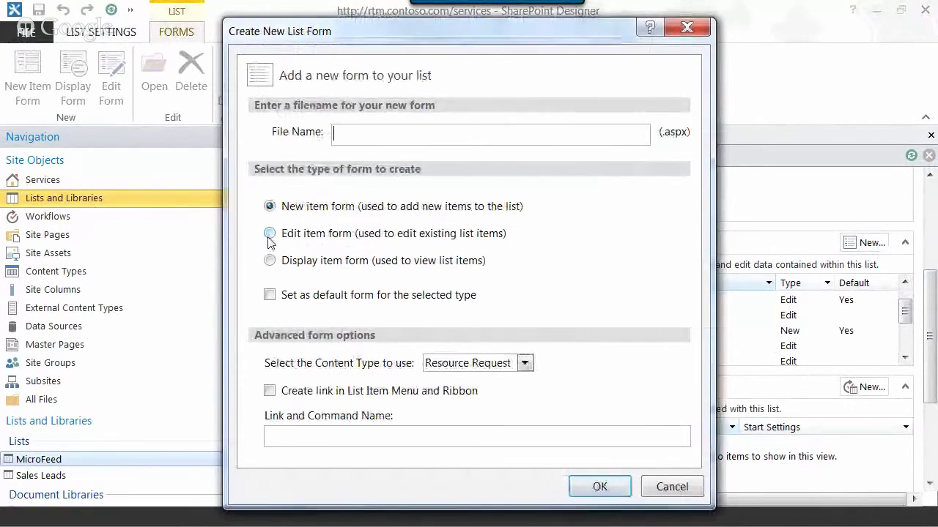
pyautogui.click(462, 363)
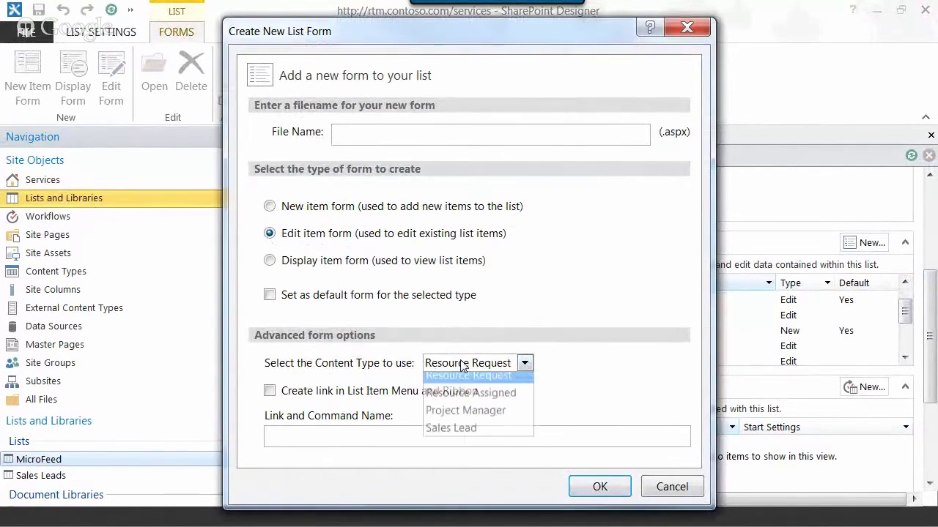
pyautogui.click(468, 417)
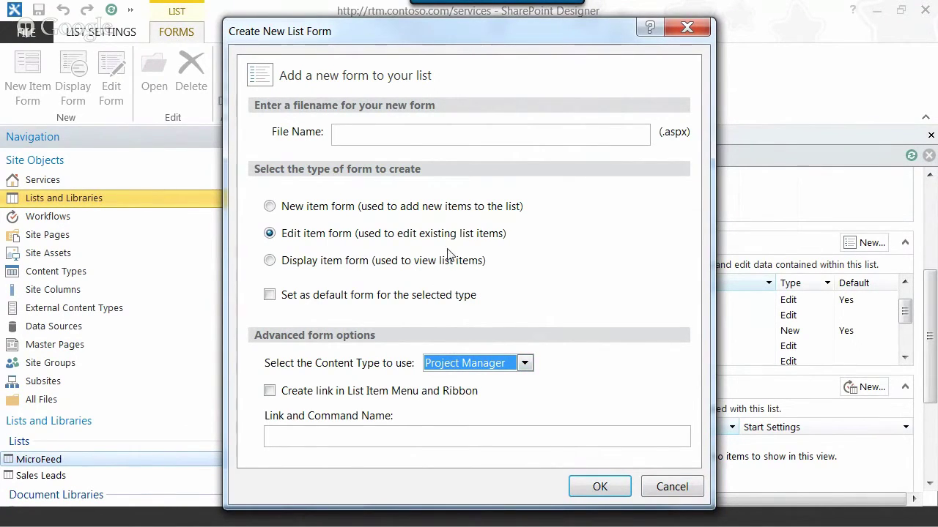
pyautogui.click(673, 487)
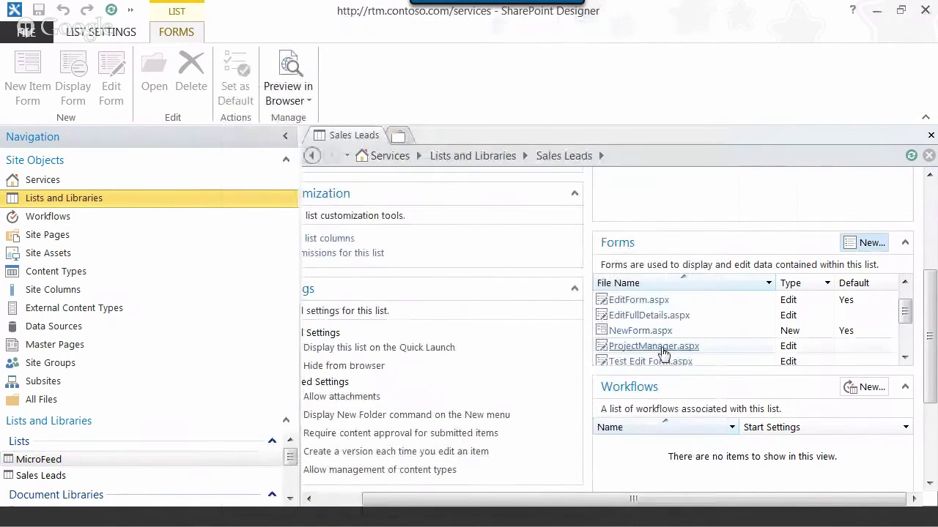
# Open the ProjectManager.aspx form for code editing and close the Data Source Details pane.
pyautogui.doubleClick(654, 347)
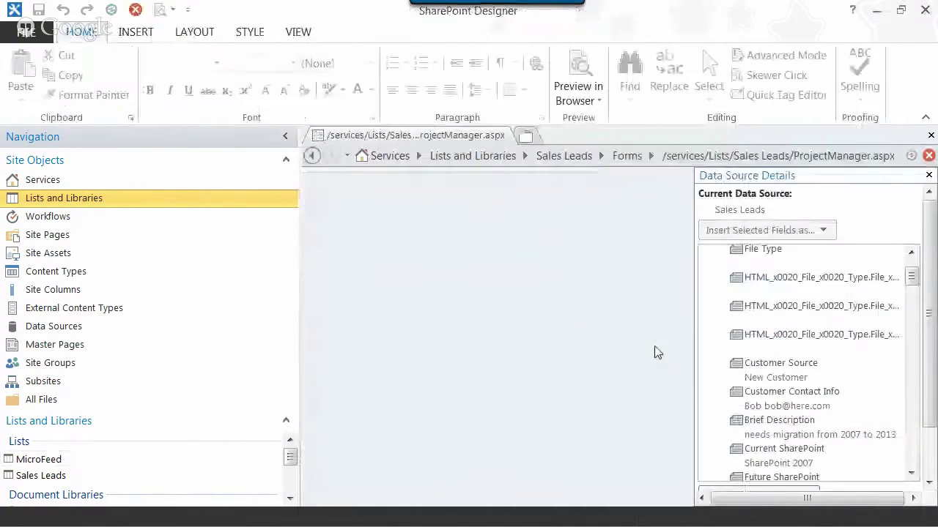
pyautogui.click(928, 174)
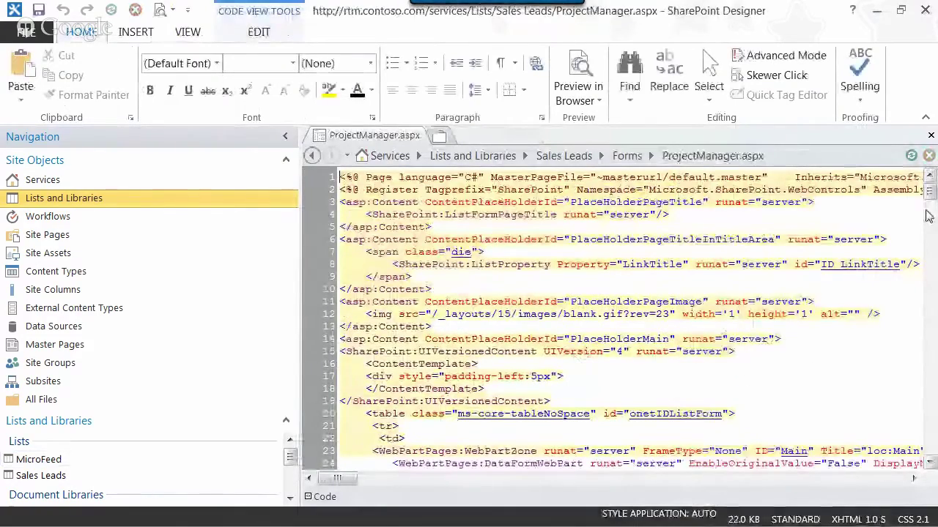
# Examine the ControlMode attributes of the Customer Name, Customer Source, Customer Contact Info and Brief Description fields in the form's code.
pyautogui.scroll(-3, 930, 201)
pyautogui.moveTo(930, 202); pyautogui.dragTo(932, 295)
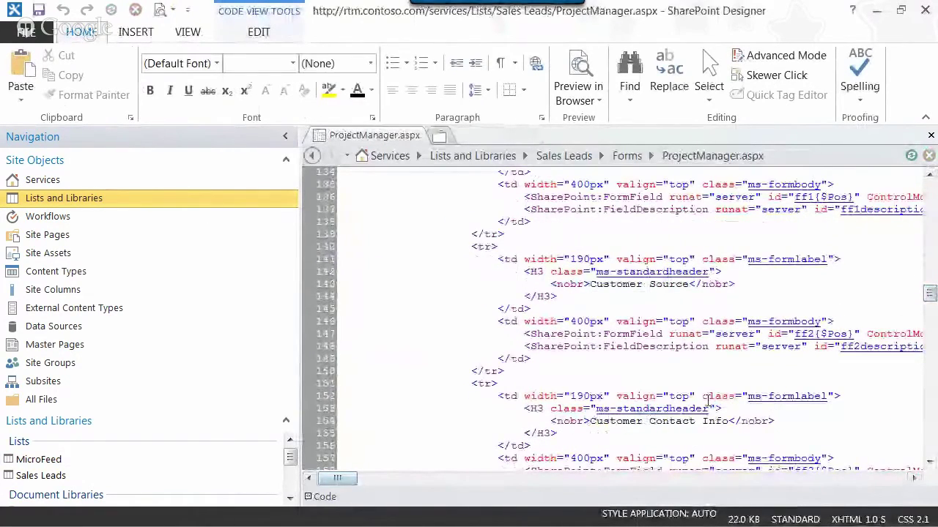
pyautogui.moveTo(346, 485); pyautogui.dragTo(350, 485)
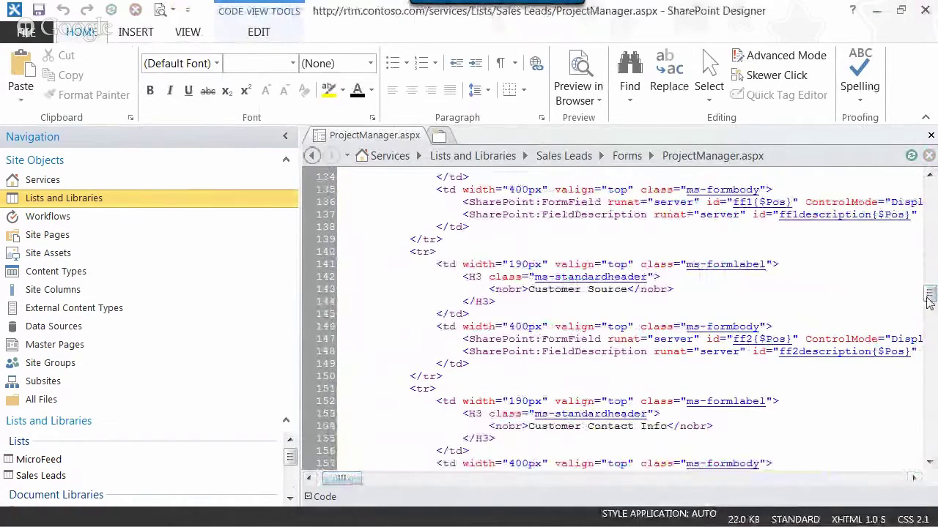
pyautogui.moveTo(930, 299); pyautogui.dragTo(930, 307)
pyautogui.moveTo(350, 485); pyautogui.dragTo(364, 485)
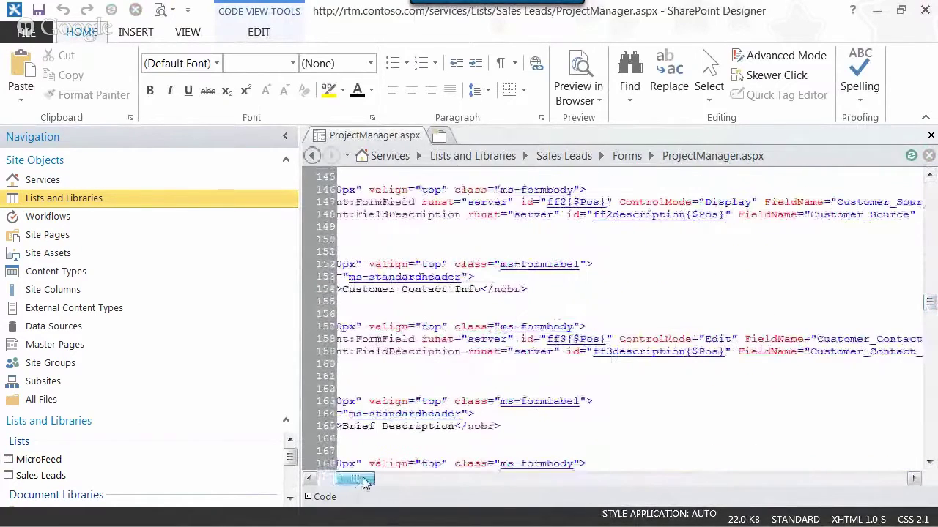
pyautogui.moveTo(930, 308); pyautogui.dragTo(930, 315)
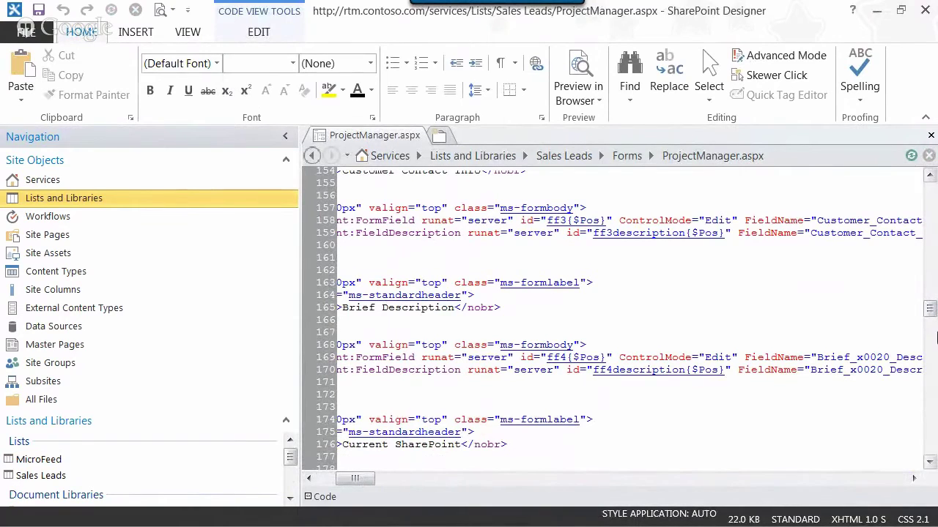
pyautogui.click(717, 220)
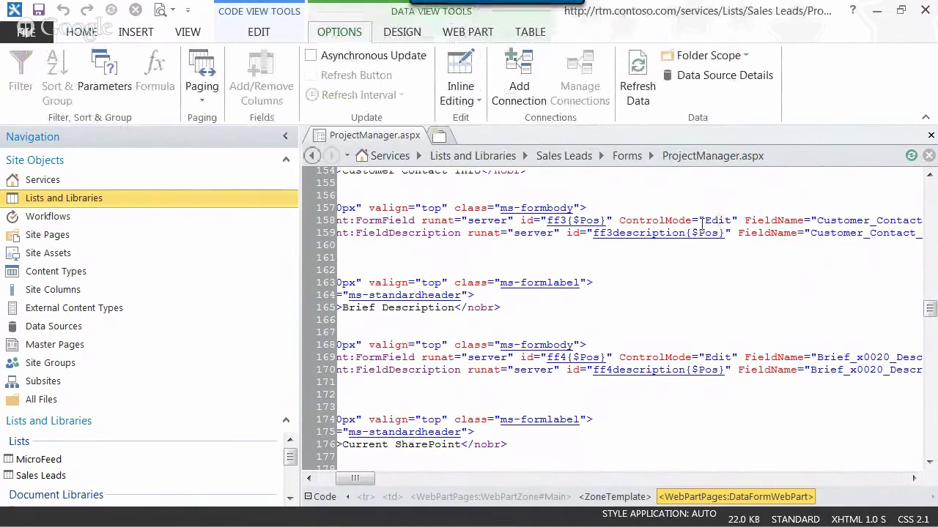
pyautogui.moveTo(931, 314); pyautogui.dragTo(924, 287)
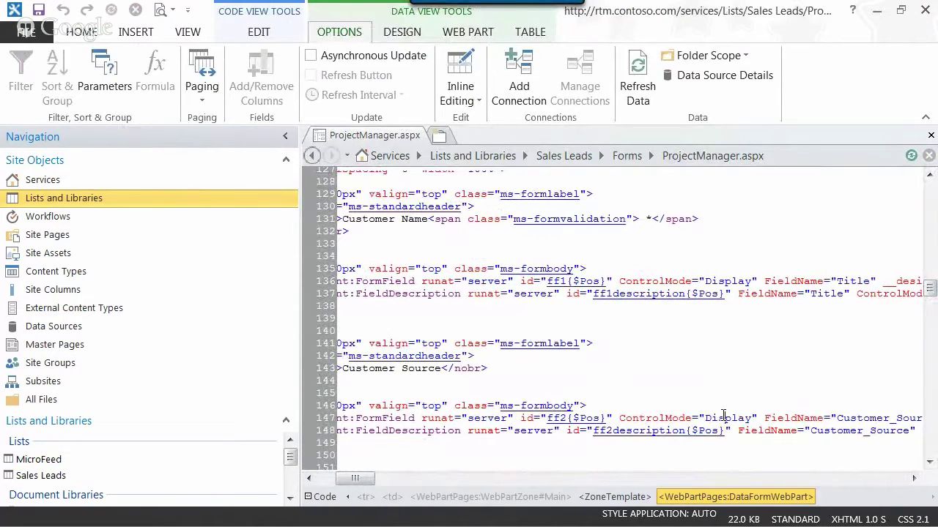
pyautogui.moveTo(930, 288); pyautogui.dragTo(930, 298)
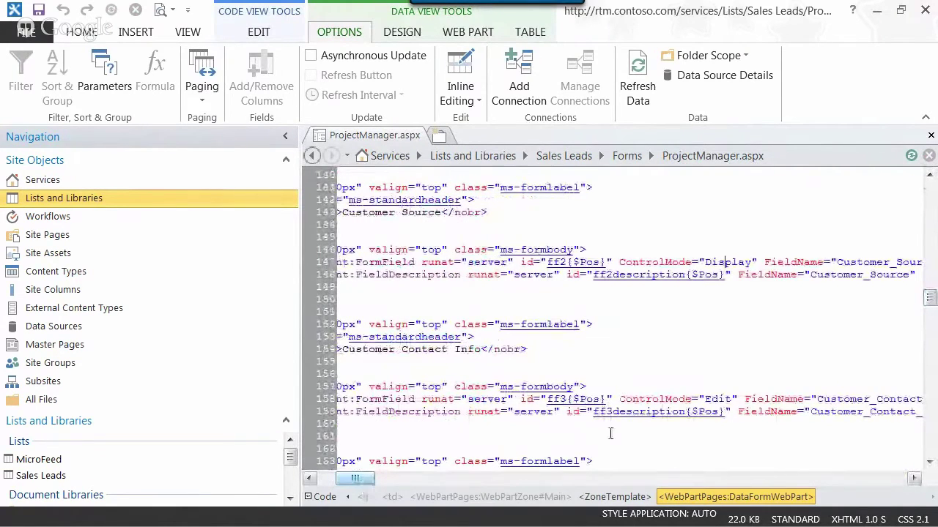
# Set the ControlMode of the Customer Contact Info form field to Display and save the form.
pyautogui.doubleClick(714, 399)
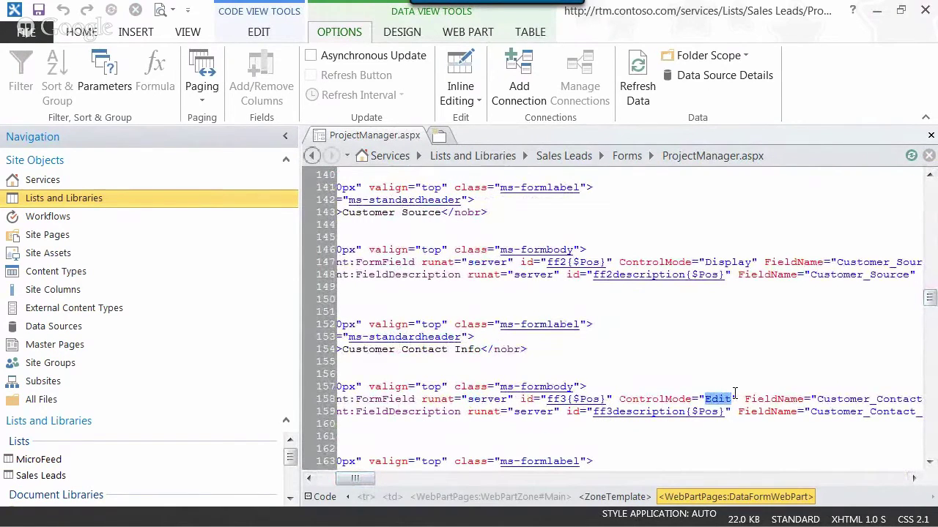
pyautogui.write('Display')
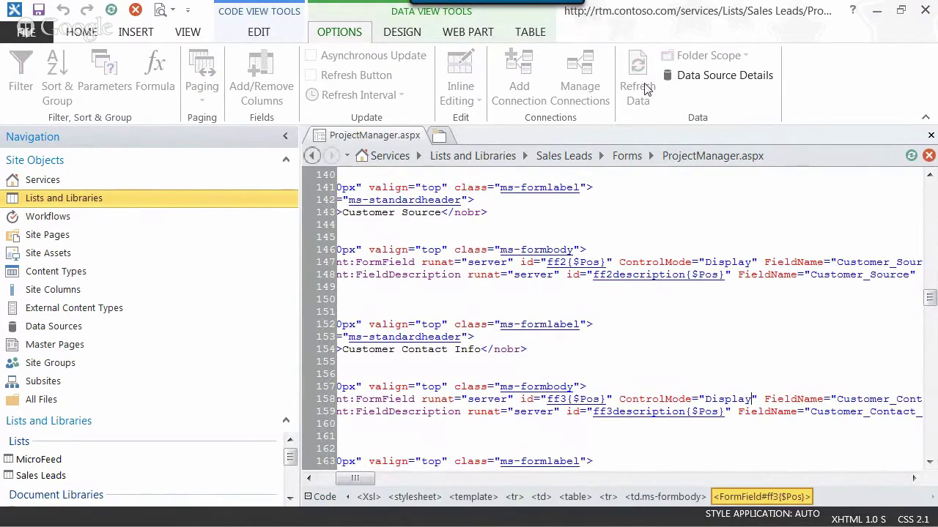
# Reload the AdventureWorks Project Manager form in the browser to check the Customer Contact Info field, and return to SharePoint Designer.
pyautogui.click(877, 10)
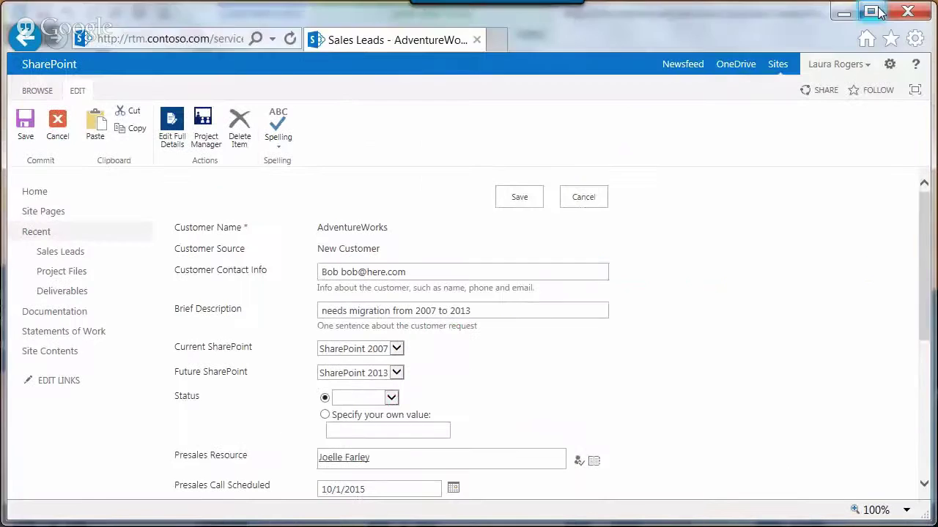
pyautogui.click(170, 35)
pyautogui.press('Return')
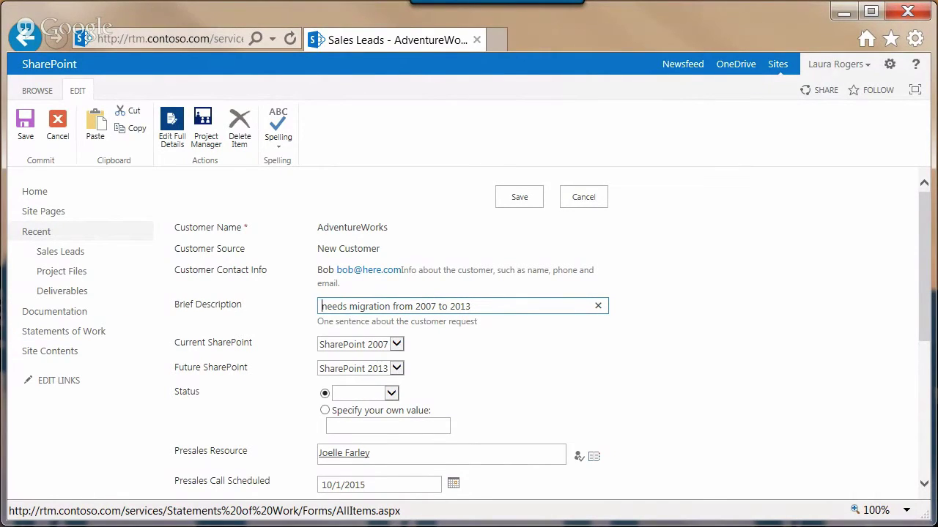
pyautogui.hotkey('alt', 'Tab')
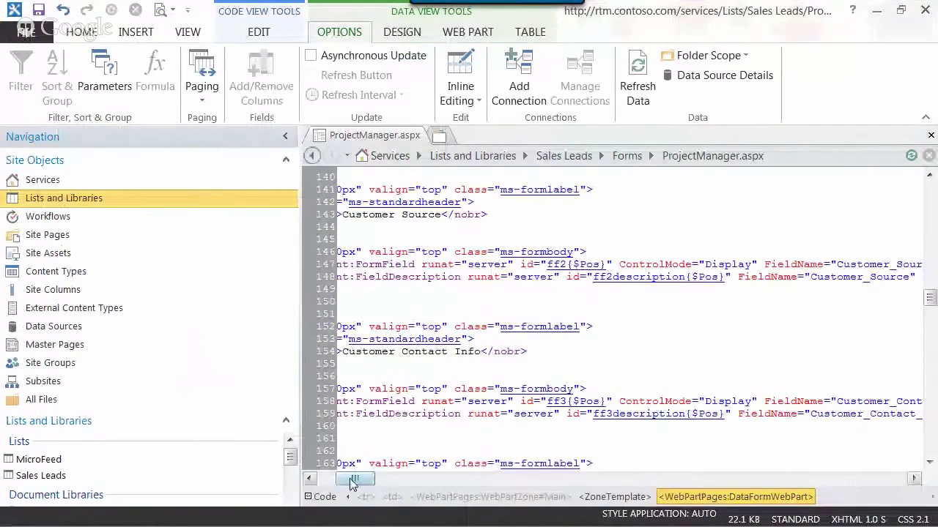
# Insert an empty <p></p> paragraph after the Customer Contact Info form field in the code and save the form.
pyautogui.moveTo(354, 479); pyautogui.dragTo(344, 480)
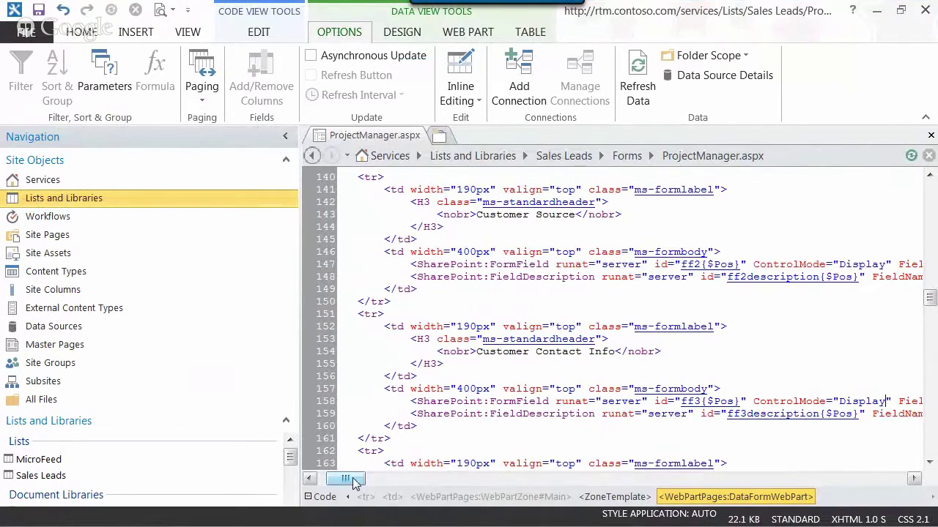
pyautogui.moveTo(353, 480); pyautogui.dragTo(338, 480)
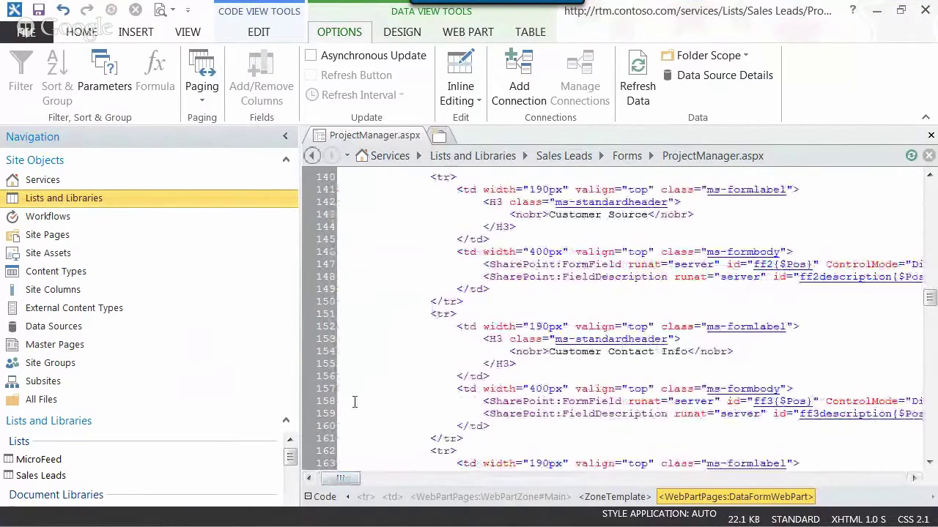
pyautogui.click(322, 412)
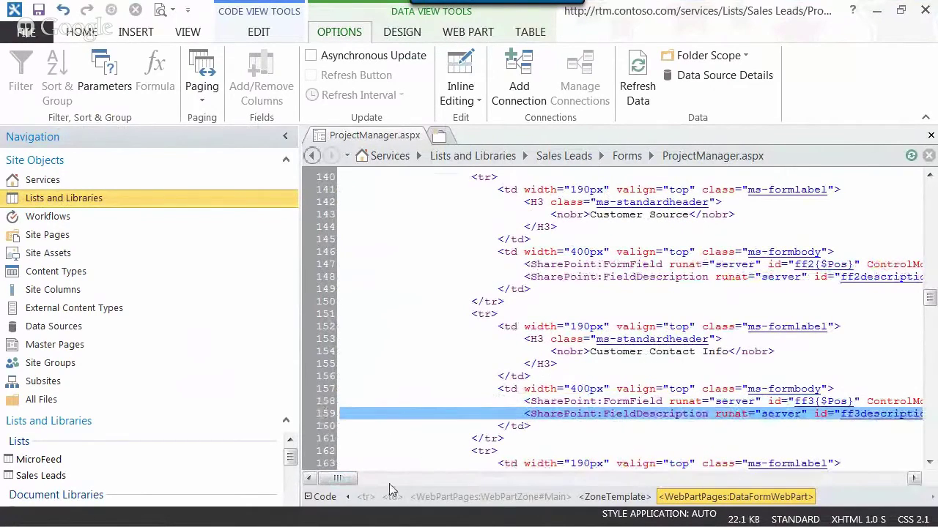
pyautogui.moveTo(352, 480); pyautogui.dragTo(454, 480)
pyautogui.click(778, 402)
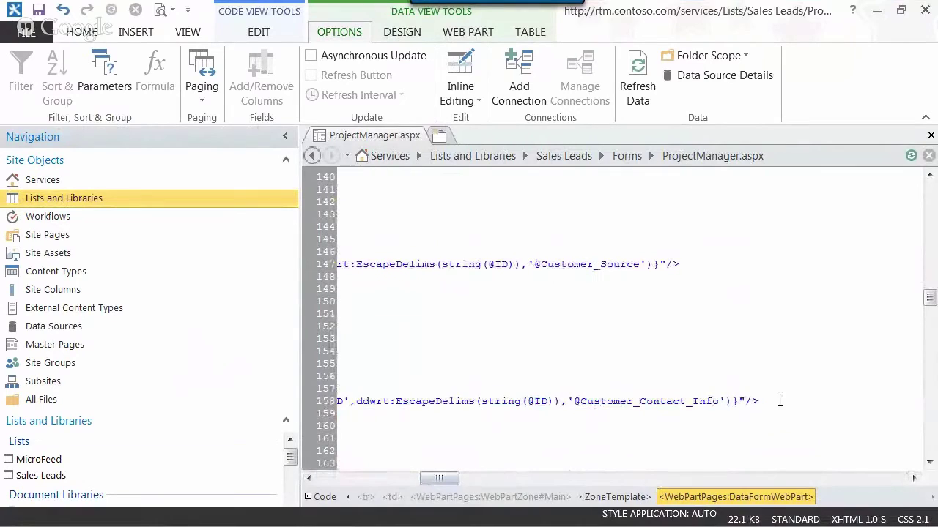
pyautogui.write('<p></p>')
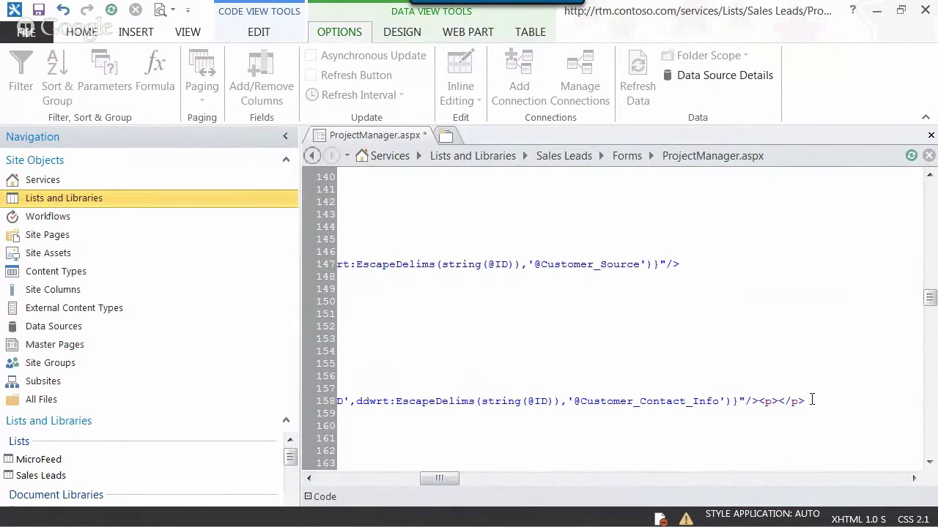
pyautogui.click(38, 11)
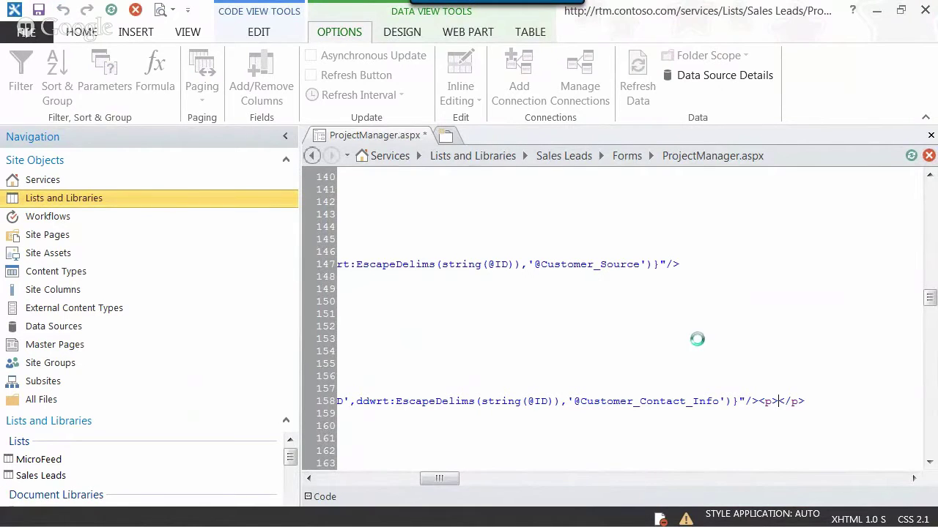
# Switch to the browser and reload the AdventureWorks Project Manager form to check the spacing under Customer Contact Info.
pyautogui.click(876, 11)
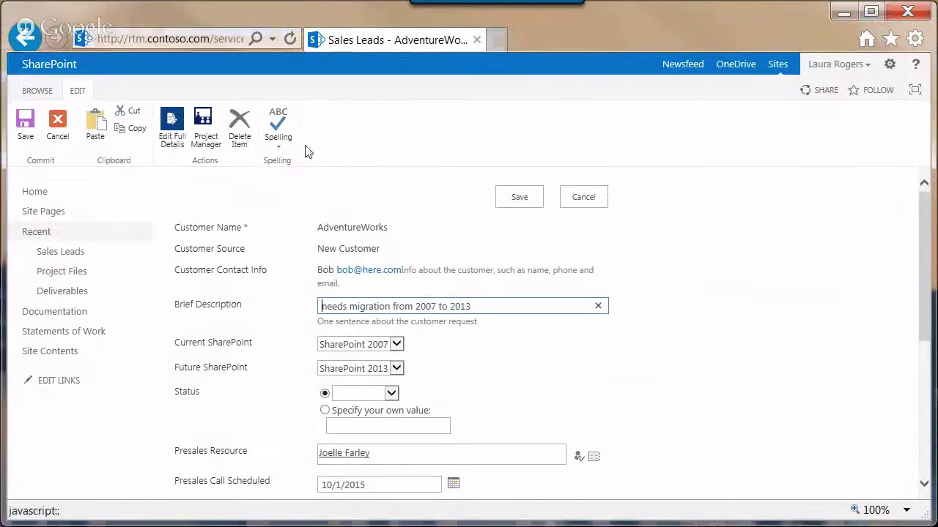
pyautogui.click(131, 37)
pyautogui.press('Return')
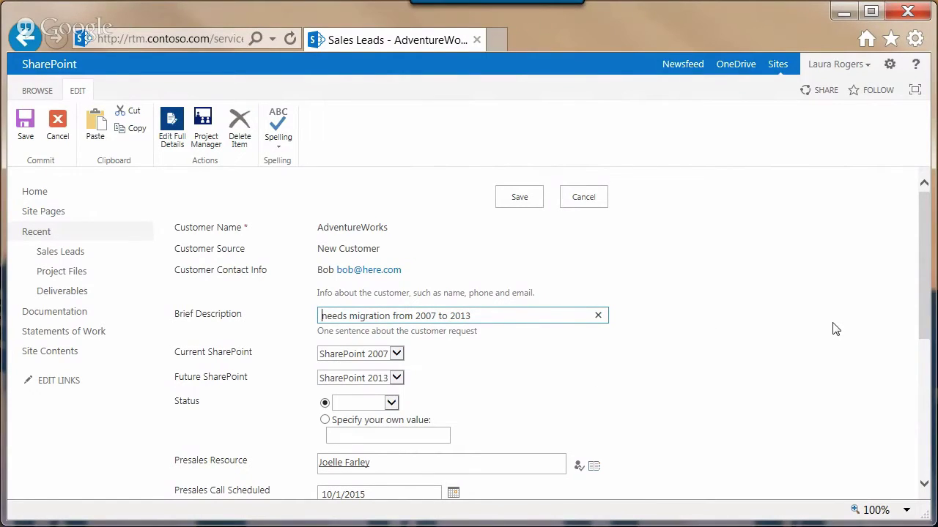
# From the site home, edit the AdventureWorks item in the Sales Leads list and switch to its Project Manager form.
pyautogui.click(31, 193)
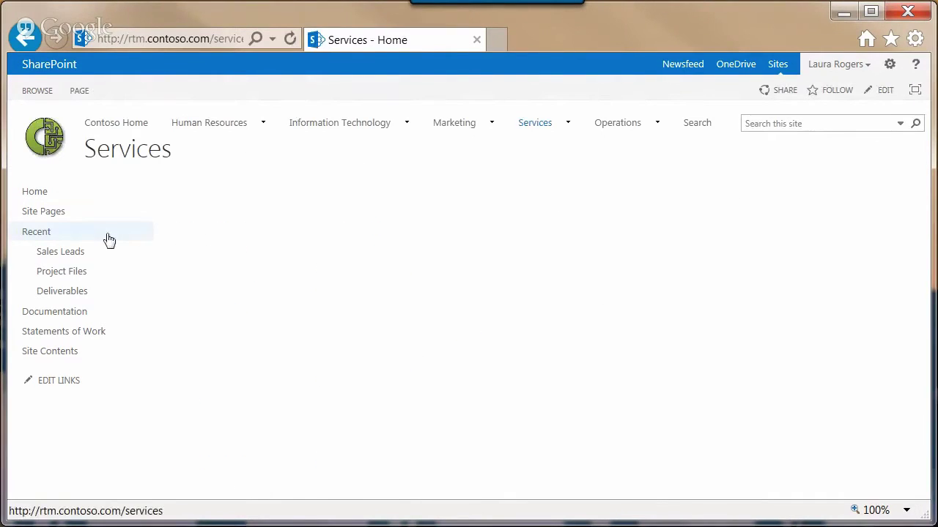
pyautogui.click(62, 254)
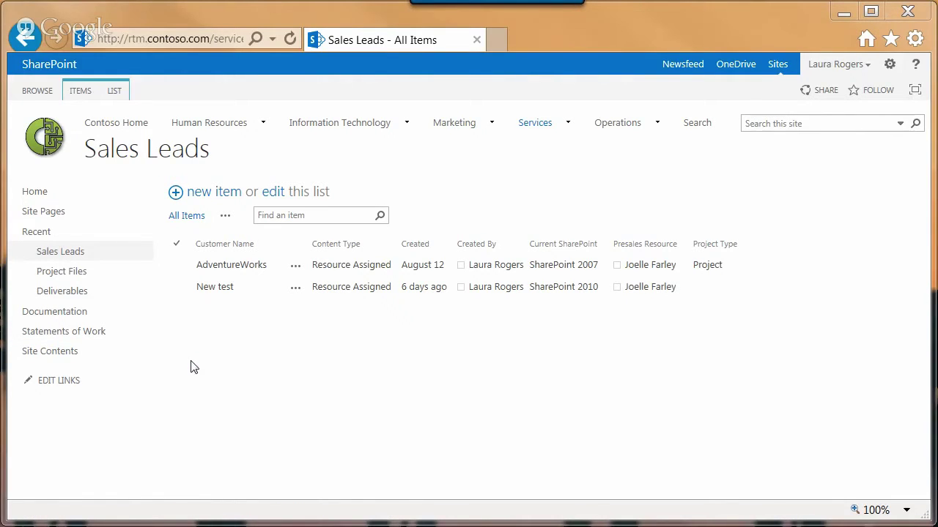
pyautogui.click(297, 269)
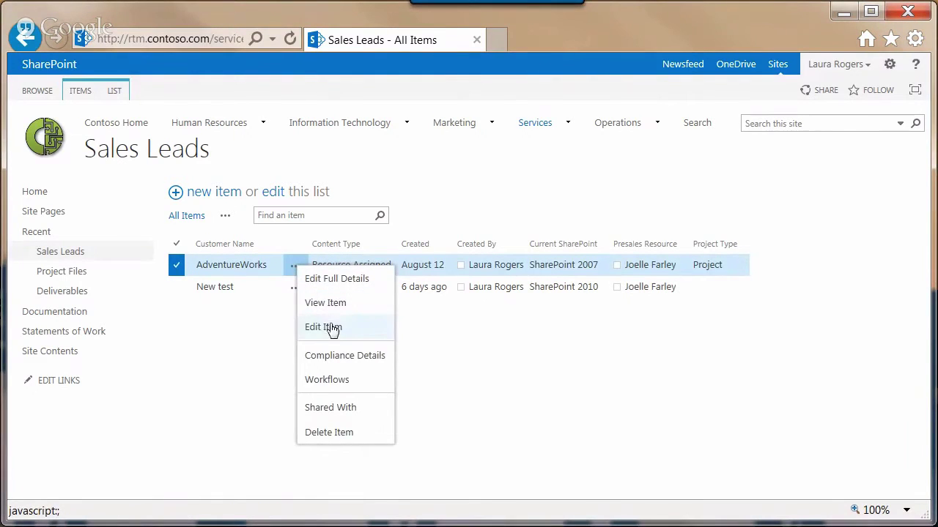
pyautogui.click(329, 329)
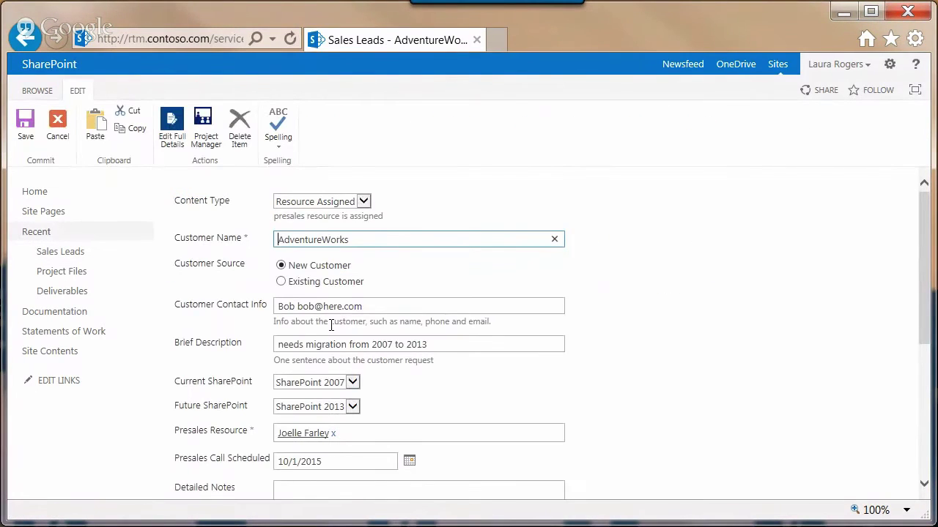
pyautogui.click(206, 139)
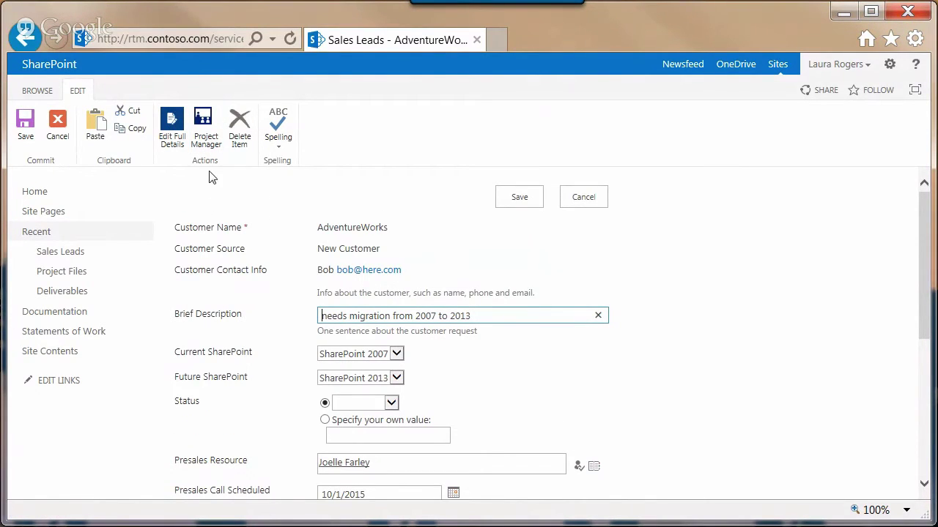
# Examine the ProjectManager.aspx page name and item ID in the form's address, and go back to the Sales Leads list.
pyautogui.click(173, 39)
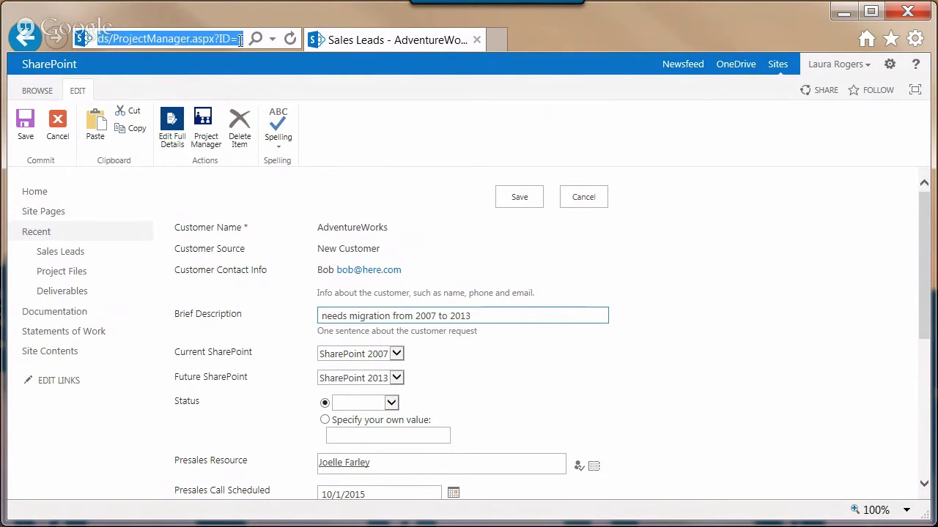
pyautogui.moveTo(237, 39); pyautogui.dragTo(247, 38)
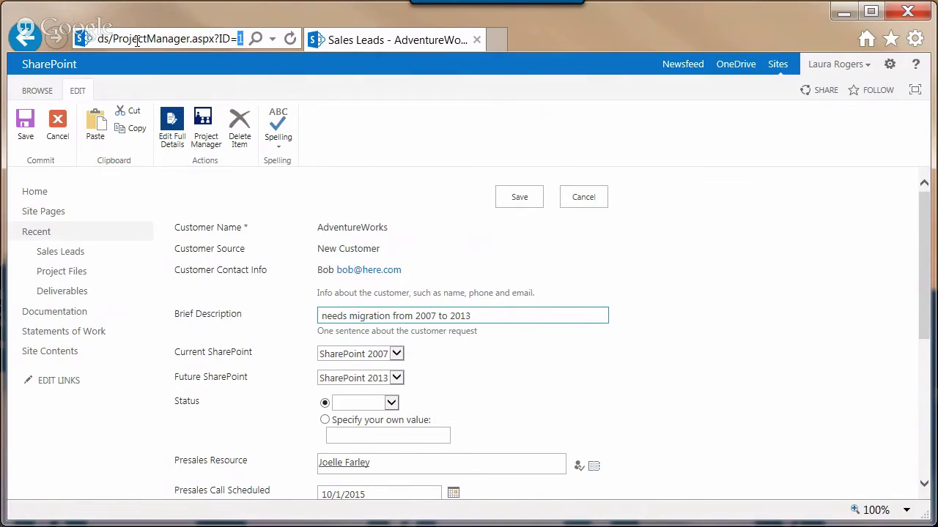
pyautogui.click(241, 37)
pyautogui.moveTo(237, 38); pyautogui.dragTo(245, 37)
pyautogui.click(24, 40)
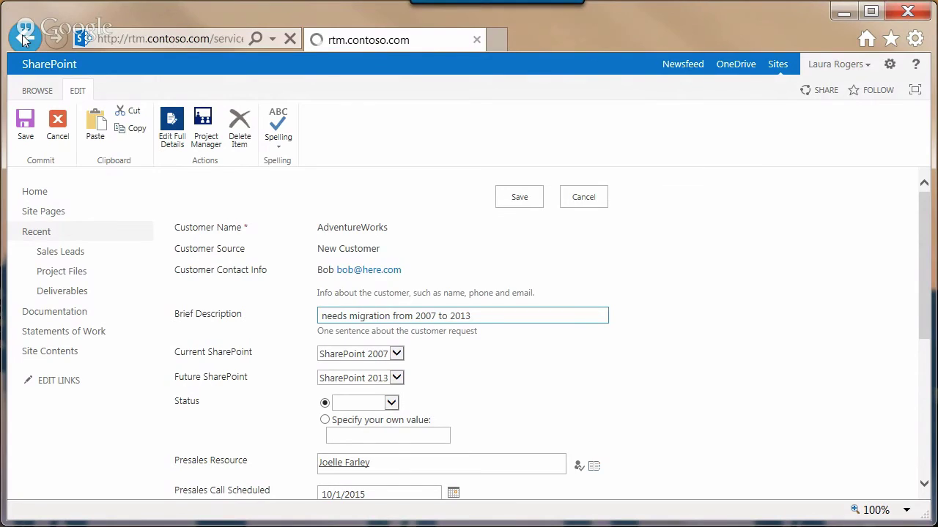
pyautogui.click(24, 40)
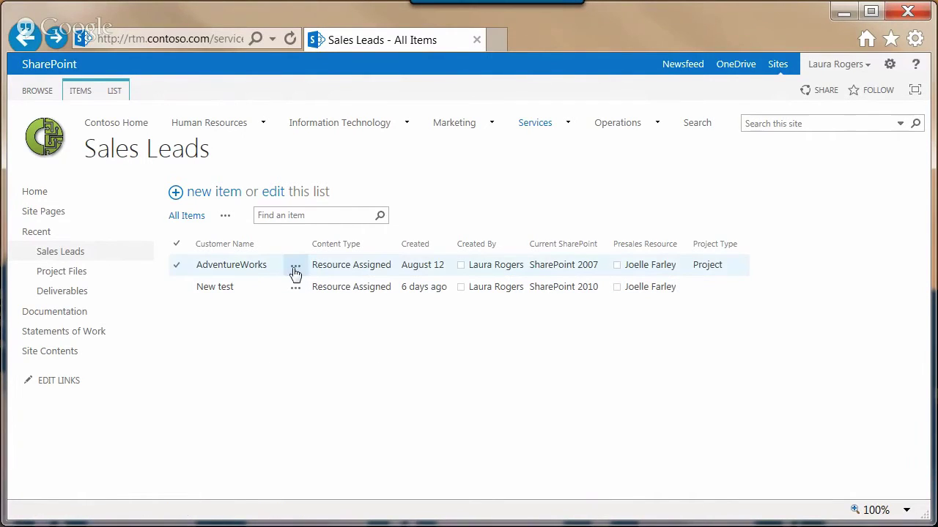
# View the AdventureWorks item's details, open its default edit form and cancel back to the Sales Leads list.
pyautogui.click(249, 268)
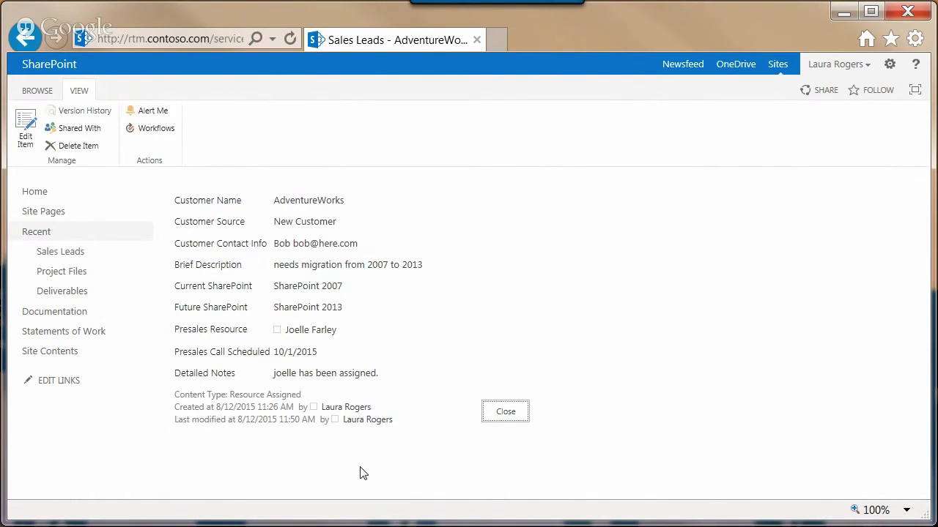
pyautogui.click(25, 131)
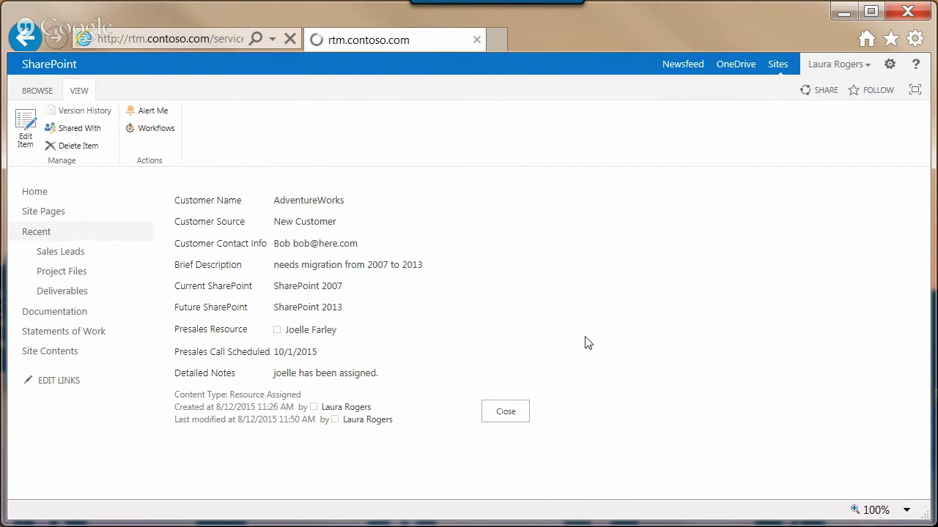
pyautogui.moveTo(925, 277); pyautogui.dragTo(930, 302)
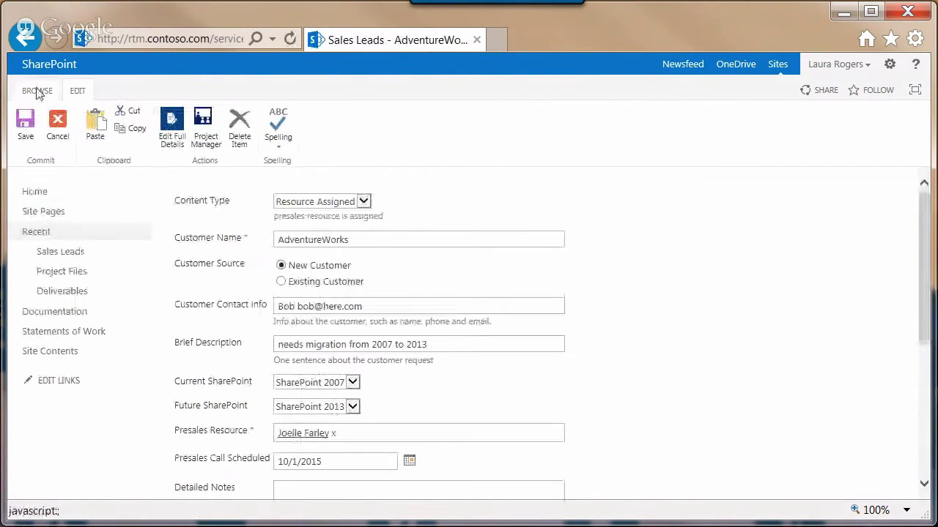
pyautogui.click(58, 125)
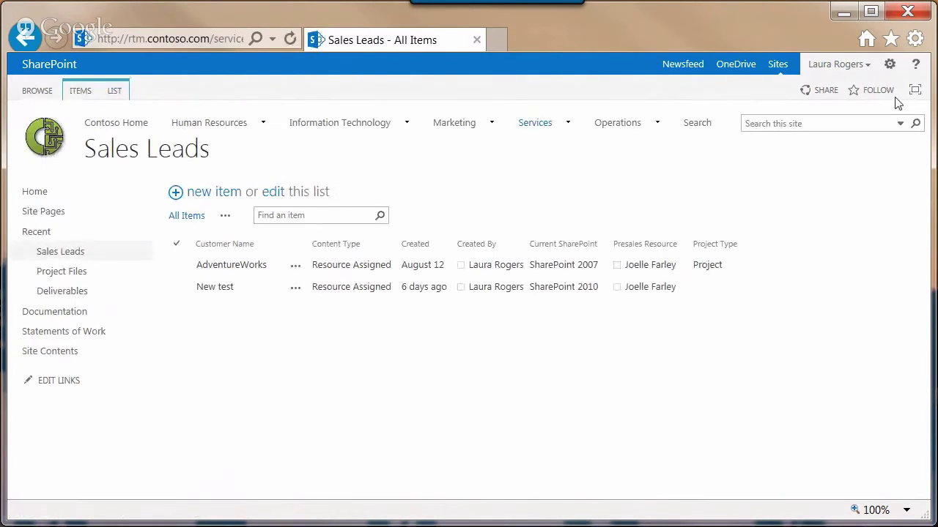
# Open the top-level site's settings and look through its site collection features.
pyautogui.click(889, 65)
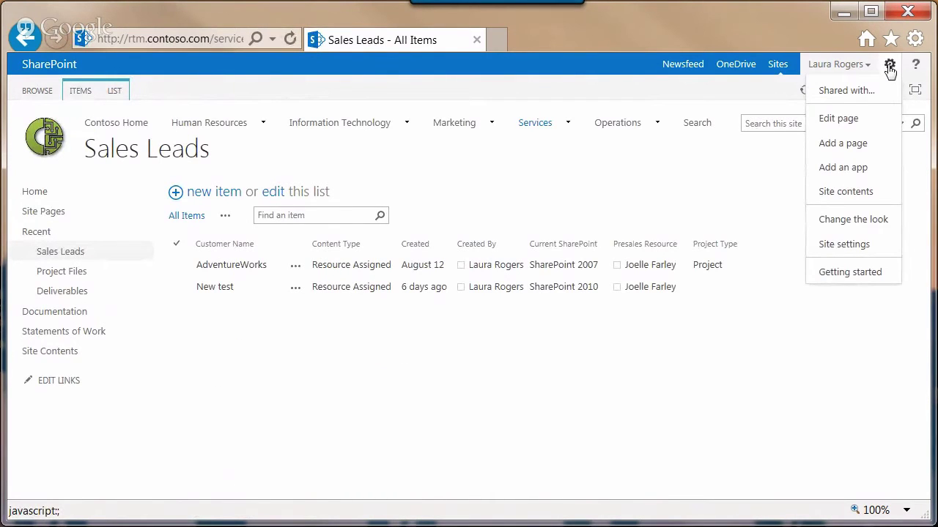
pyautogui.click(852, 192)
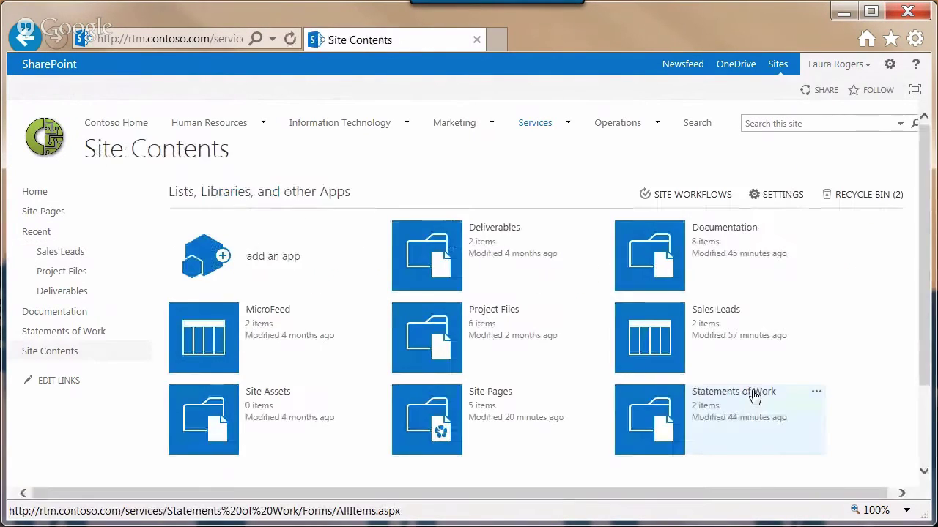
pyautogui.click(888, 66)
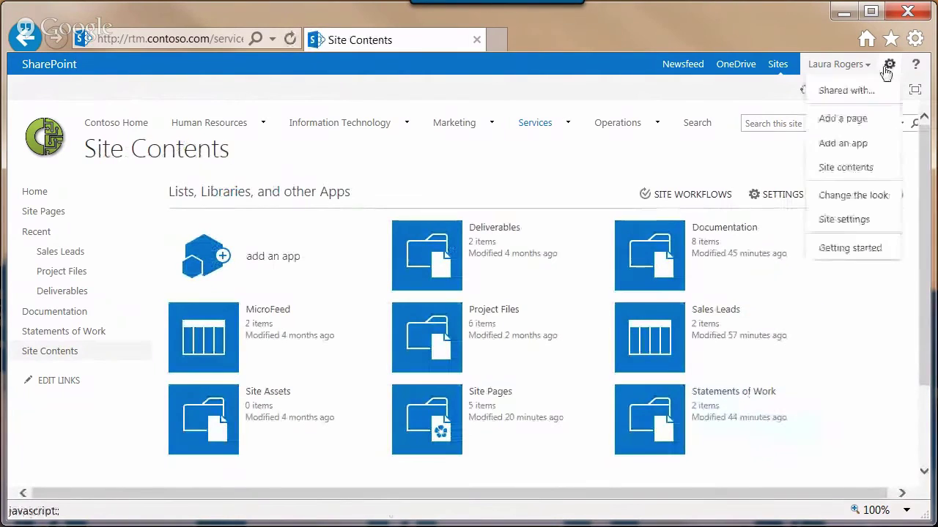
pyautogui.click(842, 219)
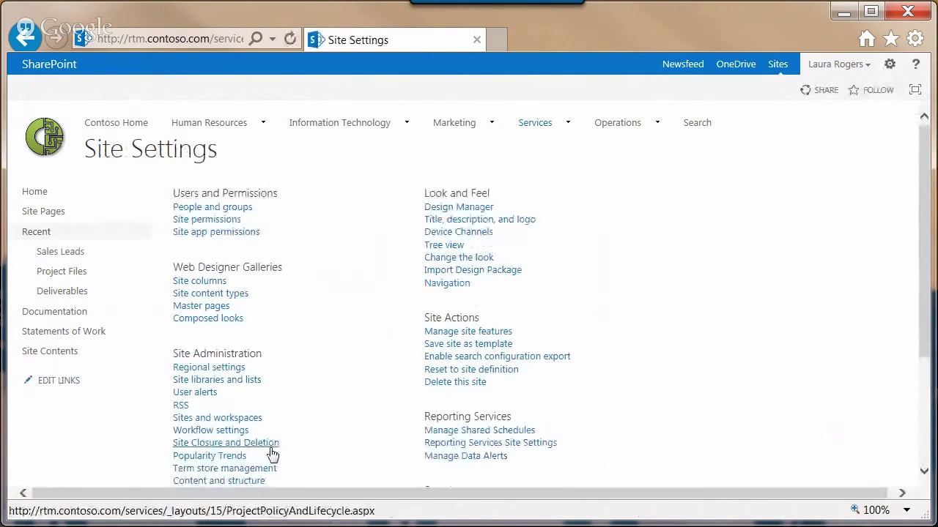
pyautogui.scroll(-3, 444, 433)
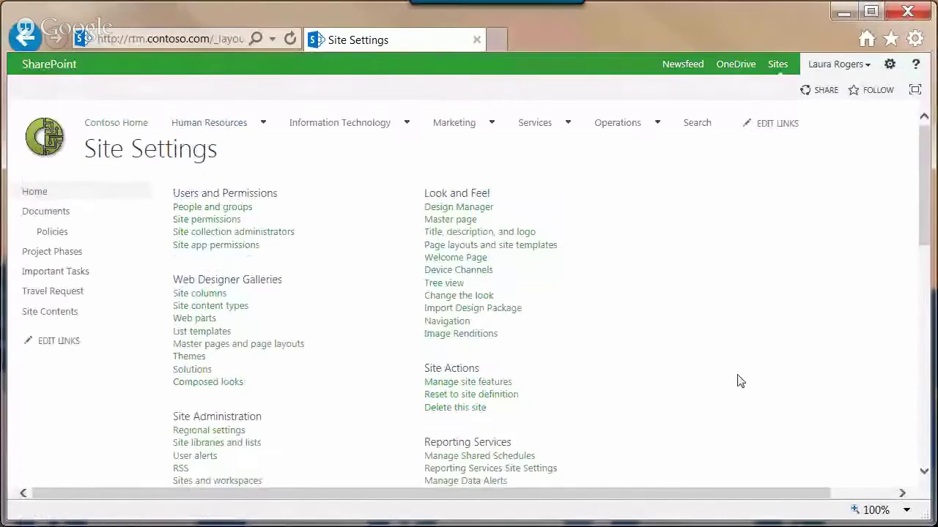
pyautogui.scroll(-2, 737, 381)
pyautogui.scroll(-1, 737, 381)
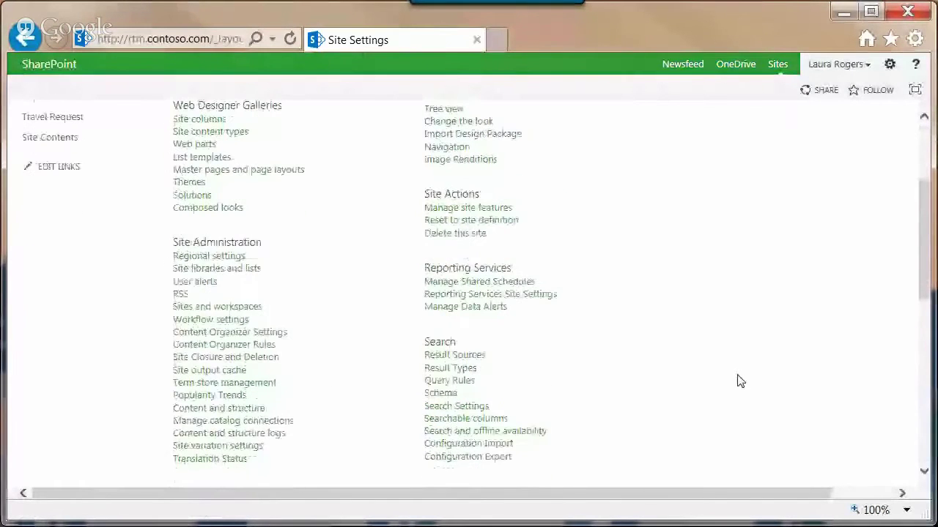
pyautogui.scroll(-3, 737, 381)
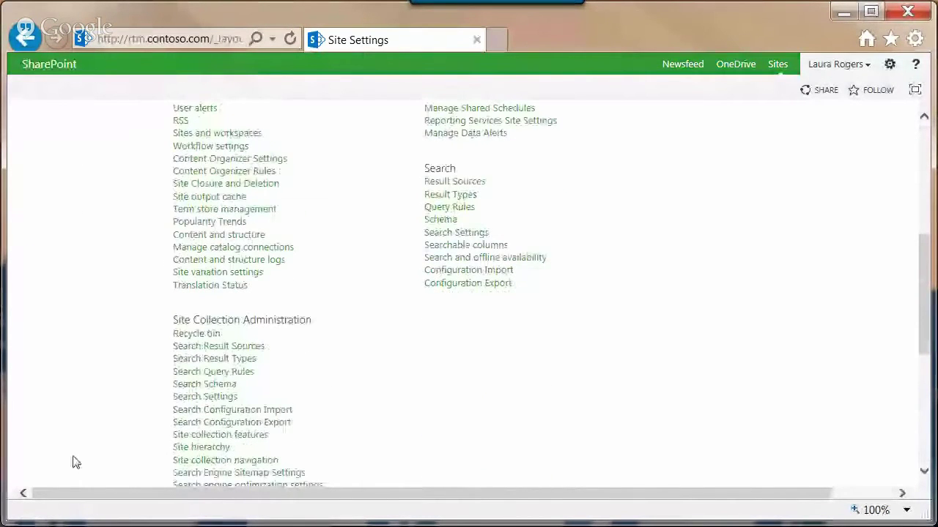
pyautogui.click(234, 436)
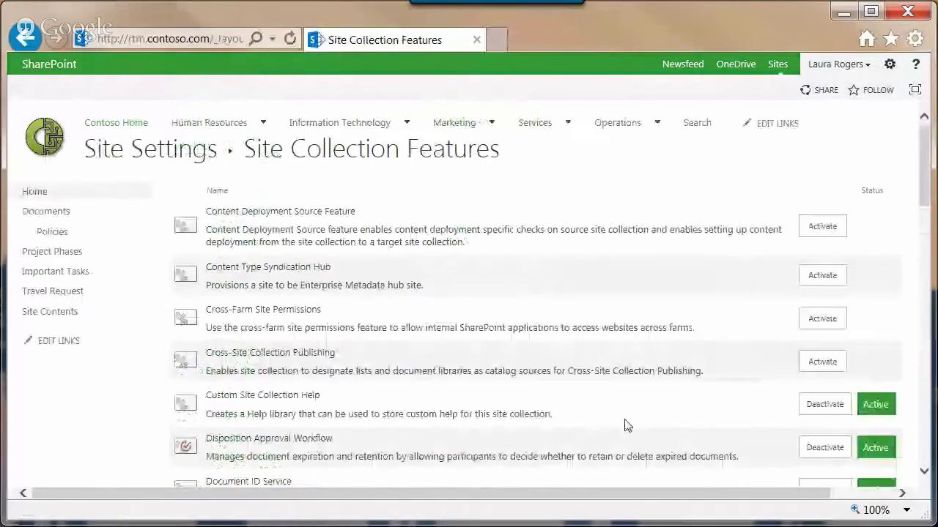
pyautogui.moveTo(929, 199); pyautogui.dragTo(929, 228)
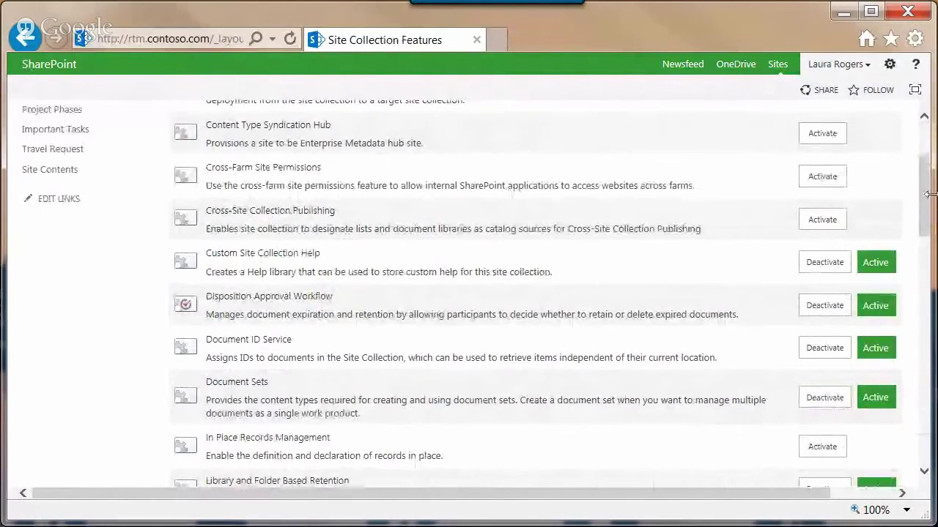
pyautogui.click(925, 142)
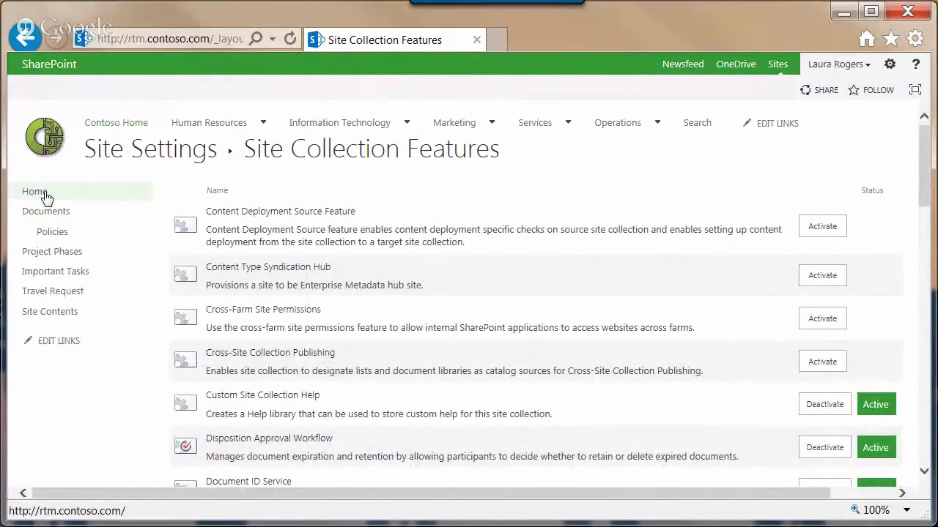
# Return to the Sales Leads list and open the Services site's content types from its site settings.
pyautogui.rightClick(44, 38)
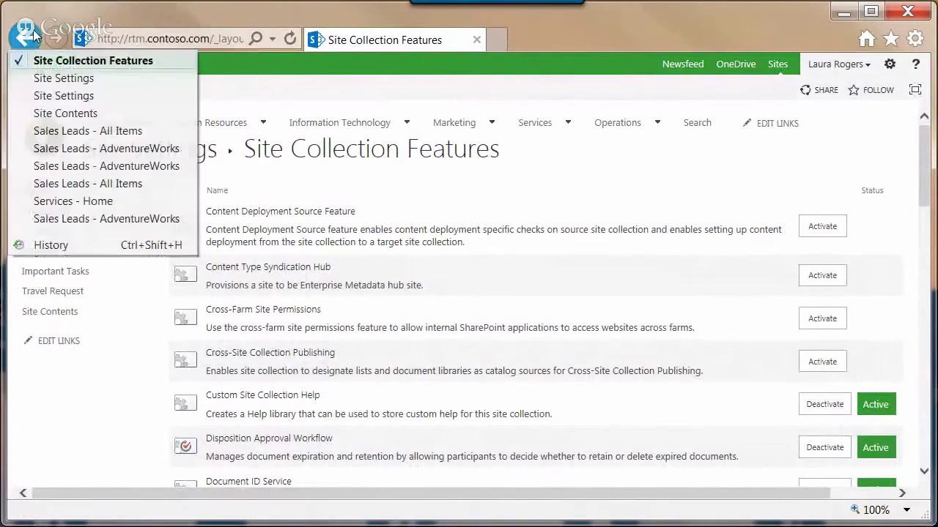
pyautogui.click(72, 130)
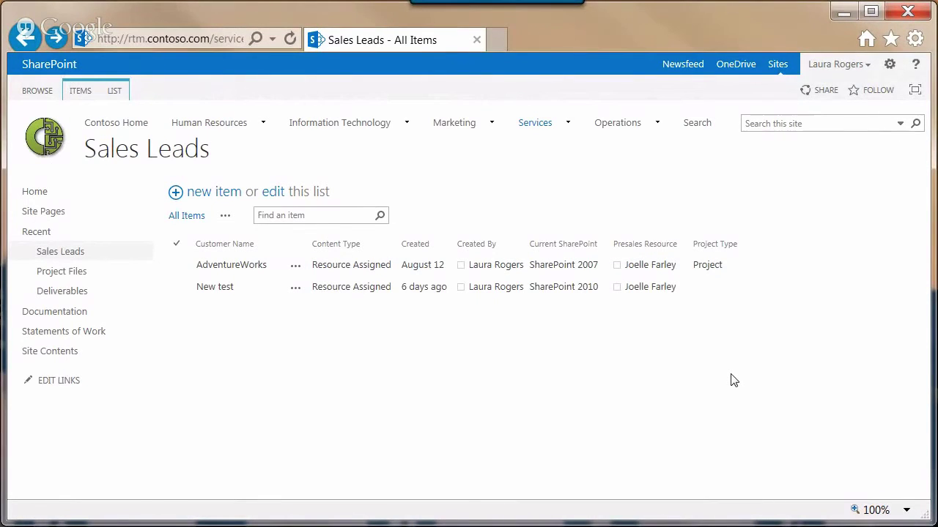
pyautogui.click(889, 65)
pyautogui.click(850, 249)
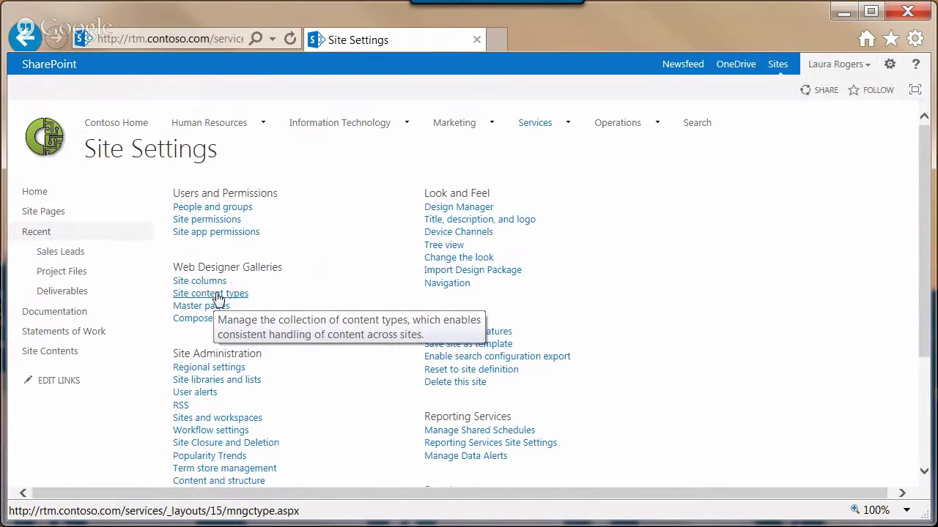
pyautogui.click(217, 294)
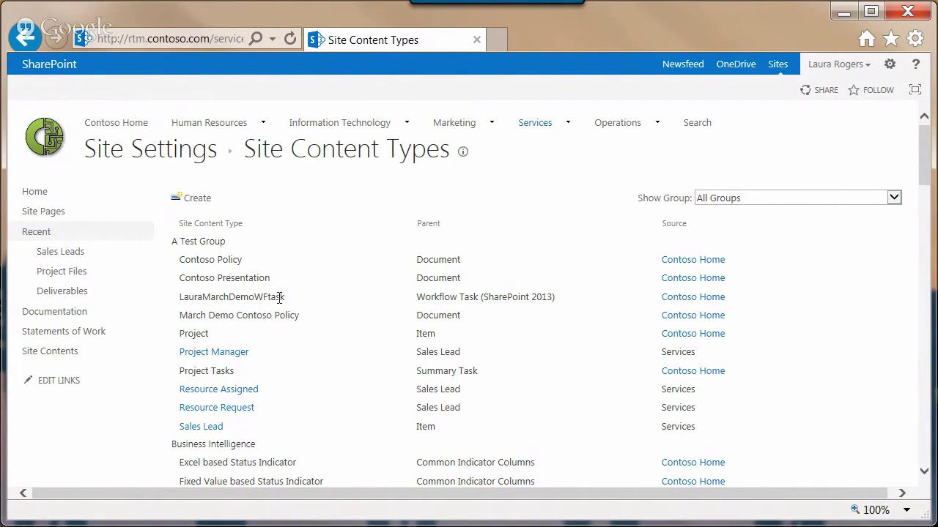
# Start a new site content type on the Services site and name it Sales Lead Doc Set.
pyautogui.click(196, 200)
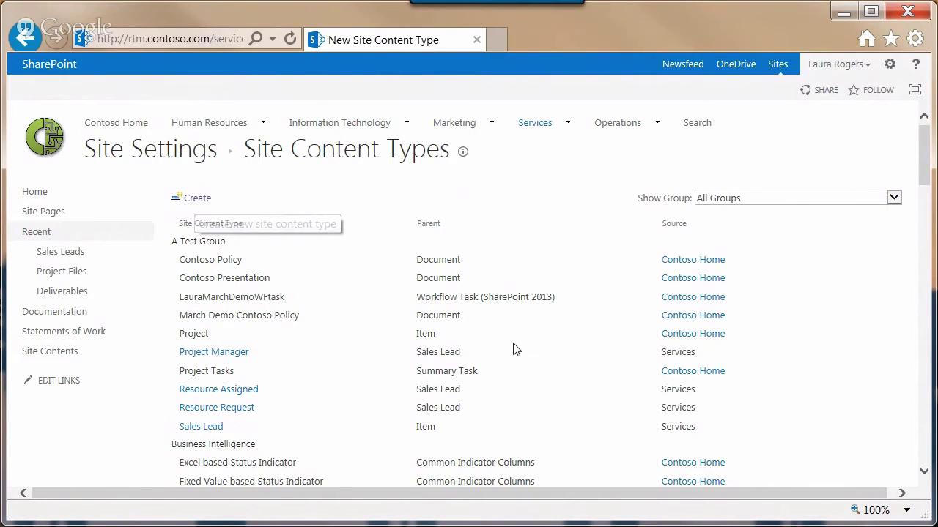
pyautogui.click(486, 212)
pyautogui.click(490, 212)
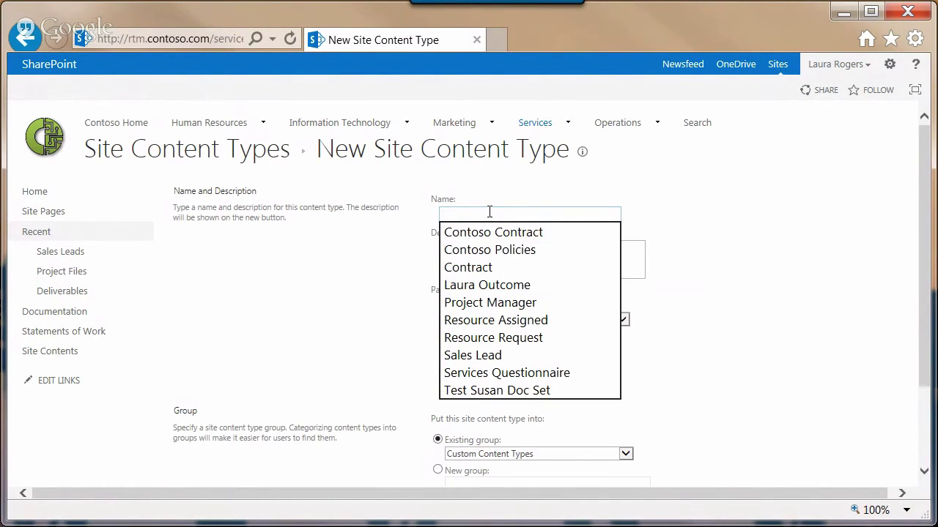
pyautogui.write('Sal')
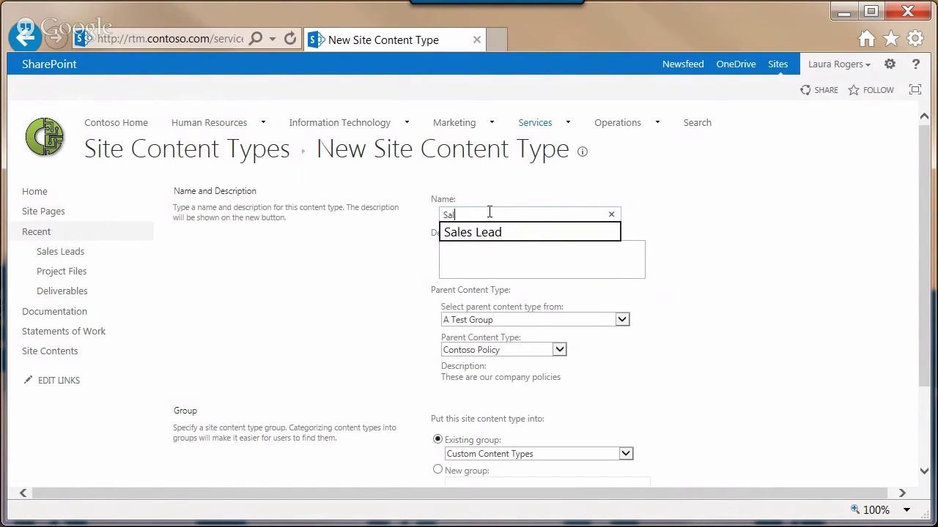
pyautogui.write('es Lead Doc Set')
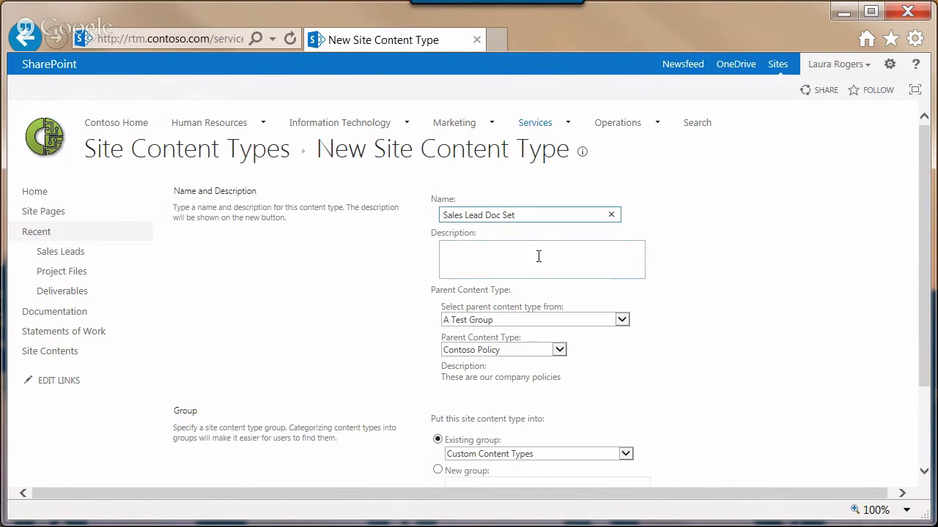
# Create the content type with Document Set from Document Set Content Types as its parent, in the existing group A Test Group.
pyautogui.click(472, 322)
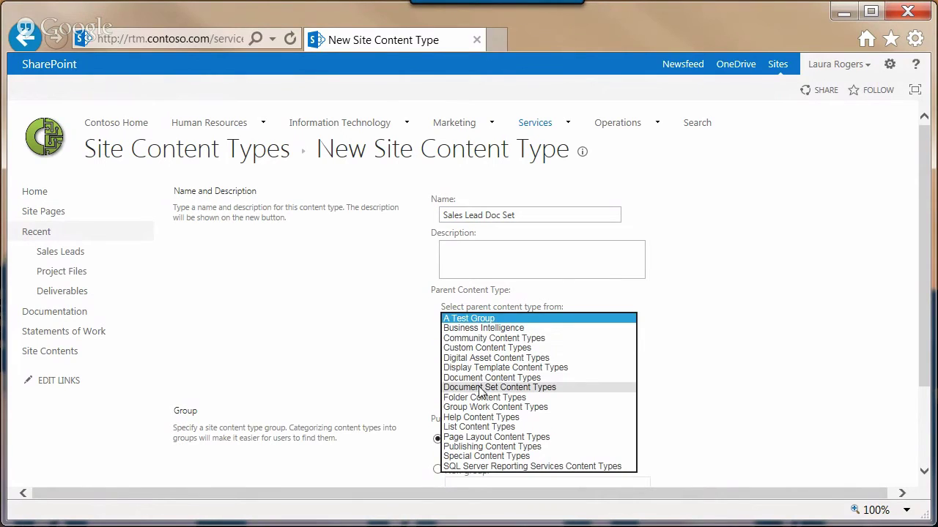
pyautogui.click(481, 392)
pyautogui.click(483, 350)
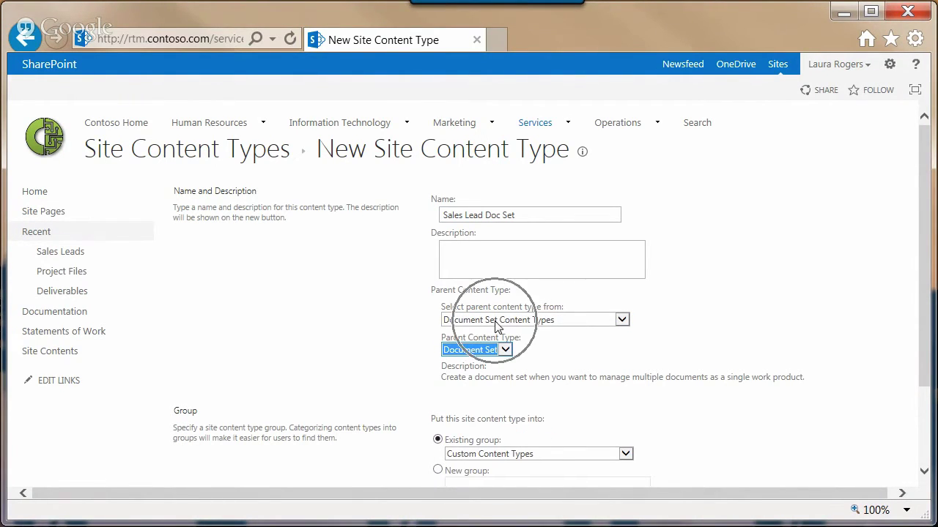
pyautogui.click(471, 357)
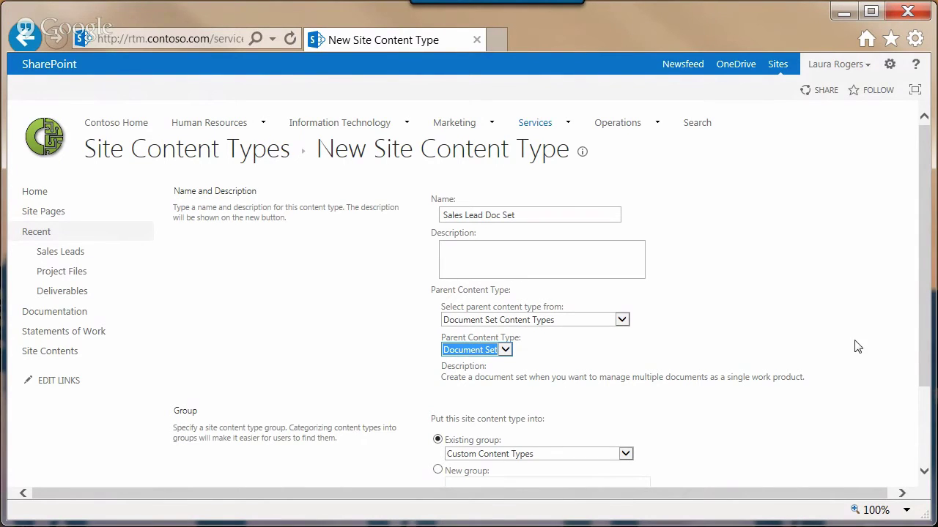
pyautogui.click(502, 455)
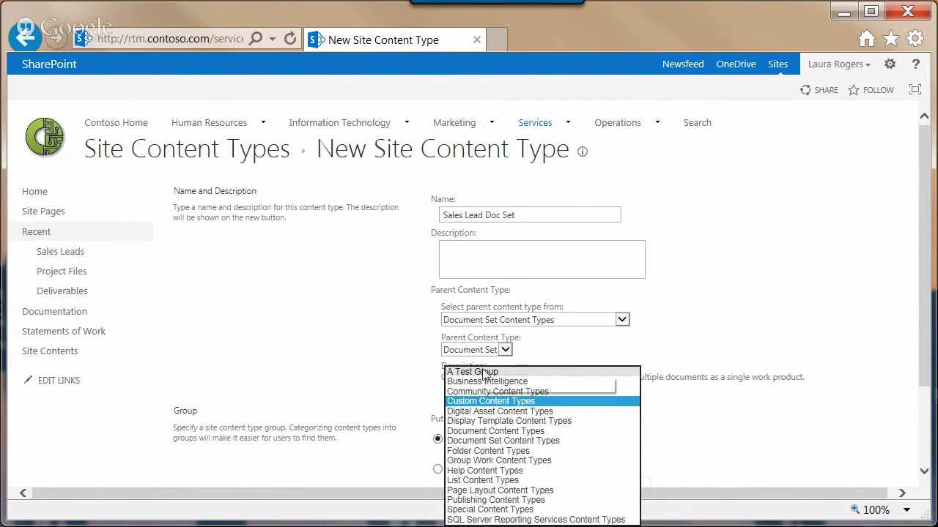
pyautogui.click(485, 372)
pyautogui.scroll(-3, 922, 322)
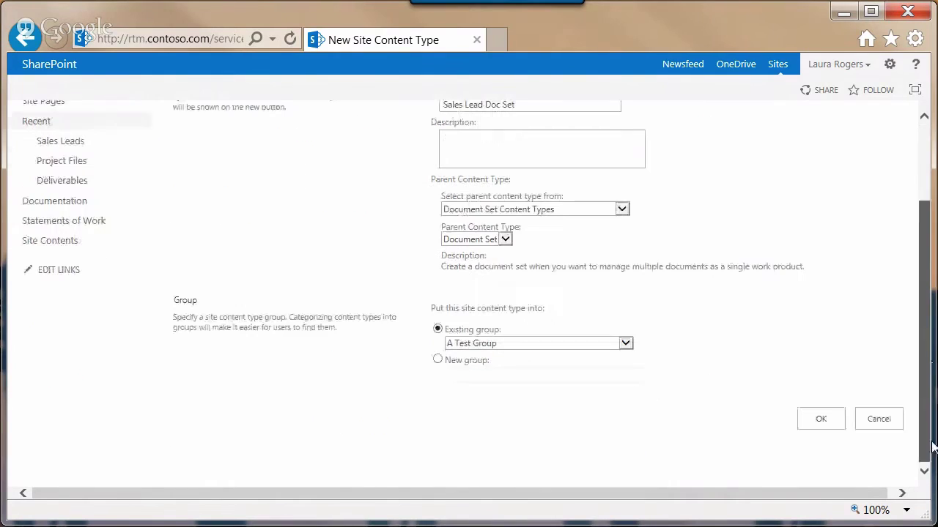
pyautogui.click(821, 419)
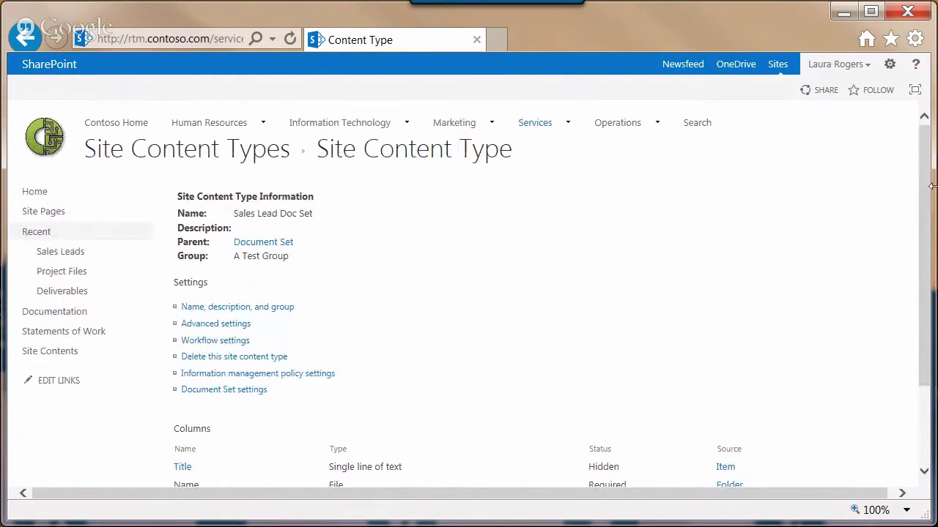
# Choose the existing site column Current SharePoint from A Custom Group for addition to the Sales Lead Doc Set content type.
pyautogui.scroll(-3, 929, 184)
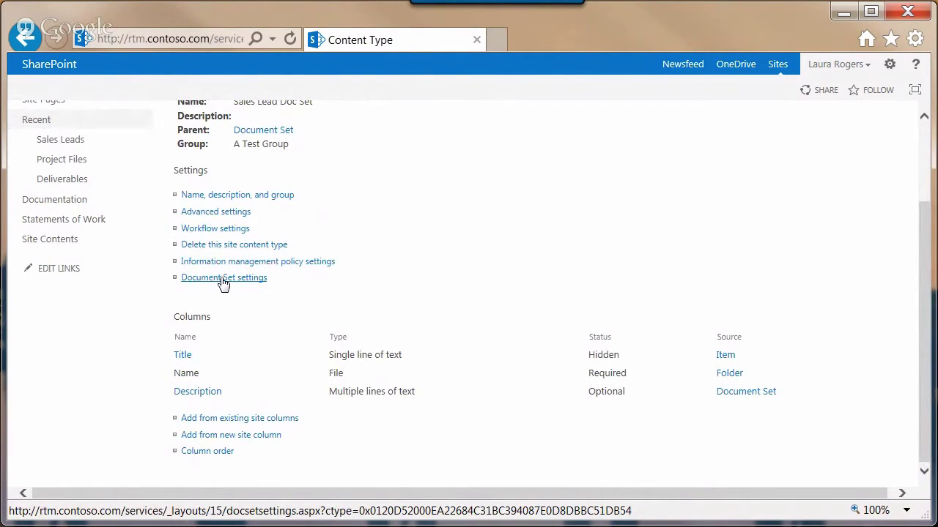
pyautogui.click(250, 435)
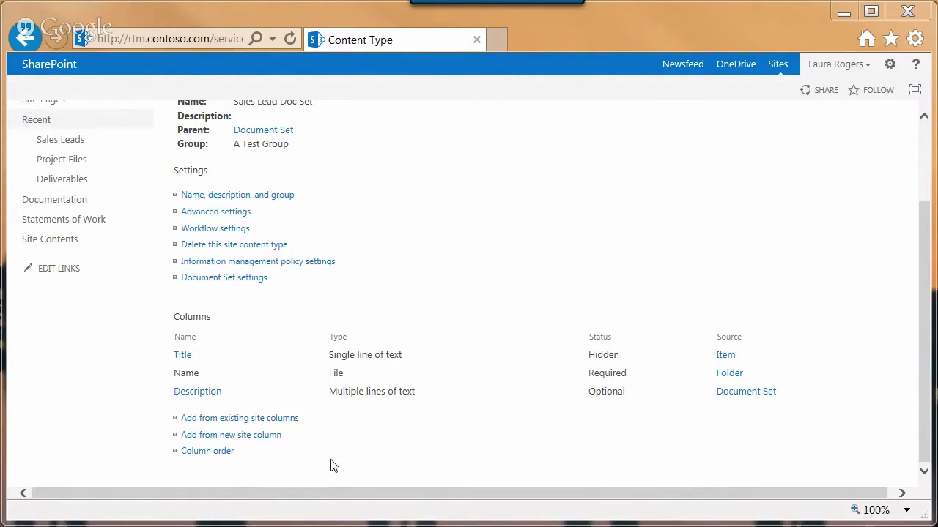
pyautogui.click(232, 419)
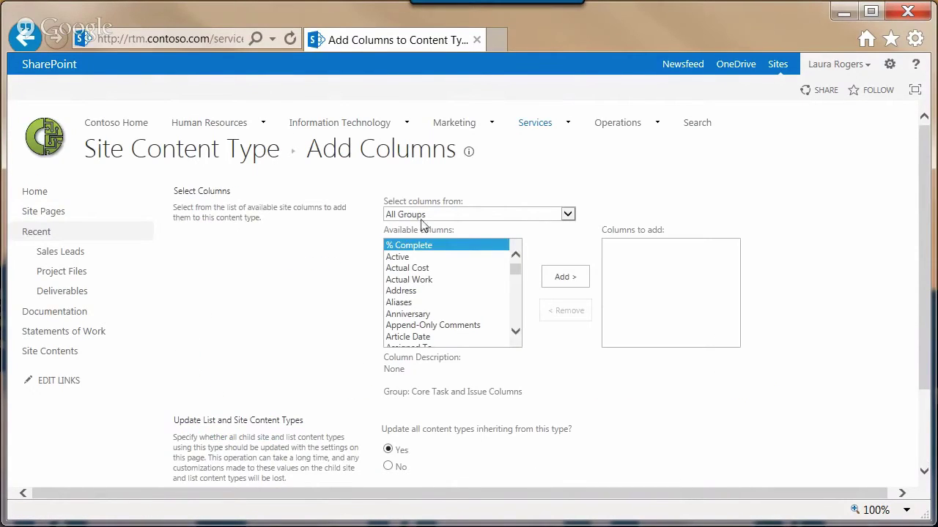
pyautogui.click(420, 216)
pyautogui.click(421, 223)
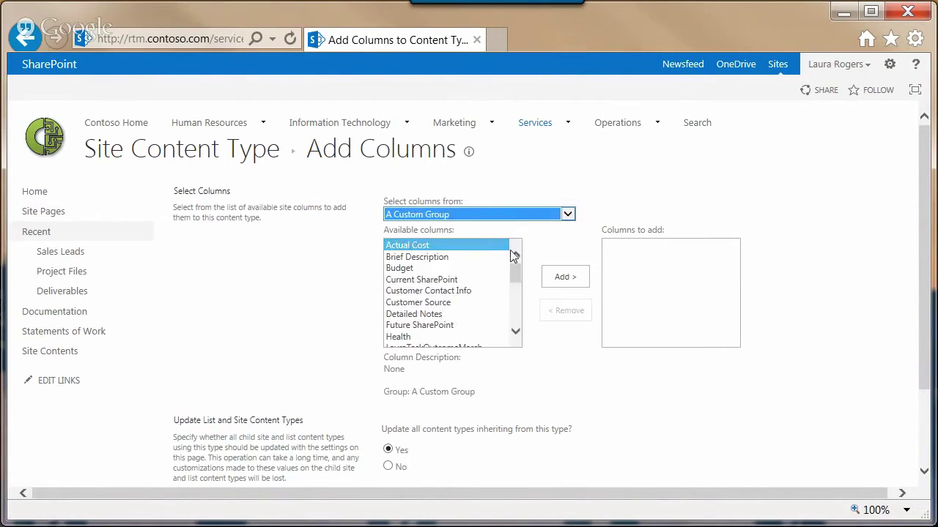
pyautogui.moveTo(515, 273)
pyautogui.mouseDown()
pyautogui.moveTo(518, 312)
pyautogui.moveTo(513, 279)
pyautogui.mouseUp()
pyautogui.click(455, 292)
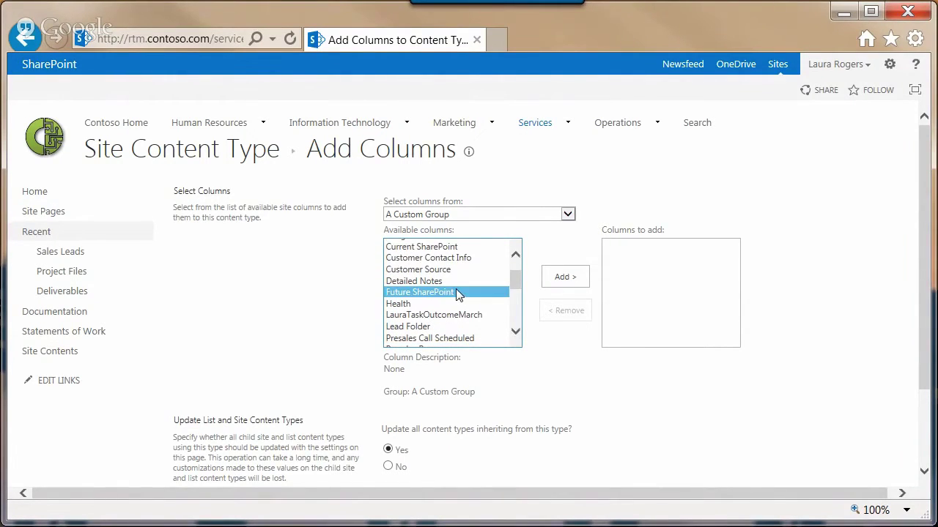
pyautogui.click(423, 247)
pyautogui.click(565, 277)
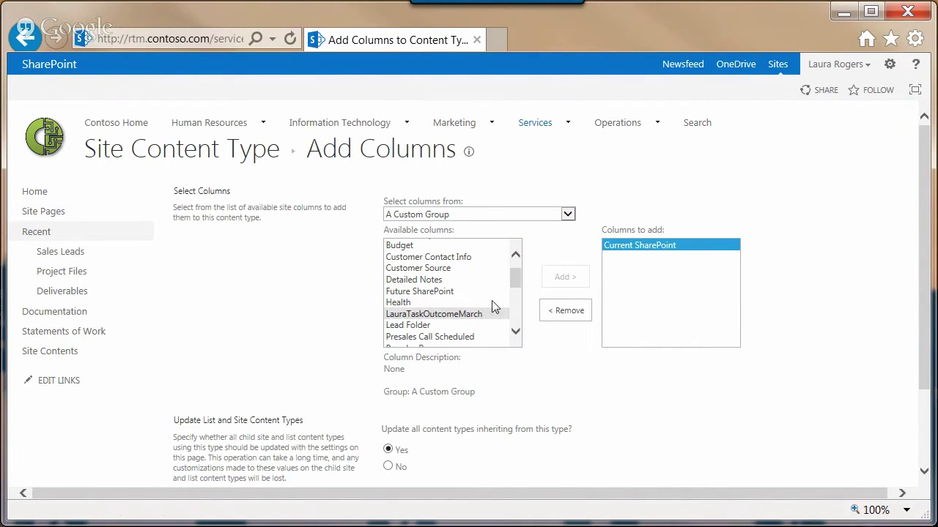
# Include the Future SharePoint and Customer Contact Info columns as well and save the column additions.
pyautogui.click(417, 291)
pyautogui.click(561, 278)
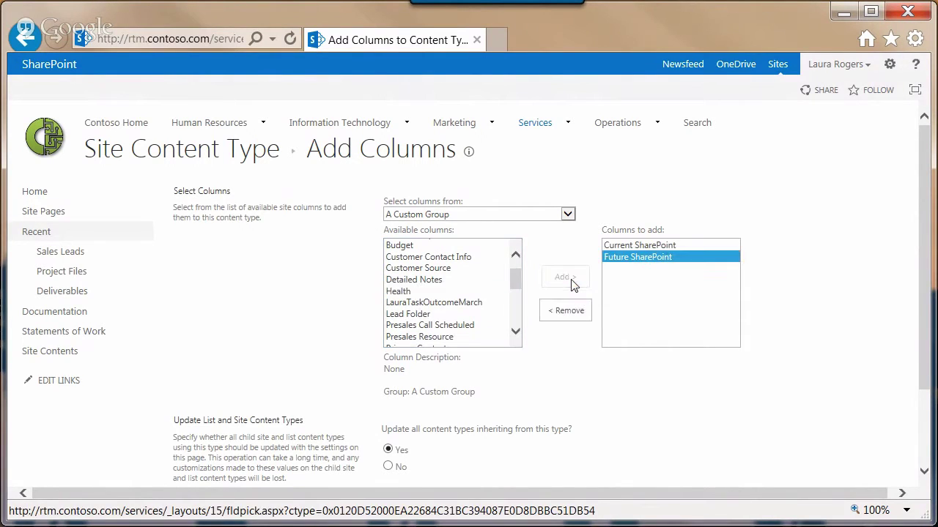
pyautogui.click(432, 257)
pyautogui.click(557, 276)
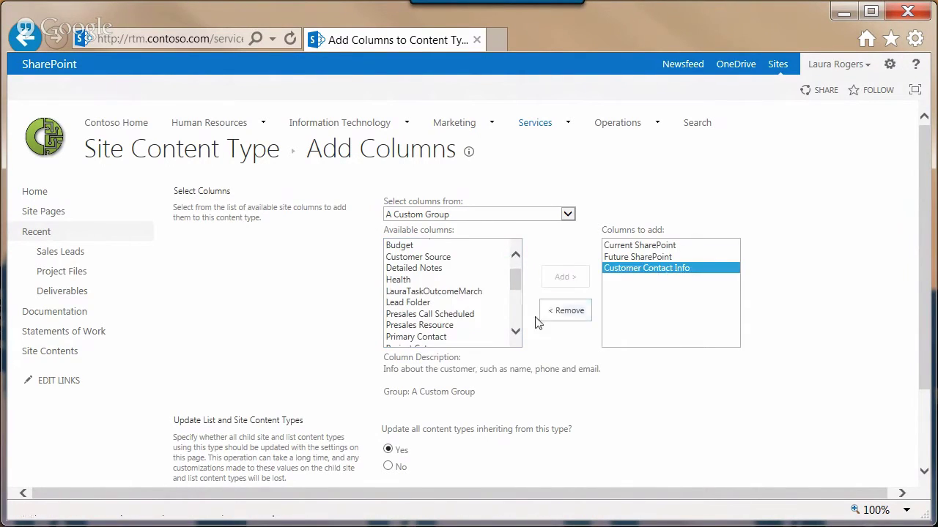
pyautogui.click(511, 278)
pyautogui.moveTo(511, 278); pyautogui.dragTo(523, 328)
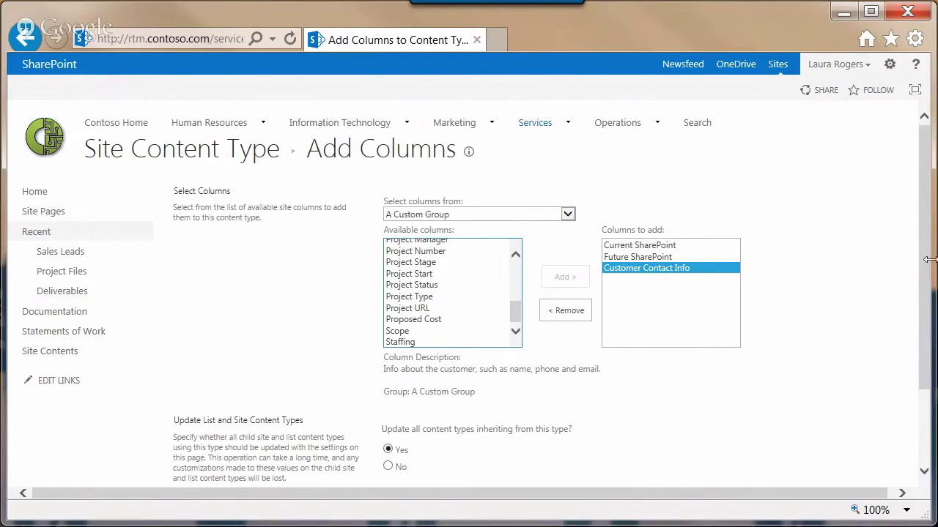
pyautogui.scroll(-3, 925, 259)
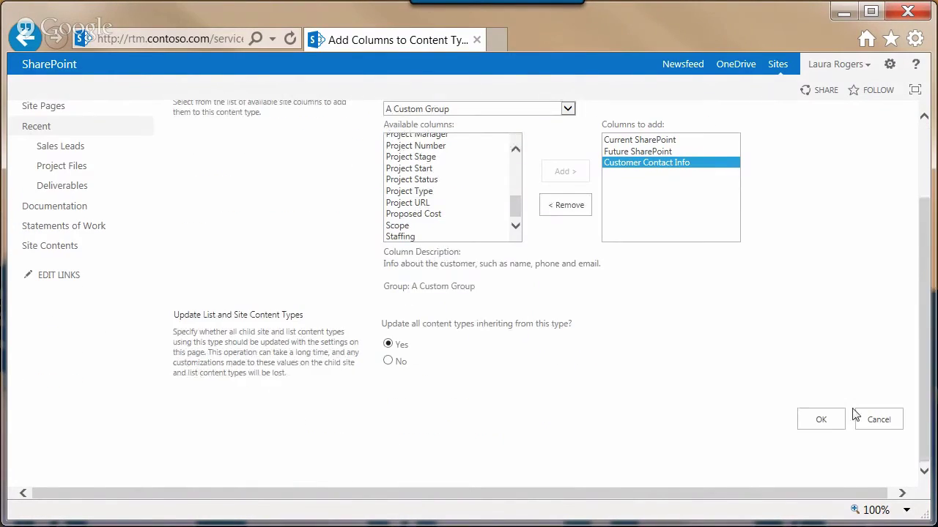
pyautogui.click(823, 419)
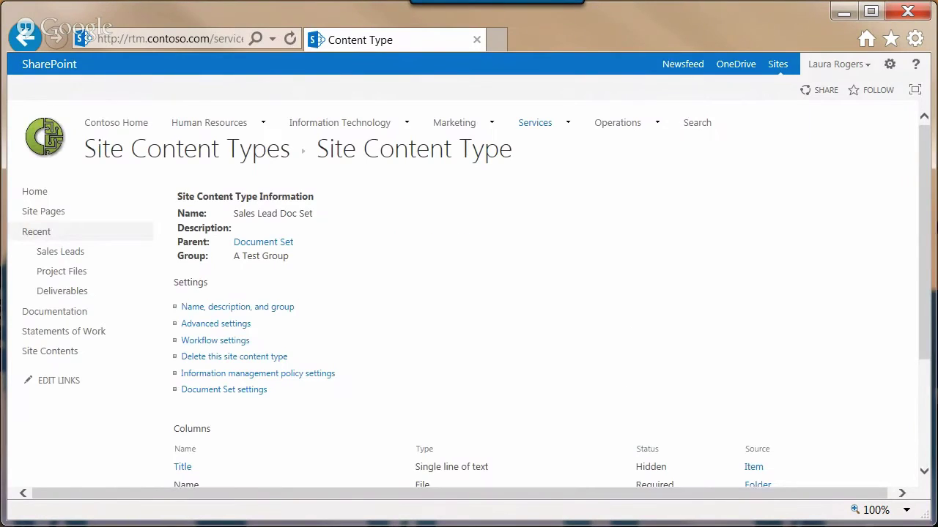
# Open the content type's Document Set settings and examine the available and allowed content types and the default content options.
pyautogui.scroll(-3, 928, 310)
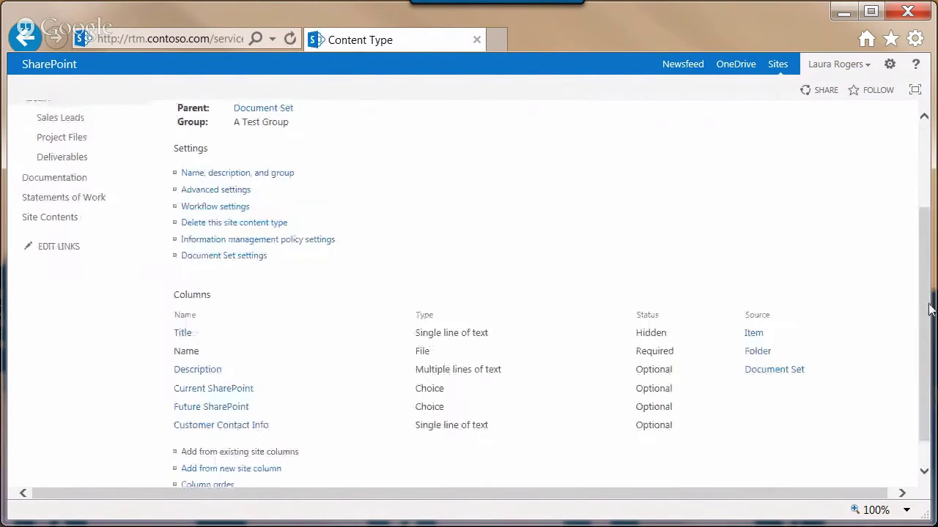
pyautogui.click(239, 258)
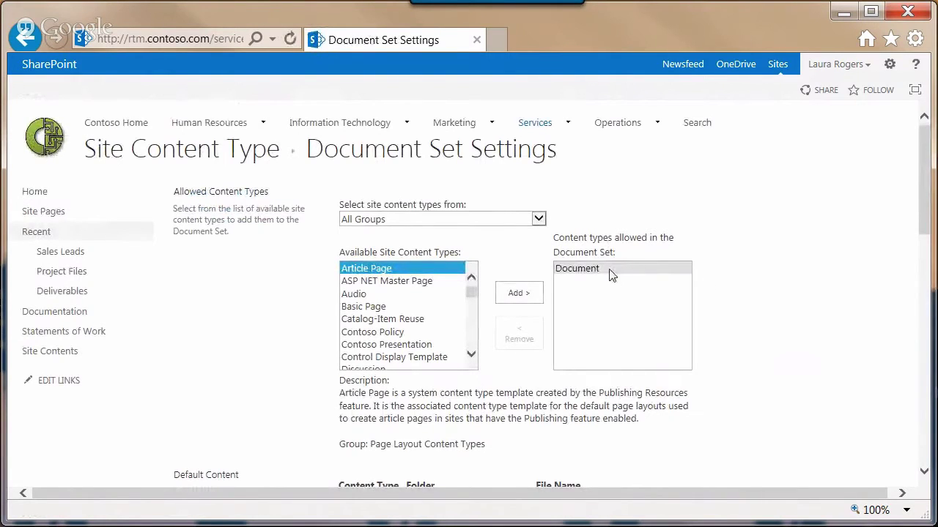
pyautogui.scroll(-2, 924, 220)
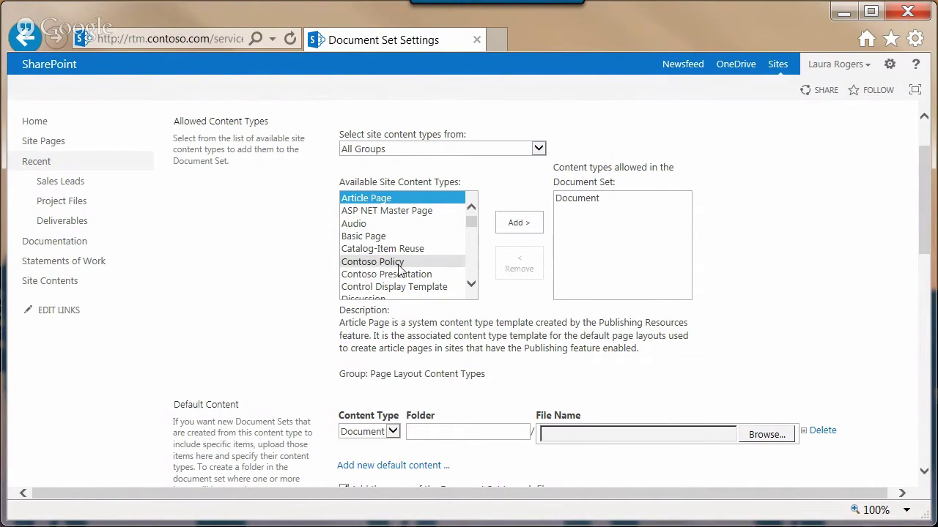
pyautogui.scroll(-5, 439, 245)
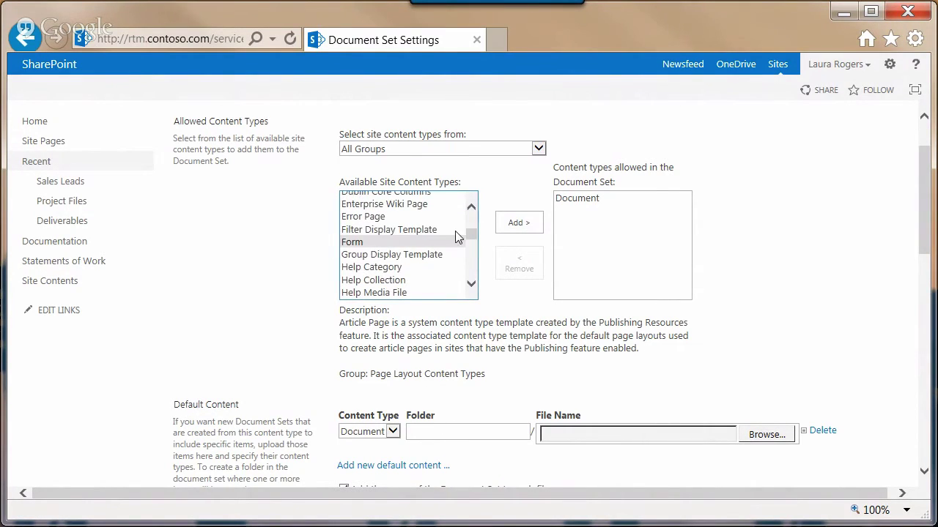
pyautogui.scroll(-5, 473, 249)
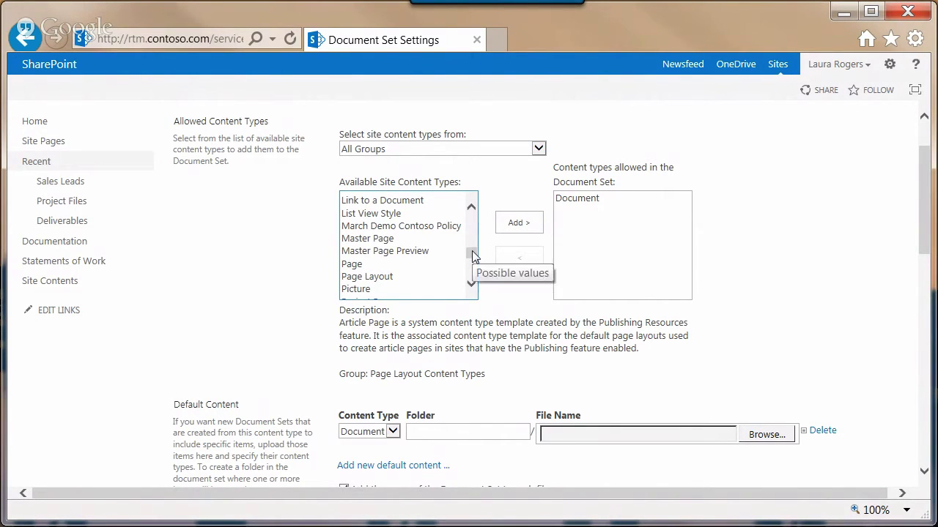
pyautogui.moveTo(472, 254); pyautogui.dragTo(475, 288)
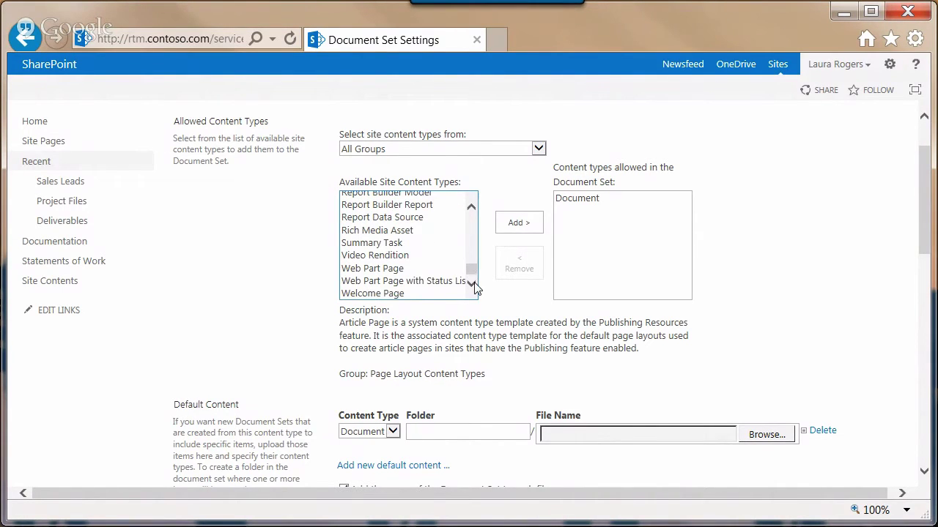
pyautogui.moveTo(472, 277); pyautogui.dragTo(469, 219)
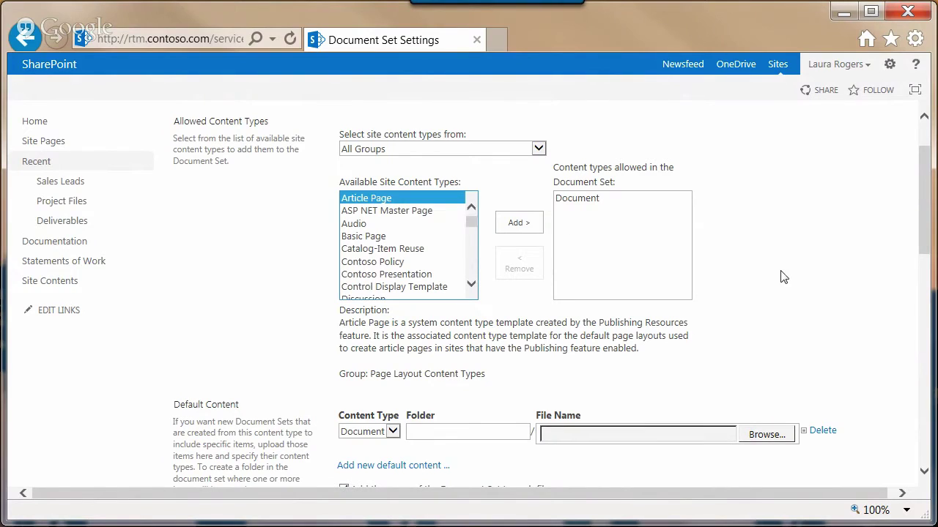
pyautogui.click(584, 199)
pyautogui.moveTo(927, 244); pyautogui.dragTo(934, 306)
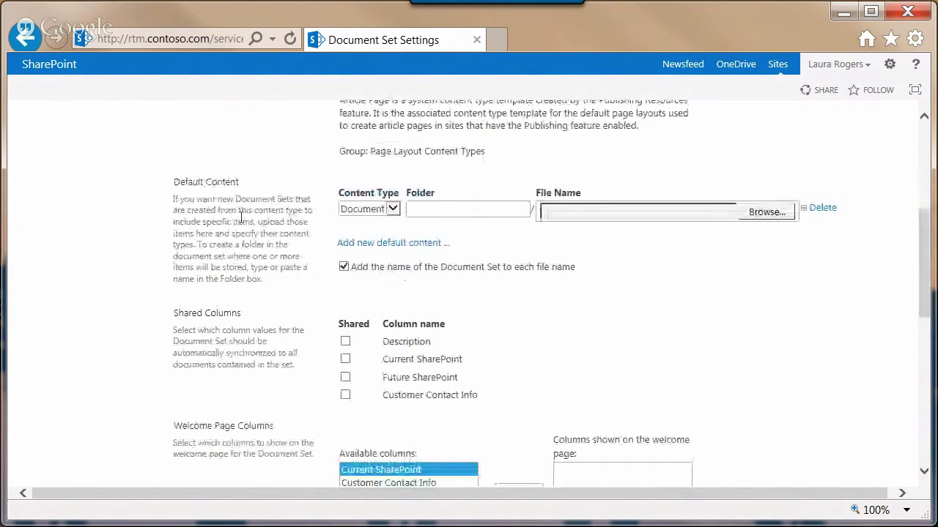
pyautogui.click(388, 211)
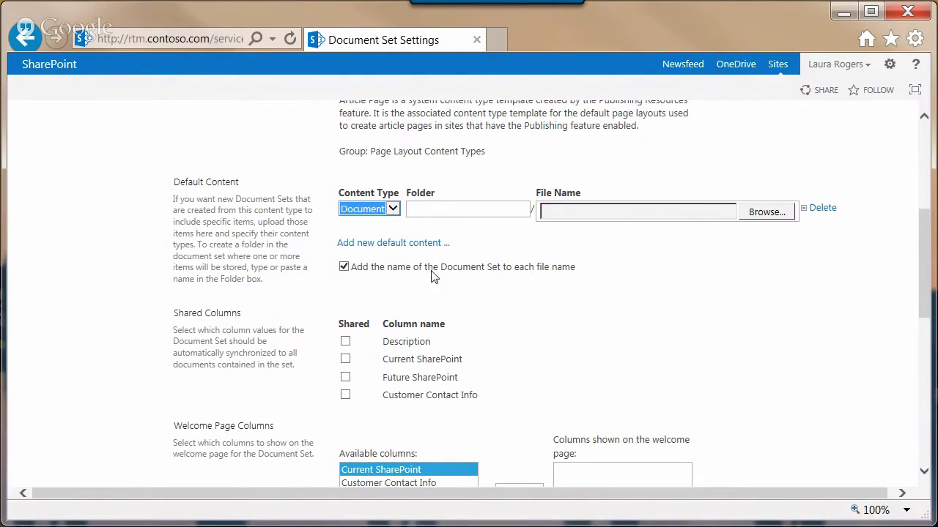
# Set Current SharePoint, Future SharePoint and Customer Contact Info as shared columns for the document set.
pyautogui.moveTo(921, 253); pyautogui.dragTo(913, 293)
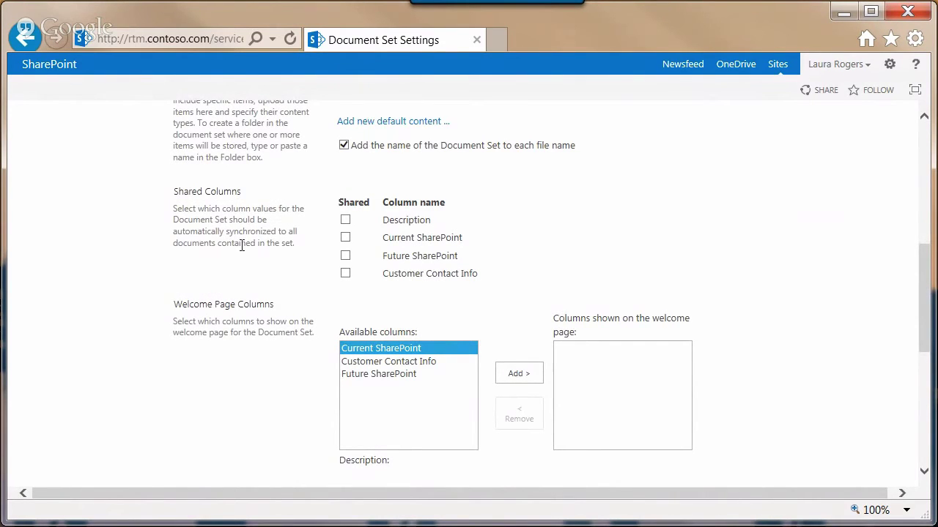
pyautogui.click(345, 237)
pyautogui.click(345, 255)
pyautogui.click(345, 273)
# Show the Customer Contact Info column on the document set's welcome page and save the Document Set settings.
pyautogui.click(366, 361)
pyautogui.click(529, 371)
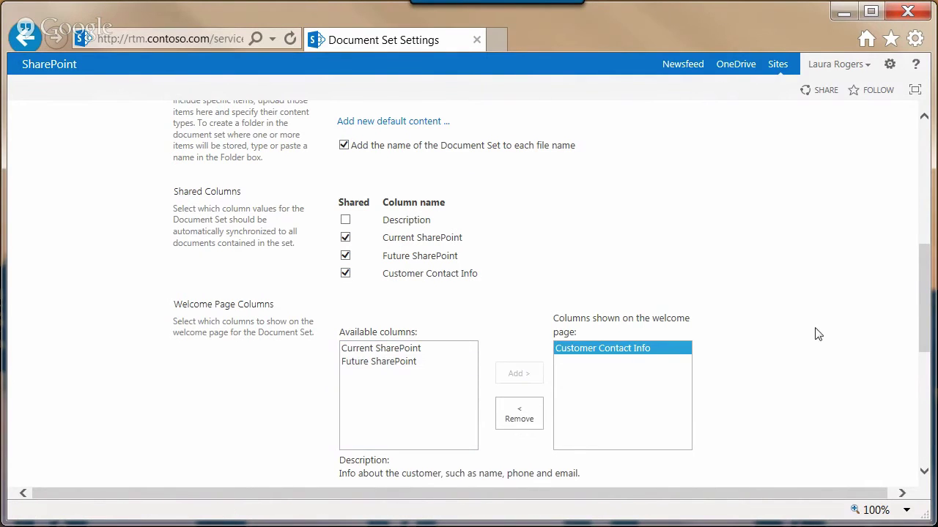
pyautogui.moveTo(924, 286); pyautogui.dragTo(929, 395)
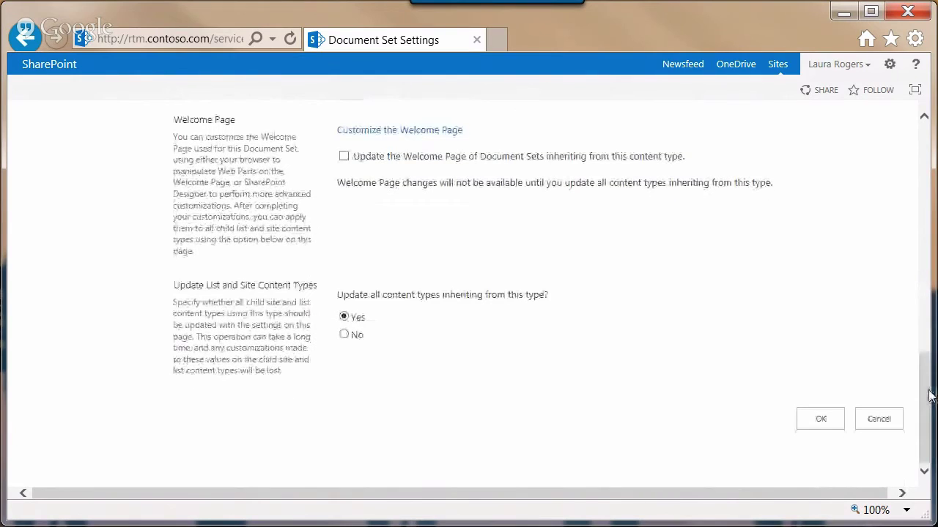
pyautogui.click(821, 421)
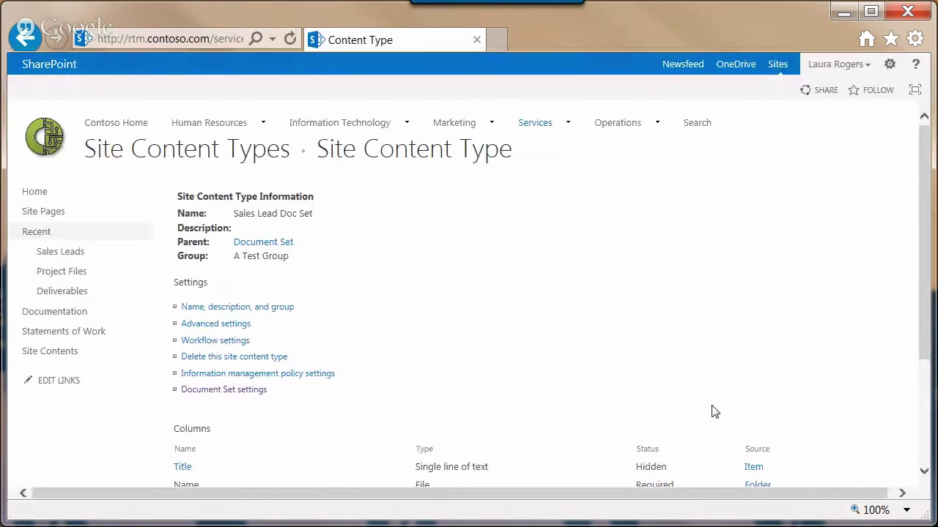
pyautogui.moveTo(925, 291); pyautogui.dragTo(924, 357)
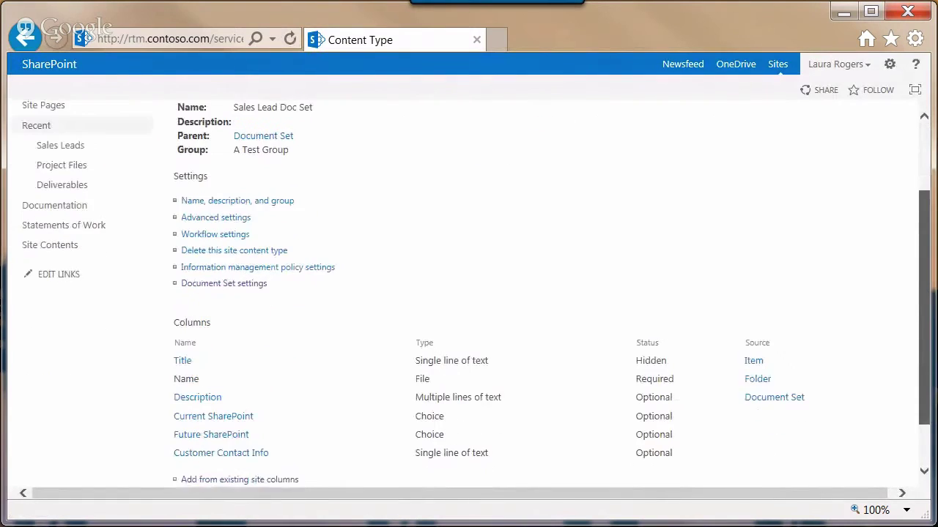
# Start a new site column for the Sales Lead Doc Set content type, named Sales_Lead_Lookup, with Lookup as its type.
pyautogui.scroll(3, 914, 265)
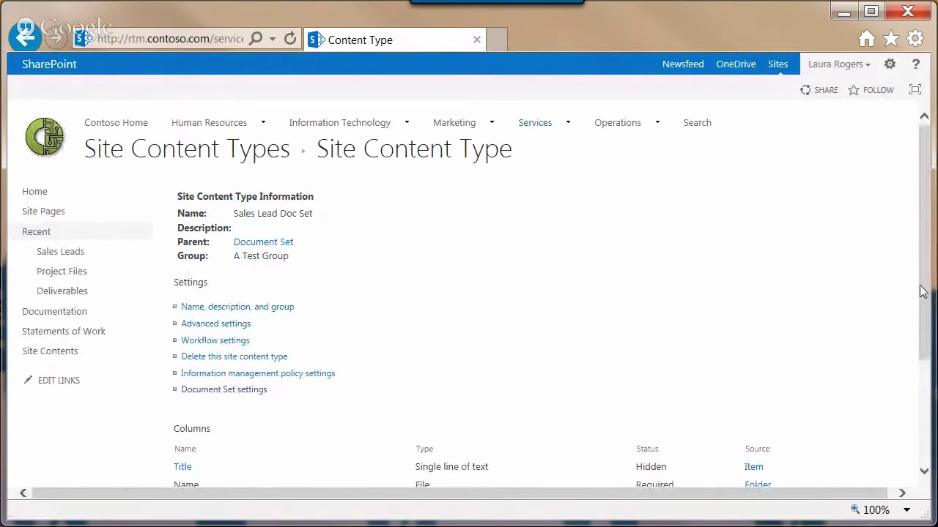
pyautogui.moveTo(921, 289); pyautogui.dragTo(923, 394)
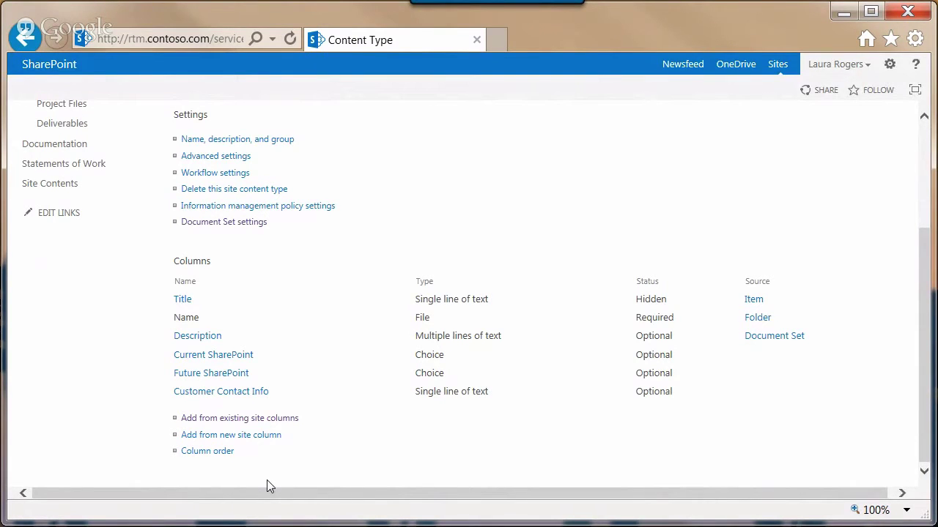
pyautogui.click(246, 441)
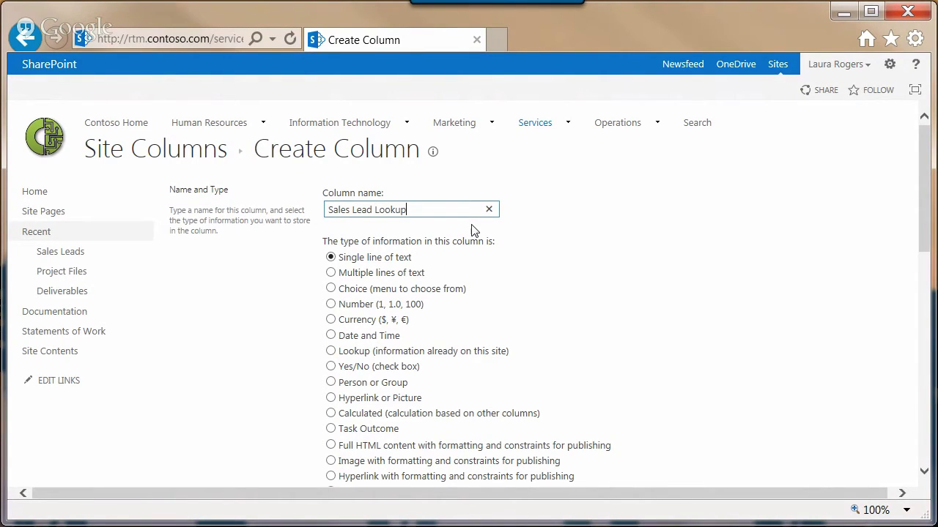
pyautogui.click(330, 351)
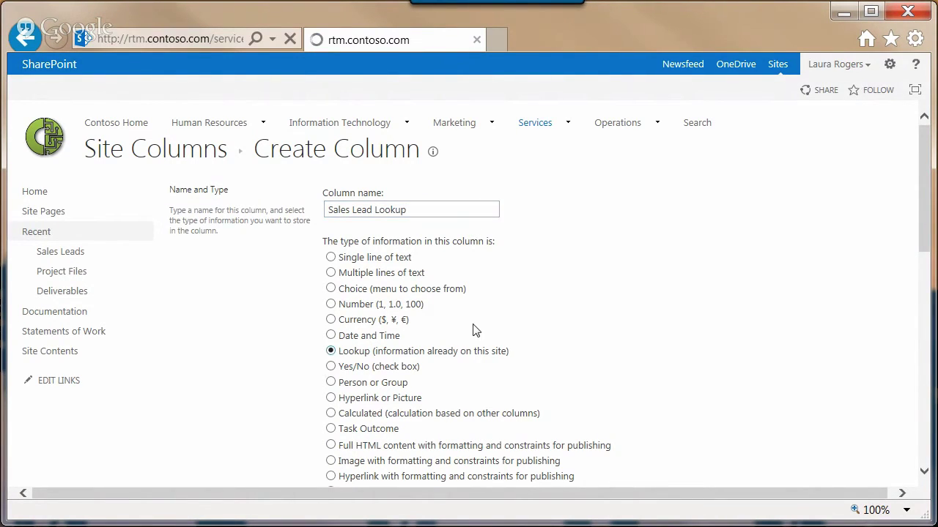
pyautogui.click(450, 219)
pyautogui.press('BackSpace')
pyautogui.write('_')
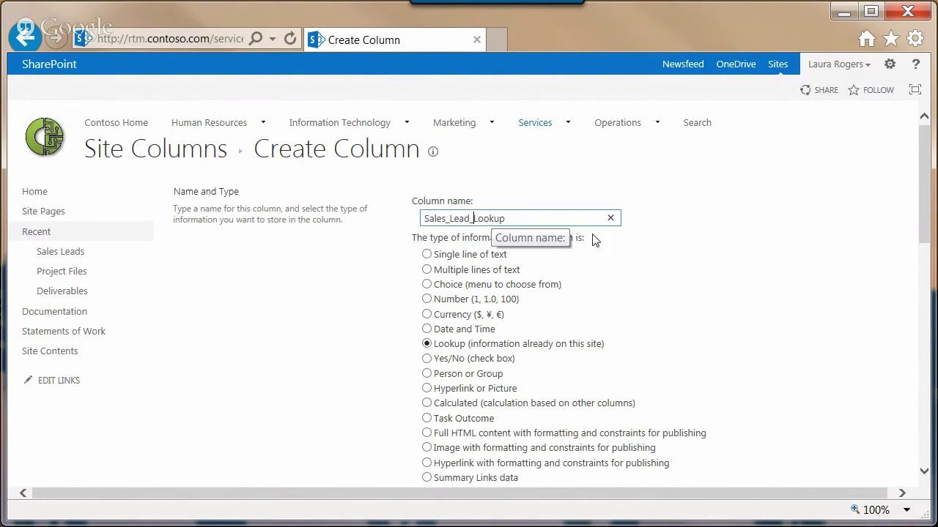
# Put the new column into the existing group A Custom Group and have it get information from the Sales Leads list.
pyautogui.moveTo(923, 228); pyautogui.dragTo(928, 256)
pyautogui.moveTo(926, 213); pyautogui.dragTo(927, 287)
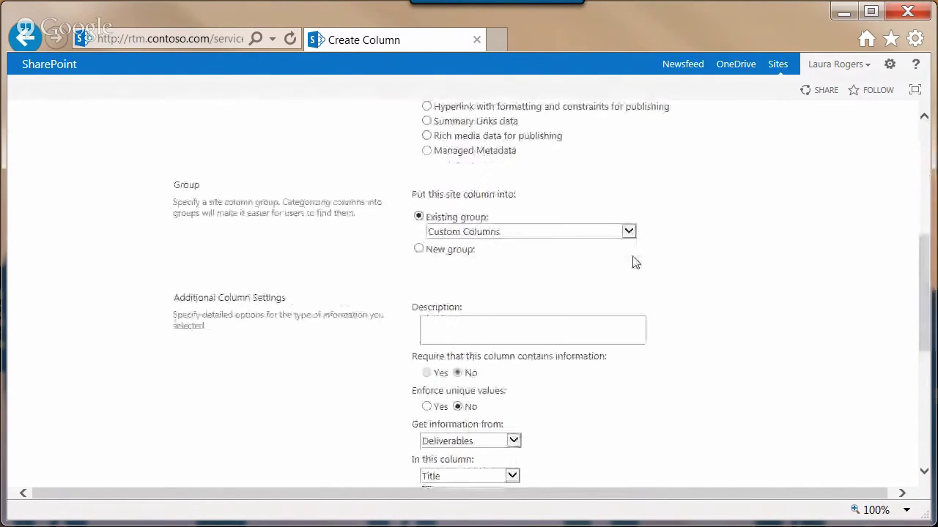
pyautogui.click(547, 232)
pyautogui.click(489, 142)
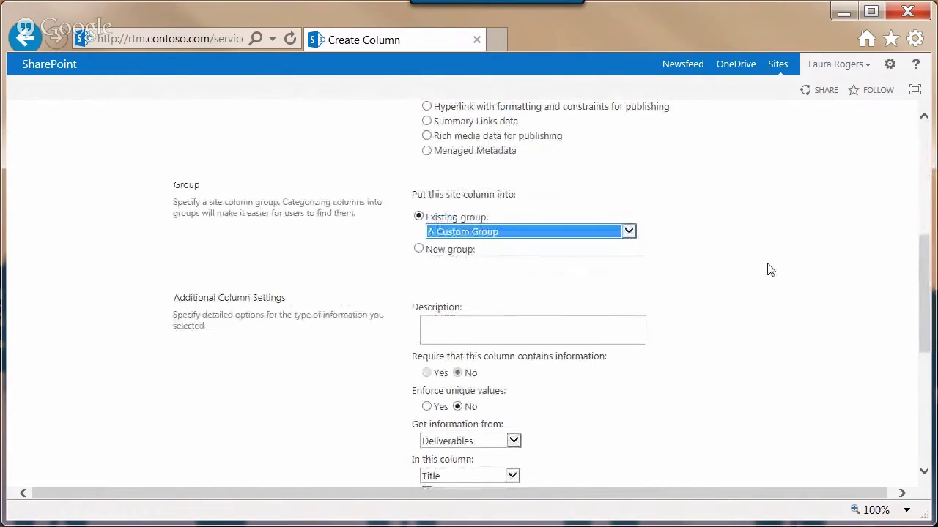
pyautogui.scroll(-1, 926, 350)
pyautogui.scroll(-2, 926, 349)
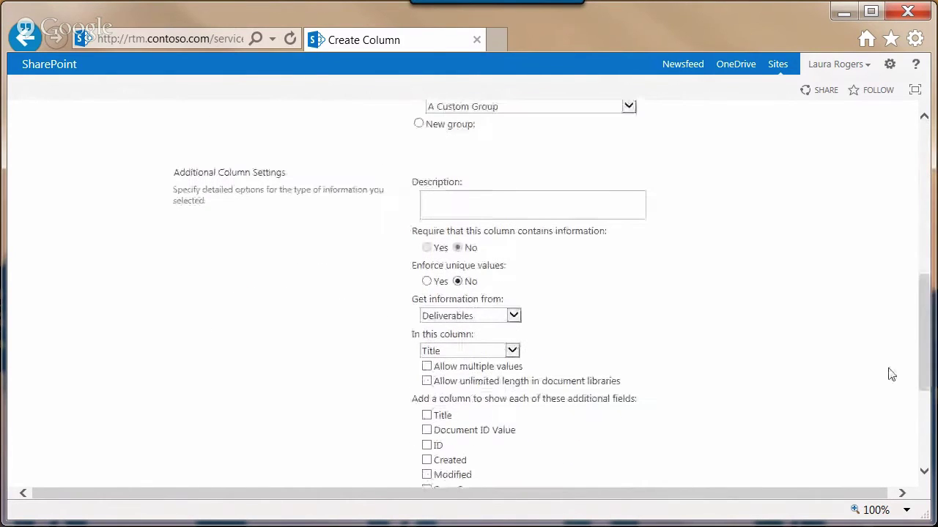
pyautogui.click(472, 316)
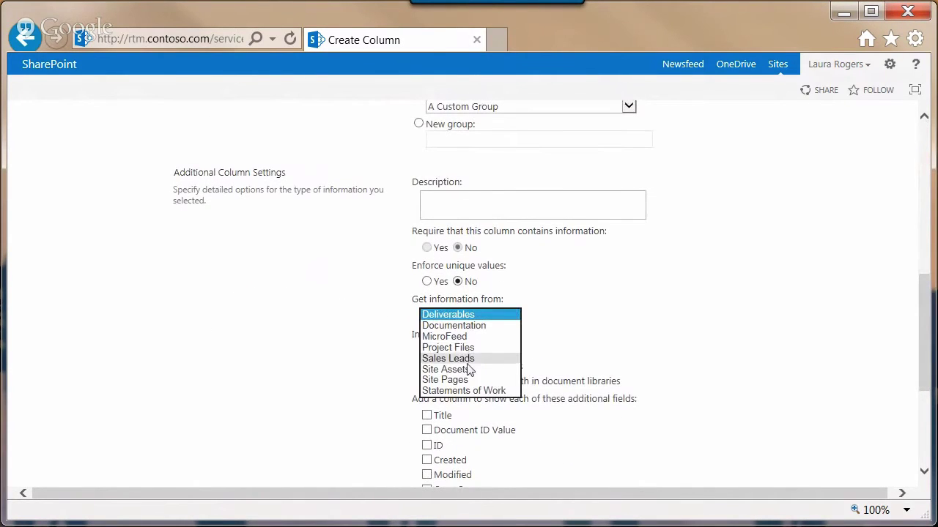
pyautogui.click(451, 359)
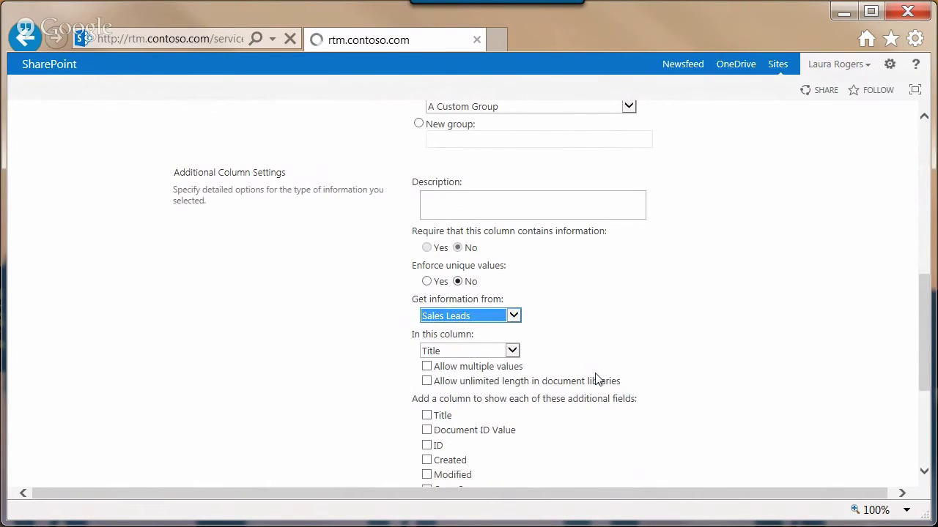
# Point the lookup at the Customer Name column, include ID as an additional field, and save the new column.
pyautogui.moveTo(922, 253); pyautogui.dragTo(915, 394)
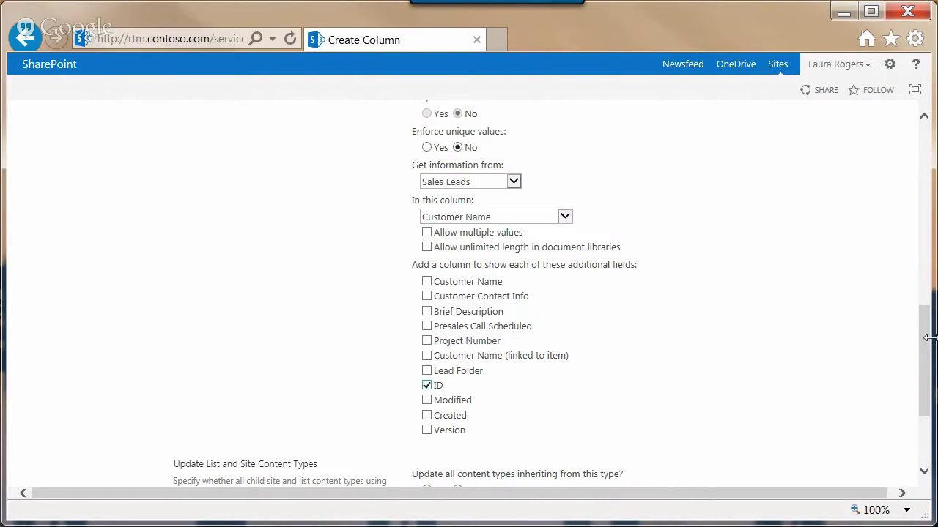
pyautogui.moveTo(927, 339); pyautogui.dragTo(928, 370)
pyautogui.click(826, 419)
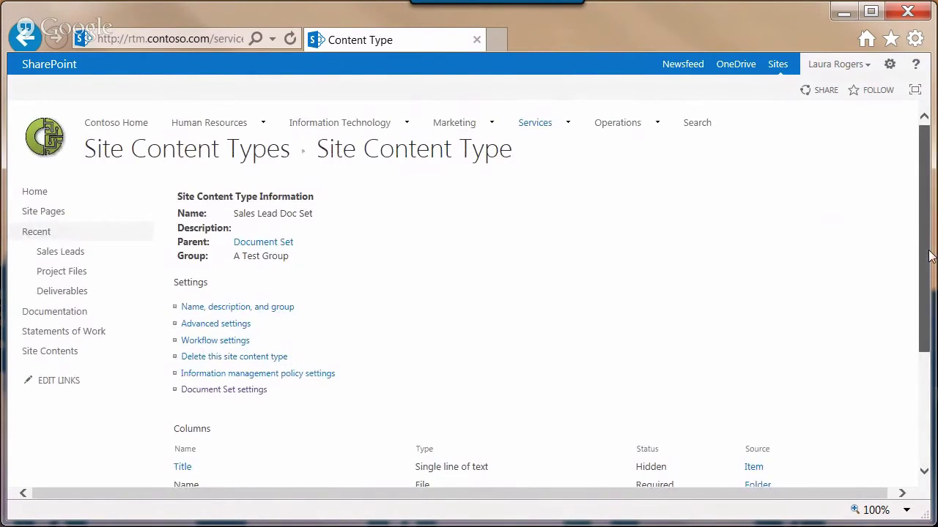
# Rename the Sales_Lead_Lookup site column to Sales Lead Lookup and save it, keeping it optional in the content type.
pyautogui.scroll(-2, 927, 255)
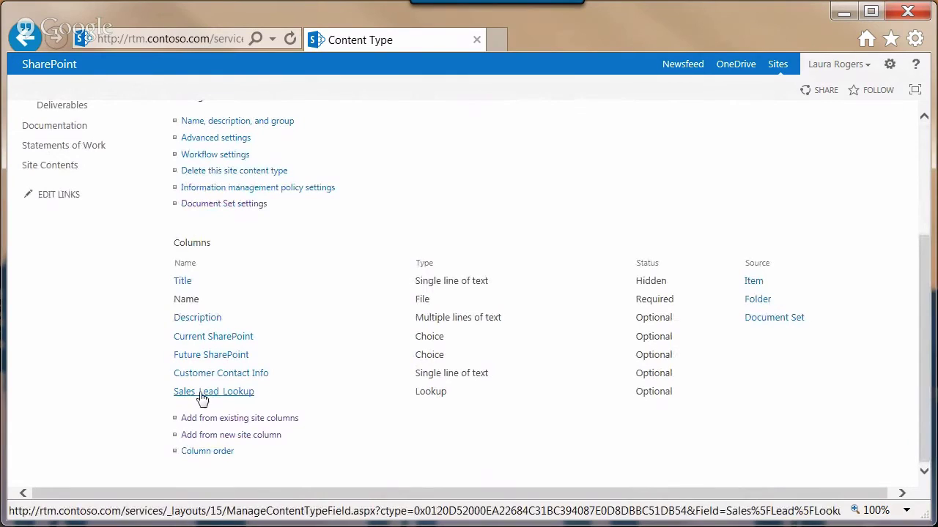
pyautogui.click(203, 396)
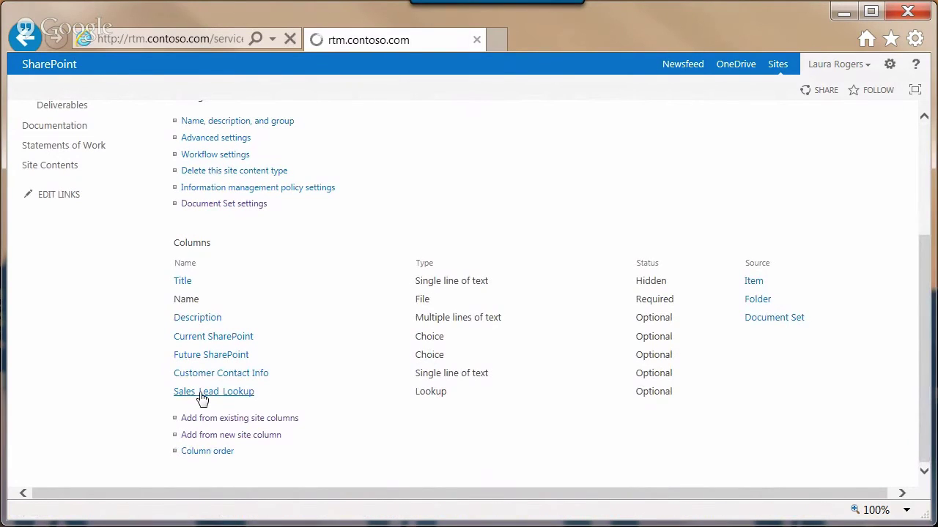
pyautogui.click(551, 216)
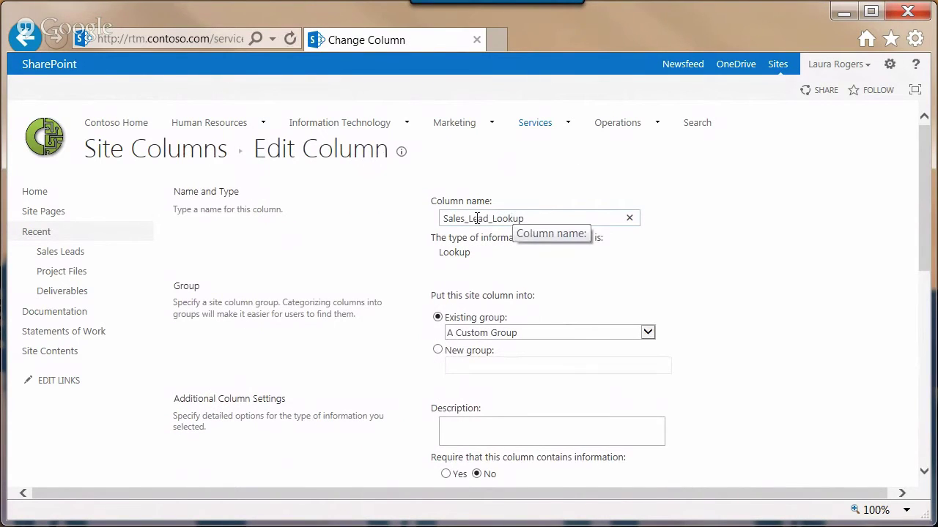
pyautogui.click(477, 218)
pyautogui.press('BackSpace')
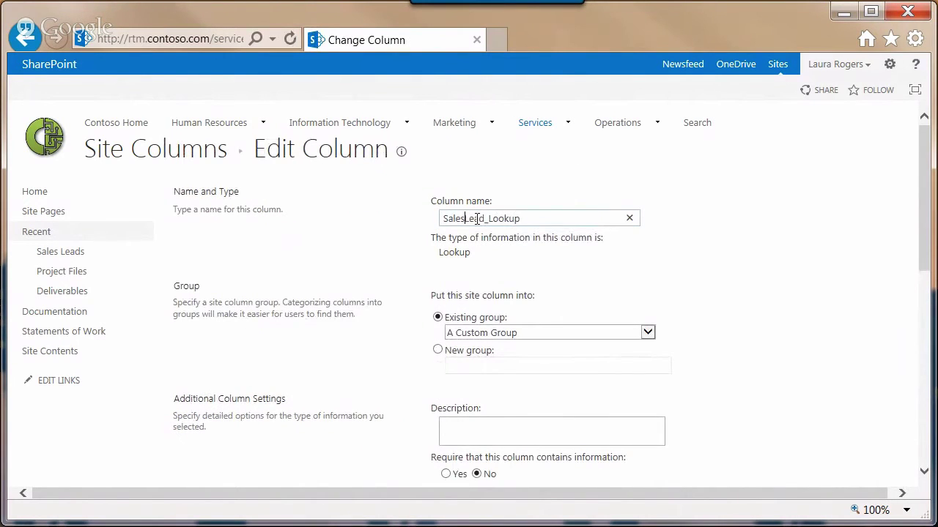
pyautogui.click(491, 222)
pyautogui.press('BackSpace')
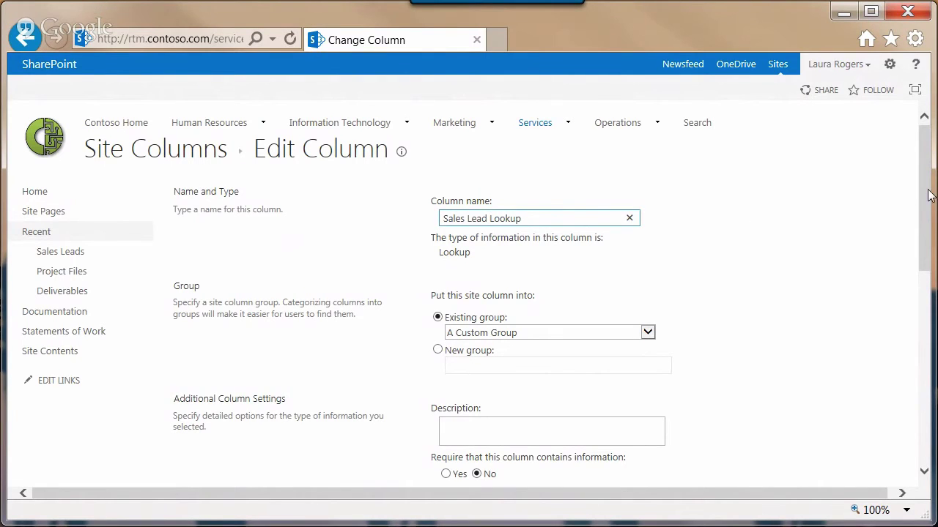
pyautogui.moveTo(925, 194); pyautogui.dragTo(925, 411)
pyautogui.click(822, 417)
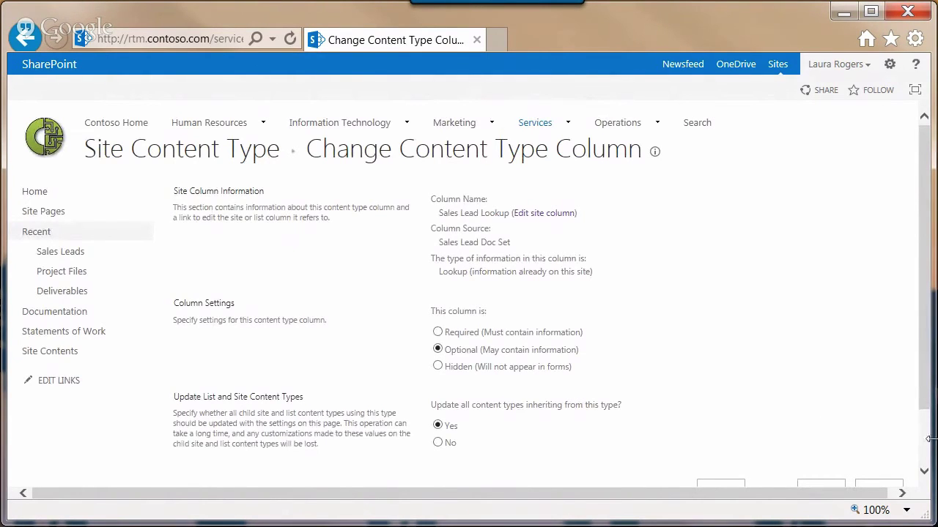
pyautogui.scroll(-2, 923, 440)
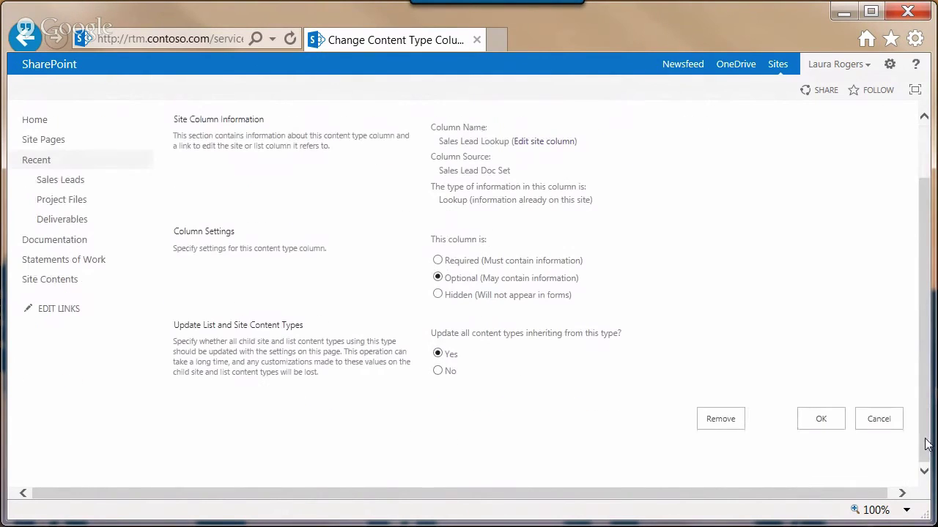
pyautogui.click(825, 425)
# In the Document Set settings, share the Sales Lead Lookup column and show it on the welcome page.
pyautogui.scroll(-3, 376, 256)
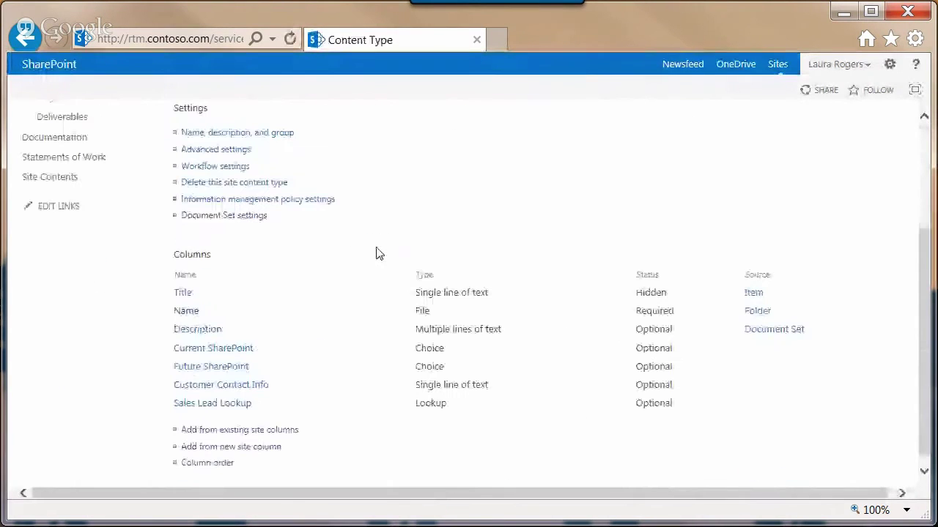
pyautogui.click(229, 219)
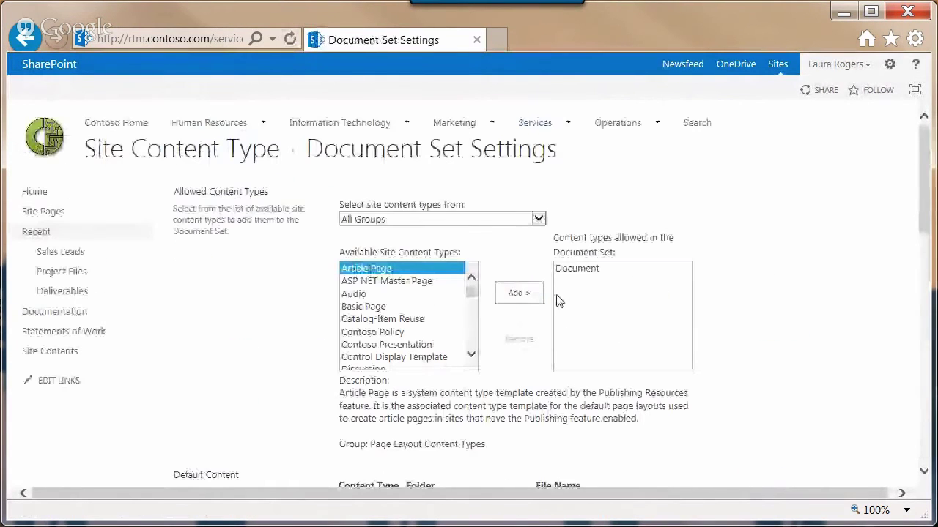
pyautogui.moveTo(926, 220); pyautogui.dragTo(929, 322)
pyautogui.click(346, 343)
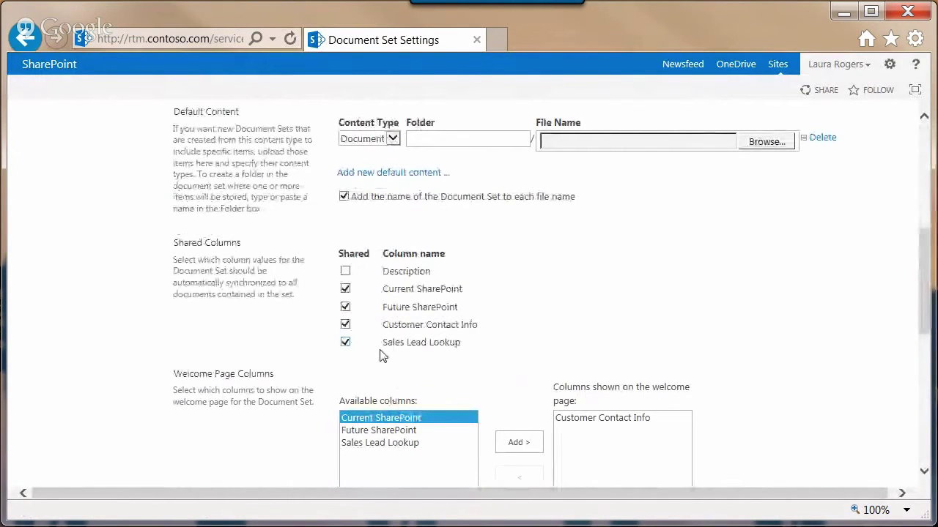
pyautogui.click(386, 443)
pyautogui.click(519, 443)
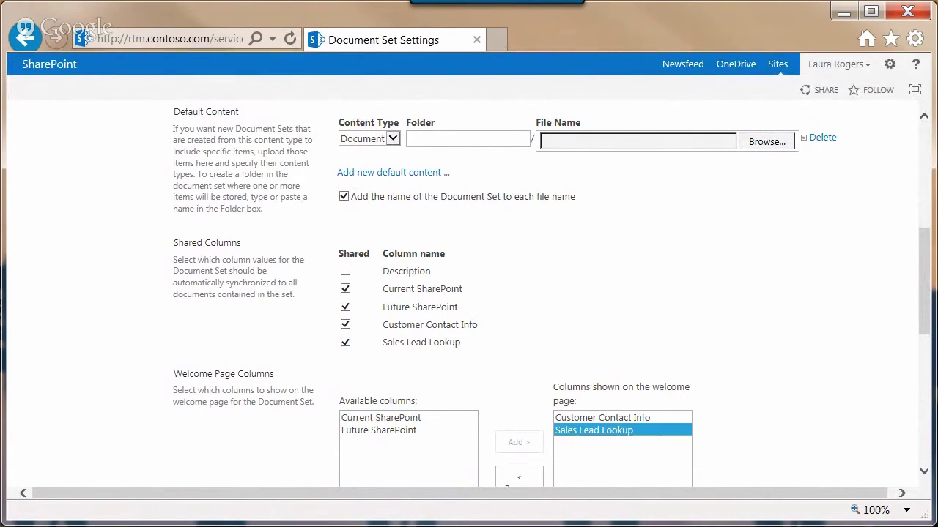
pyautogui.moveTo(924, 315); pyautogui.dragTo(926, 325)
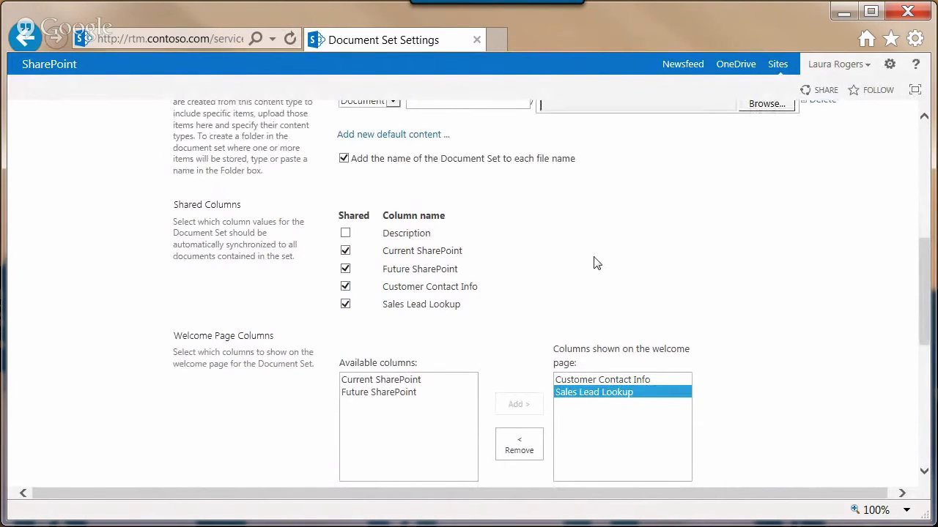
pyautogui.click(626, 392)
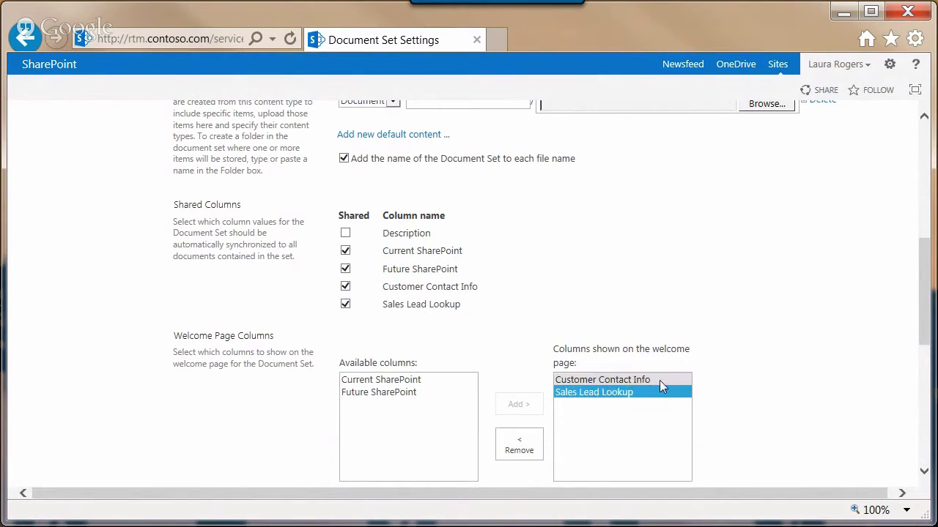
# Have the Welcome Page updated for document sets inheriting from this content type and save the Document Set settings.
pyautogui.moveTo(926, 322); pyautogui.dragTo(932, 440)
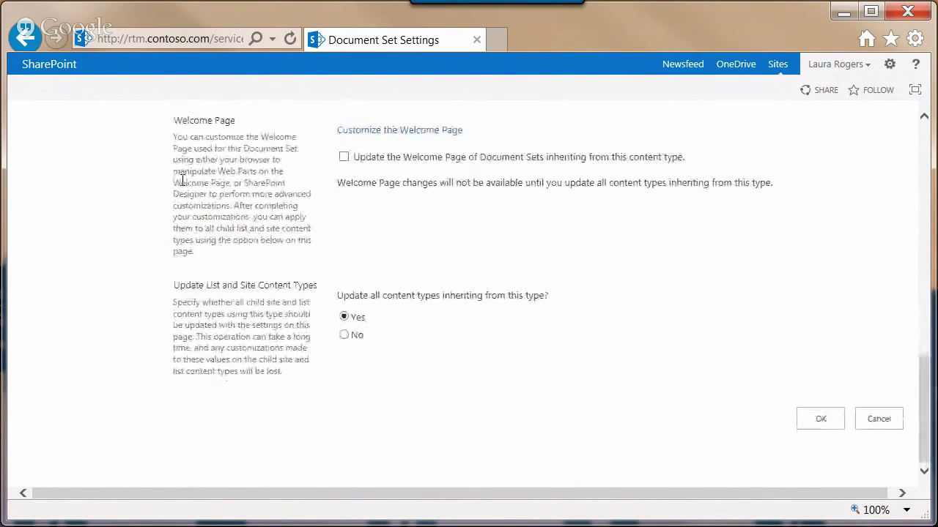
pyautogui.click(343, 156)
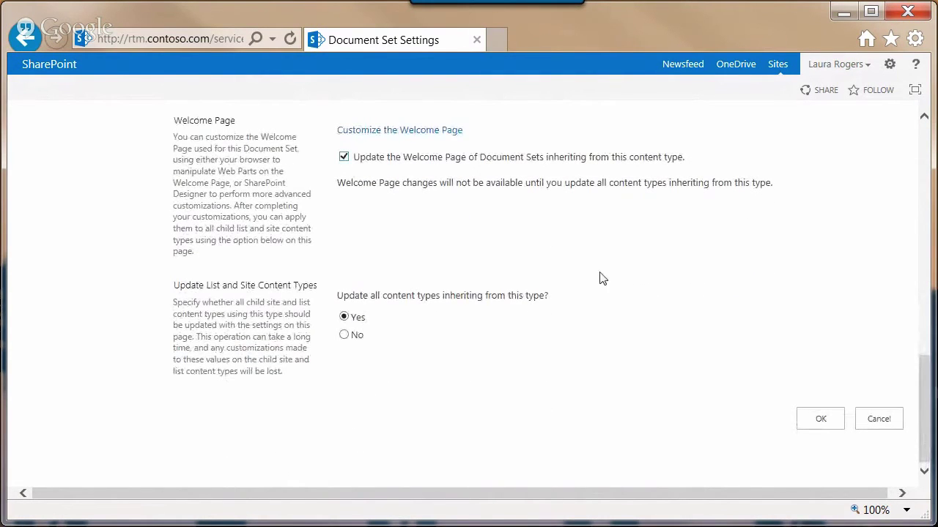
pyautogui.click(817, 418)
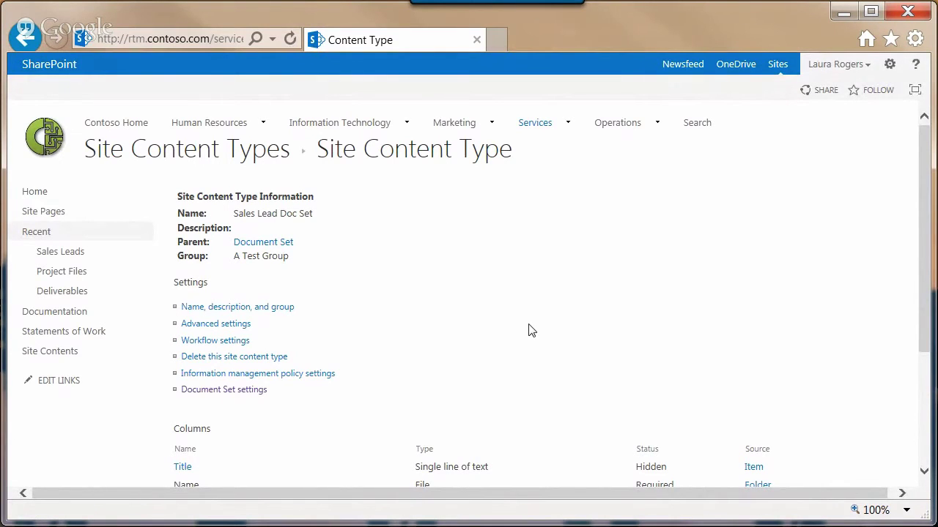
# Create a document library named Sales Lead Files on the Services site and open its library settings.
pyautogui.click(890, 64)
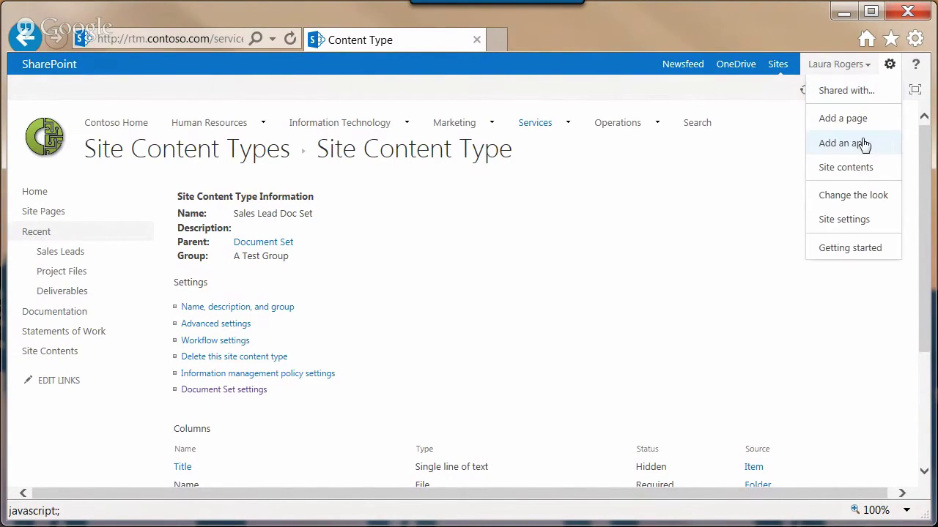
pyautogui.click(859, 144)
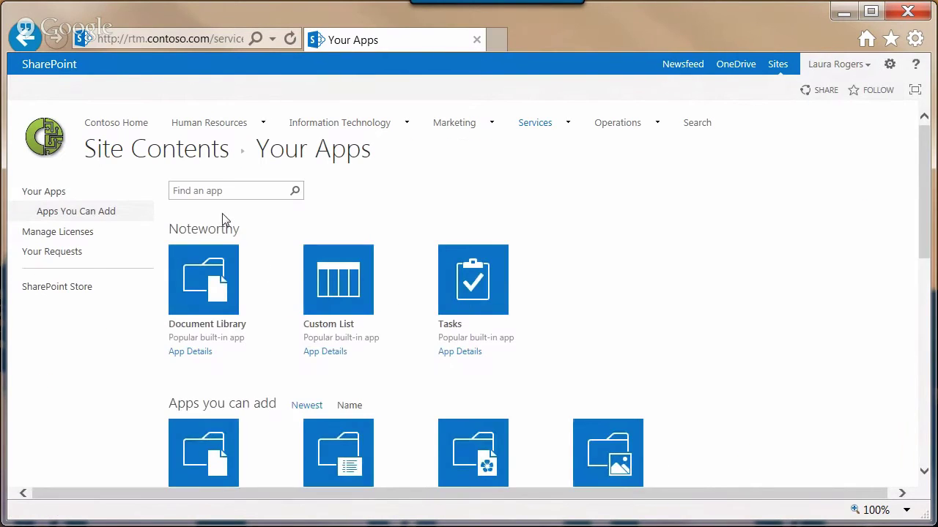
pyautogui.click(221, 267)
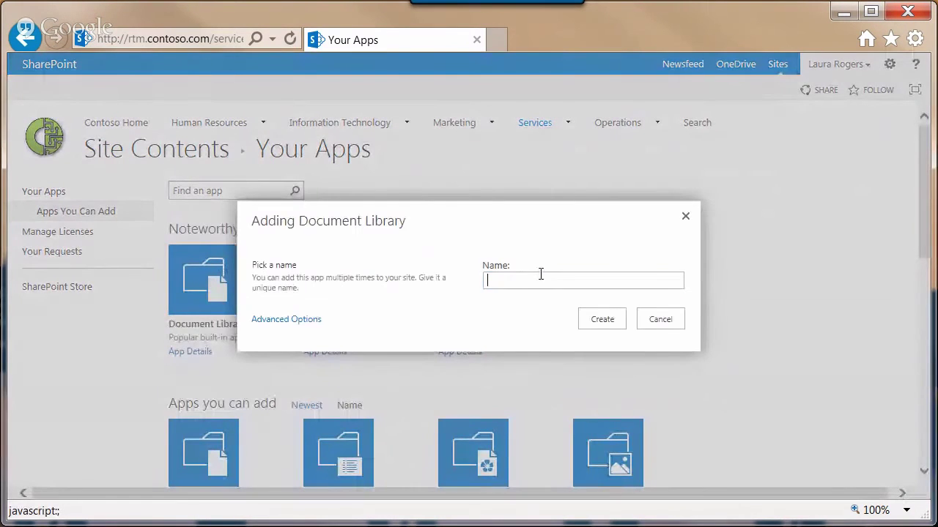
pyautogui.write('Sales Lead Files')
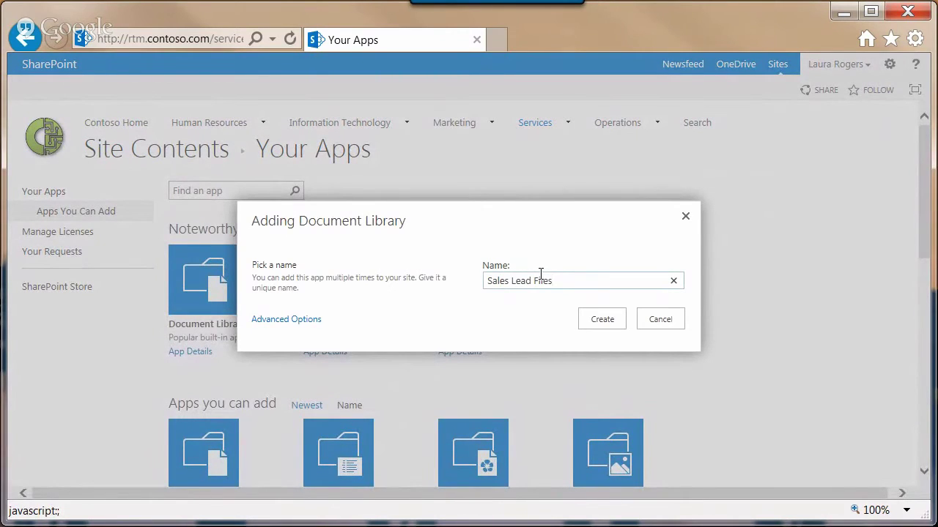
pyautogui.click(594, 320)
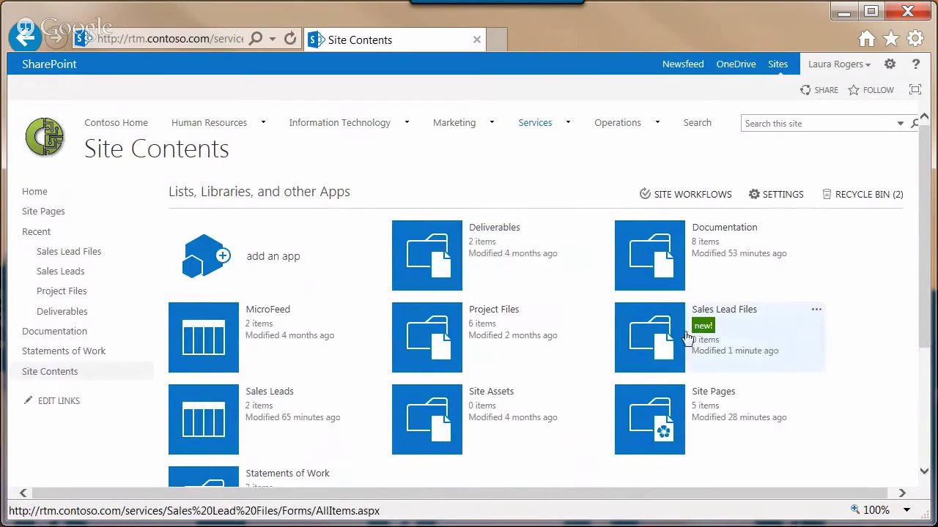
pyautogui.click(816, 311)
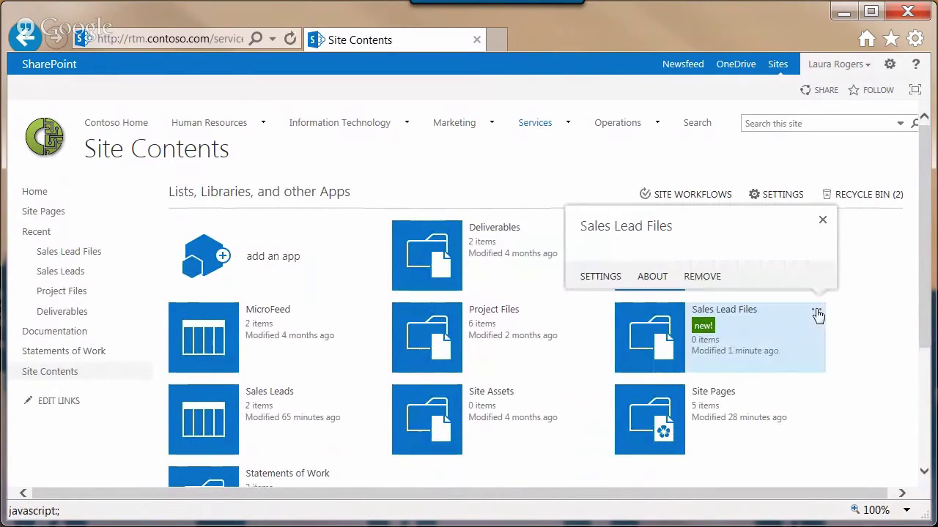
pyautogui.click(599, 276)
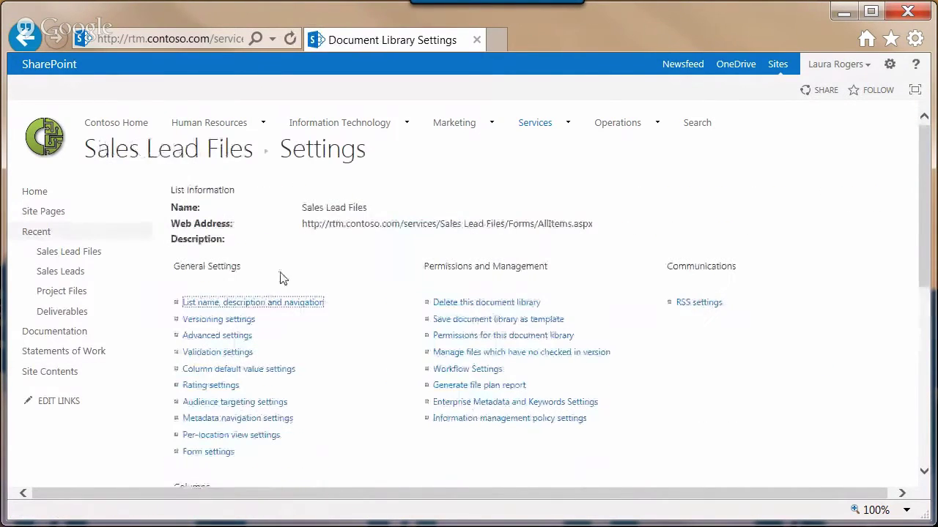
# Allow management of content types in the Sales Lead Files library's advanced settings and save.
pyautogui.click(210, 342)
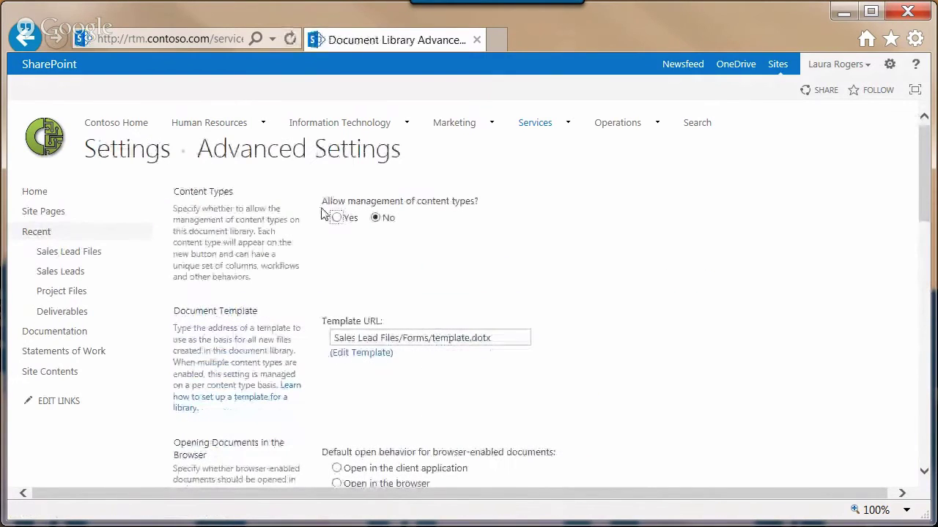
pyautogui.click(337, 218)
pyautogui.moveTo(927, 216); pyautogui.dragTo(930, 410)
pyautogui.click(521, 420)
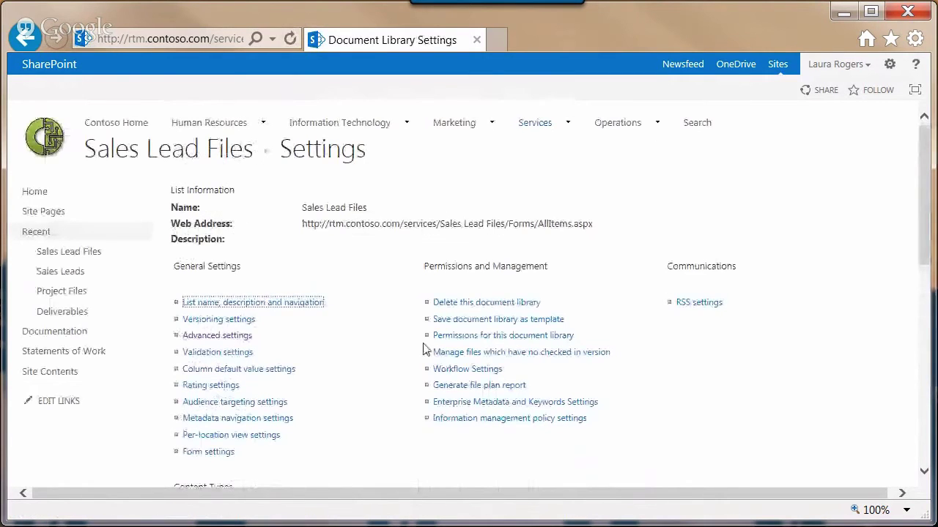
# Add the Sales Lead Doc Set content type from A Test Group to the Sales Lead Files library.
pyautogui.scroll(-3, 83, 386)
pyautogui.click(242, 405)
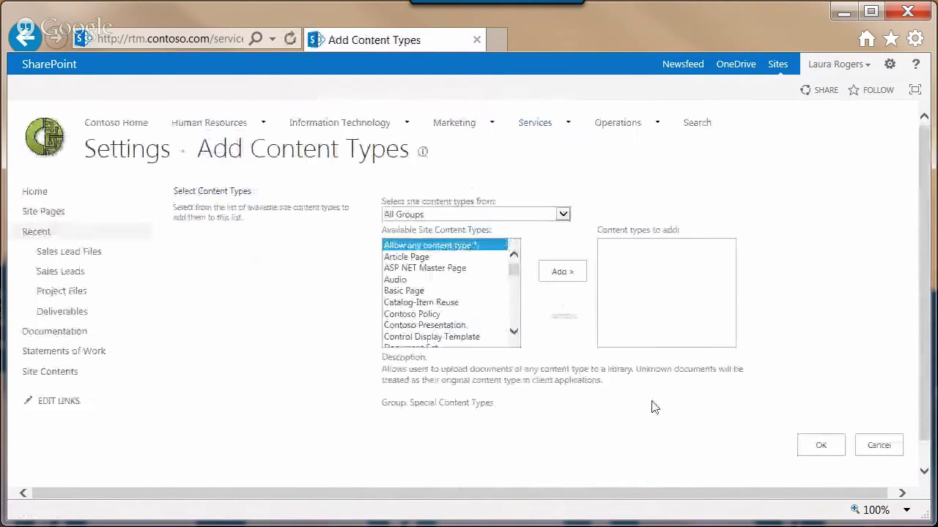
pyautogui.click(444, 213)
pyautogui.click(414, 224)
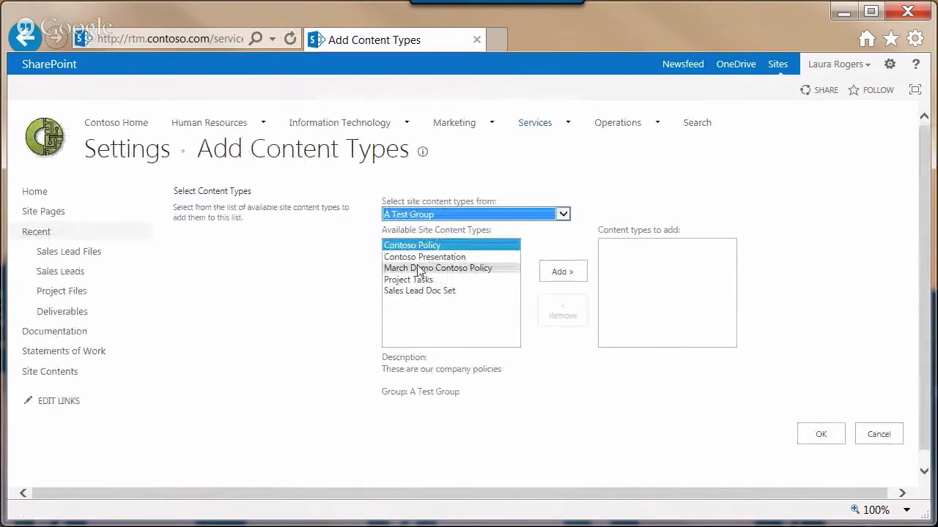
pyautogui.click(420, 291)
pyautogui.click(585, 280)
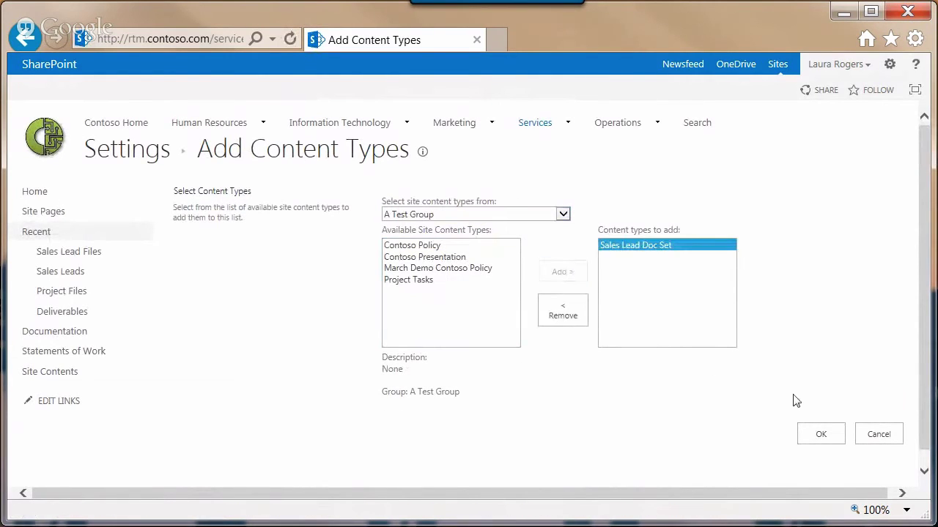
pyautogui.click(827, 438)
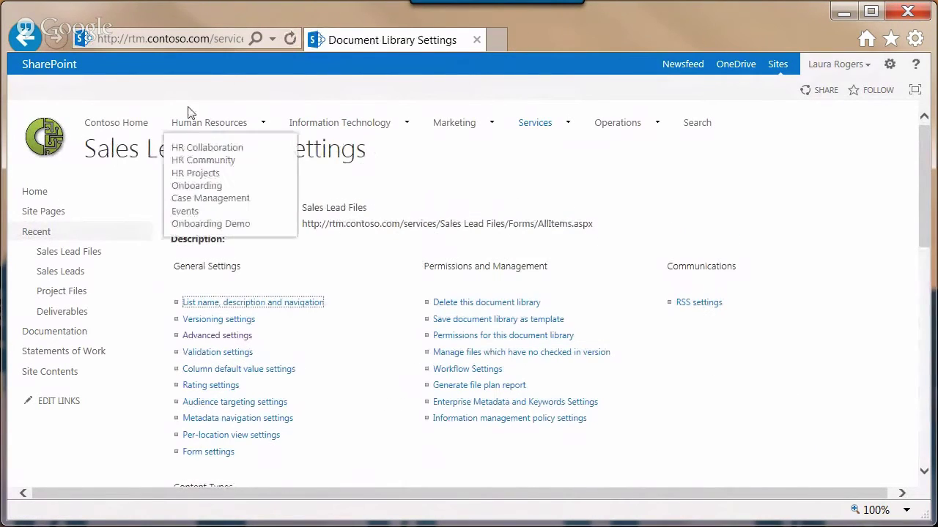
# Check which content types the Sales Lead Files library offers for new documents, and return to its settings.
pyautogui.click(132, 150)
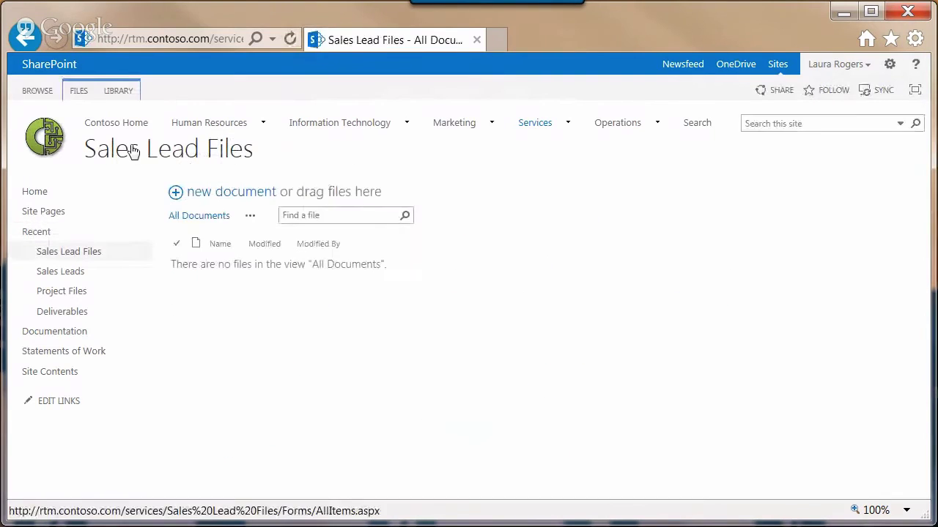
pyautogui.click(84, 93)
pyautogui.click(44, 146)
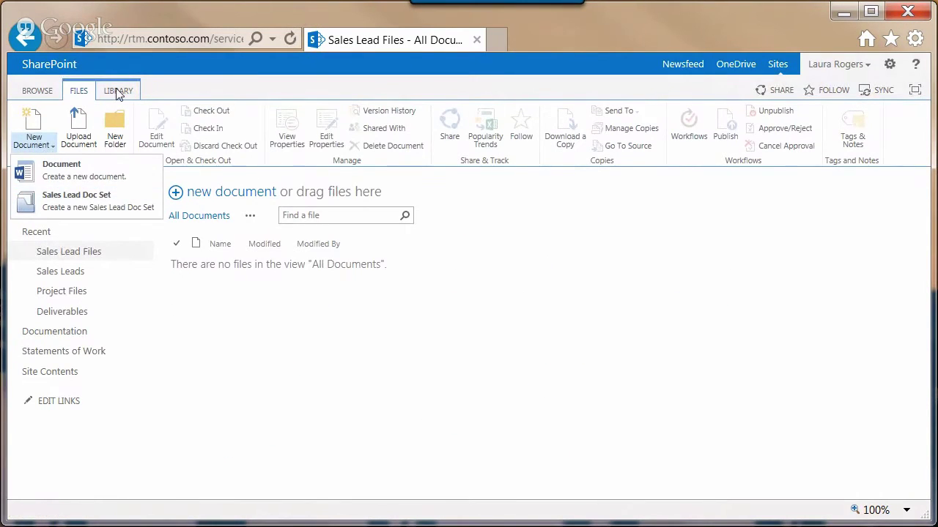
pyautogui.click(17, 42)
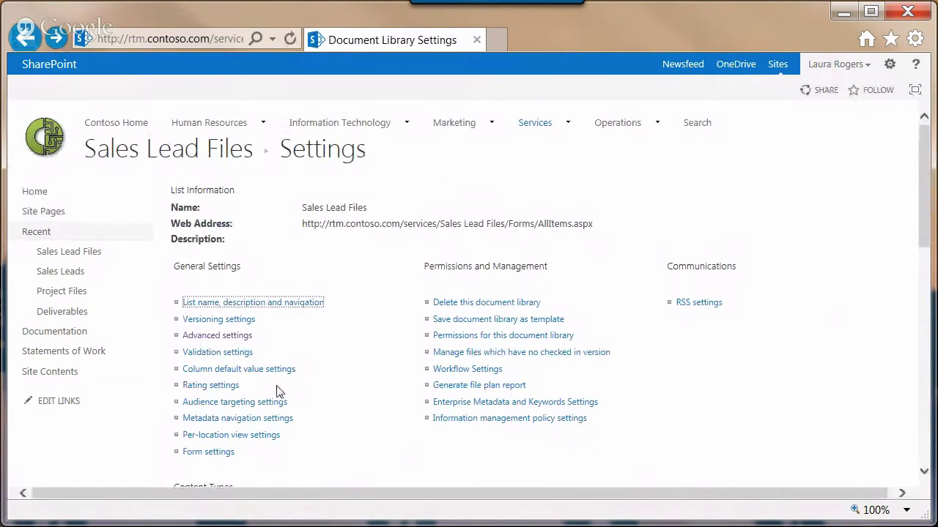
# Make Sales Lead Doc Set the library's default content type by setting its position to 1 in the new button order.
pyautogui.scroll(-3, 403, 383)
pyautogui.scroll(-3, 285, 422)
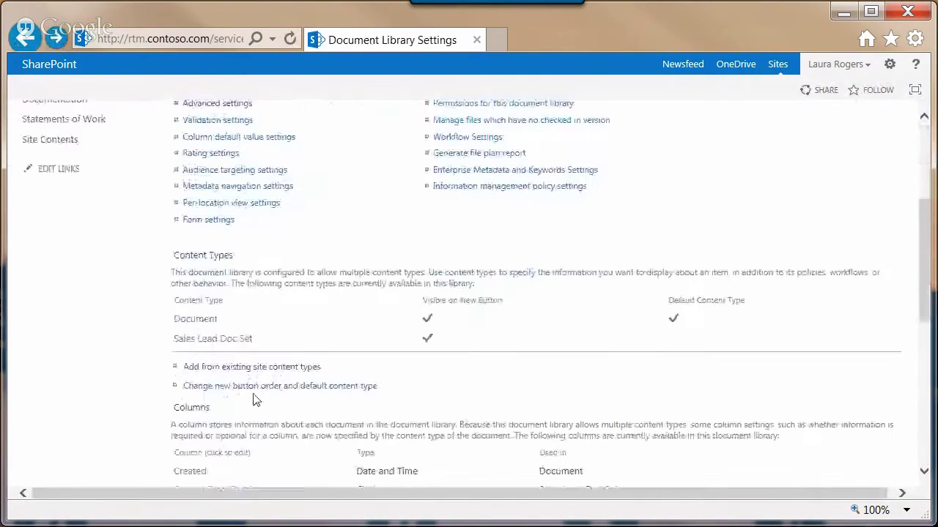
pyautogui.click(251, 386)
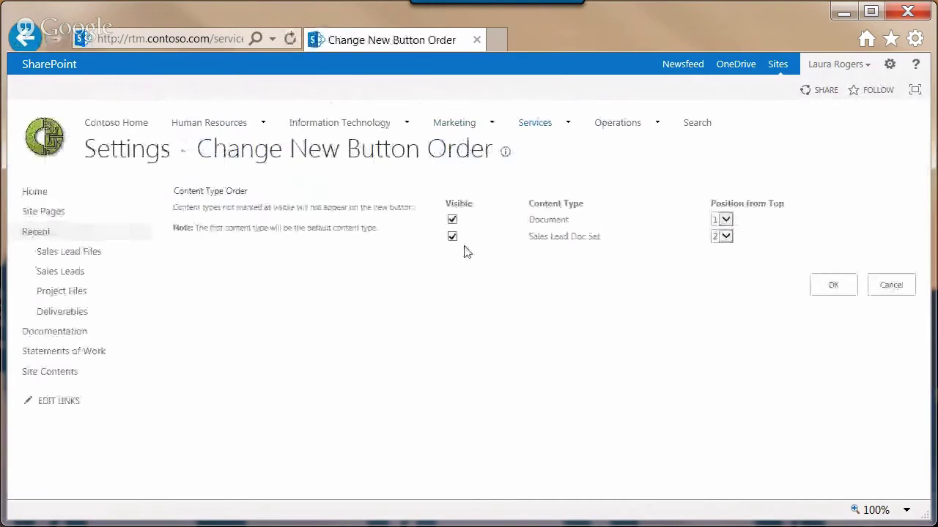
pyautogui.click(724, 238)
pyautogui.click(722, 236)
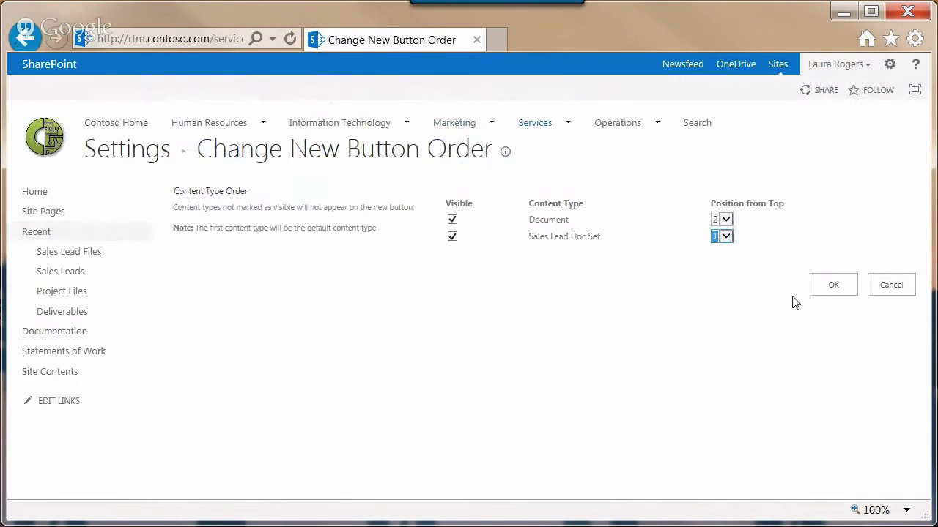
pyautogui.click(828, 288)
# Start a new Sales Lead Doc Set in Sales Lead Files with the name Testing and the description "this is a test".
pyautogui.click(125, 148)
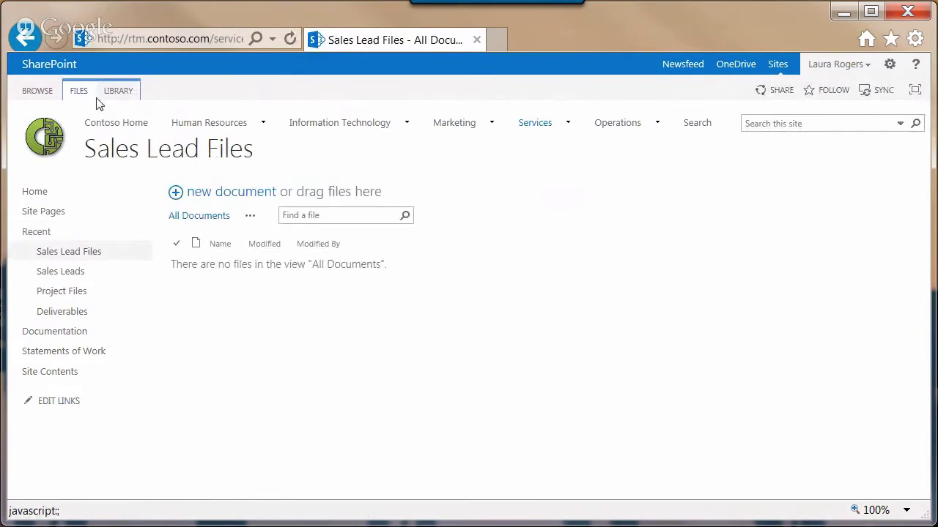
pyautogui.click(78, 91)
pyautogui.click(33, 120)
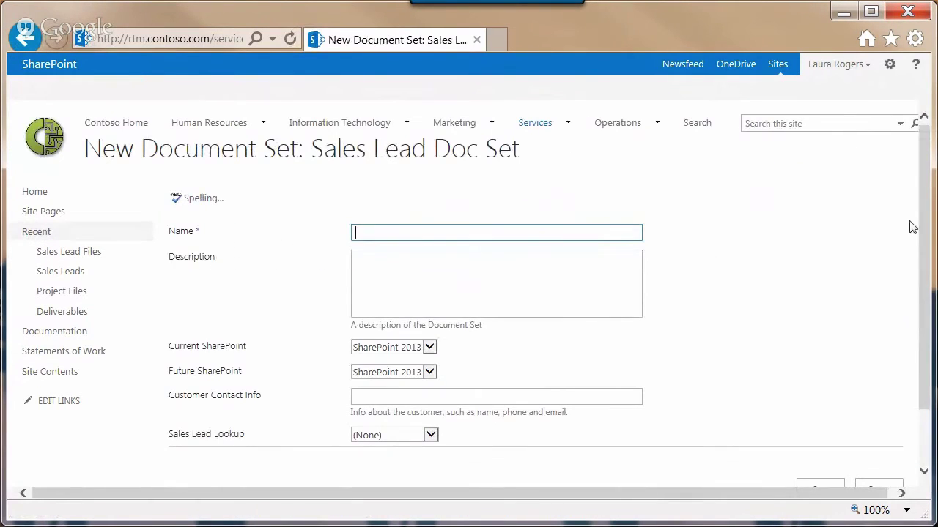
pyautogui.moveTo(925, 218); pyautogui.dragTo(927, 179)
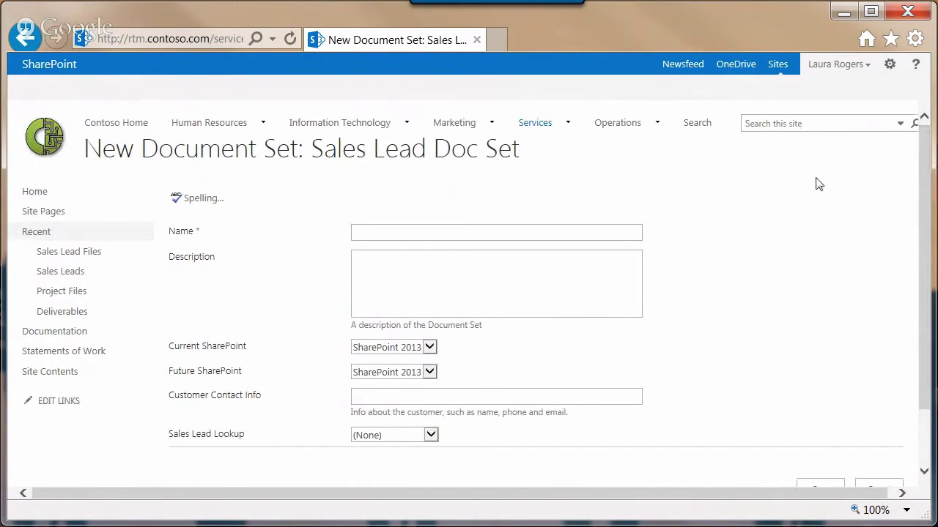
pyautogui.click(395, 231)
pyautogui.write('Testing')
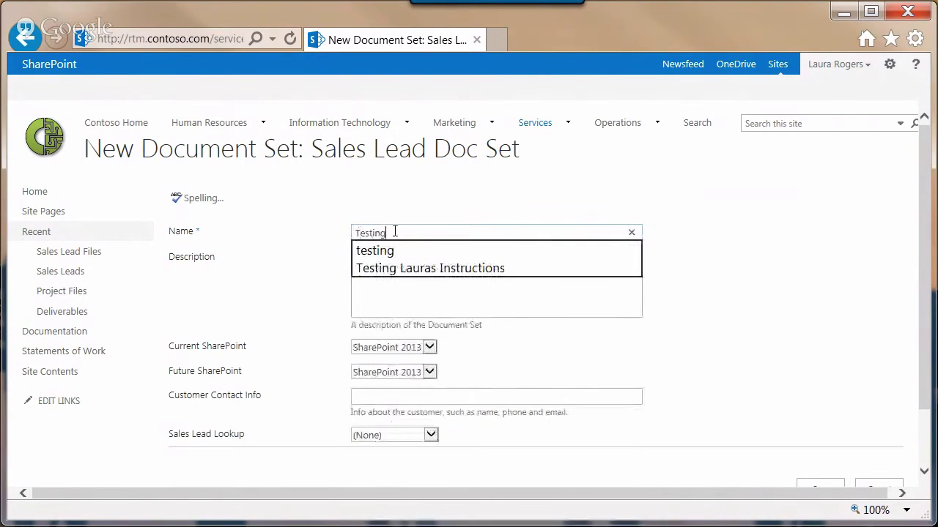
pyautogui.click(414, 279)
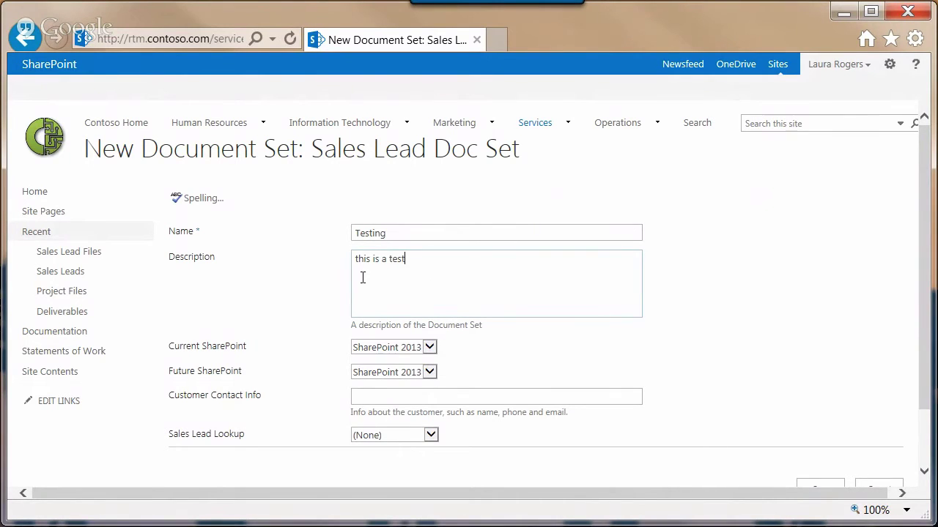
# Fill in the customer contact info for the Testing document set and save it.
pyautogui.click(367, 395)
pyautogui.write('bob')
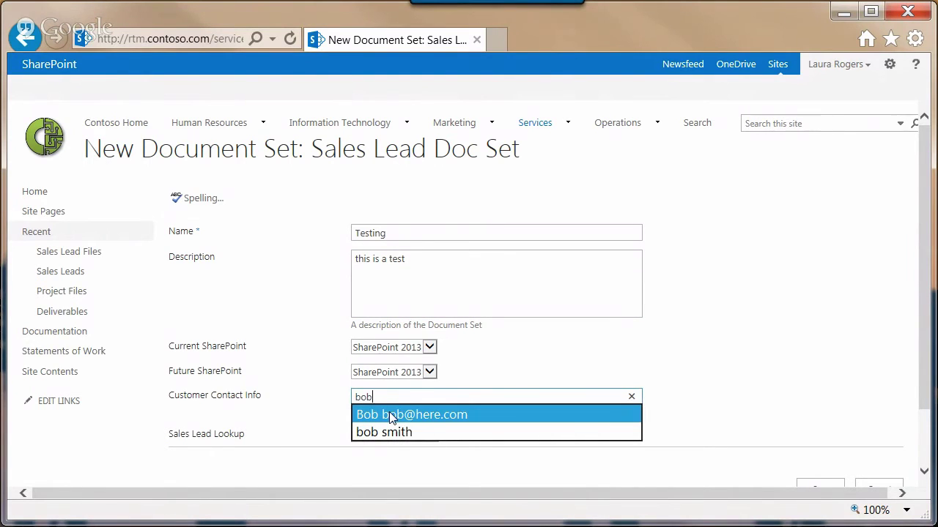
pyautogui.click(389, 413)
pyautogui.scroll(-2, 398, 438)
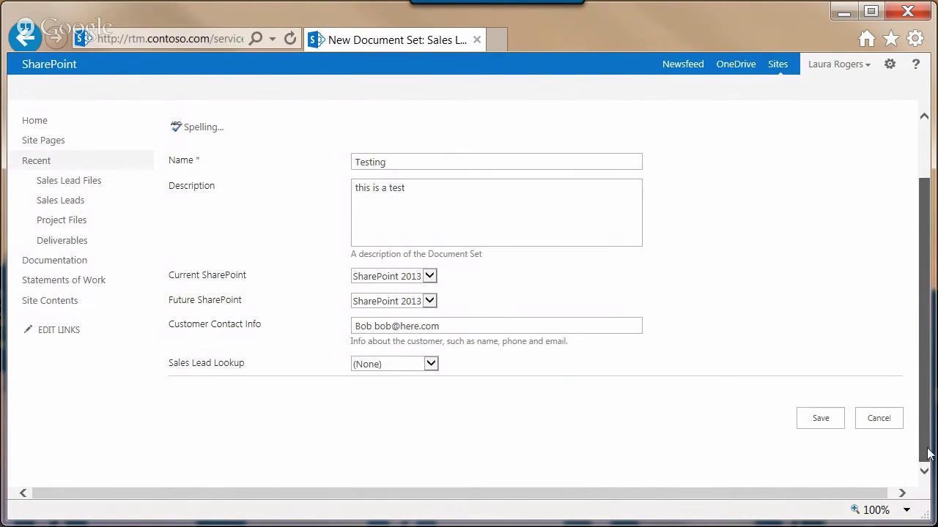
pyautogui.click(821, 419)
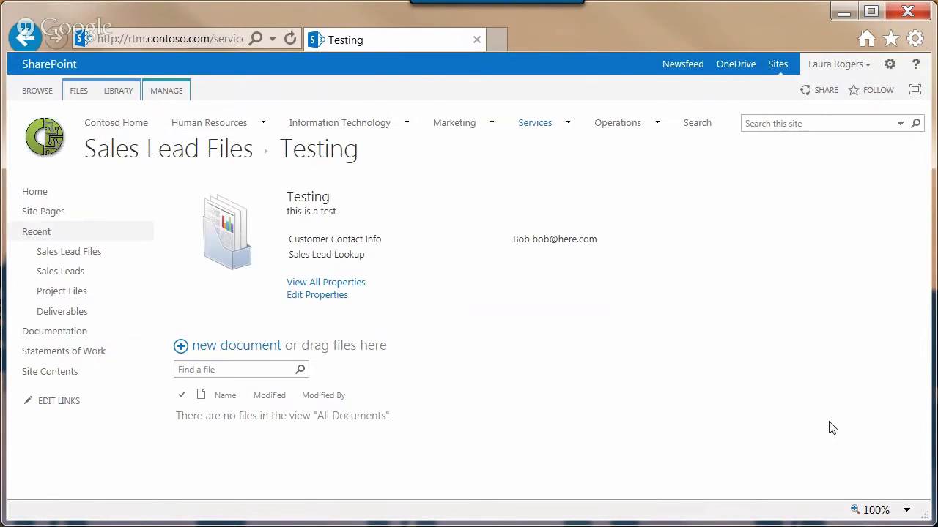
# Check which document types can be created inside the Testing document set, and return to the Sales Lead Files library.
pyautogui.click(79, 90)
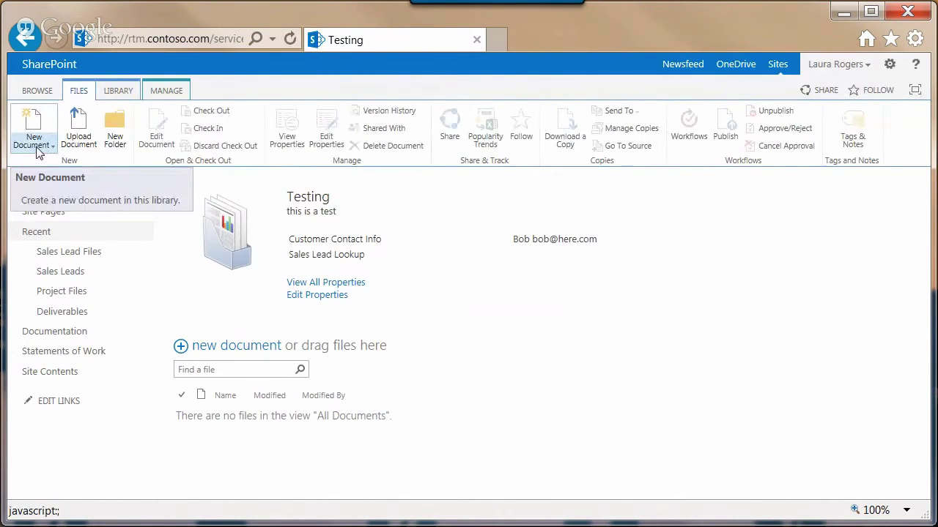
pyautogui.click(36, 150)
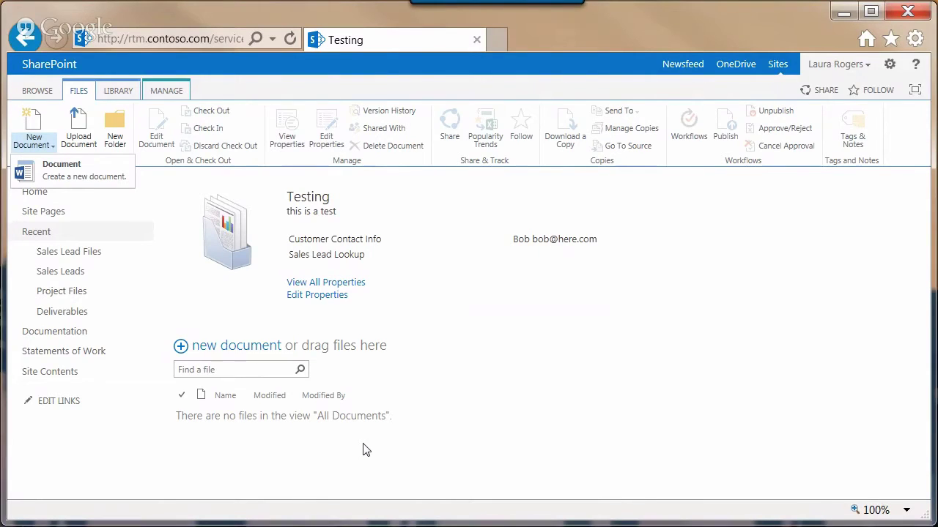
pyautogui.click(315, 472)
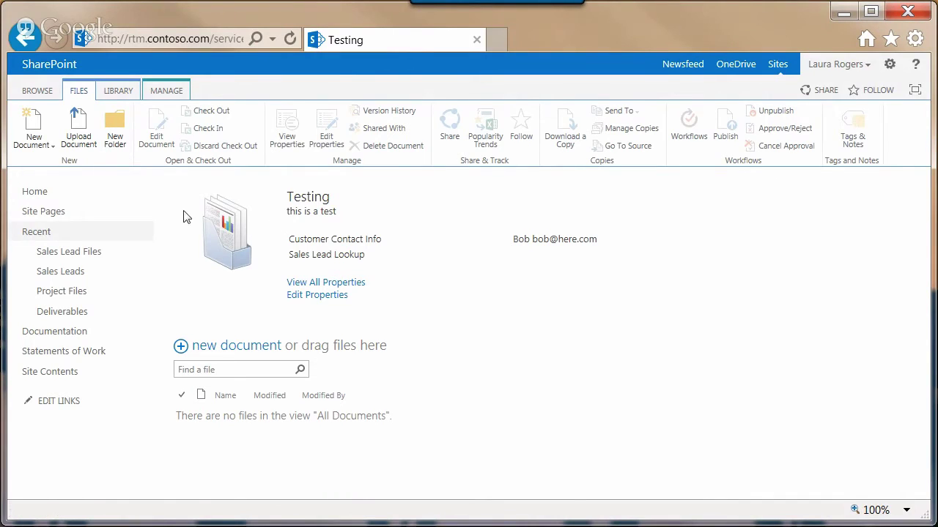
pyautogui.click(57, 253)
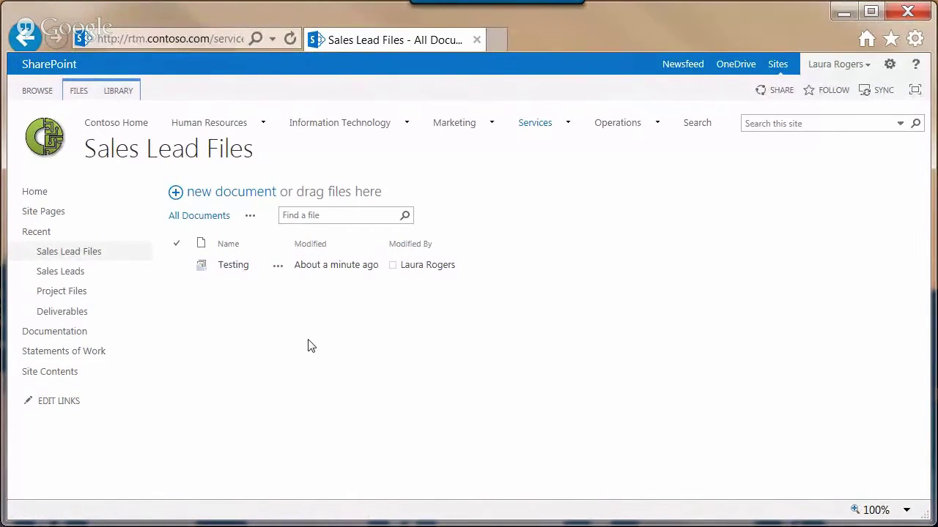
# Open the Sales Lead content type from the Services site's content types and review its details.
pyautogui.click(890, 64)
pyautogui.click(857, 245)
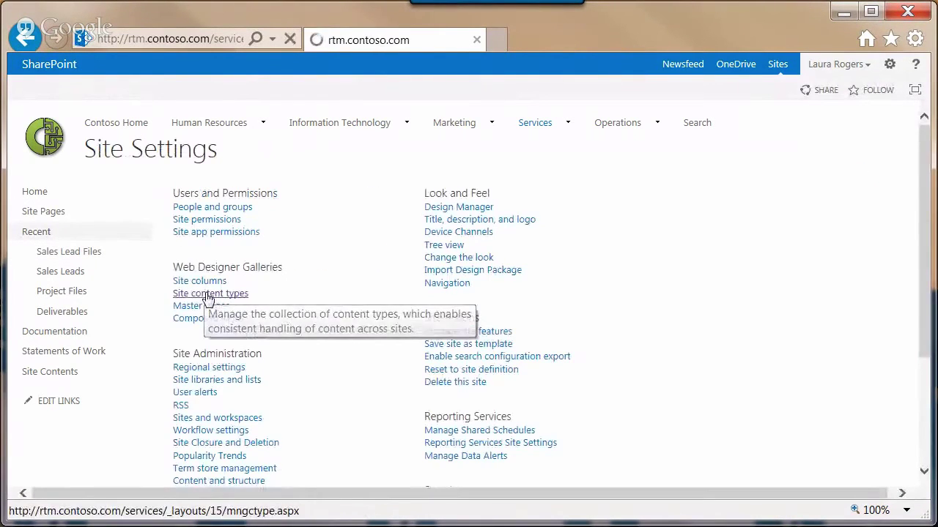
pyautogui.click(205, 293)
pyautogui.scroll(-1, 339, 319)
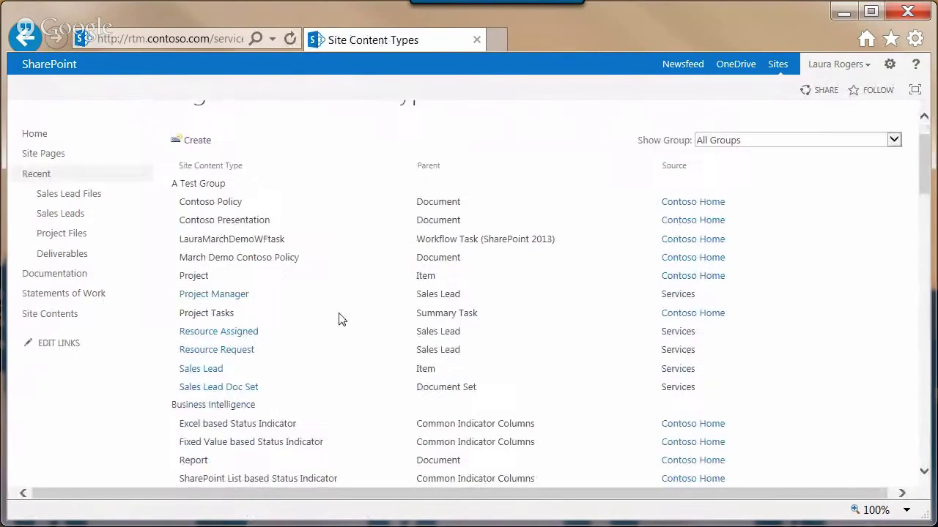
pyautogui.click(204, 373)
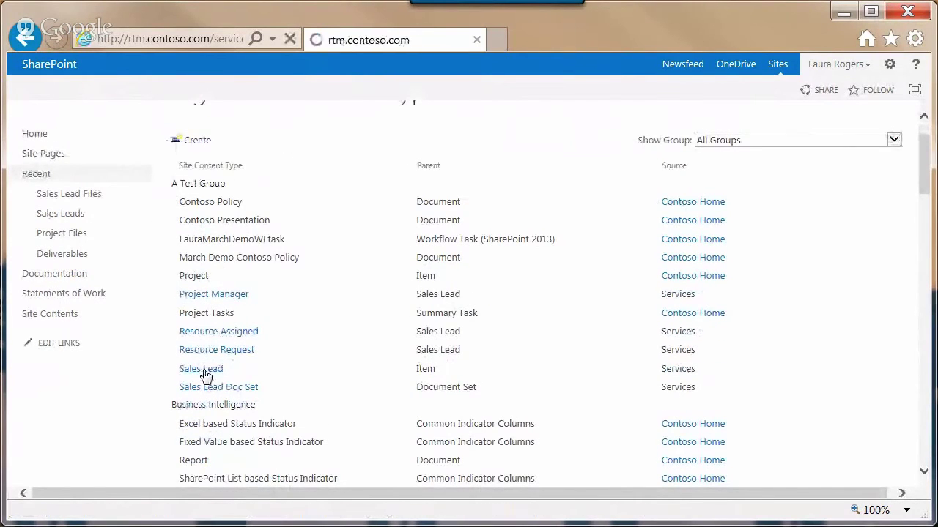
pyautogui.scroll(-5, 926, 197)
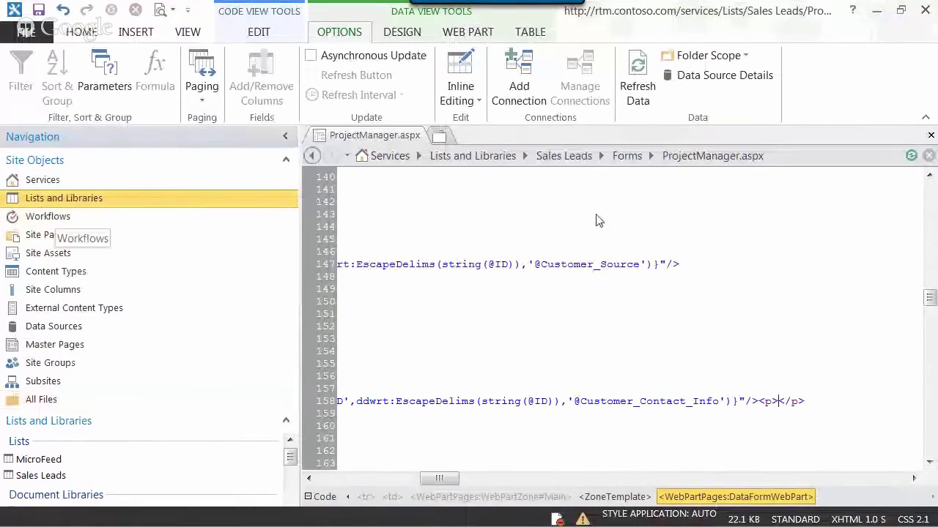
# Switch to SharePoint Designer, close ProjectManager.aspx, and start a list workflow named "new lead" on the Sales Leads list.
pyautogui.click(930, 135)
pyautogui.click(45, 216)
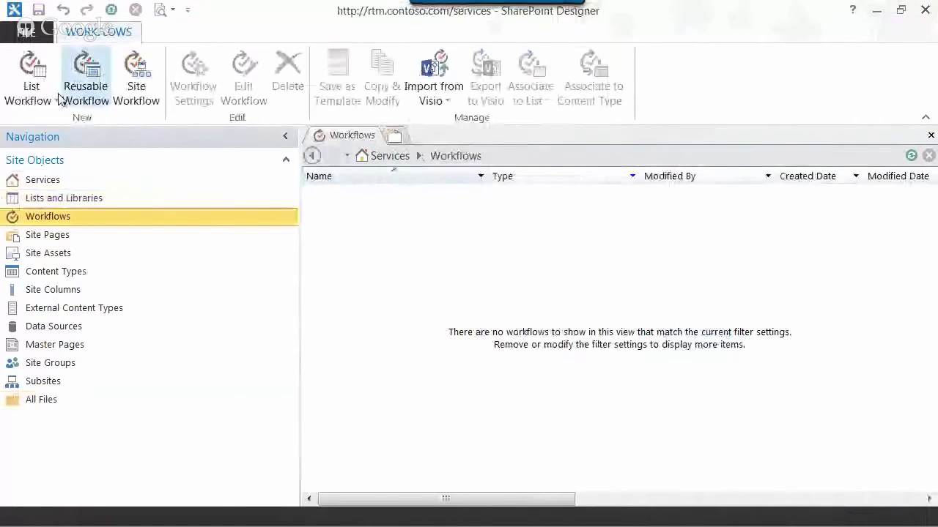
pyautogui.click(31, 94)
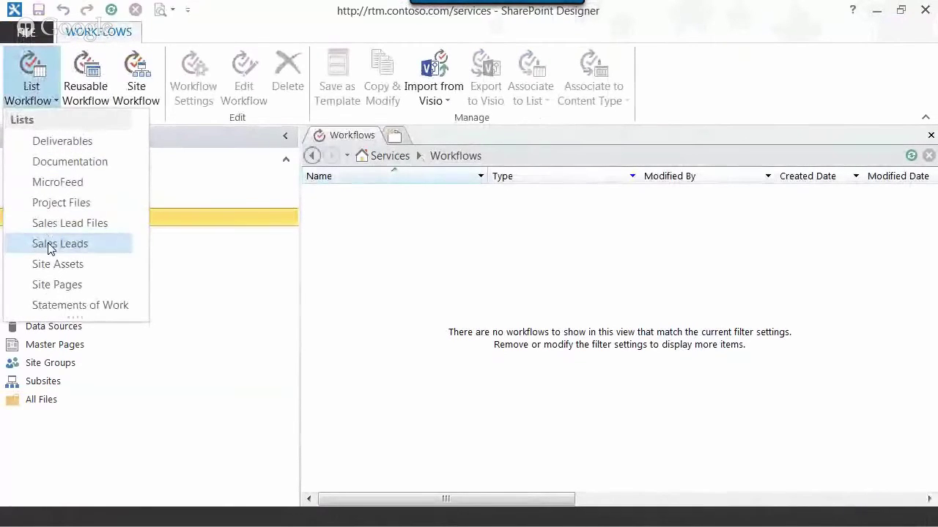
pyautogui.click(50, 247)
pyautogui.write('new lead')
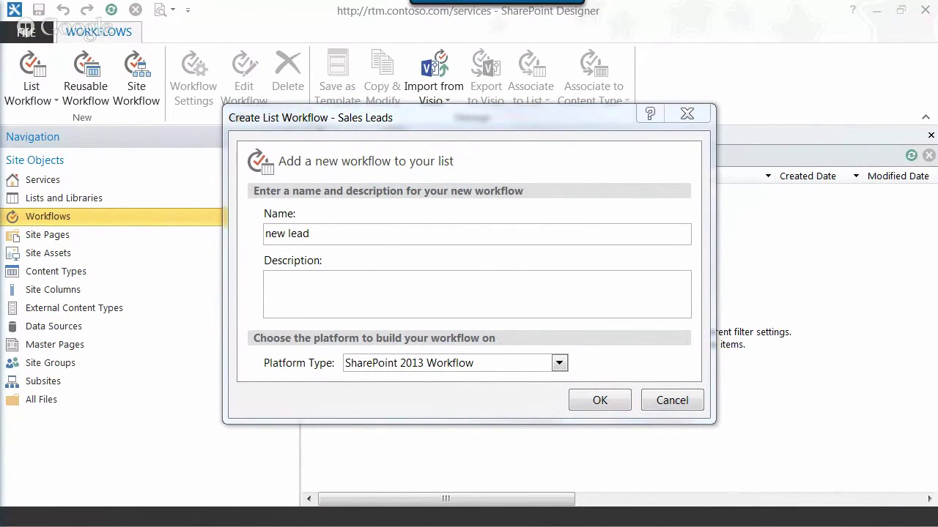
# Set the workflow's platform to SharePoint 2010 Workflow, describe it as "runs when a new lead is created", and create it.
pyautogui.click(440, 364)
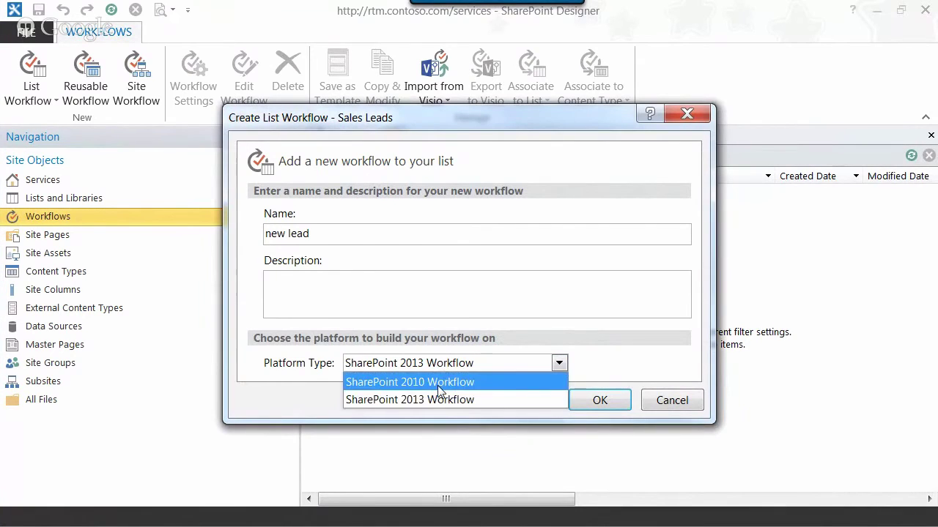
pyautogui.click(440, 382)
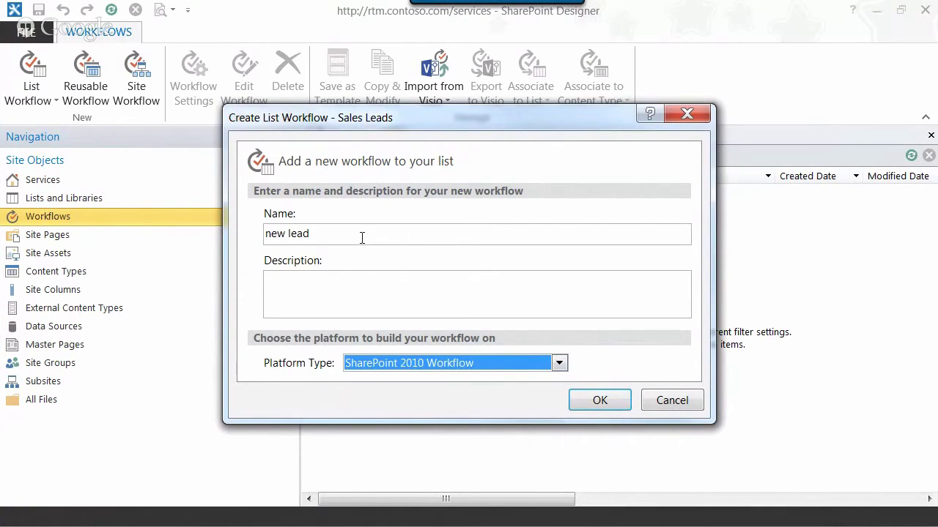
pyautogui.click(358, 295)
pyautogui.write('runs when a n')
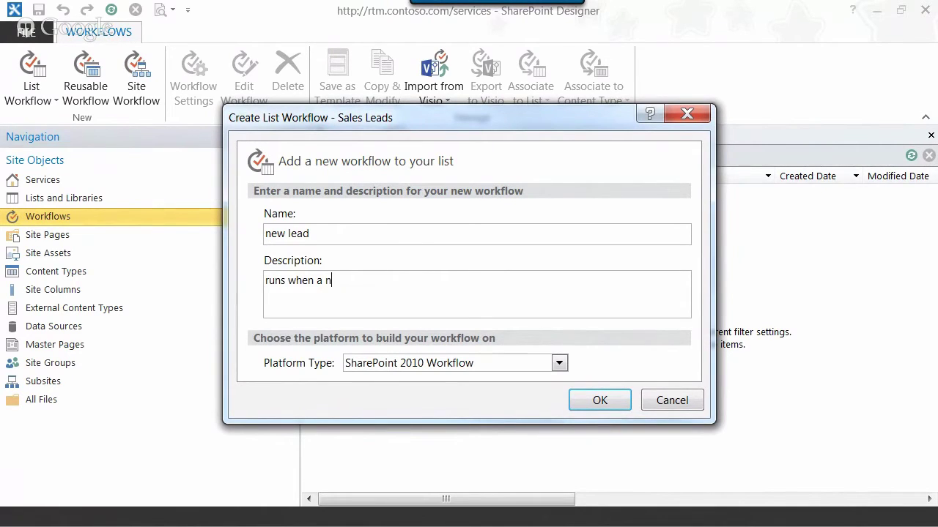
pyautogui.write('ew lead is created')
pyautogui.click(592, 401)
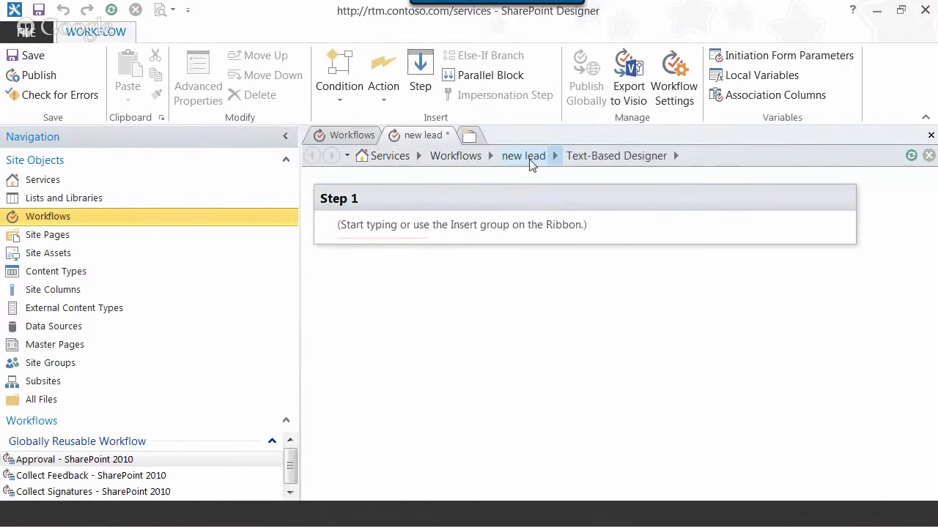
# In the new lead workflow's settings, enable automatic start when an item is created and disable manual starting.
pyautogui.click(529, 156)
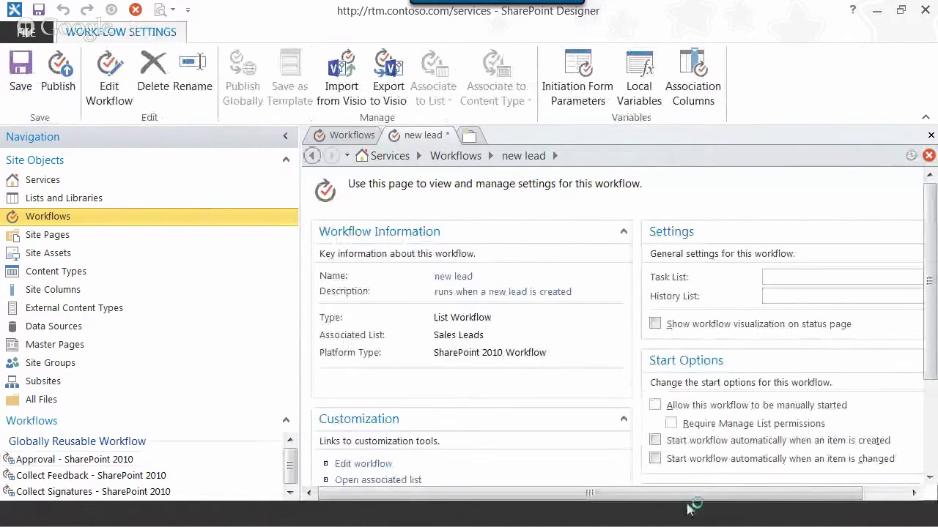
pyautogui.click(656, 441)
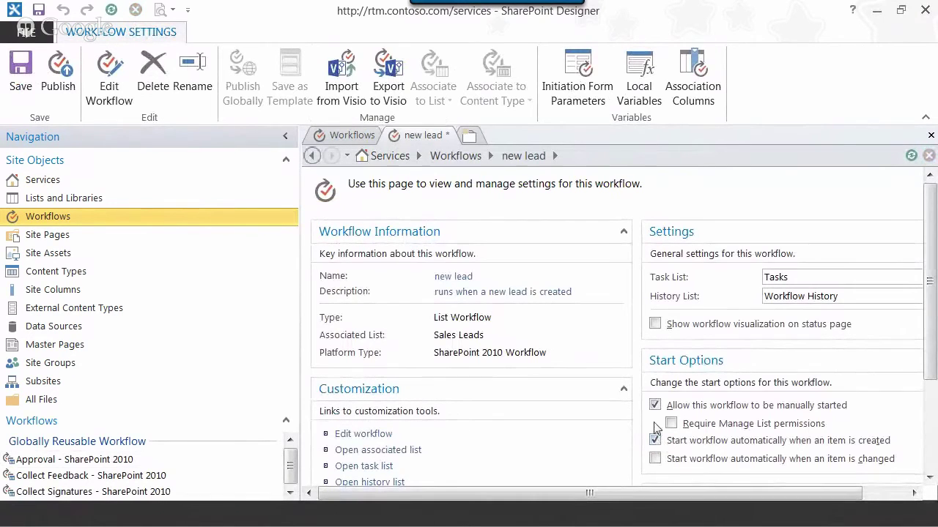
pyautogui.click(655, 406)
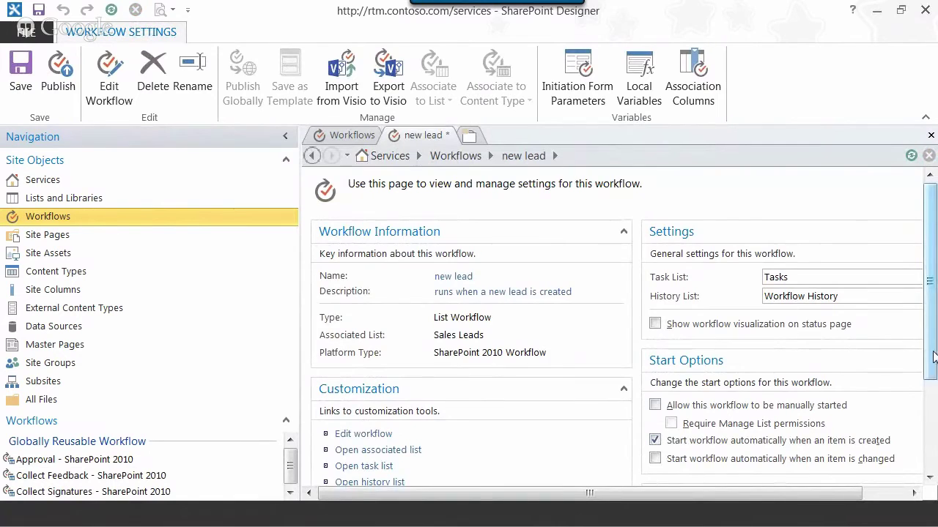
pyautogui.scroll(-3, 934, 356)
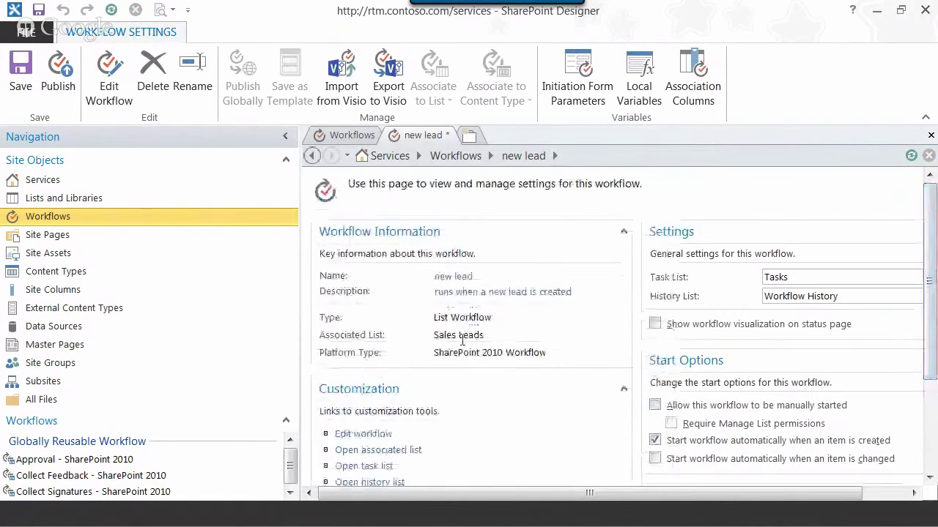
# Edit the workflow, add a Create List Item action to Step 1, and target the Sales Lead Files list.
pyautogui.click(364, 435)
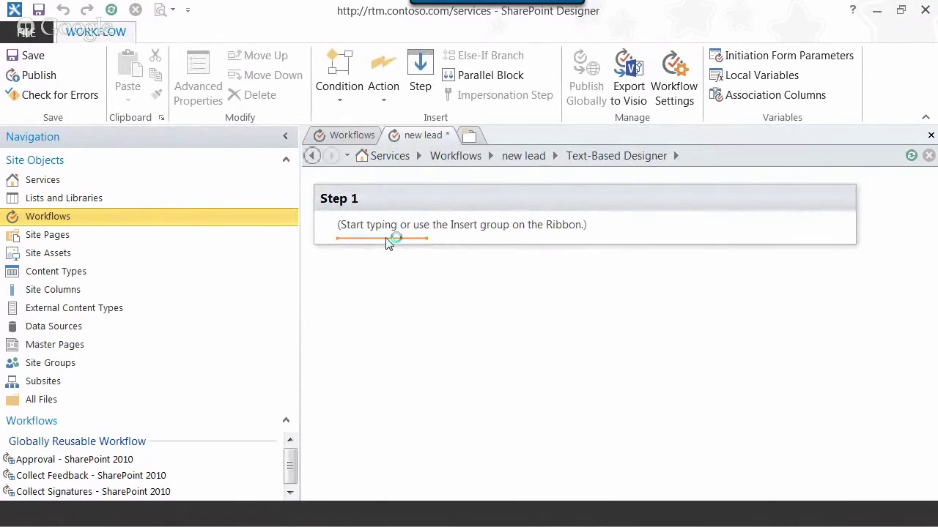
pyautogui.write('create')
pyautogui.press('Return')
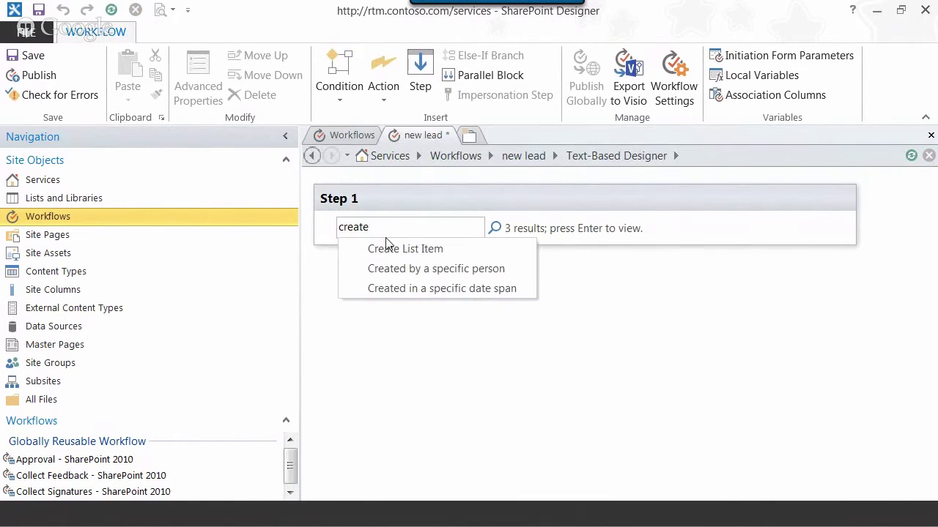
pyautogui.click(388, 247)
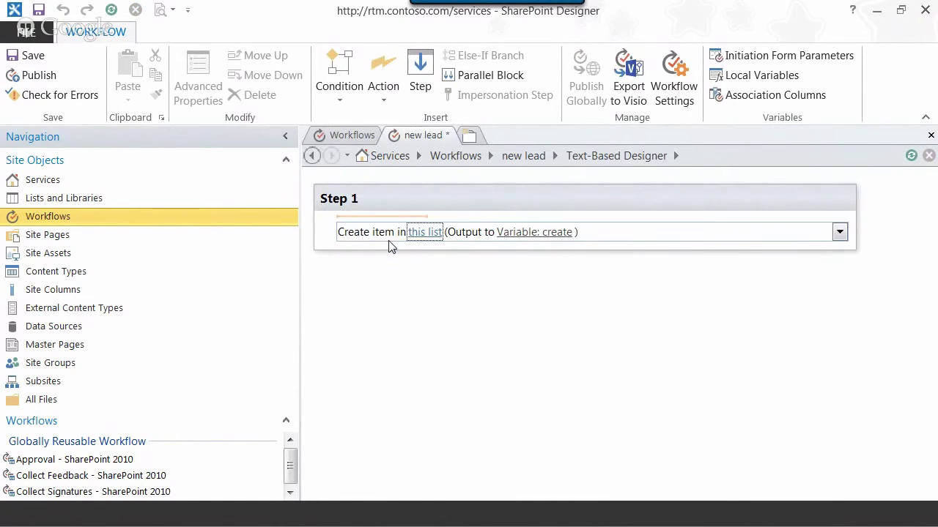
pyautogui.click(425, 234)
pyautogui.click(436, 112)
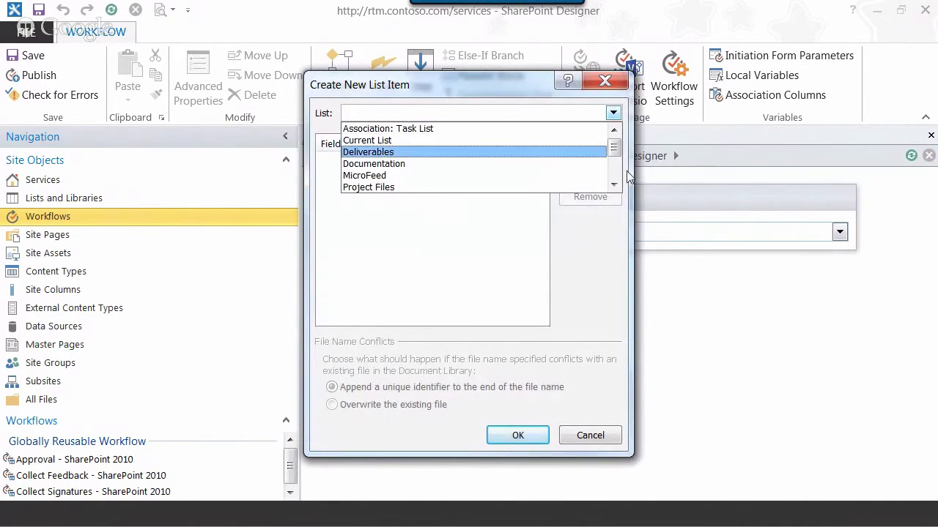
pyautogui.scroll(-4, 610, 176)
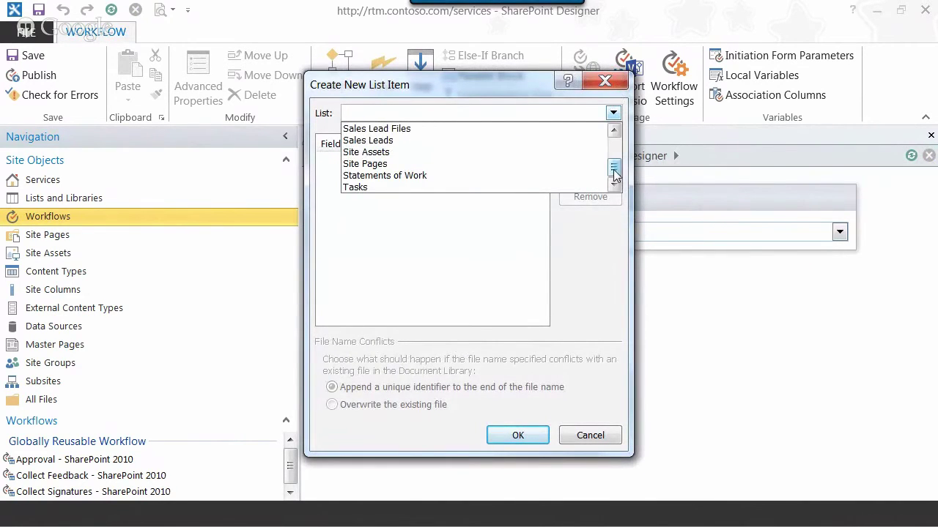
pyautogui.click(431, 129)
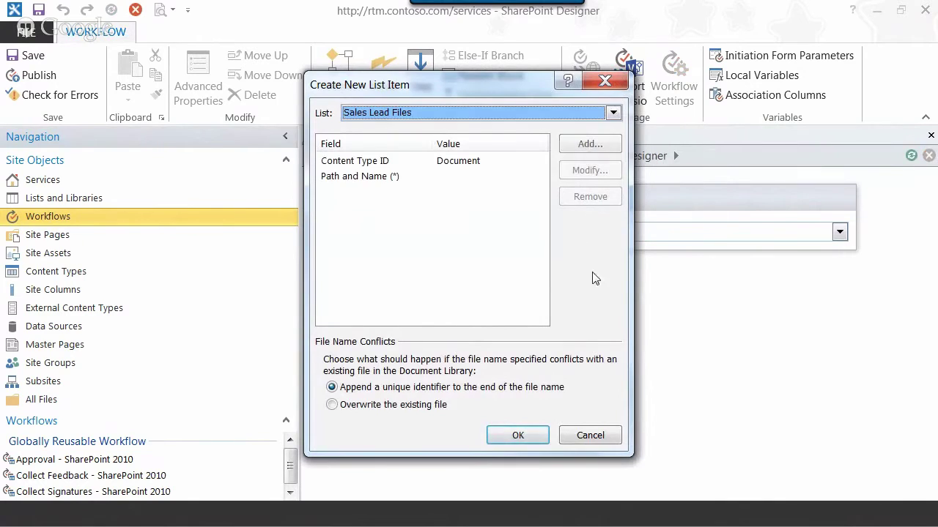
# Set the new item's Content Type ID to Sales Lead Doc Set.
pyautogui.click(344, 163)
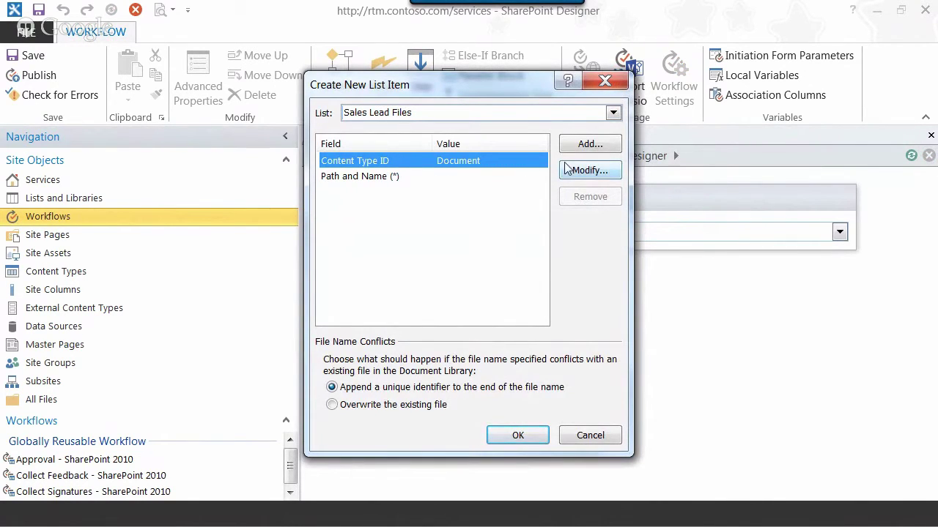
pyautogui.click(591, 174)
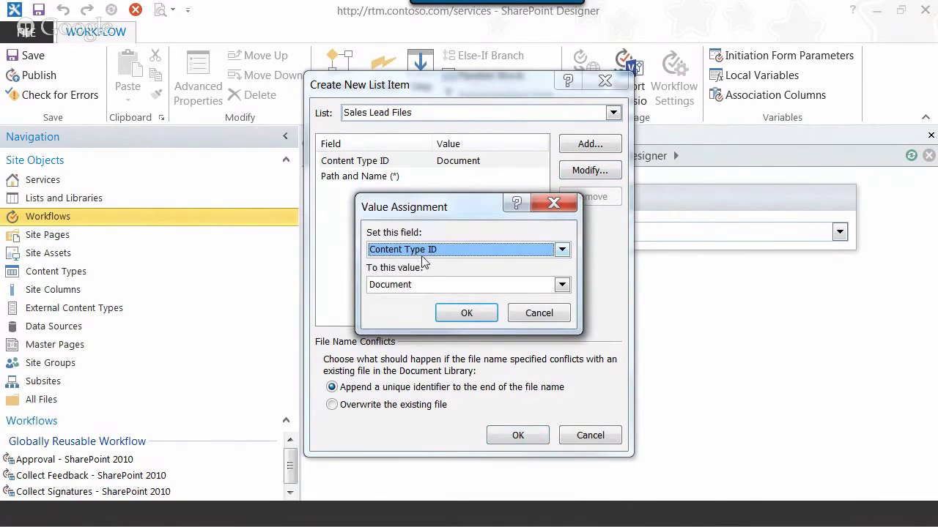
pyautogui.click(427, 290)
pyautogui.click(414, 327)
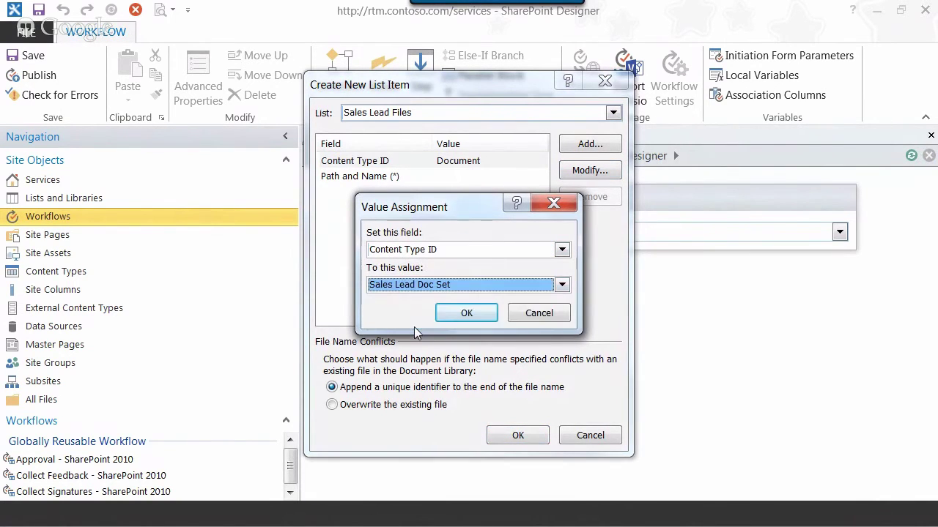
pyautogui.click(472, 319)
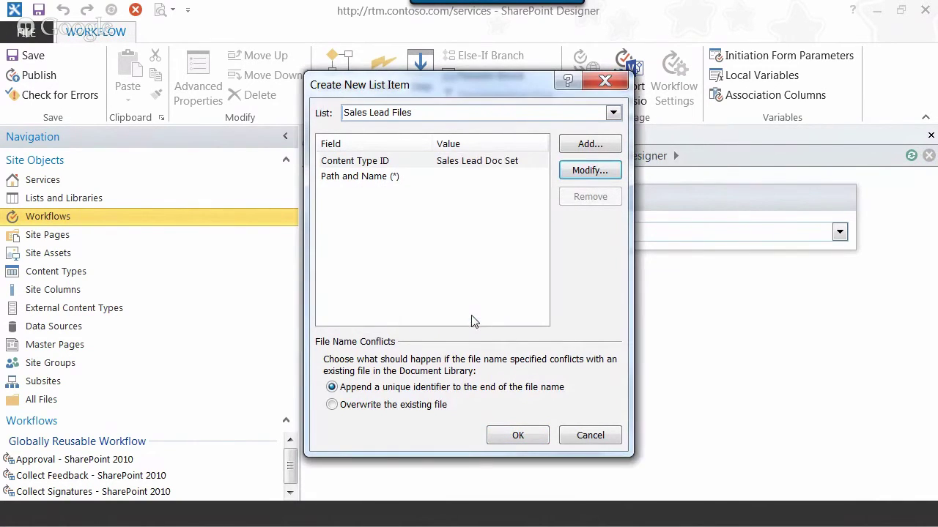
# Set the new item's Path and Name to a lookup of the current item's ID.
pyautogui.click(392, 180)
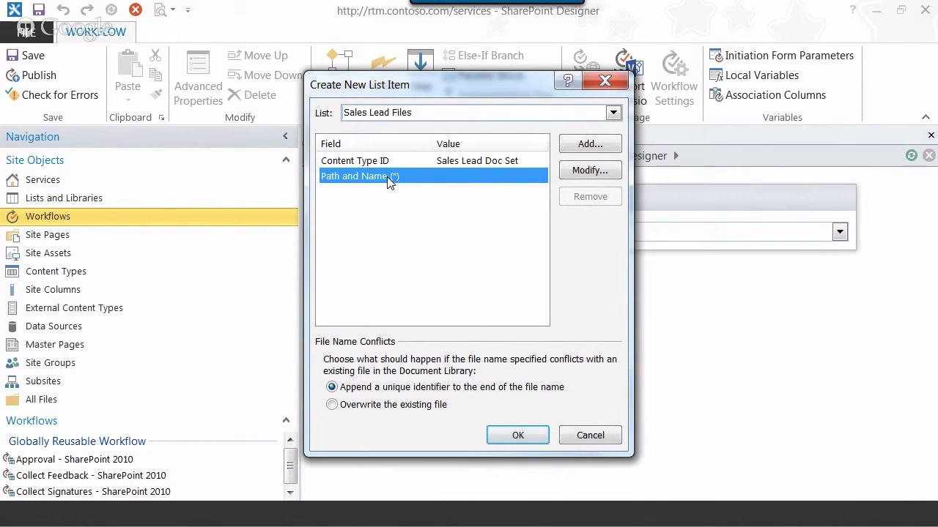
pyautogui.click(610, 170)
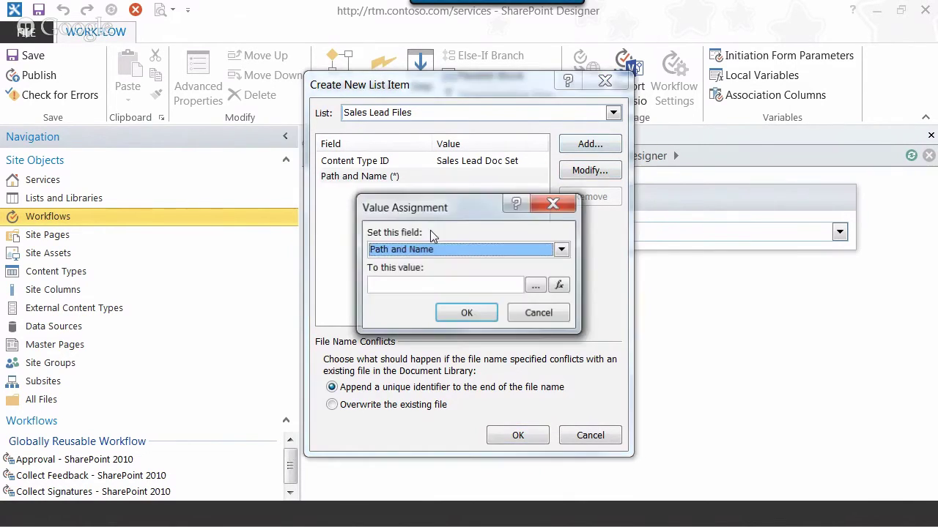
pyautogui.click(560, 285)
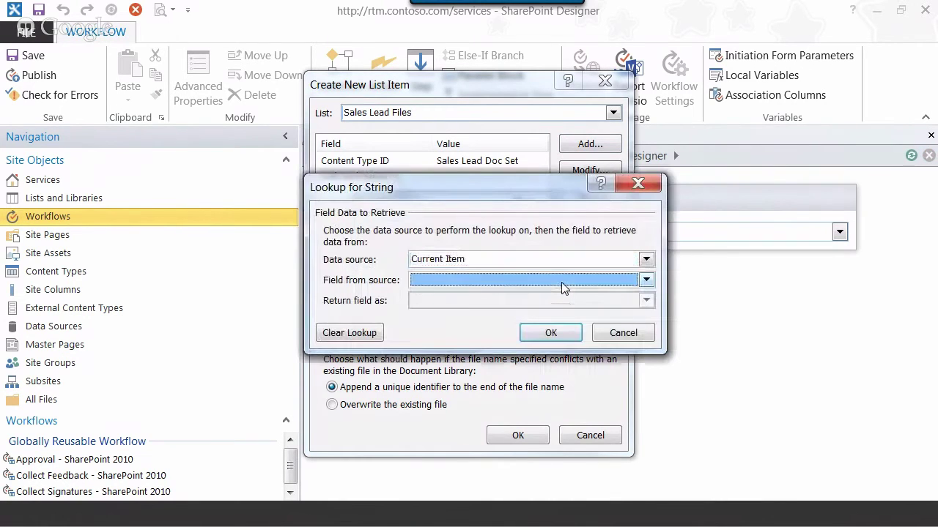
pyautogui.click(550, 333)
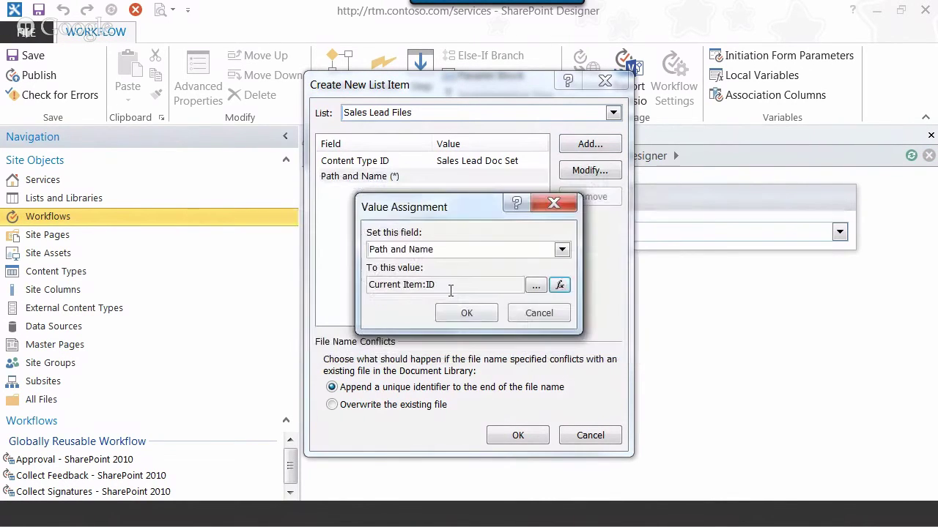
pyautogui.click(457, 316)
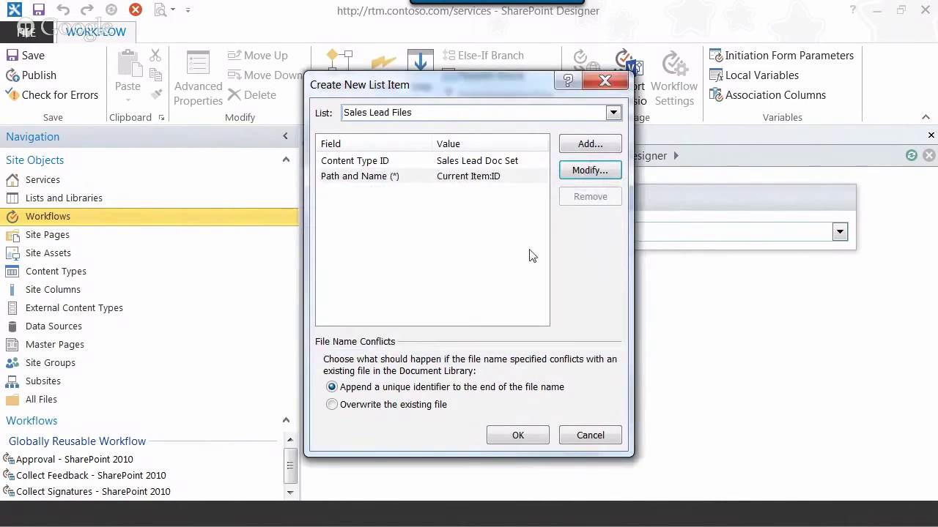
# Add the Sales Lead Lookup field to the new item and set it to the current item's ID.
pyautogui.click(590, 145)
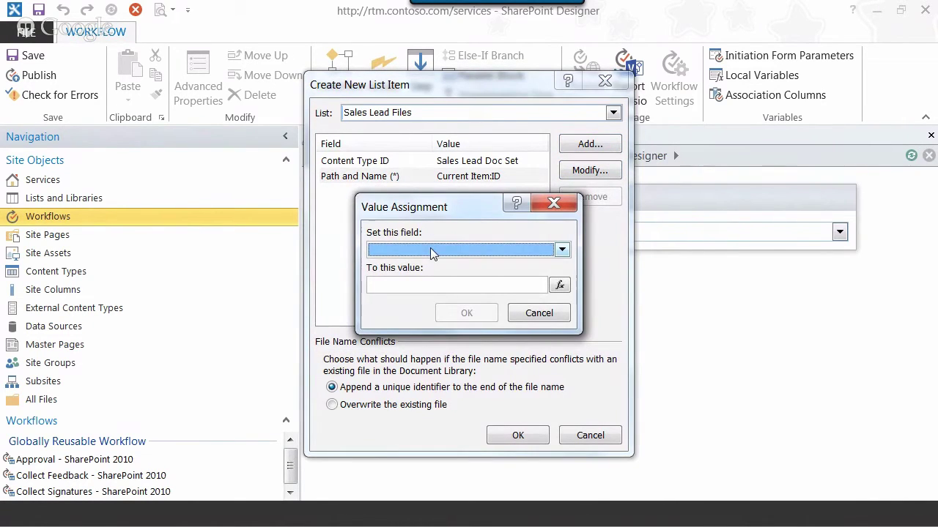
pyautogui.click(432, 253)
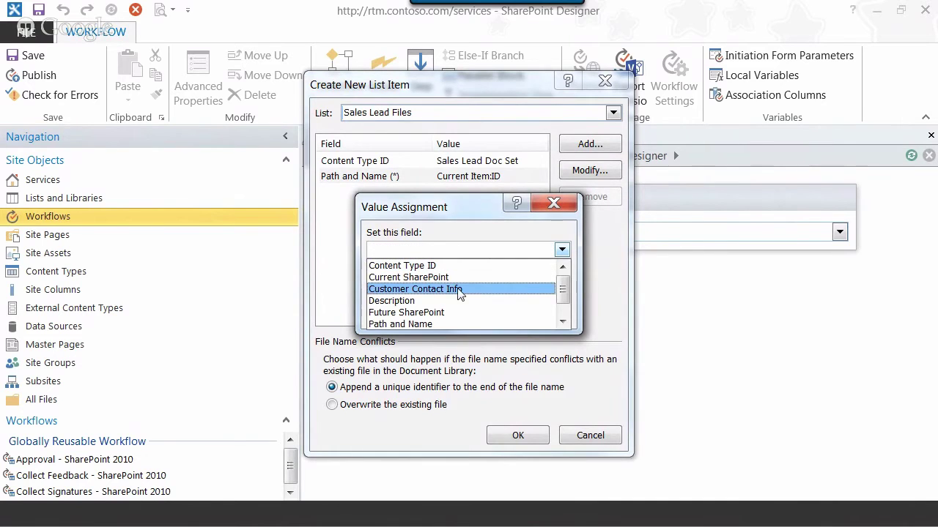
pyautogui.moveTo(564, 293); pyautogui.dragTo(564, 304)
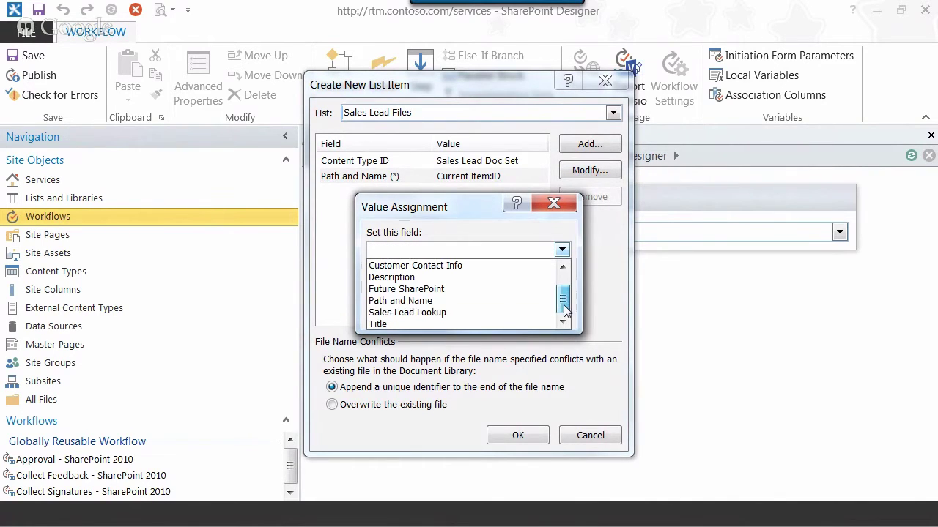
pyautogui.click(444, 313)
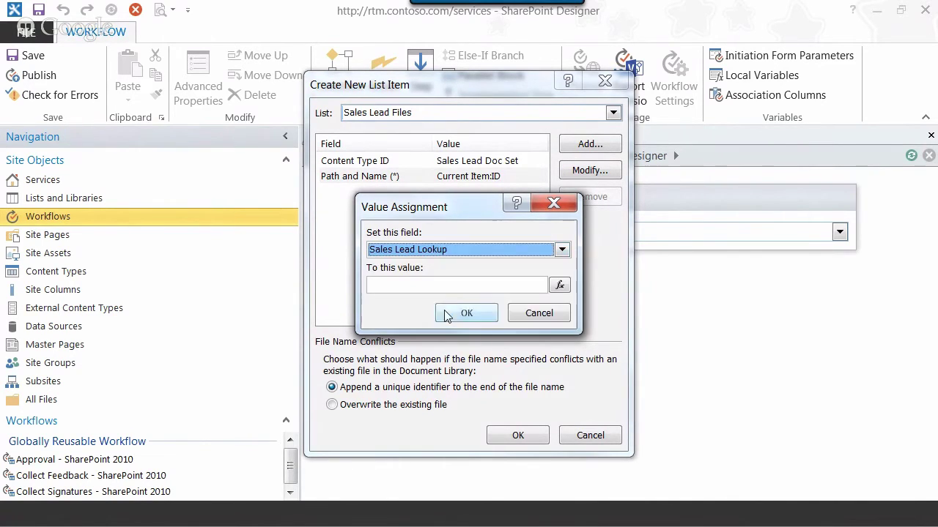
pyautogui.click(560, 286)
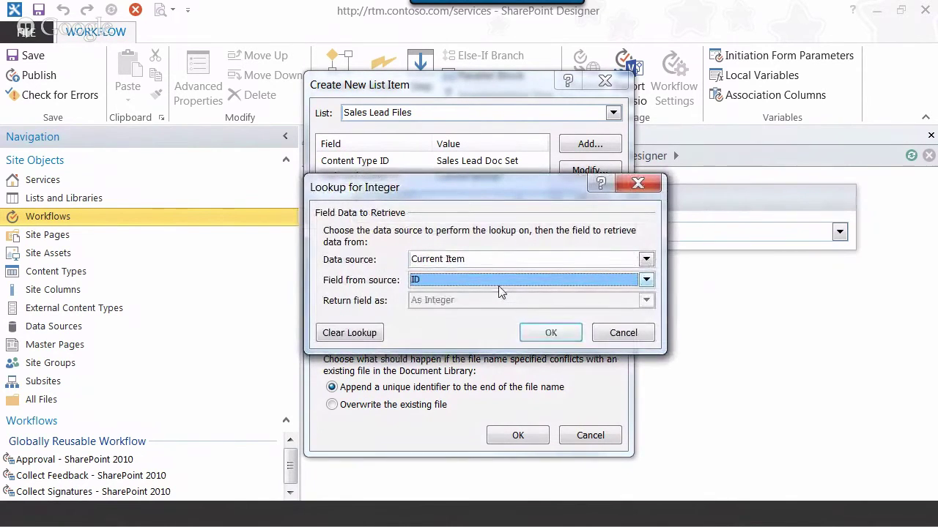
pyautogui.click(551, 333)
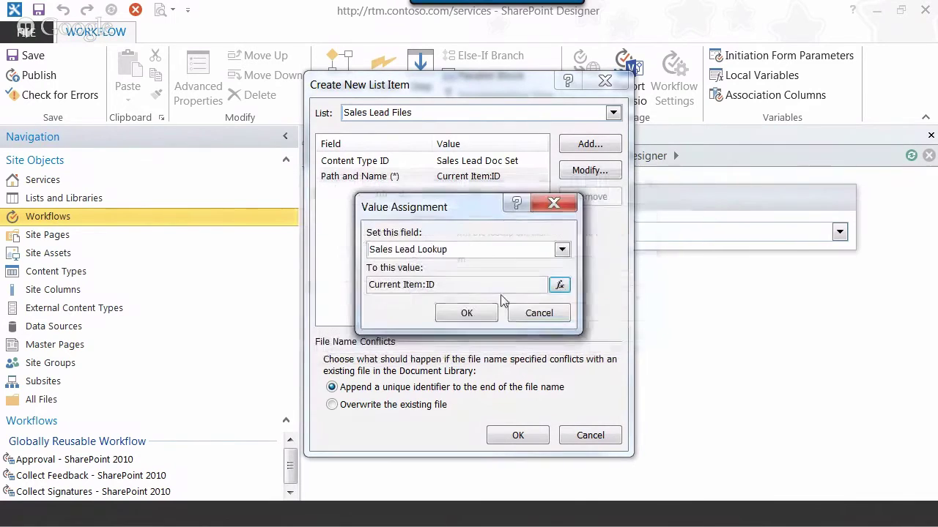
pyautogui.click(466, 312)
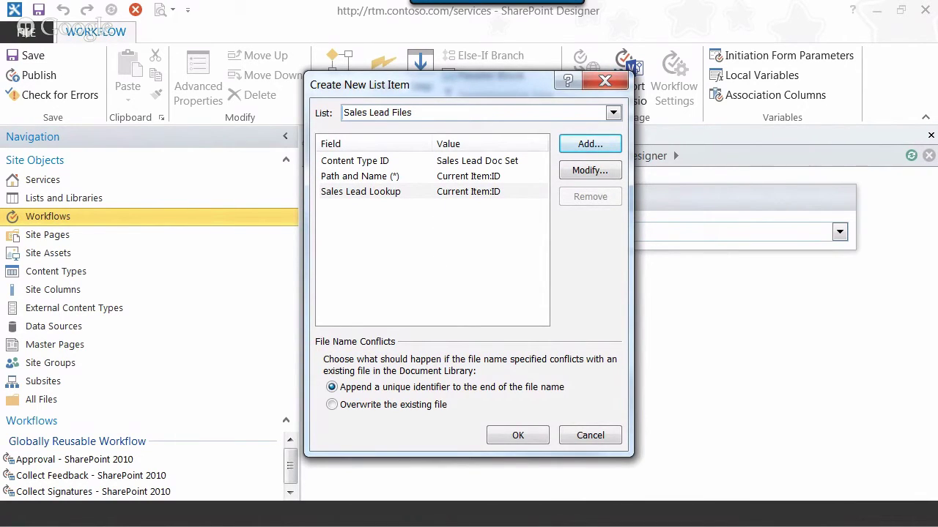
# Add the Customer Contact Info field to the new item, taking its value from the current item's matching customer field.
pyautogui.click(602, 145)
pyautogui.click(442, 254)
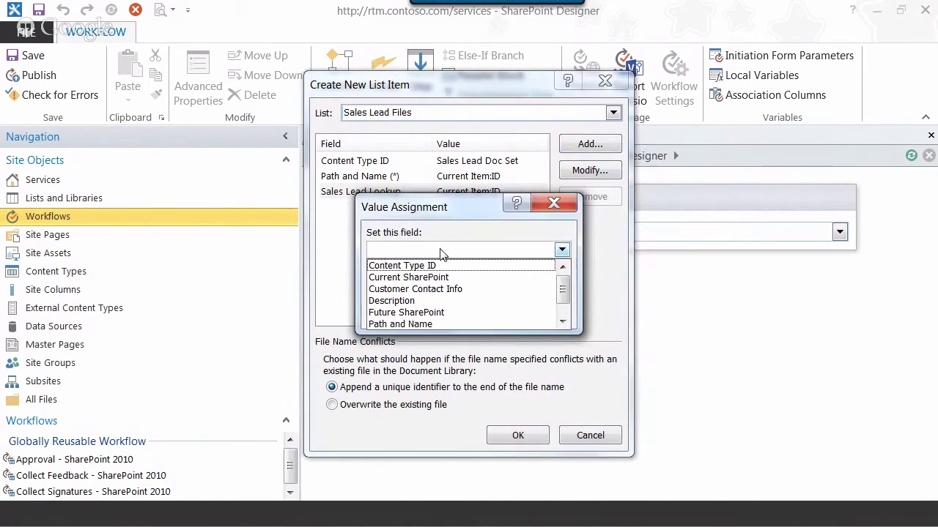
pyautogui.click(461, 289)
pyautogui.click(560, 285)
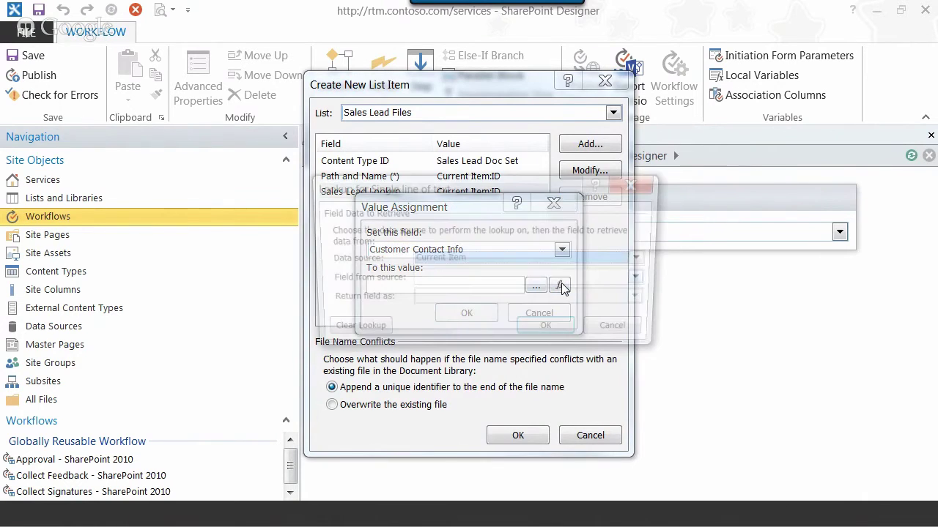
pyautogui.press('Tab')
pyautogui.press('Down')
pyautogui.press('Down')
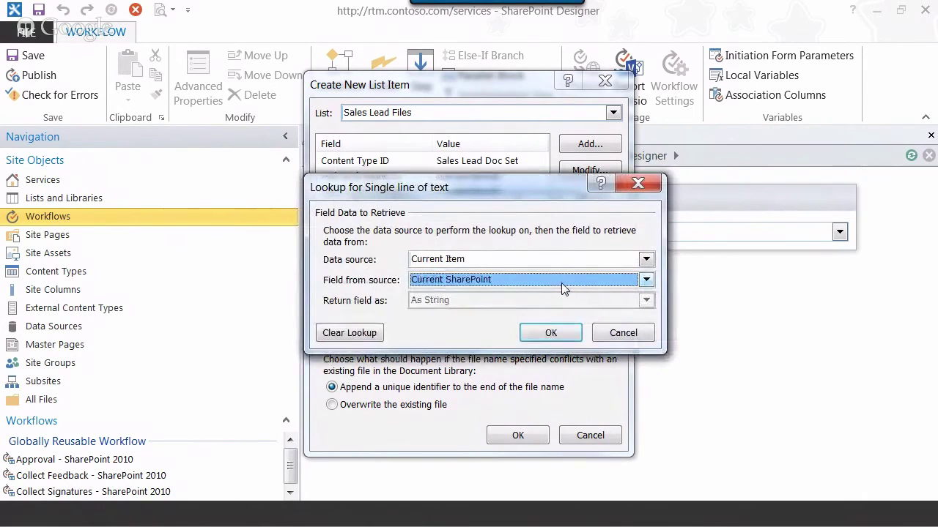
pyautogui.click(561, 283)
pyautogui.click(532, 304)
pyautogui.click(549, 333)
pyautogui.click(466, 313)
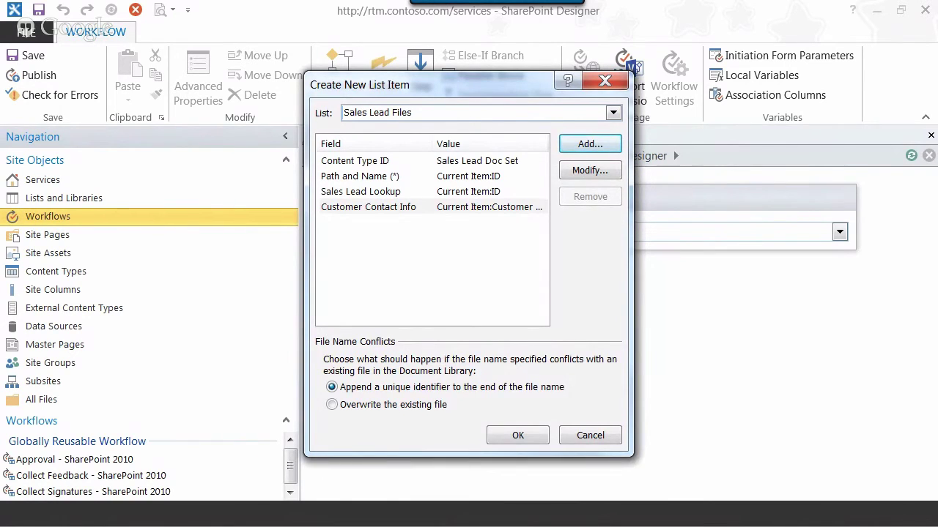
pyautogui.click(605, 81)
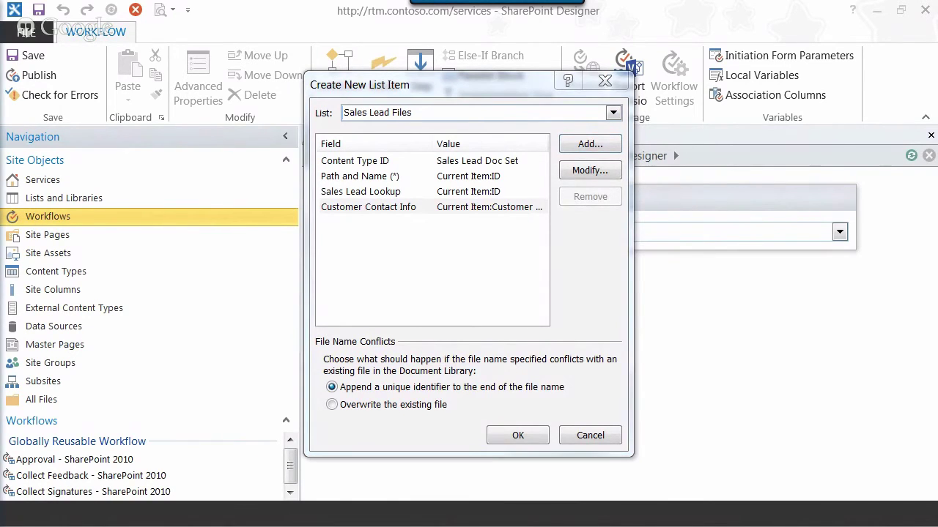
# Add the Title field to the new item and set it to the current item's ID.
pyautogui.click(590, 145)
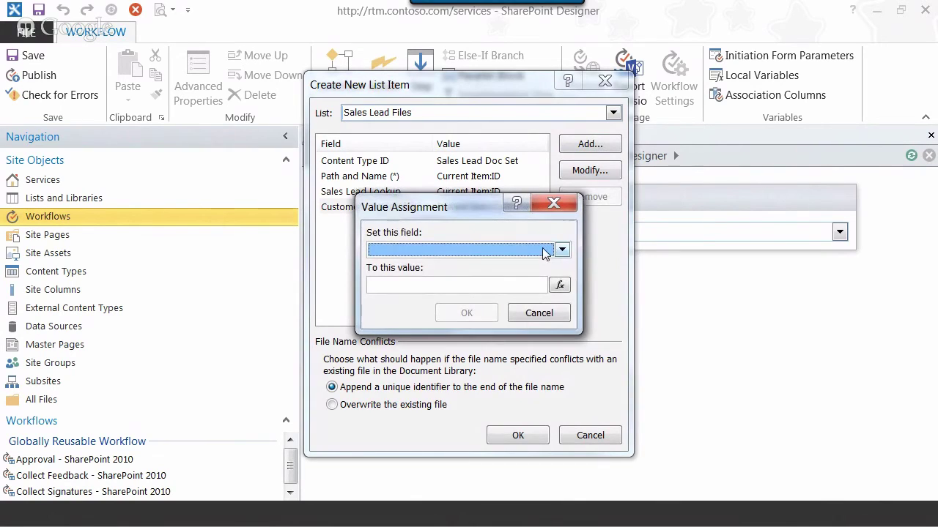
pyautogui.click(561, 287)
pyautogui.write('ID')
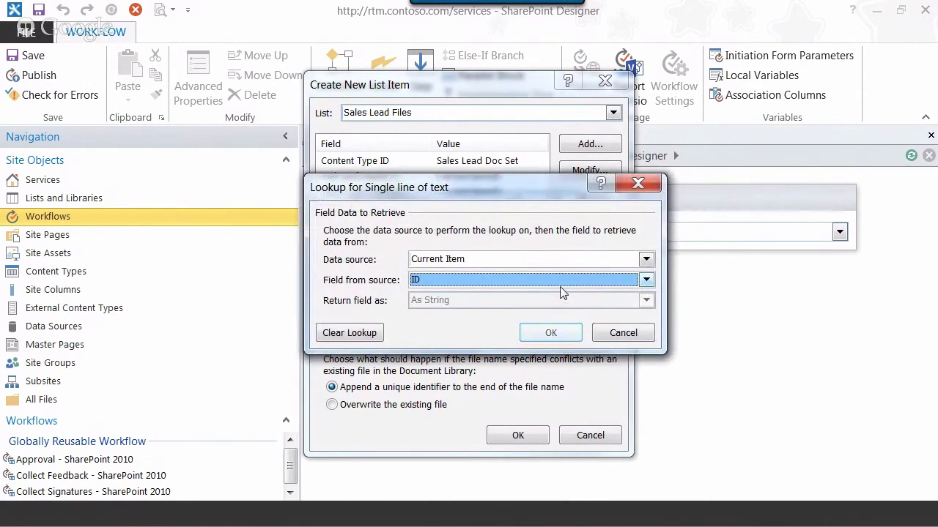
pyautogui.click(550, 332)
pyautogui.click(467, 314)
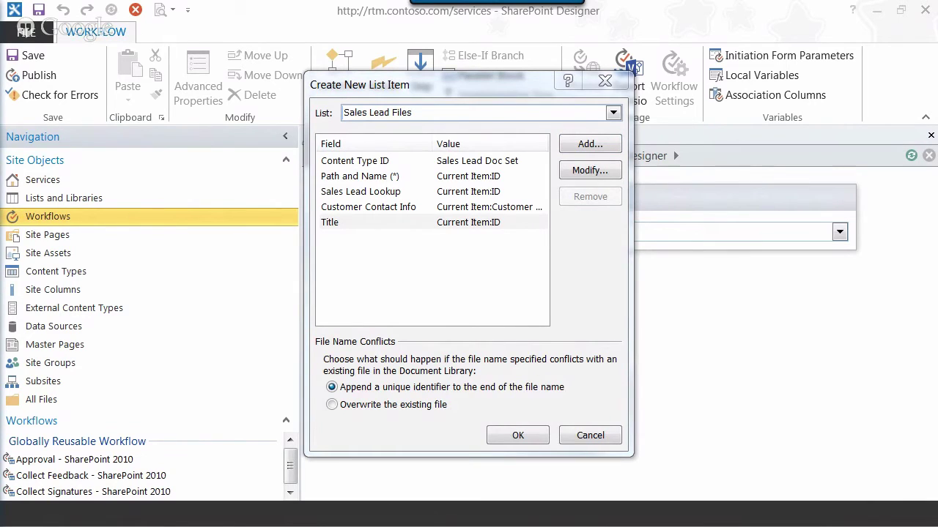
# Add the Current SharePoint field to the new item and set it to the current item's Current SharePoint value.
pyautogui.click(590, 145)
pyautogui.click(399, 253)
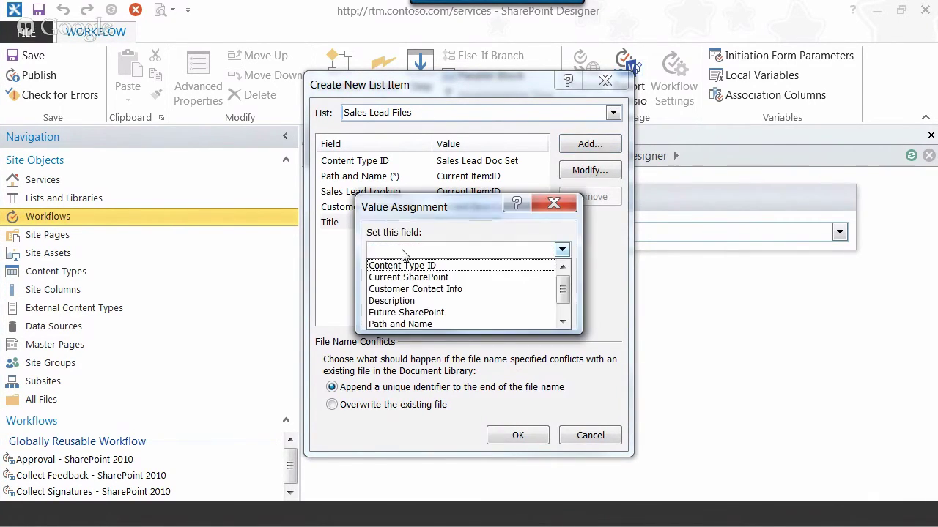
pyautogui.click(444, 277)
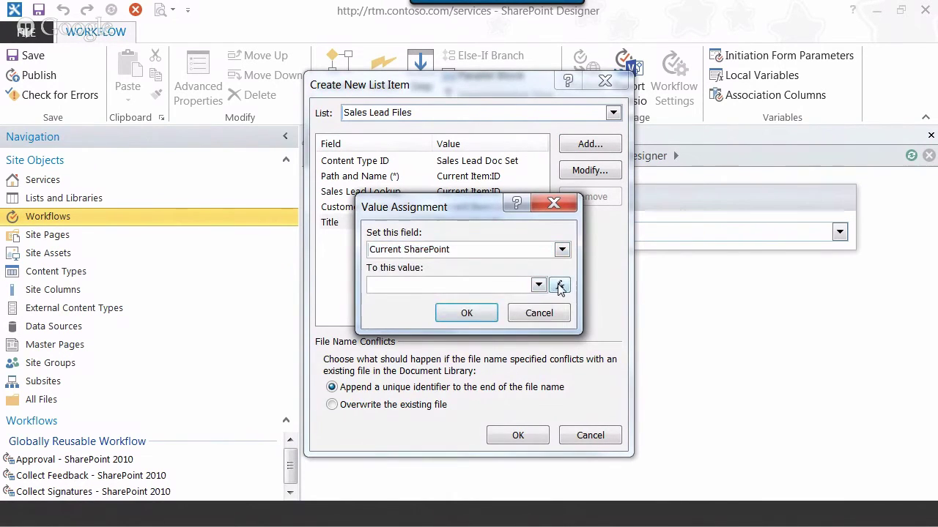
pyautogui.click(559, 286)
pyautogui.click(492, 280)
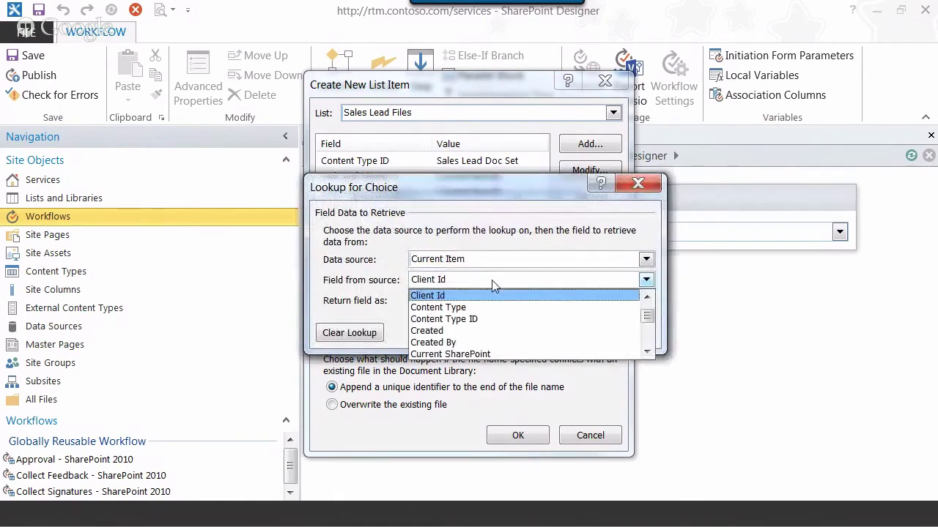
pyautogui.click(461, 354)
pyautogui.click(551, 334)
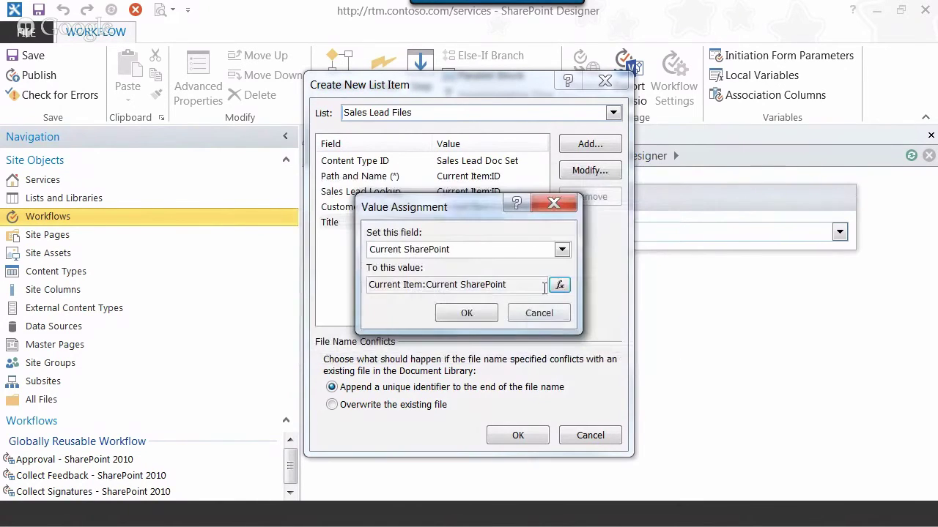
pyautogui.click(467, 312)
# Add the Future SharePoint field, set to the current item's Future SharePoint value, and accept the new list item's settings.
pyautogui.click(590, 144)
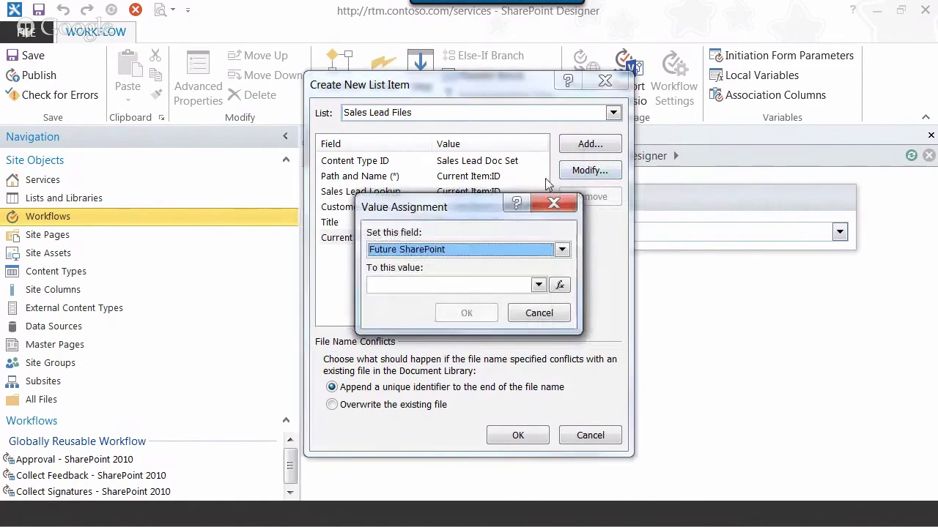
pyautogui.click(560, 285)
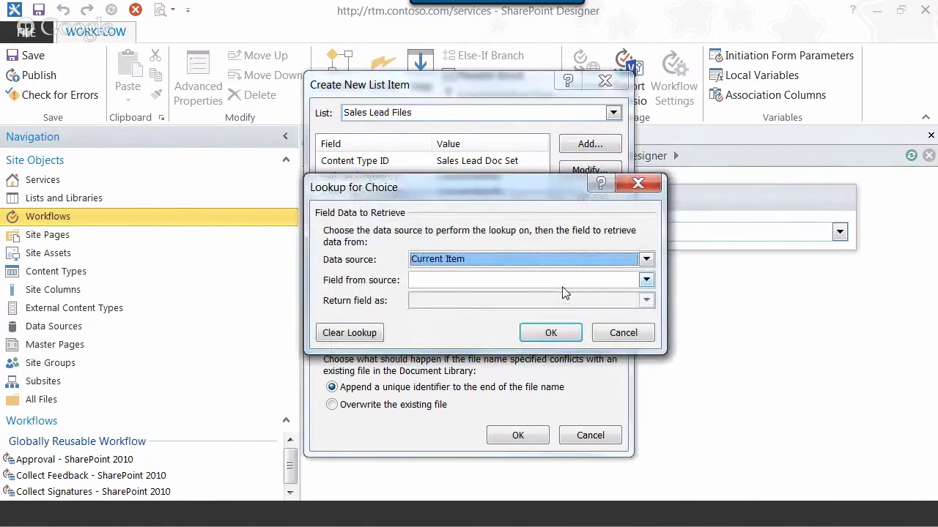
pyautogui.click(562, 284)
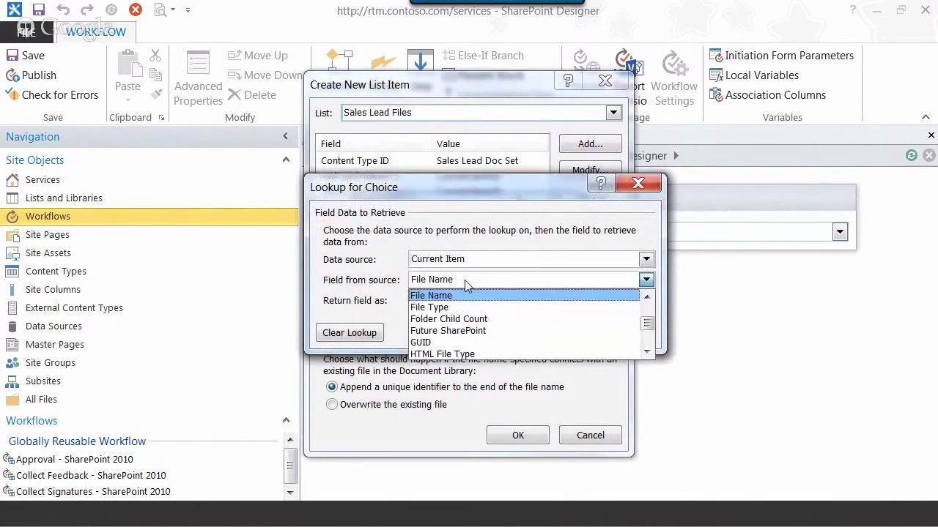
pyautogui.click(476, 328)
pyautogui.click(549, 332)
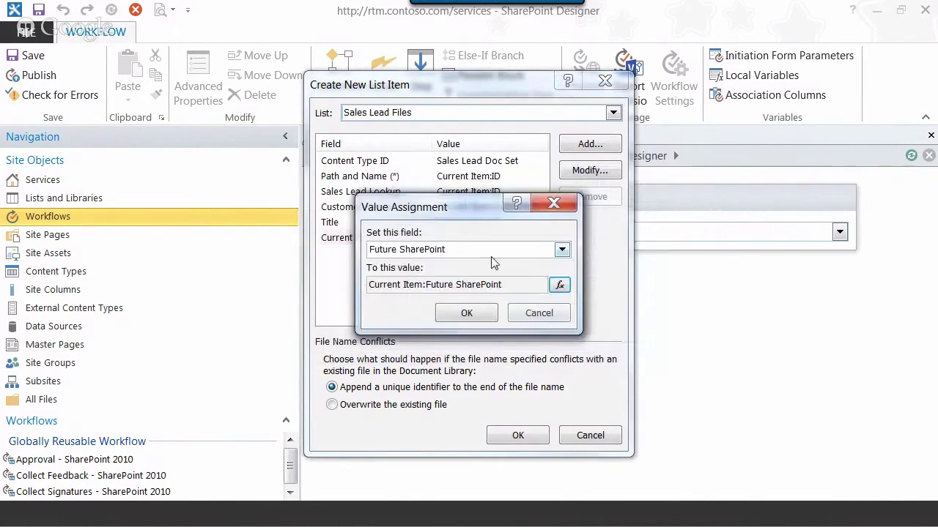
pyautogui.click(473, 309)
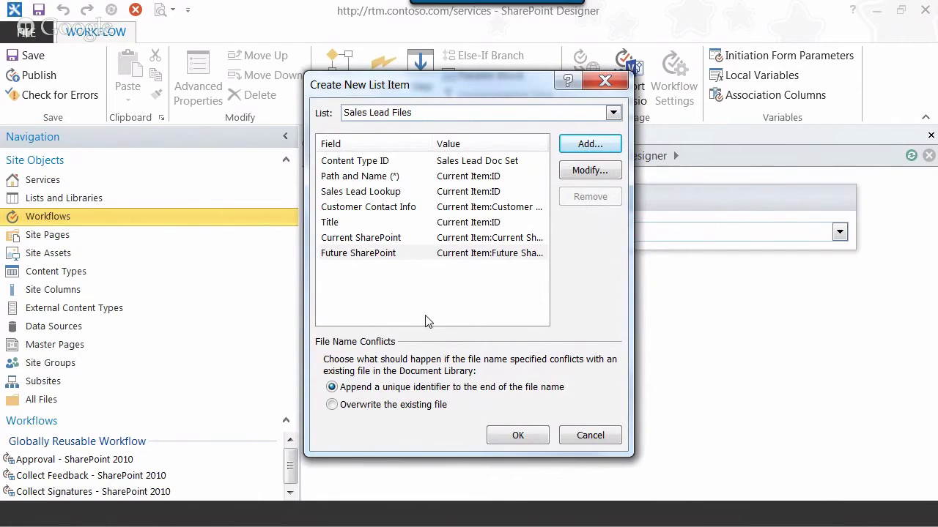
pyautogui.click(517, 437)
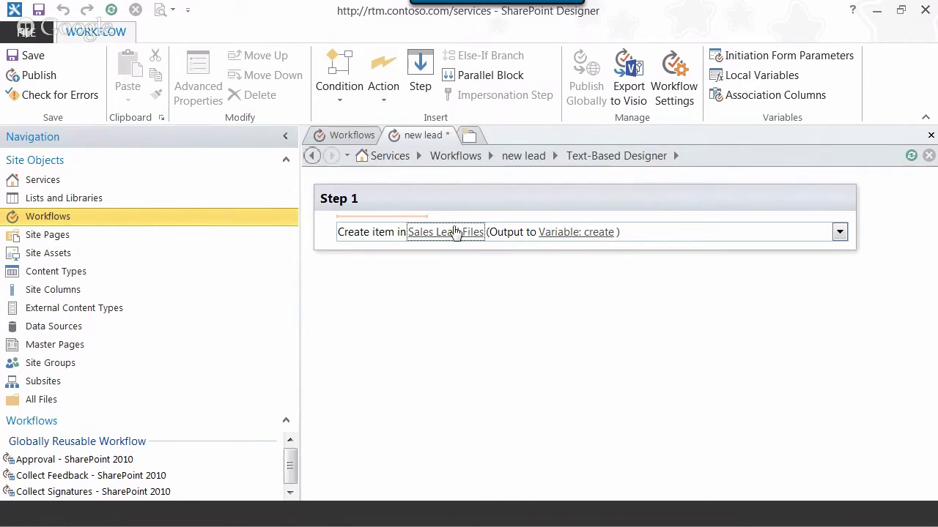
# Insert a Set Field in Current Item action after the create action and choose Lead Folder as its field.
pyautogui.click(356, 242)
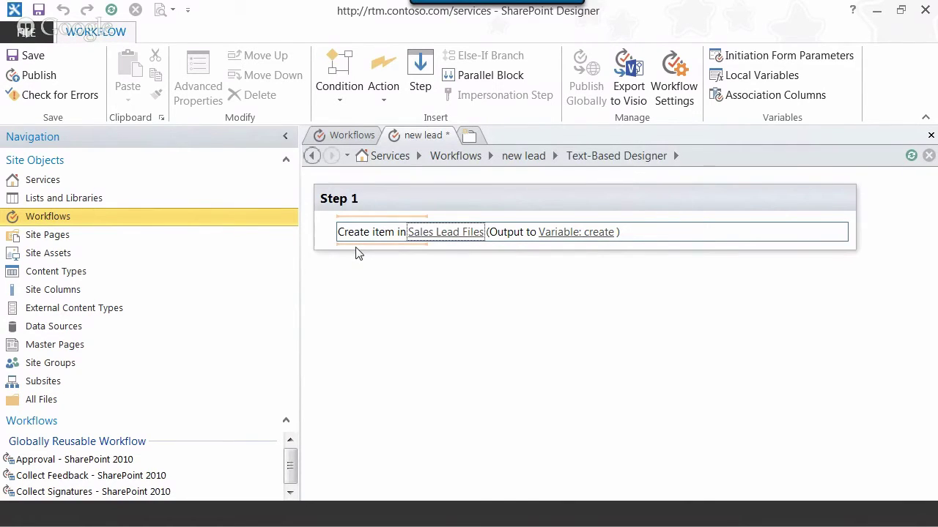
pyautogui.click(357, 254)
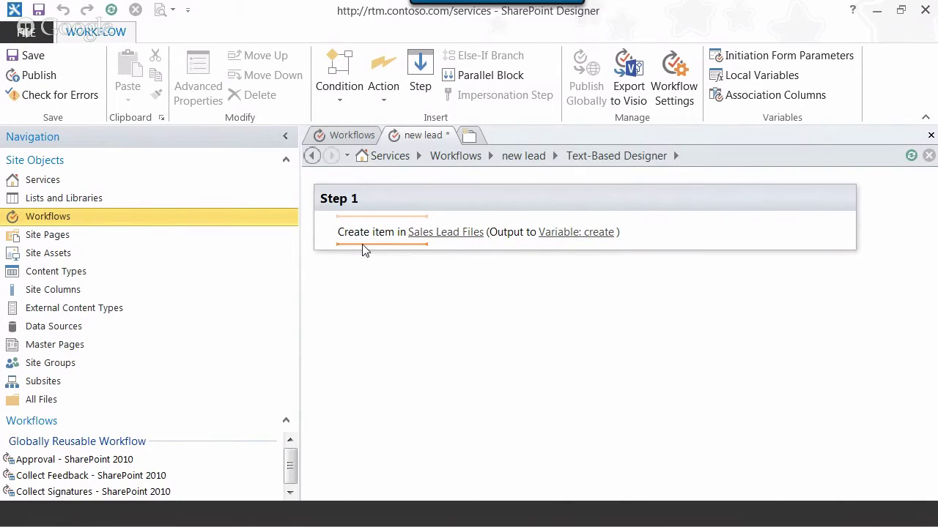
pyautogui.write('se')
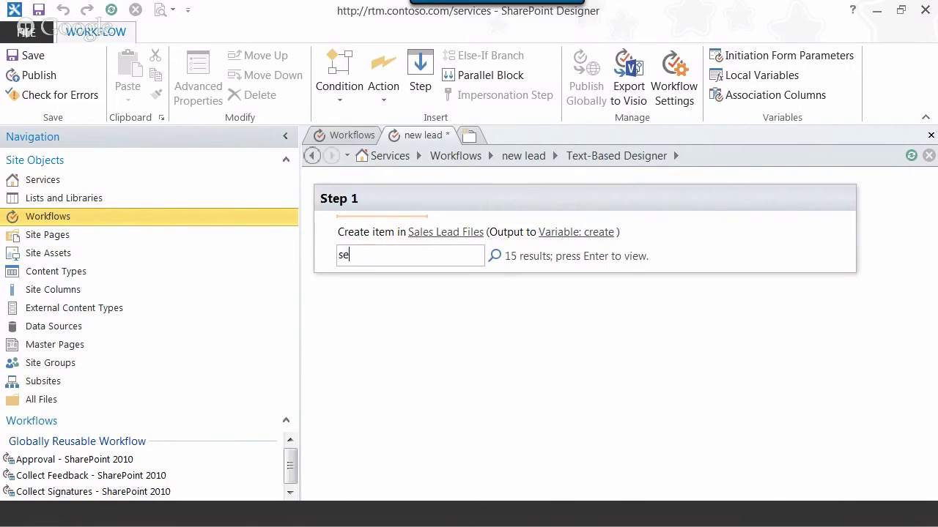
pyautogui.write('t f')
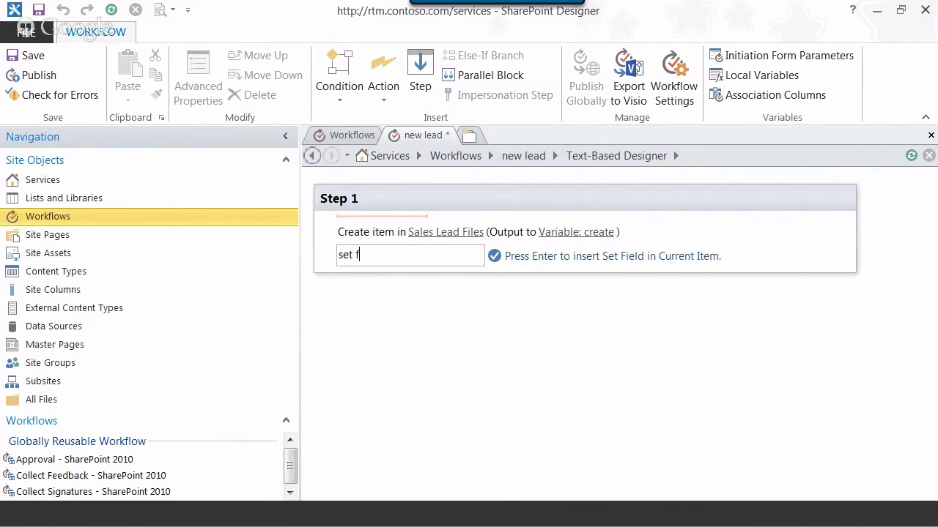
pyautogui.press('Return')
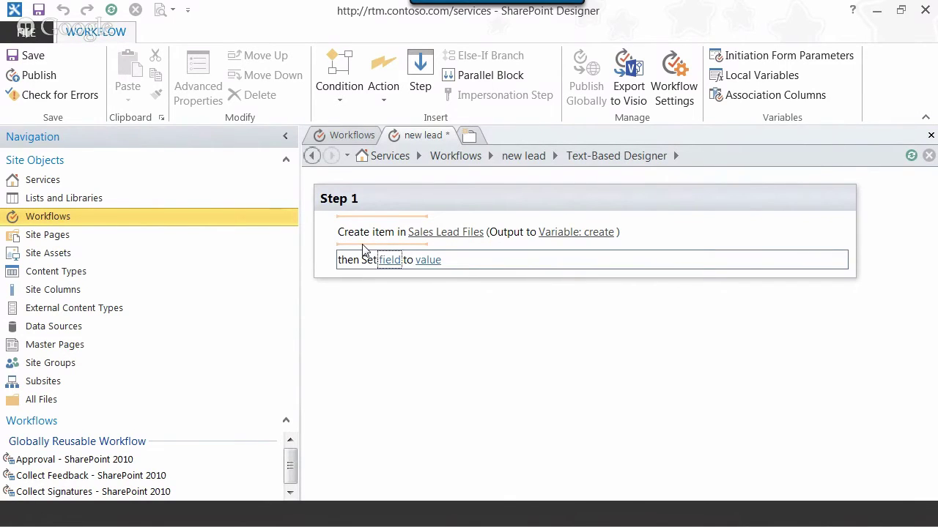
pyautogui.click(386, 260)
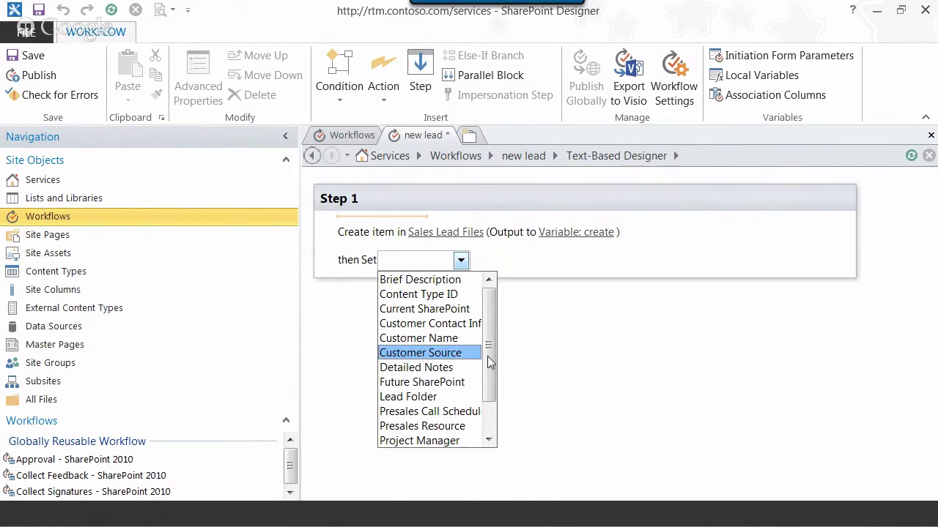
pyautogui.scroll(-1, 490, 360)
pyautogui.click(439, 367)
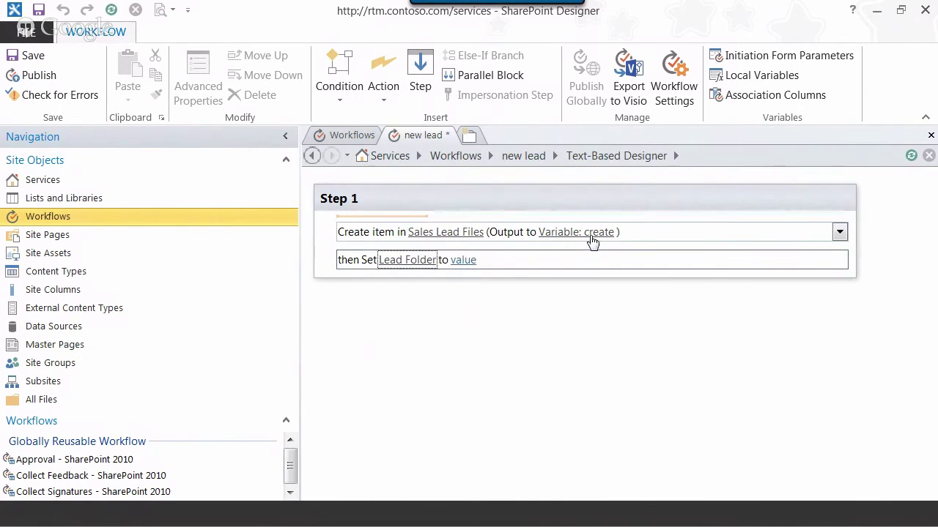
# Set the Lead Folder value to a lookup of Variable: create from Workflow Variables and Parameters.
pyautogui.click(461, 262)
pyautogui.click(533, 260)
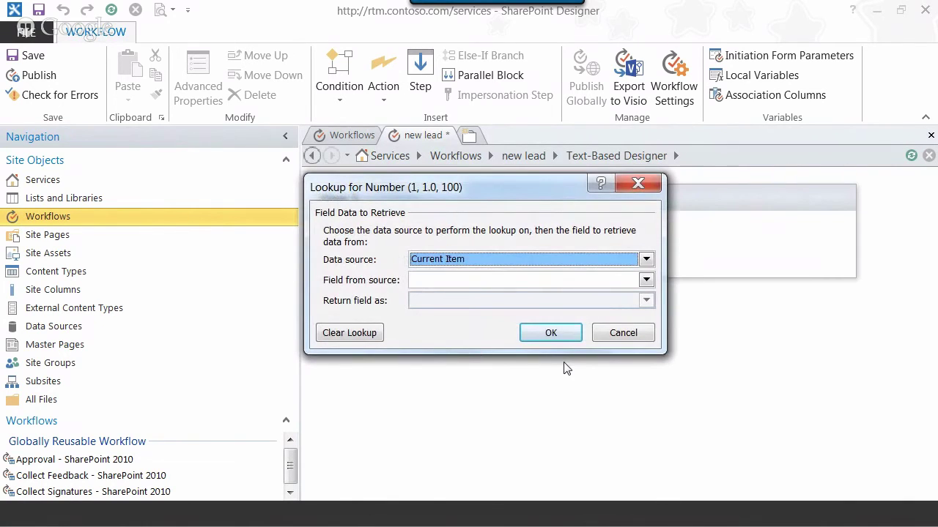
pyautogui.press('Tab')
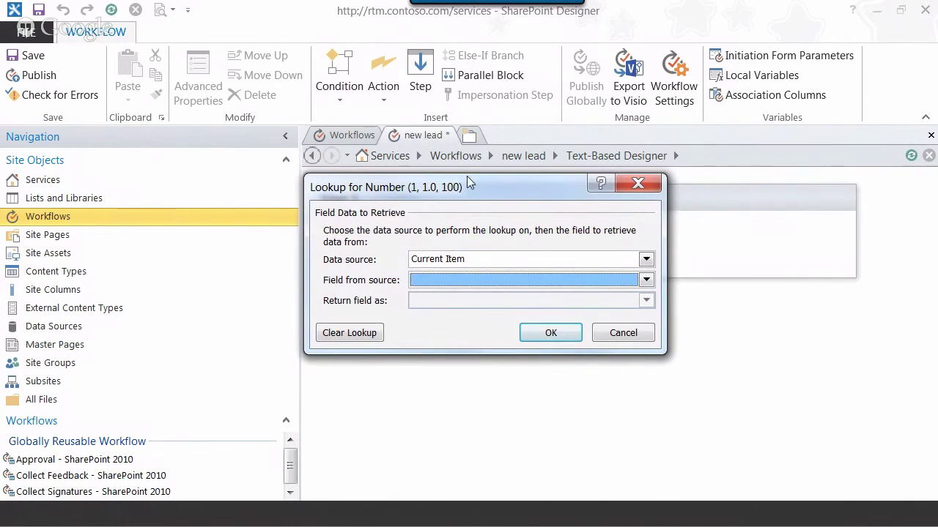
pyautogui.moveTo(467, 183); pyautogui.dragTo(611, 291)
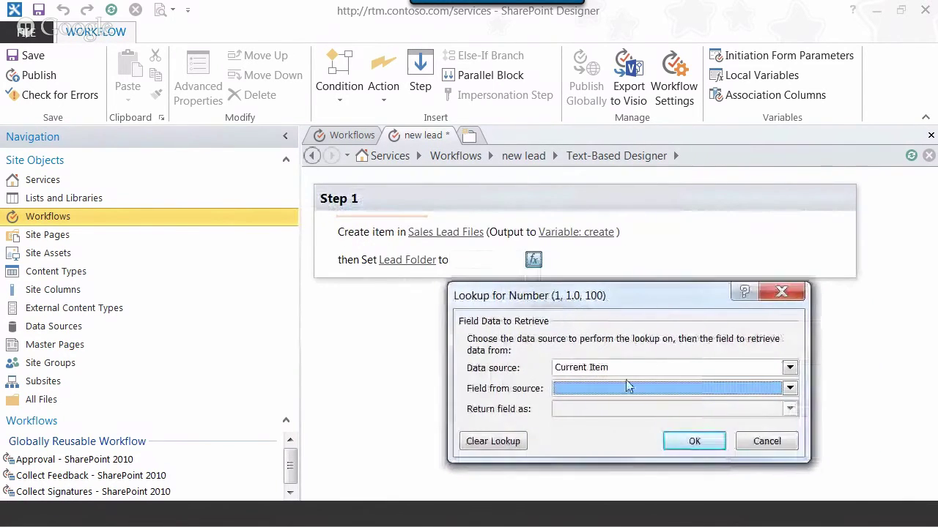
pyautogui.click(600, 367)
pyautogui.click(602, 395)
pyautogui.click(644, 388)
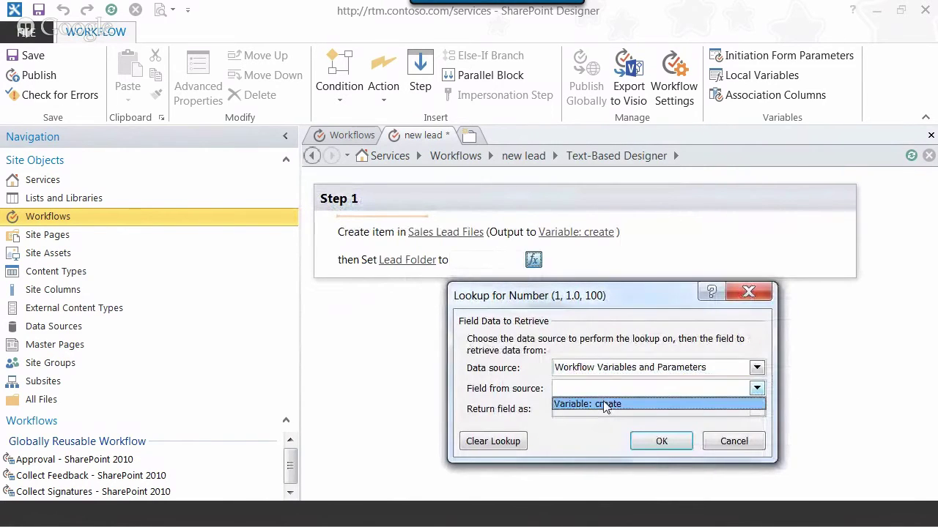
pyautogui.click(623, 401)
pyautogui.click(662, 444)
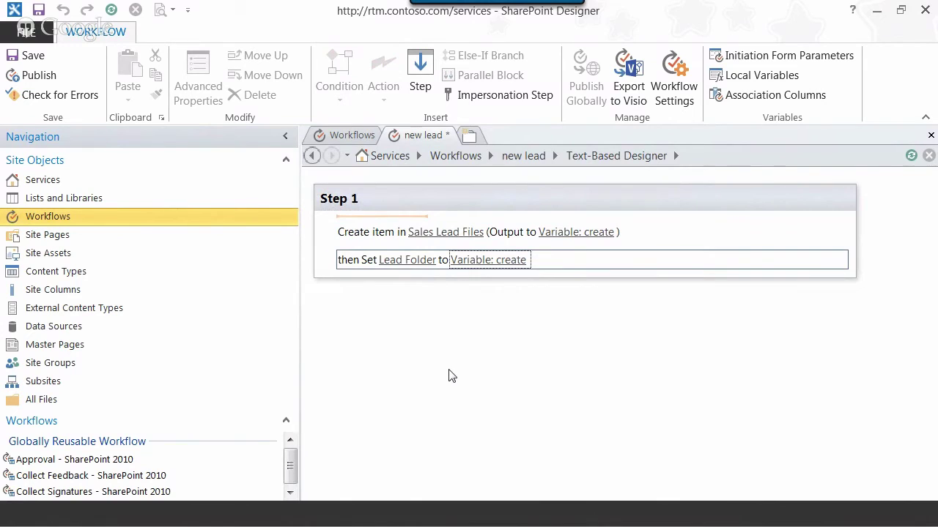
pyautogui.click(348, 278)
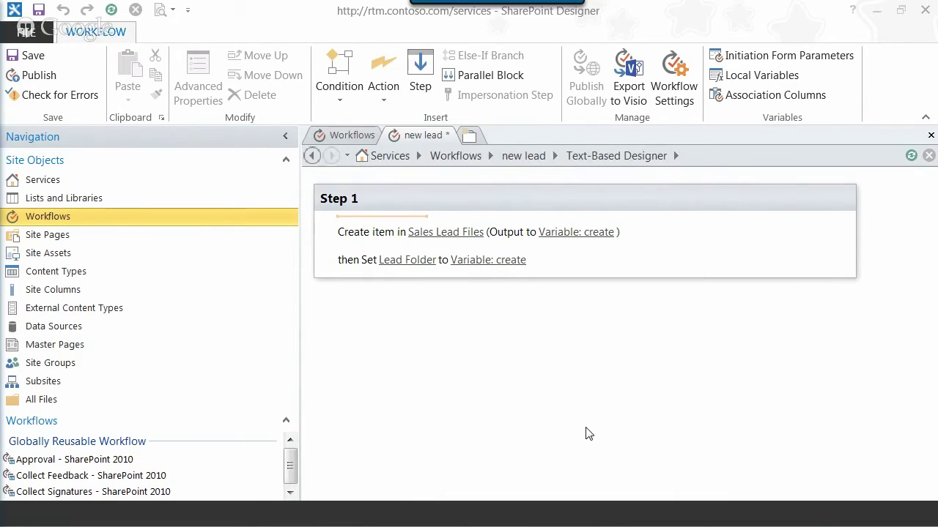
# Switch to the SharePoint site in the browser, open the Testing document set in Sales Lead Files and examine its web address.
pyautogui.click(883, 15)
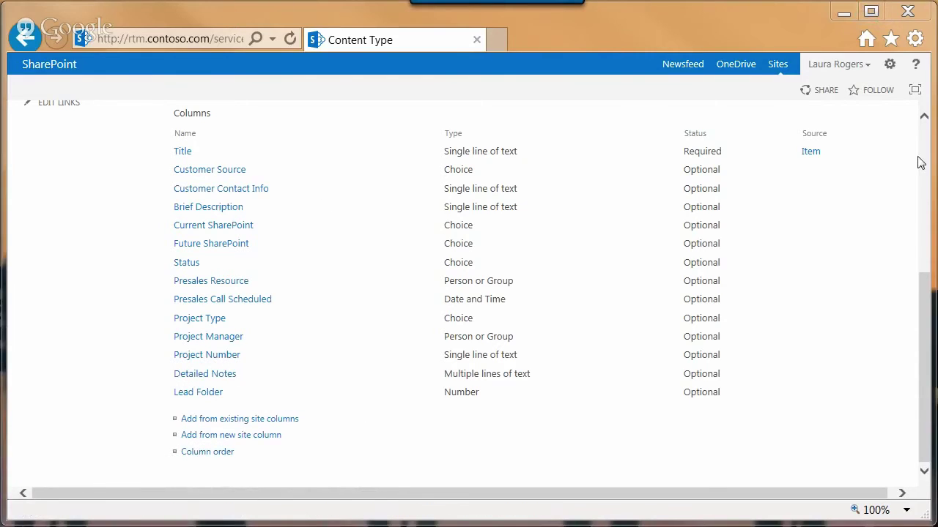
pyautogui.scroll(4, 921, 150)
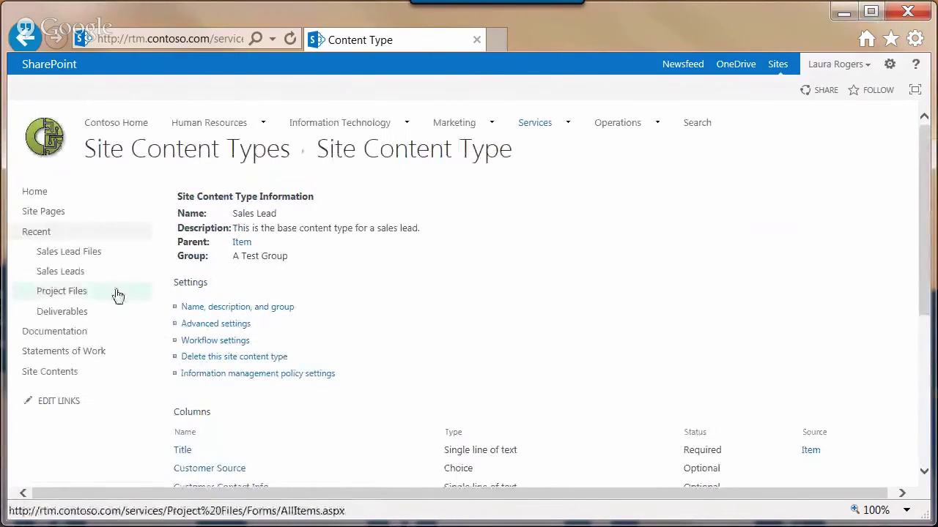
pyautogui.click(76, 258)
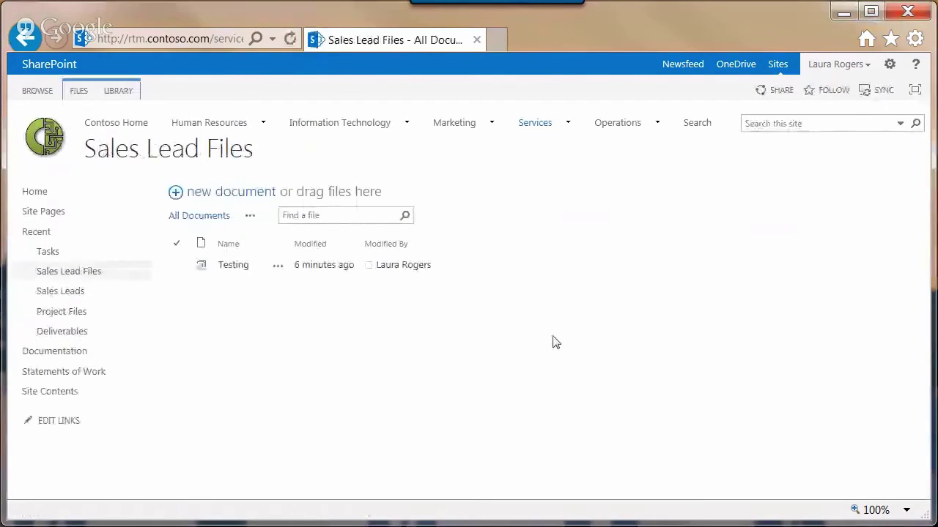
pyautogui.click(230, 268)
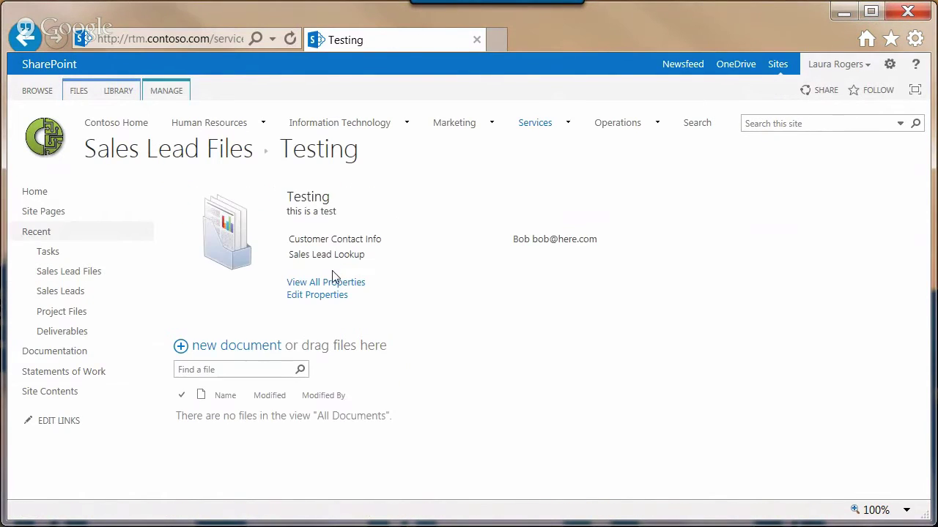
pyautogui.click(207, 41)
pyautogui.click(142, 40)
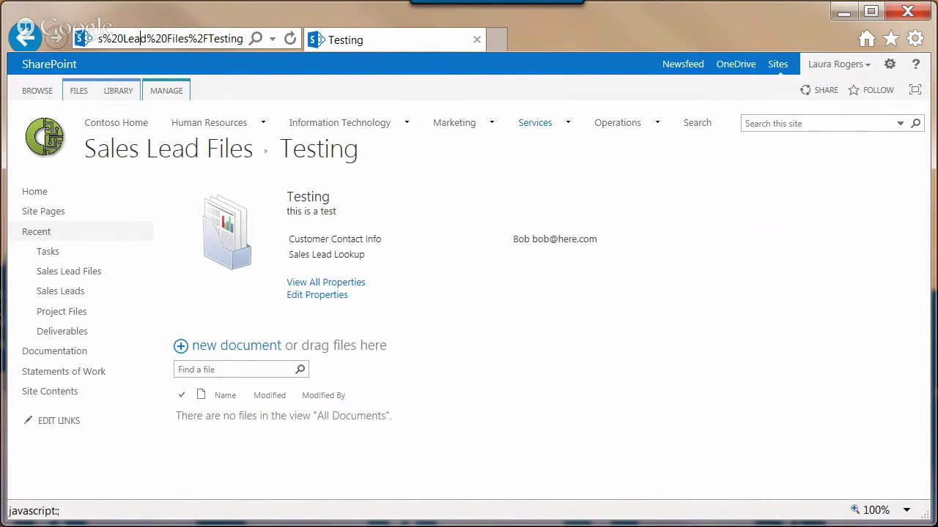
# Switch to the Notepad window with the sample URL, fit it on screen and highlight the edit form address through ID=60.
pyautogui.hotkey('alt', 'Tab')
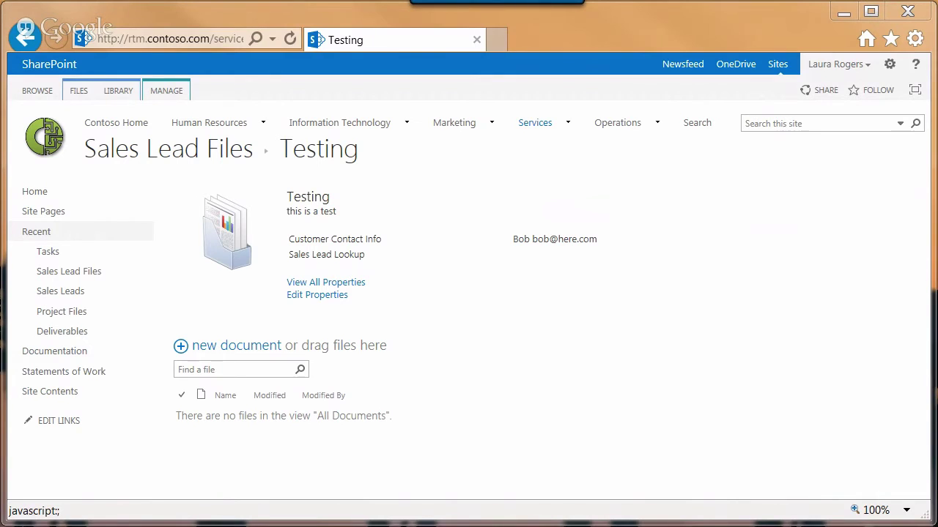
pyautogui.moveTo(15, 62); pyautogui.dragTo(278, 29)
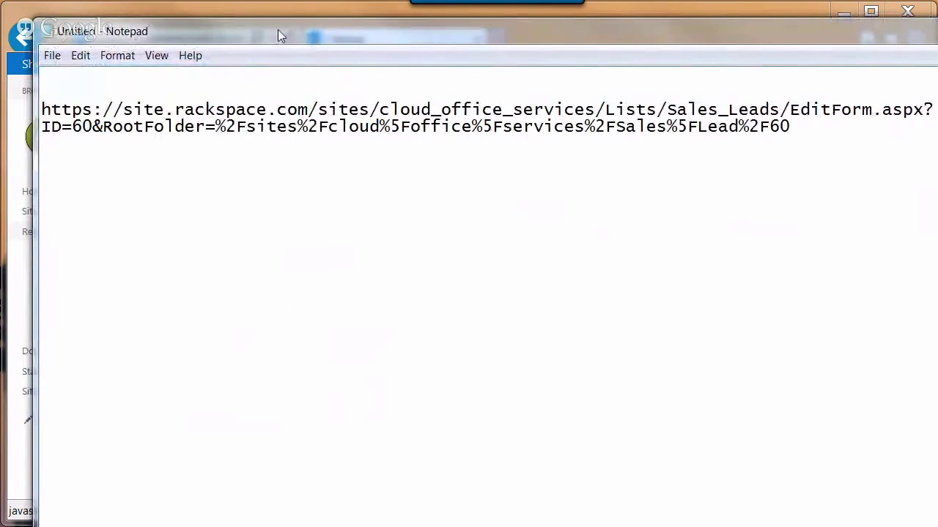
pyautogui.moveTo(356, 33); pyautogui.dragTo(347, 57)
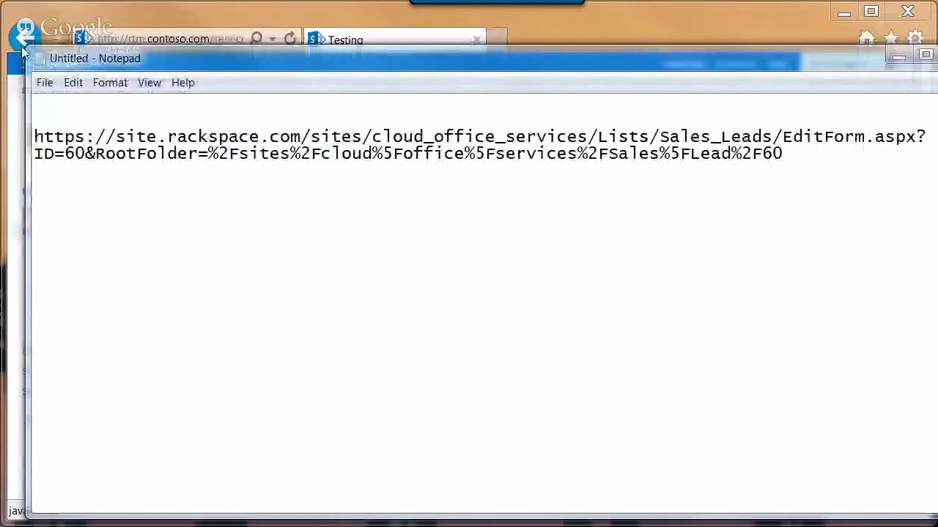
pyautogui.moveTo(33, 50); pyautogui.dragTo(224, 151)
pyautogui.moveTo(425, 155); pyautogui.dragTo(310, 118)
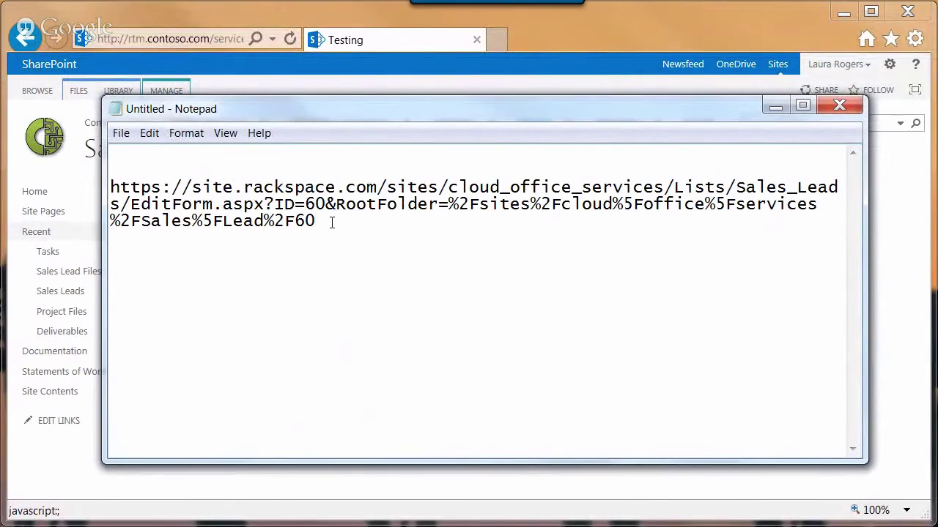
pyautogui.moveTo(326, 204); pyautogui.dragTo(86, 184)
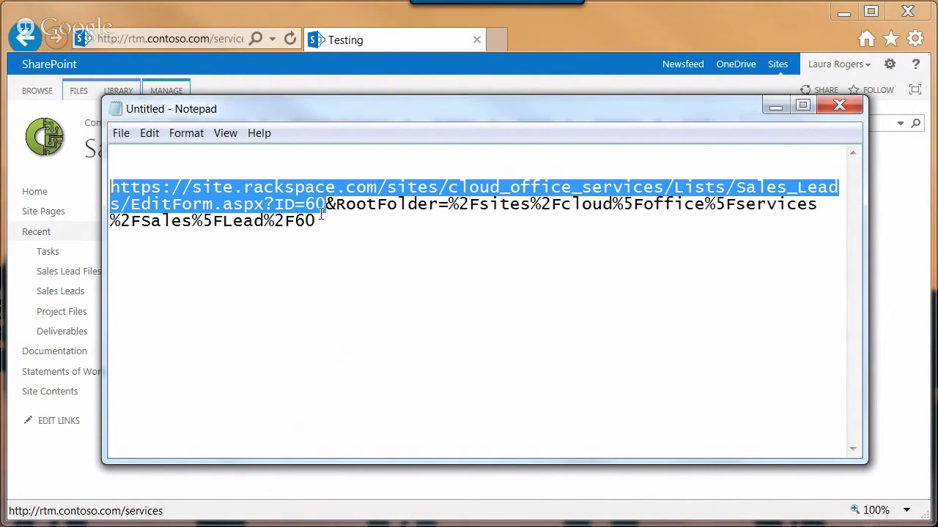
# Highlight the final 60 of the Notepad URL, then switch to the browser and examine the AdventureWorks item's edit form in Sales Leads.
pyautogui.moveTo(295, 221); pyautogui.dragTo(317, 221)
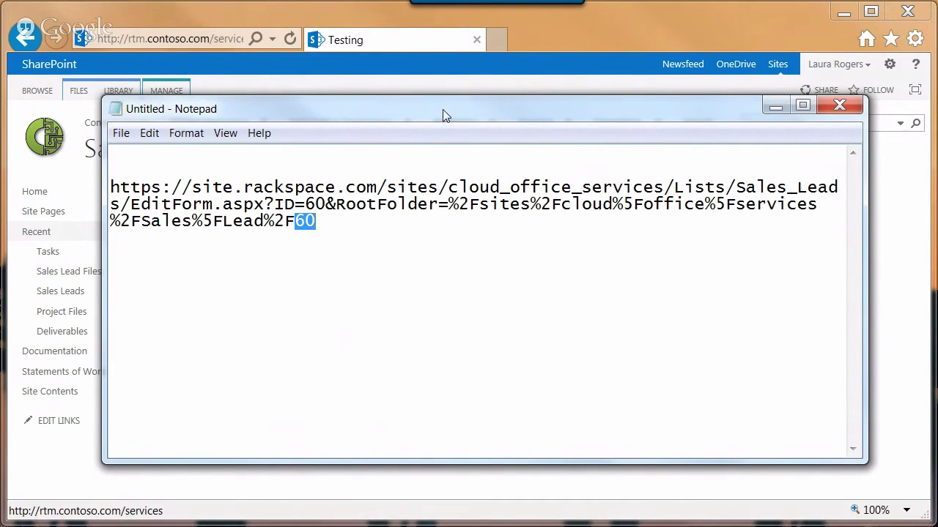
pyautogui.hotkey('alt', 'Tab')
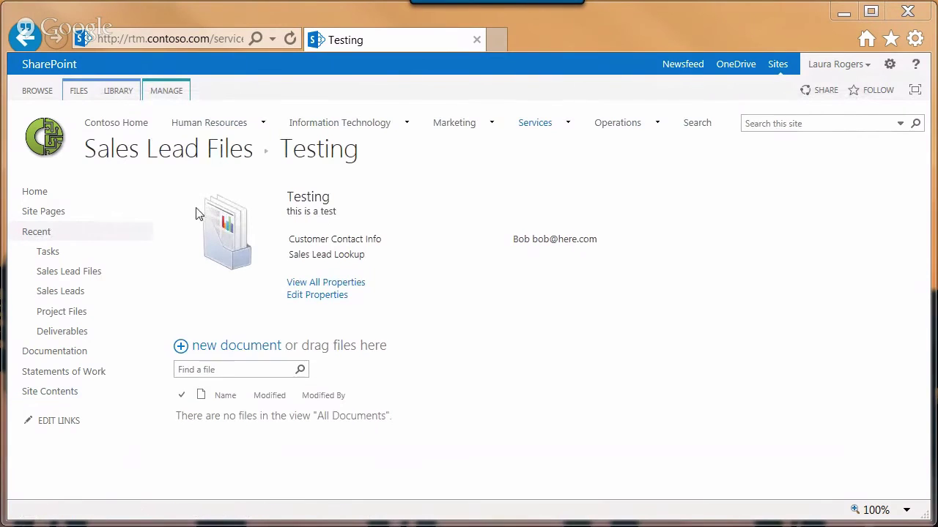
pyautogui.click(195, 156)
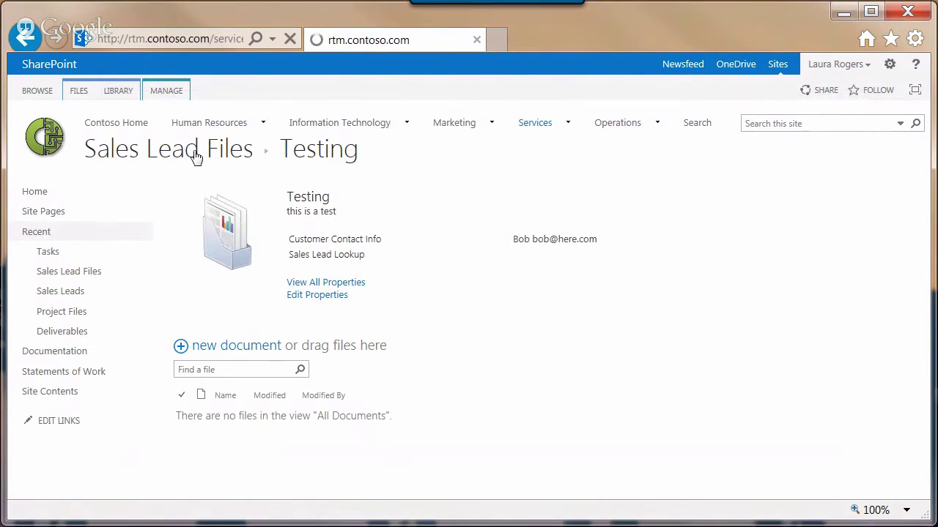
pyautogui.click(65, 291)
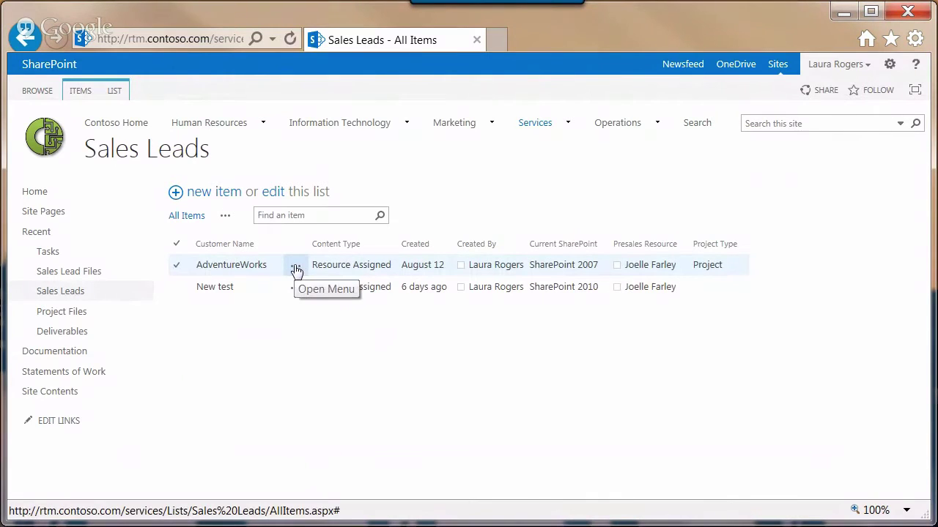
pyautogui.click(296, 270)
pyautogui.click(325, 327)
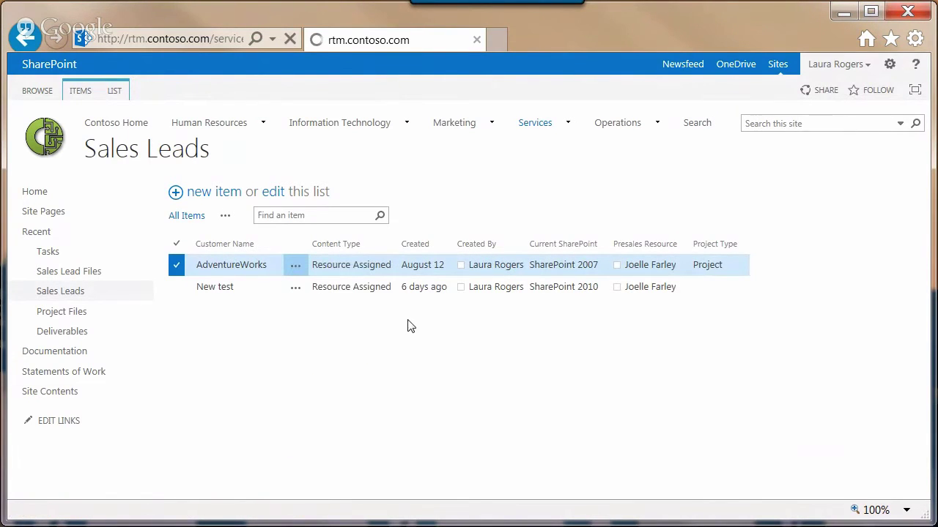
pyautogui.scroll(-5, 462, 318)
pyautogui.scroll(4, 457, 316)
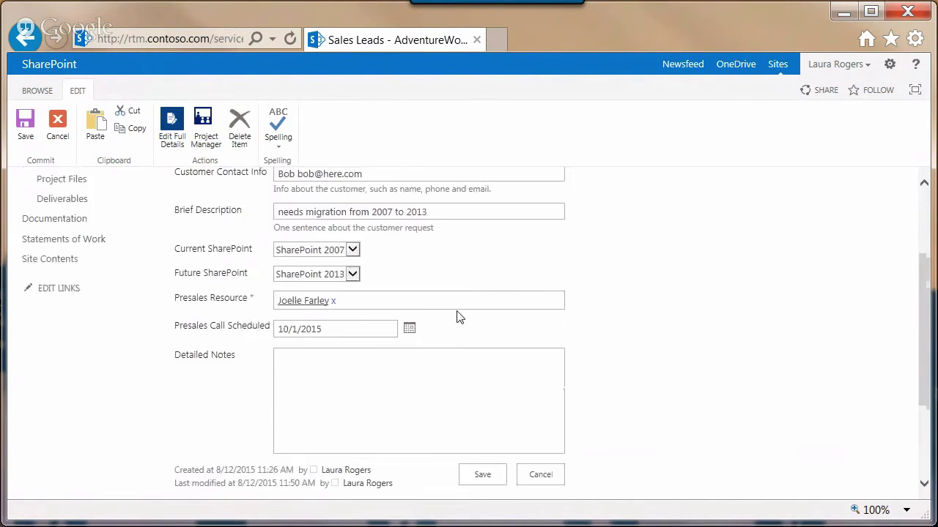
pyautogui.scroll(-4, 457, 317)
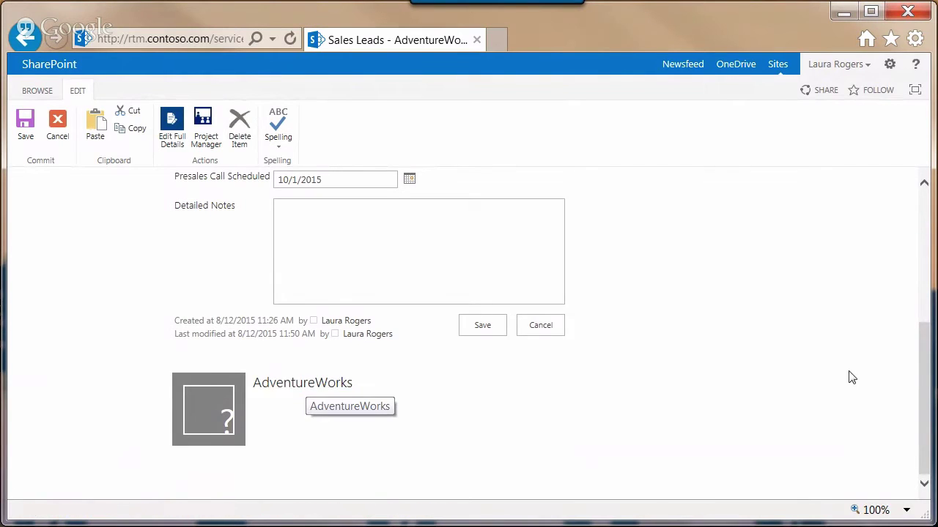
pyautogui.moveTo(927, 351); pyautogui.dragTo(927, 221)
# Return to the Sales Leads list and open its Default Edit Form for web part editing.
pyautogui.click(14, 43)
pyautogui.click(114, 90)
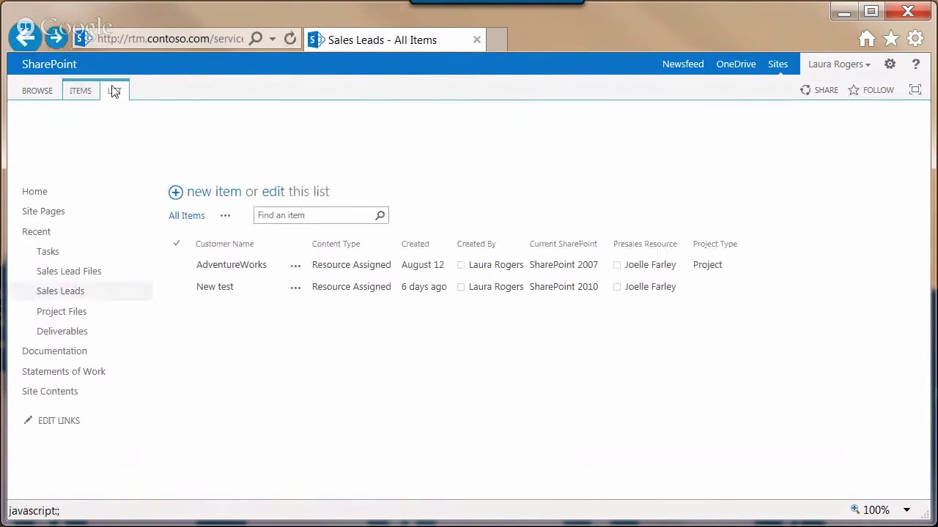
pyautogui.click(683, 112)
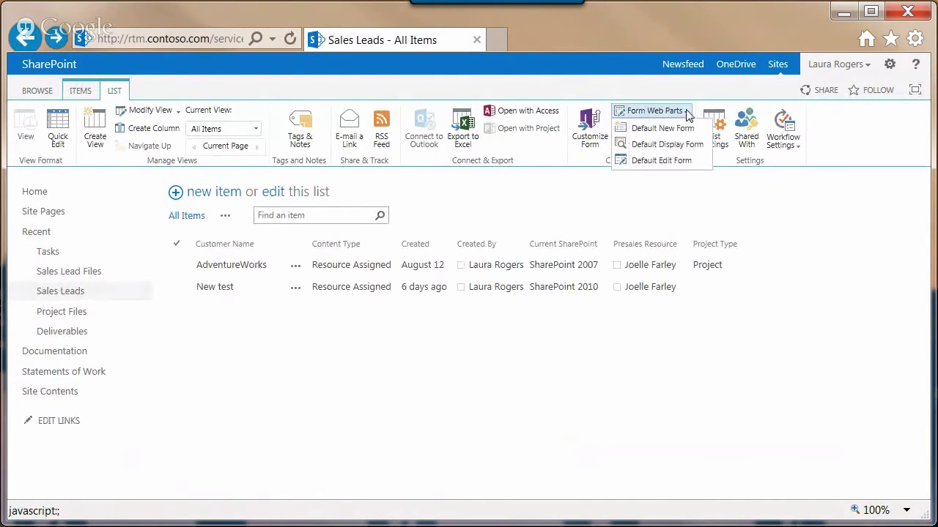
pyautogui.click(662, 161)
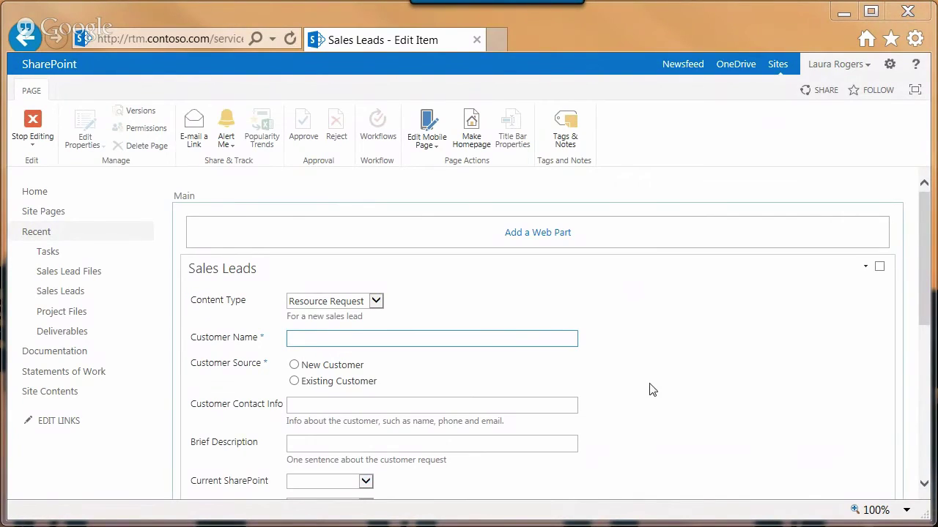
pyautogui.moveTo(930, 264); pyautogui.dragTo(931, 410)
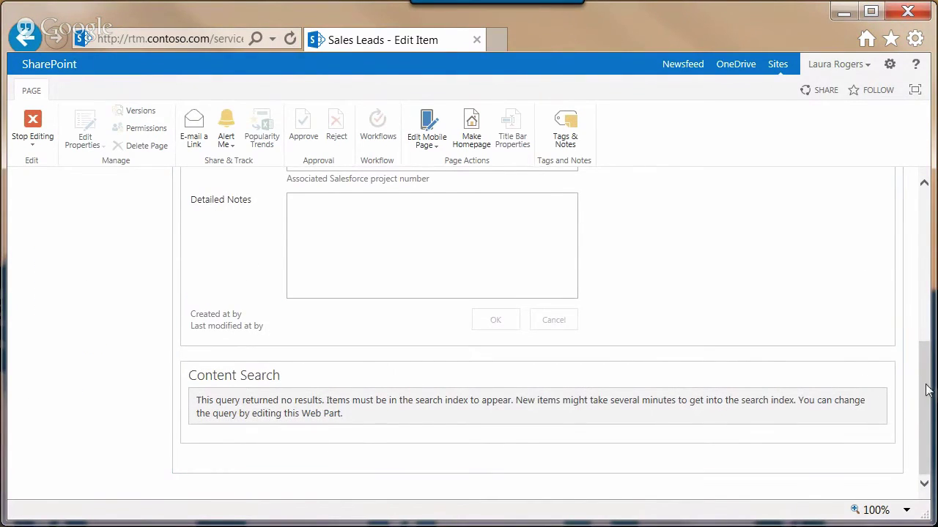
pyautogui.moveTo(926, 387); pyautogui.dragTo(927, 220)
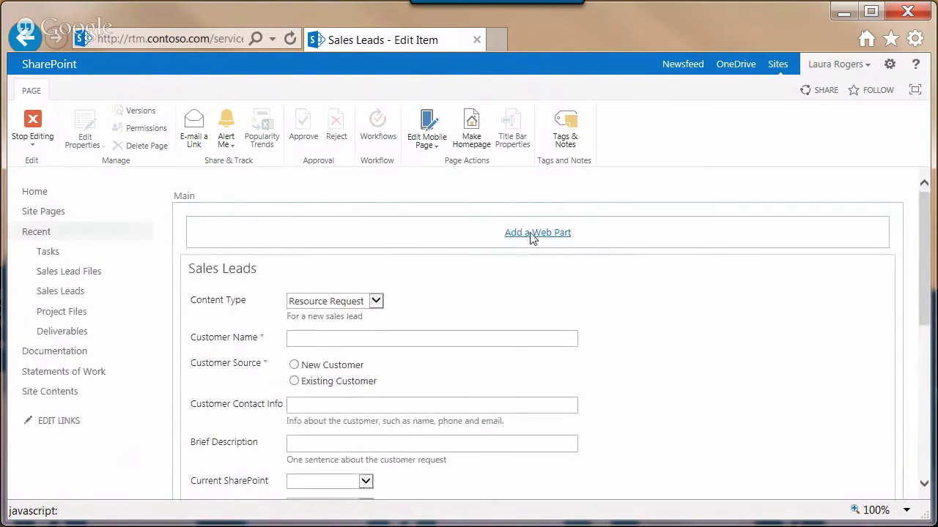
# Add the Sales Lead Files web part, place it between the Sales Leads form and Content Search, and stop editing the page.
pyautogui.click(533, 233)
pyautogui.click(217, 265)
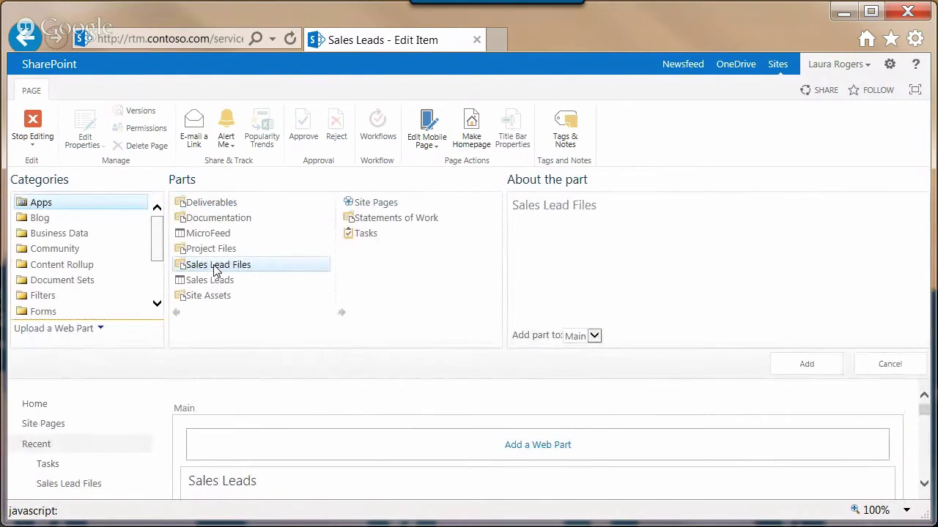
pyautogui.click(807, 365)
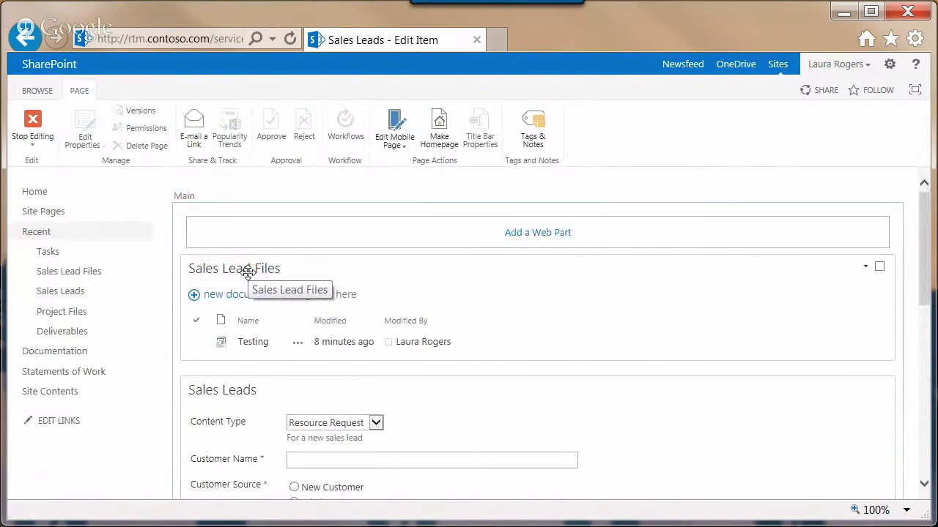
pyautogui.moveTo(241, 387); pyautogui.dragTo(257, 255)
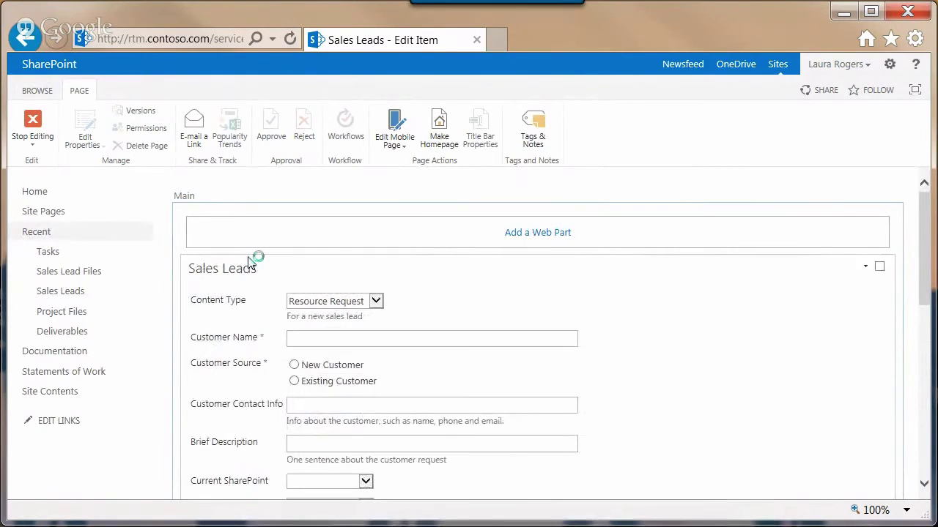
pyautogui.moveTo(921, 248); pyautogui.dragTo(928, 432)
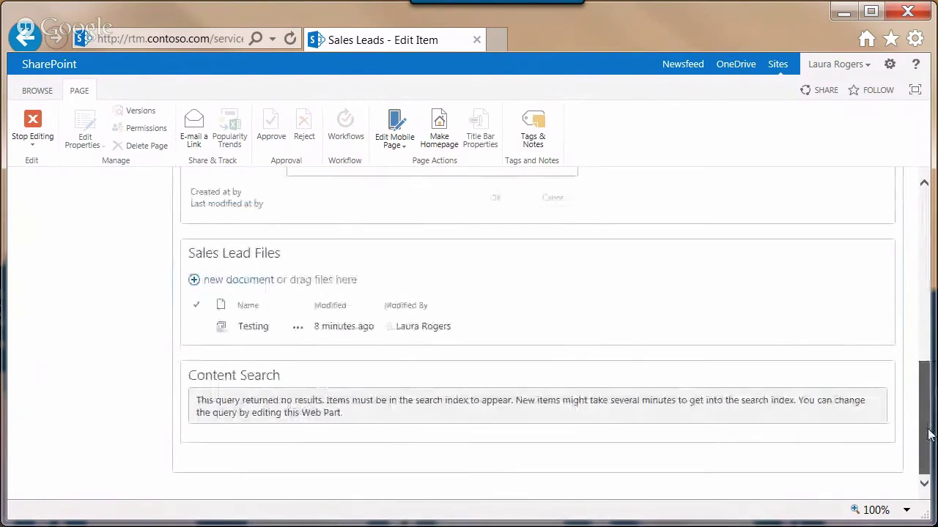
pyautogui.click(32, 125)
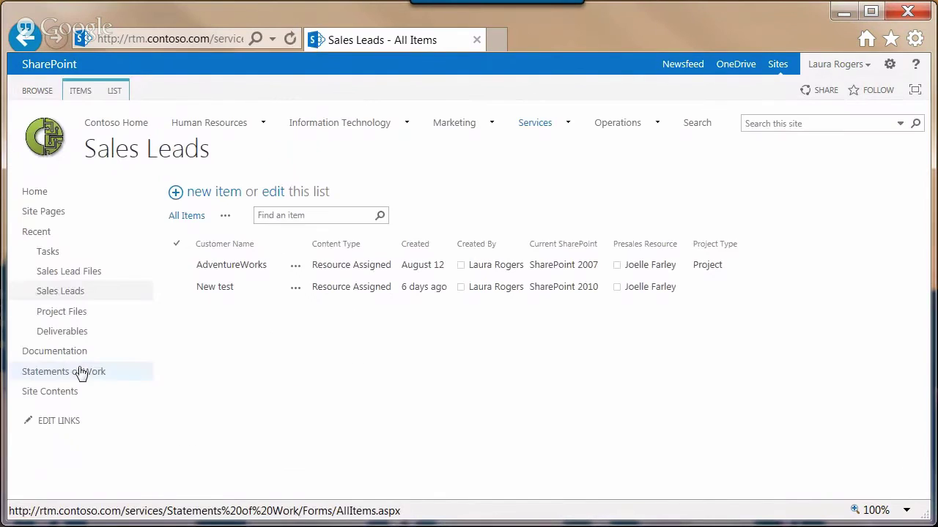
# Open the AdventureWorks item for editing and inspect the files section below its form, including the Testing document set.
pyautogui.click(295, 268)
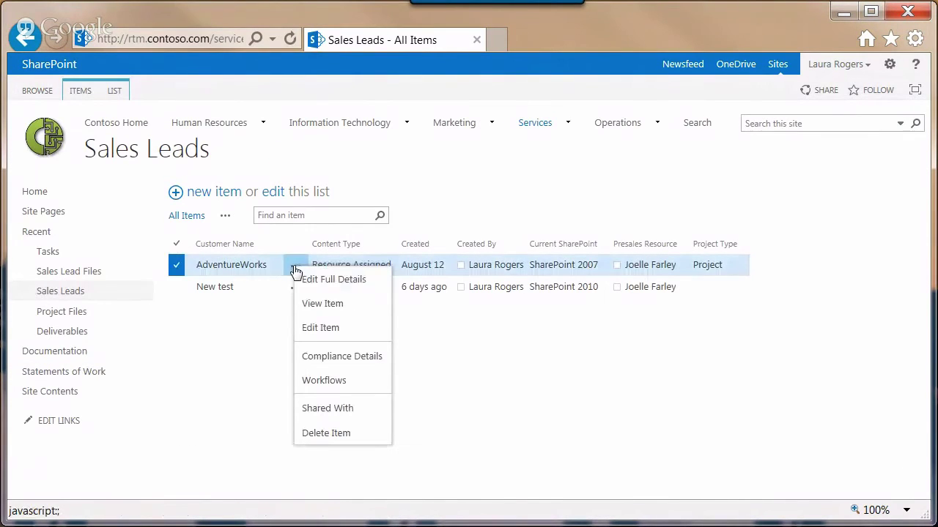
pyautogui.click(320, 328)
pyautogui.moveTo(923, 271); pyautogui.dragTo(925, 445)
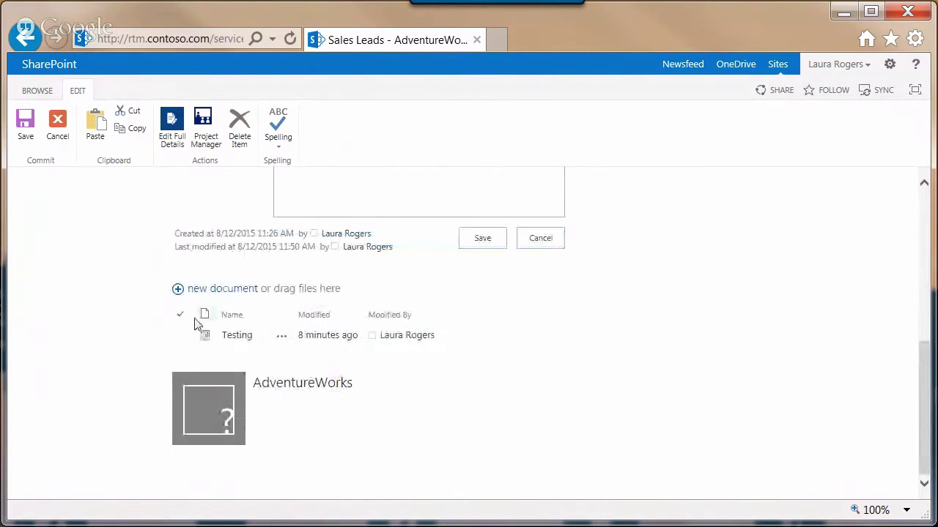
pyautogui.click(235, 339)
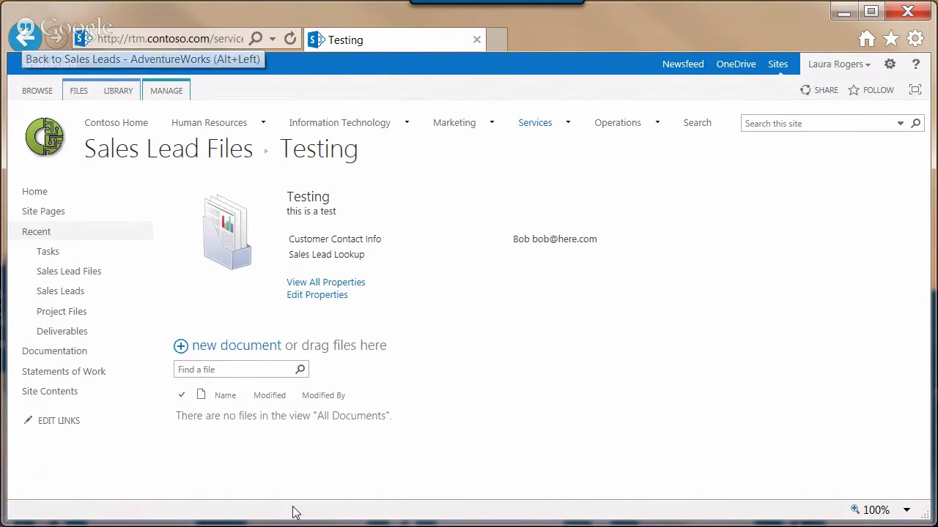
pyautogui.click(26, 37)
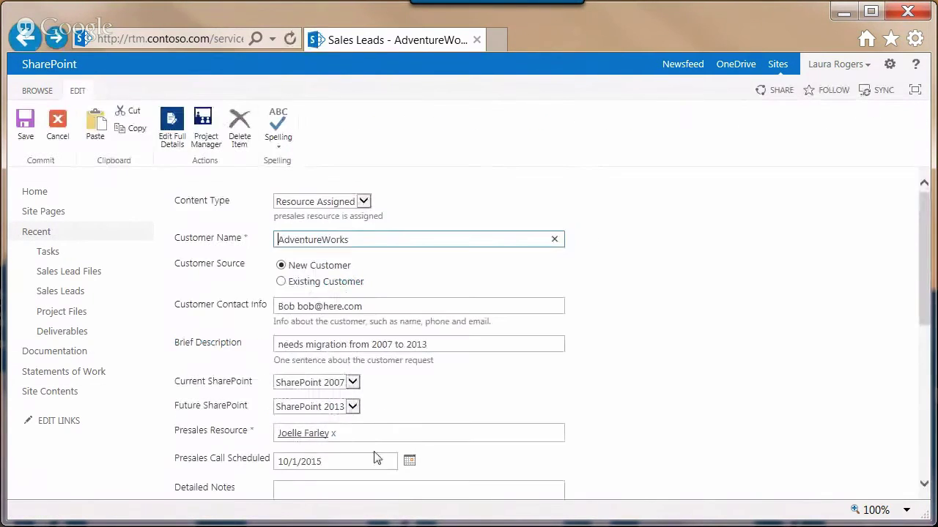
pyautogui.moveTo(924, 248); pyautogui.dragTo(935, 389)
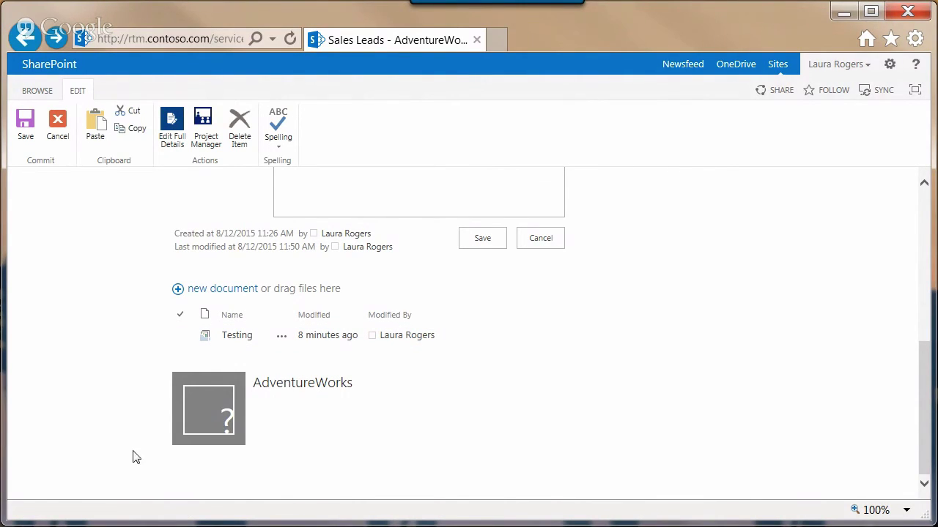
pyautogui.click(925, 211)
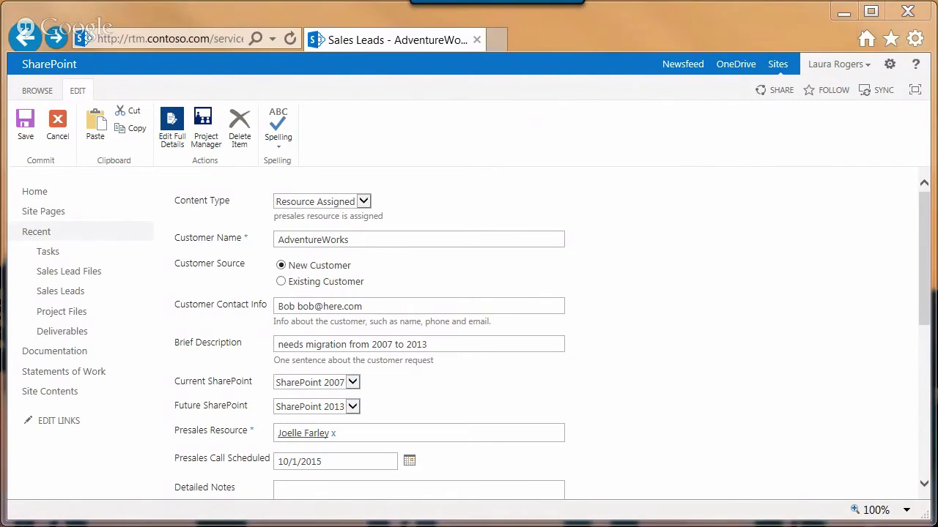
# Switch to Notepad, highlight the URL's RootFolder parameter and its final 60, and put the Notepad window away.
pyautogui.hotkey('alt', 'Tab')
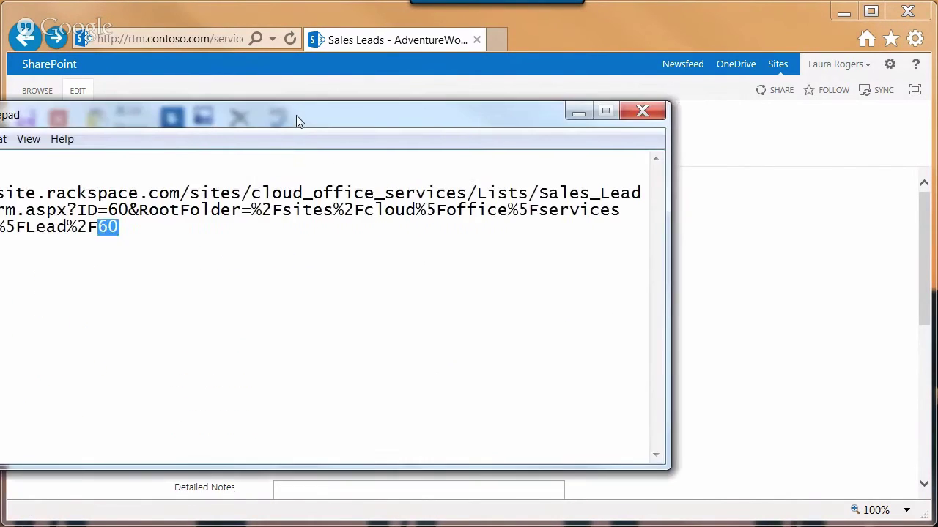
pyautogui.click(325, 195)
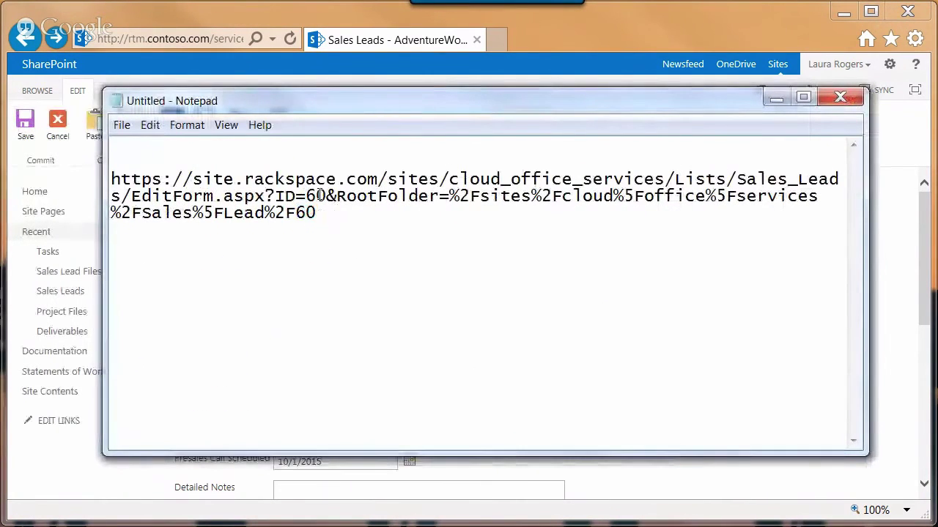
pyautogui.moveTo(326, 195); pyautogui.dragTo(348, 222)
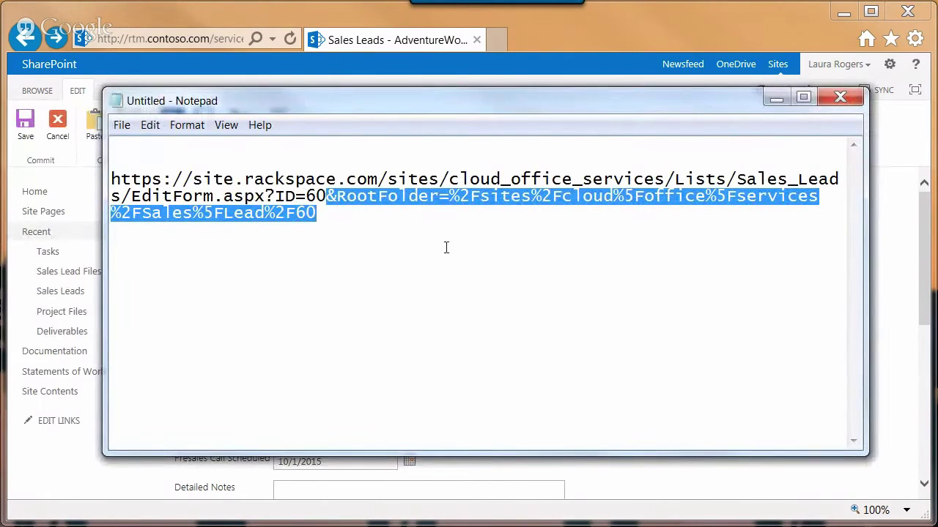
pyautogui.click(295, 213)
pyautogui.moveTo(297, 213); pyautogui.dragTo(315, 214)
pyautogui.click(359, 215)
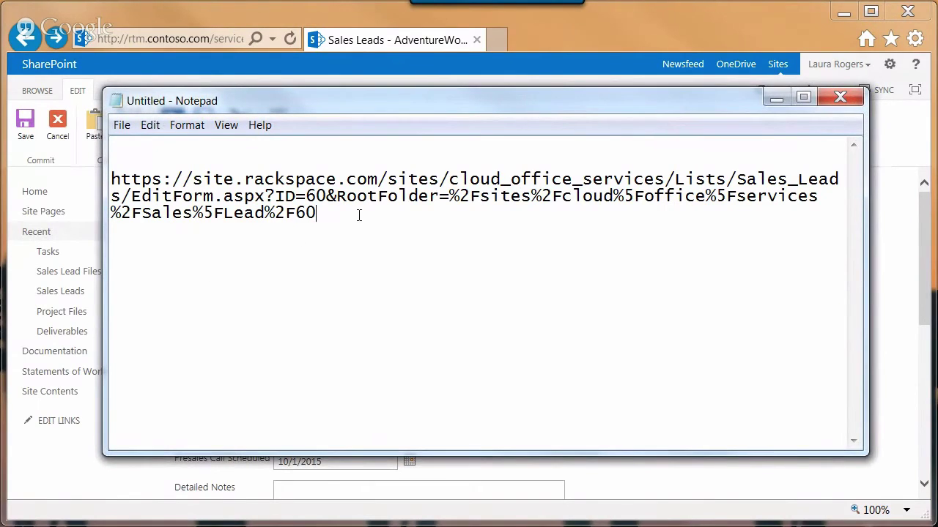
pyautogui.click(776, 97)
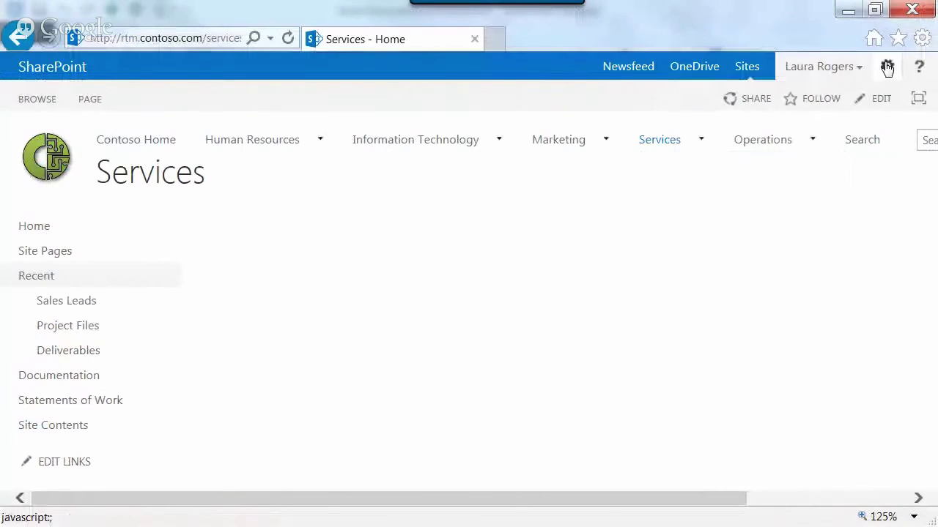
# Open the Site Columns gallery in the Services site's settings, returning to the browser from SharePoint Designer.
pyautogui.click(888, 66)
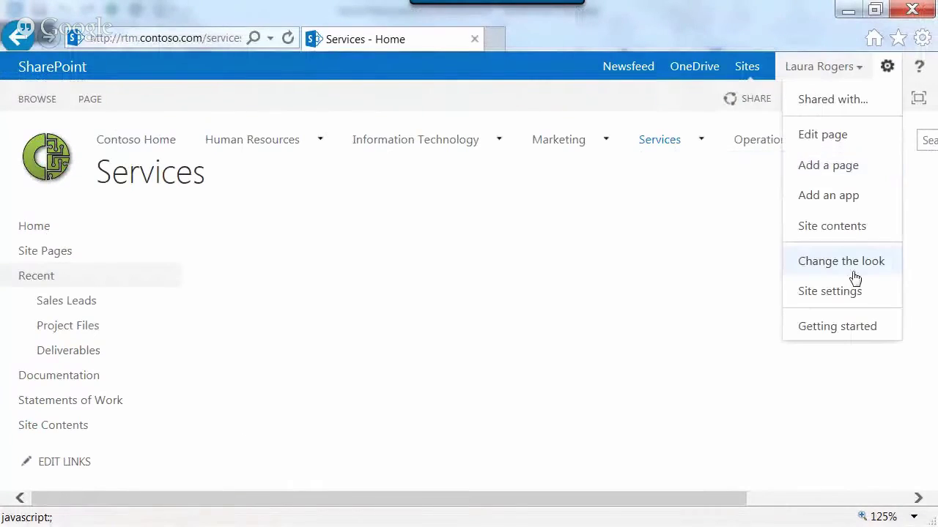
pyautogui.click(841, 295)
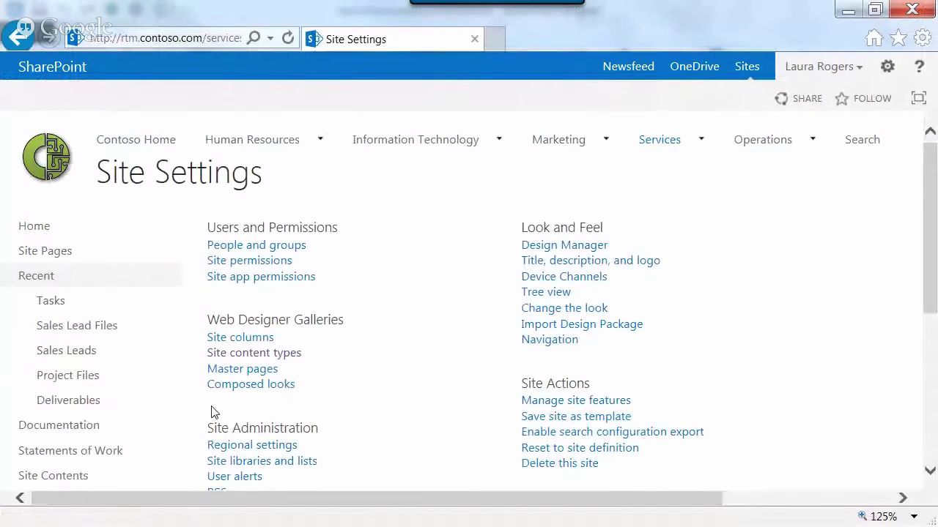
pyautogui.click(261, 339)
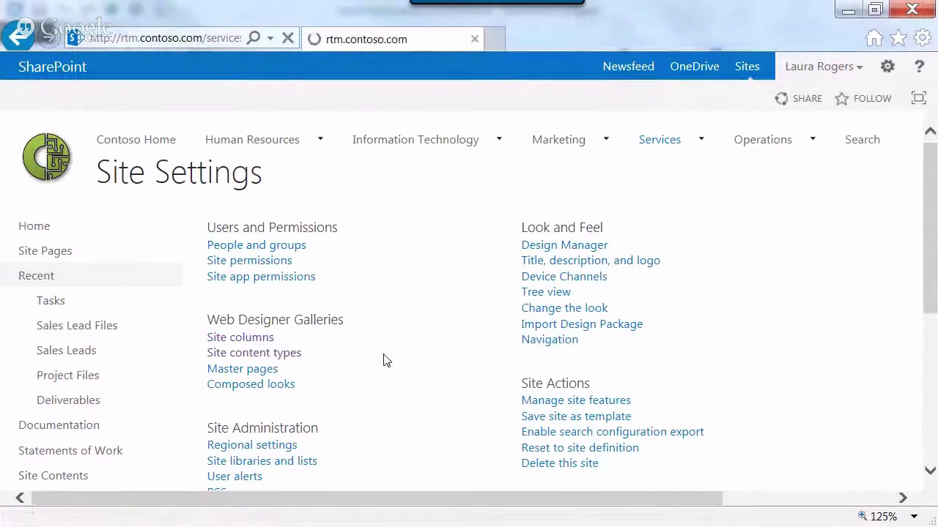
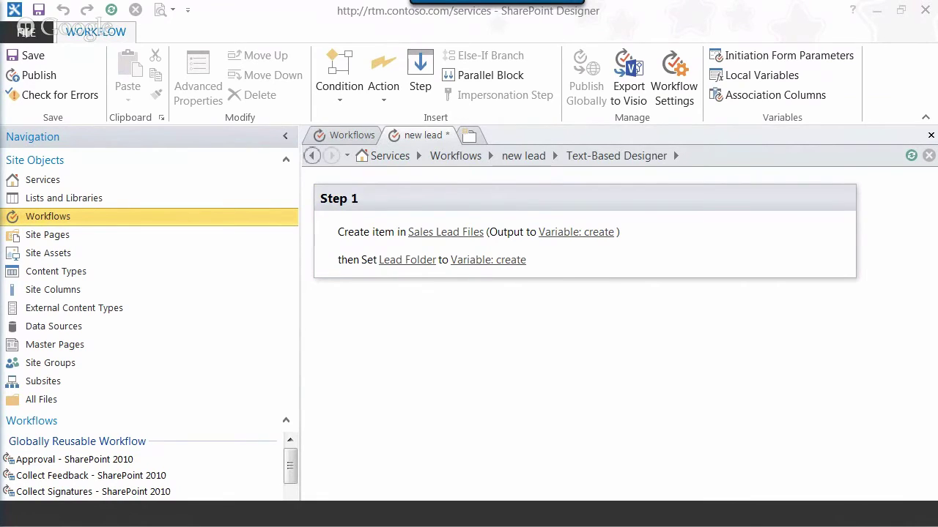
pyautogui.hotkey('alt', 'Tab')
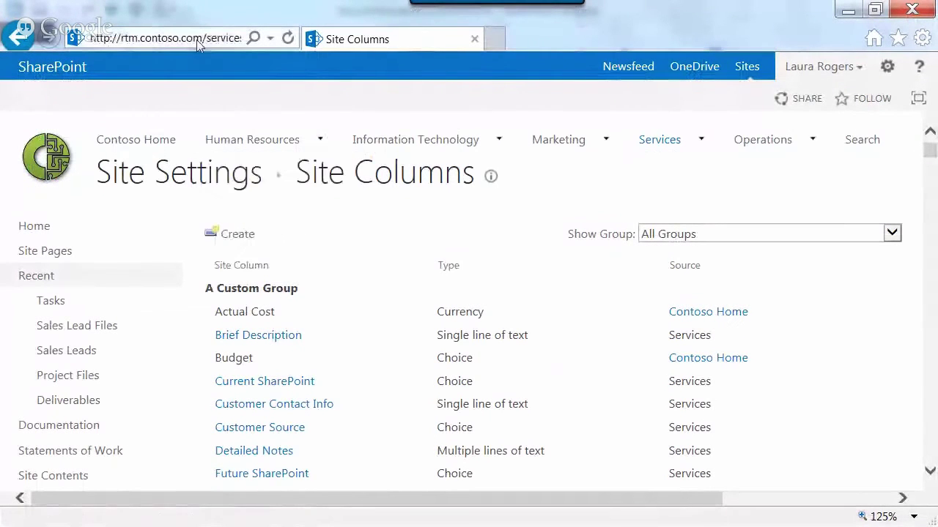
# Start a new site column and name it Custom Form.
pyautogui.click(237, 233)
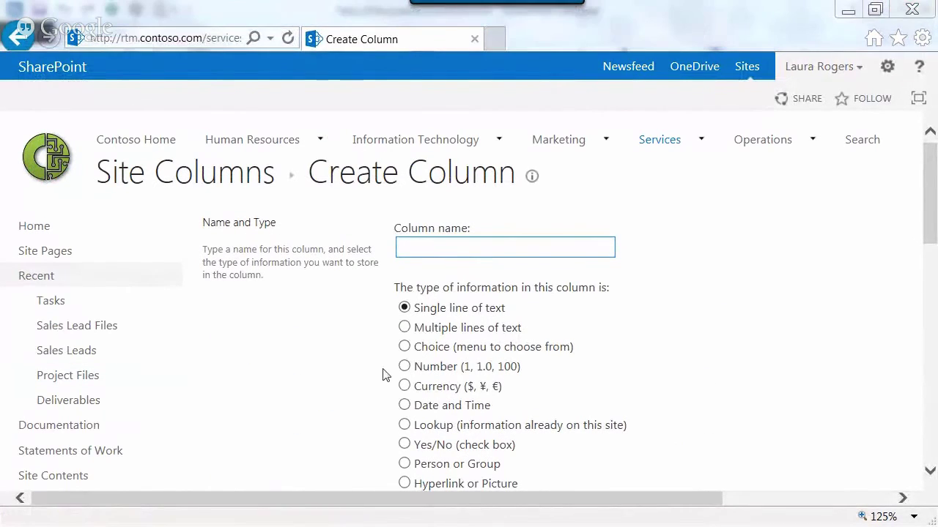
pyautogui.click(476, 242)
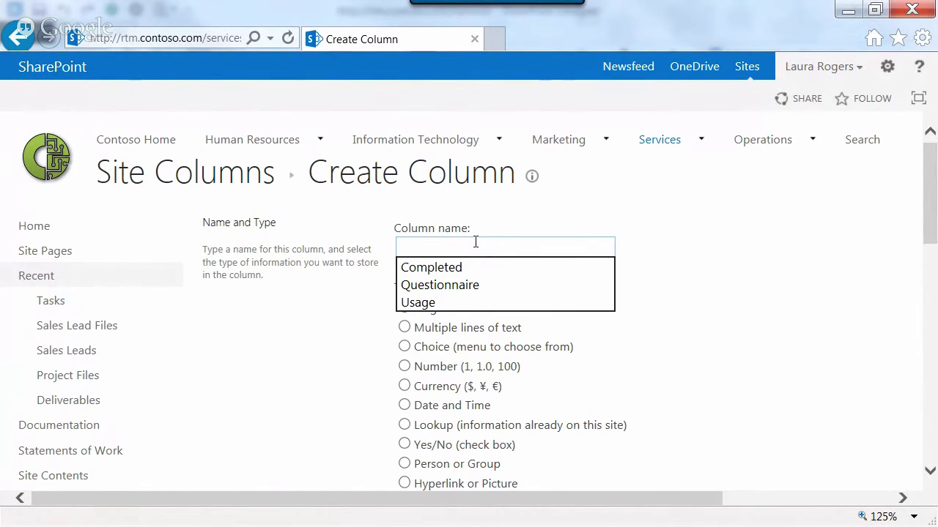
pyautogui.write('C')
pyautogui.press('BackSpace')
pyautogui.write('Op')
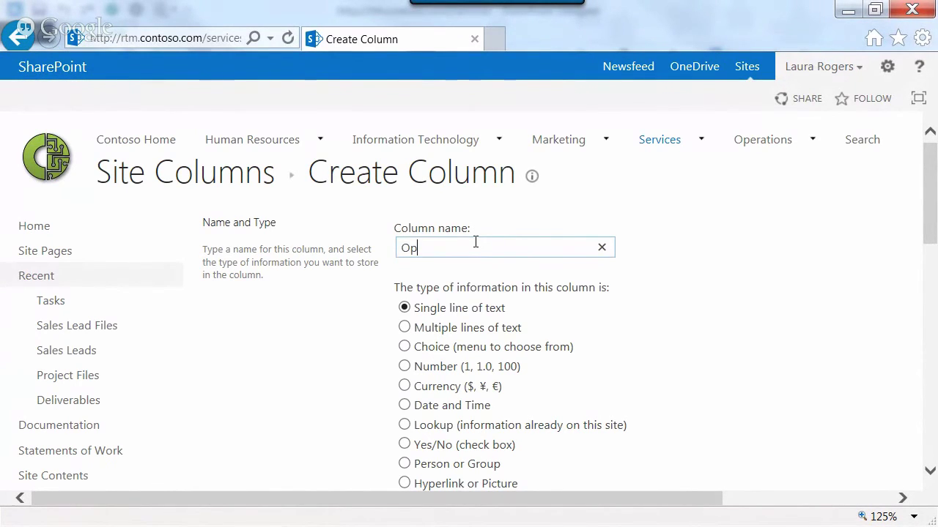
pyautogui.press('BackSpace')
pyautogui.press('BackSpace')
pyautogui.write('Cus')
pyautogui.click(476, 242)
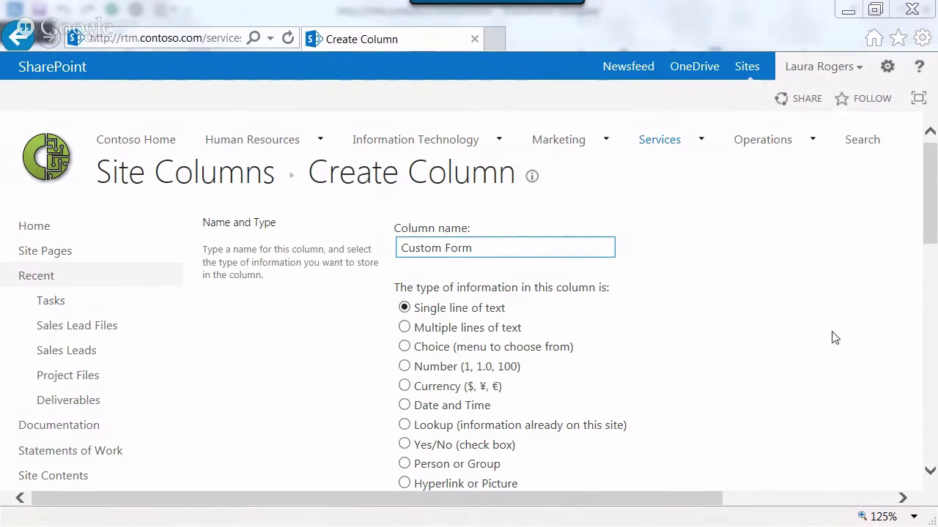
# Make the column a Hyperlink or Picture type, put it into the existing group A Custom Group, and create it.
pyautogui.moveTo(933, 212); pyautogui.dragTo(931, 261)
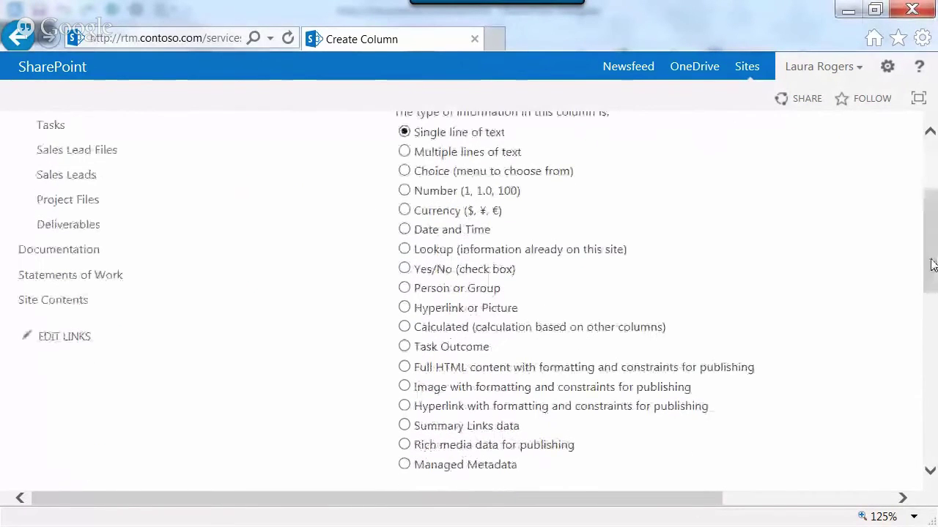
pyautogui.click(405, 308)
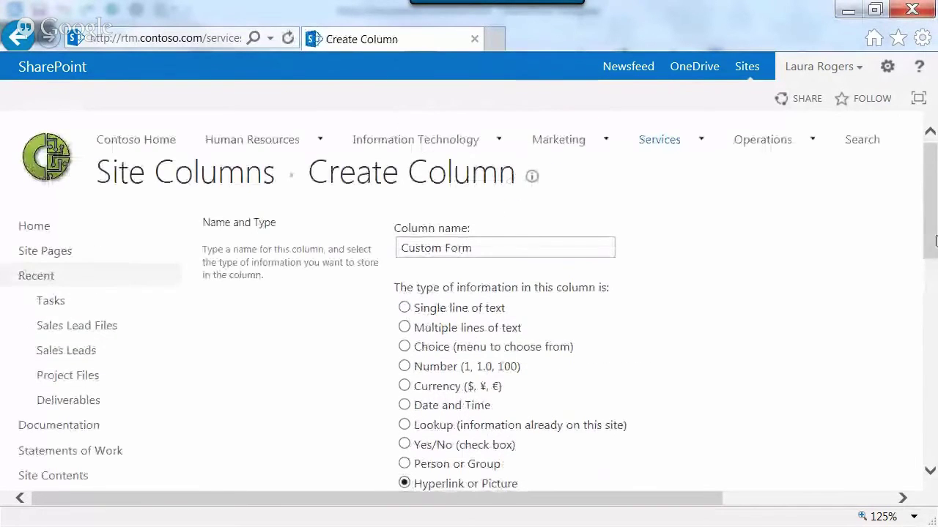
pyautogui.moveTo(933, 255); pyautogui.dragTo(935, 372)
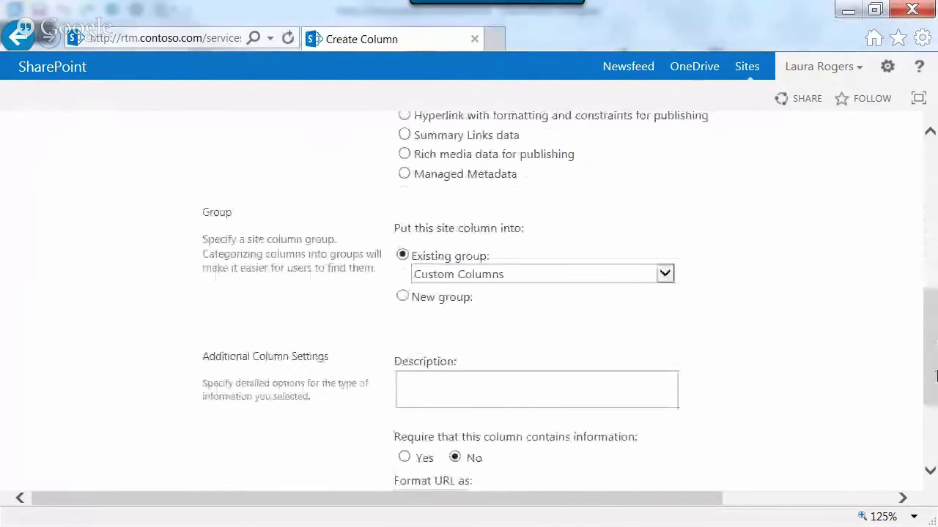
pyautogui.click(476, 272)
pyautogui.click(483, 171)
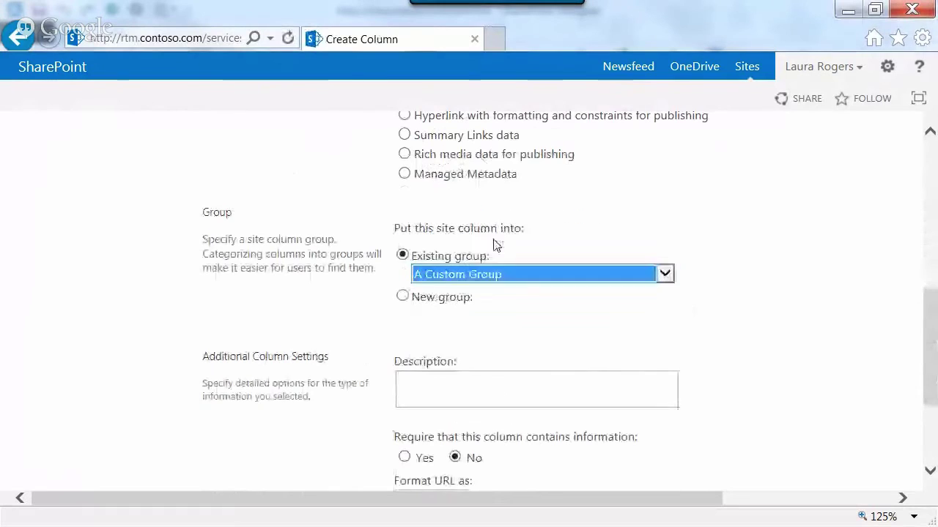
pyautogui.scroll(-5, 931, 474)
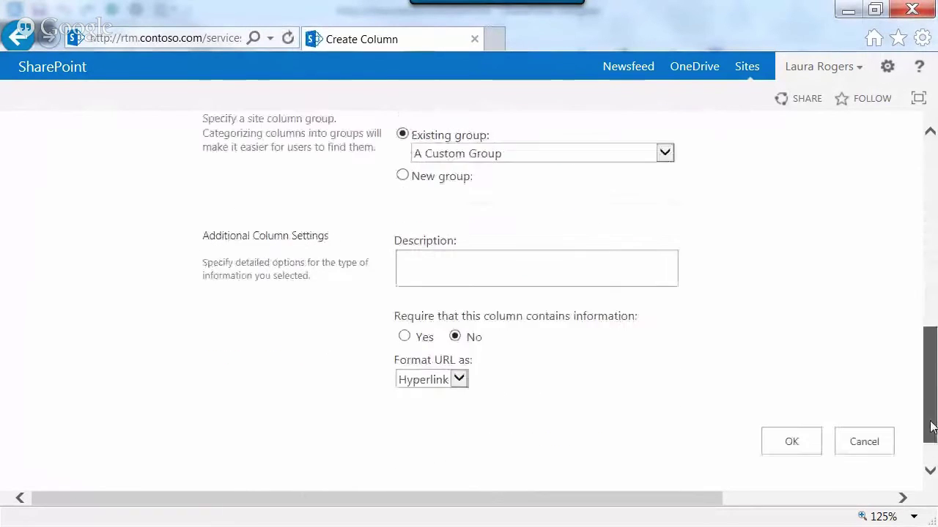
pyautogui.click(780, 388)
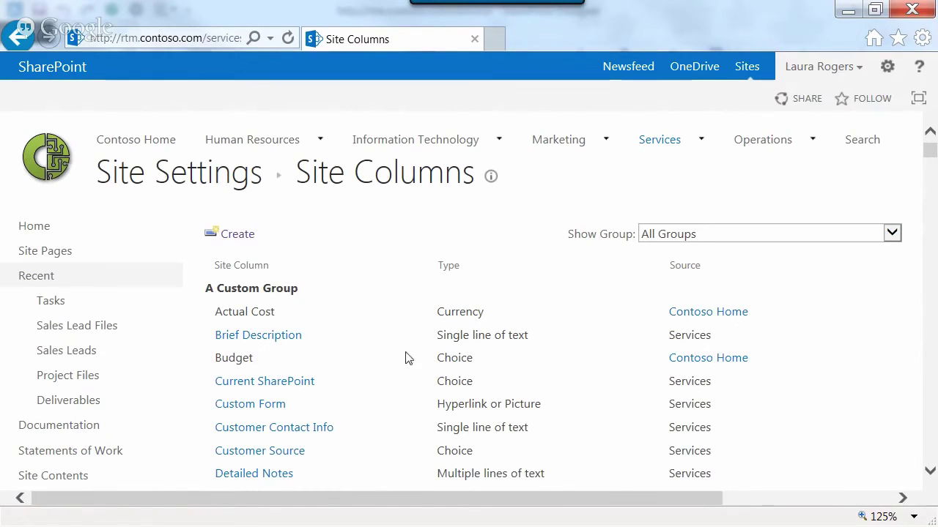
# Go to the site content types and open the Sales Lead content type's column list.
pyautogui.click(212, 171)
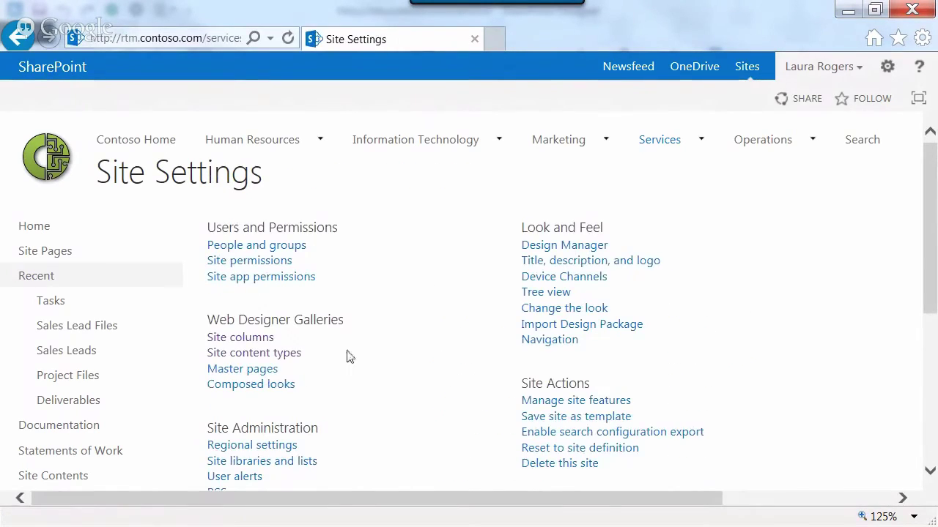
pyautogui.click(276, 355)
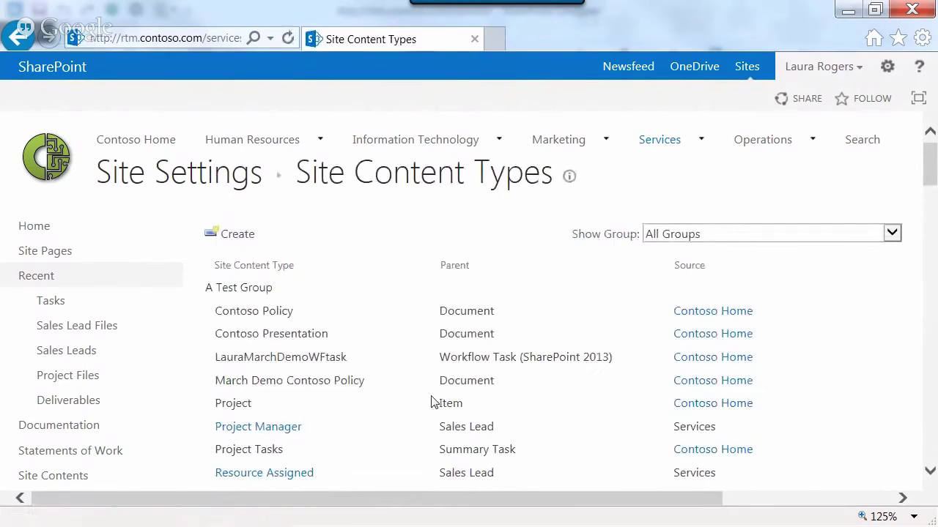
pyautogui.scroll(-3, 924, 126)
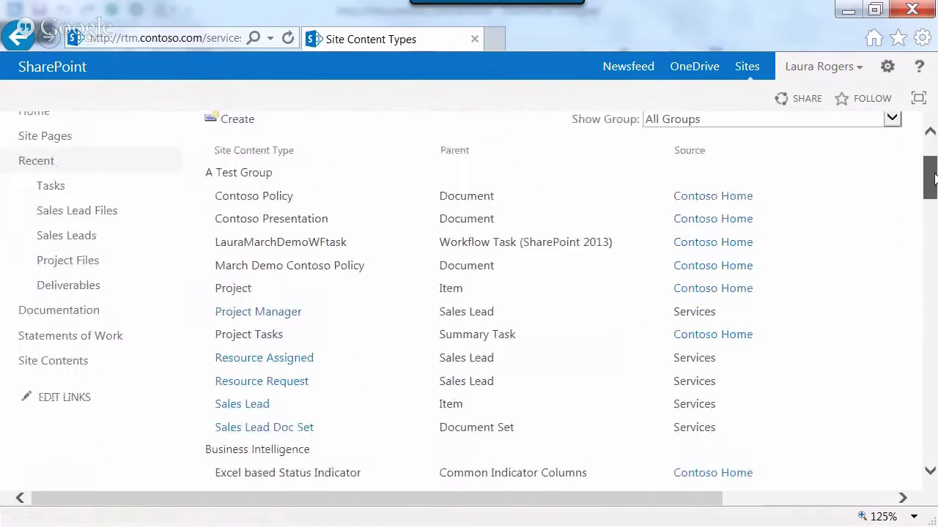
pyautogui.click(243, 390)
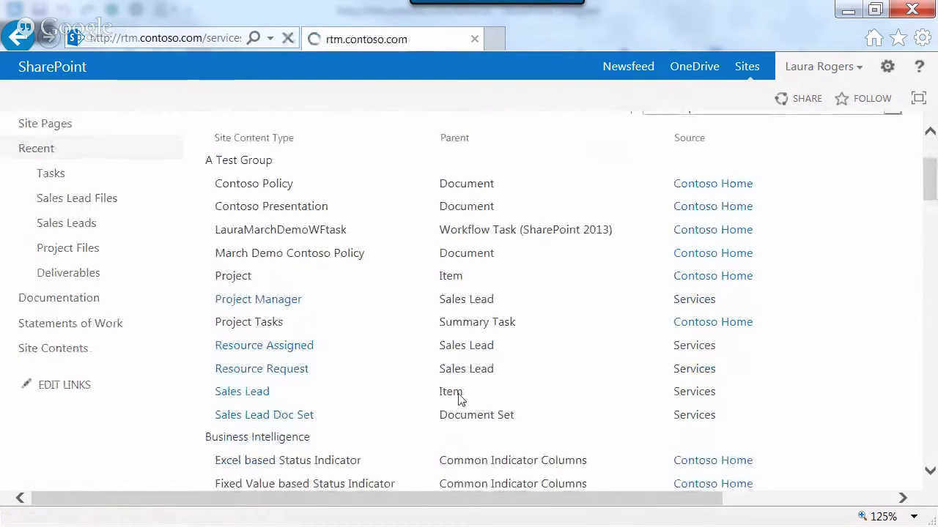
pyautogui.scroll(-10, 496, 377)
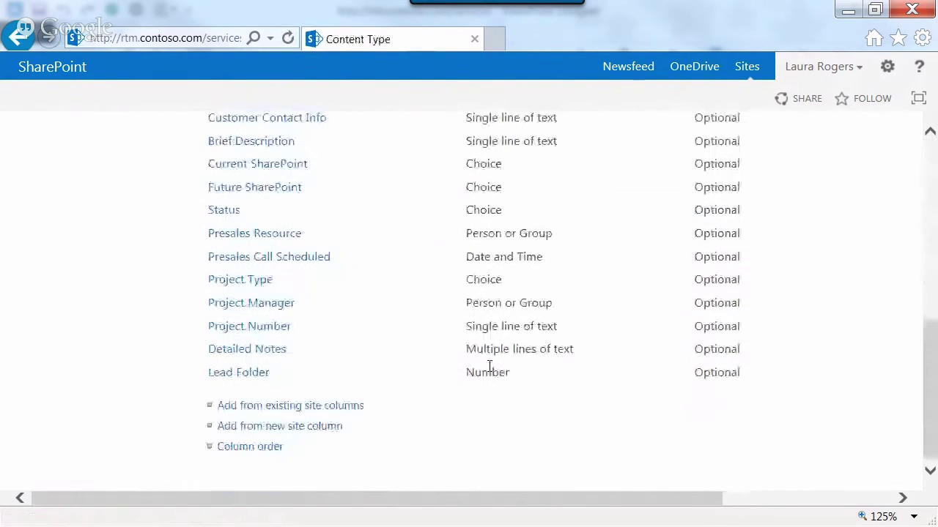
# Add the existing site column Custom Form from A Custom Group to the Sales Lead content type.
pyautogui.click(257, 407)
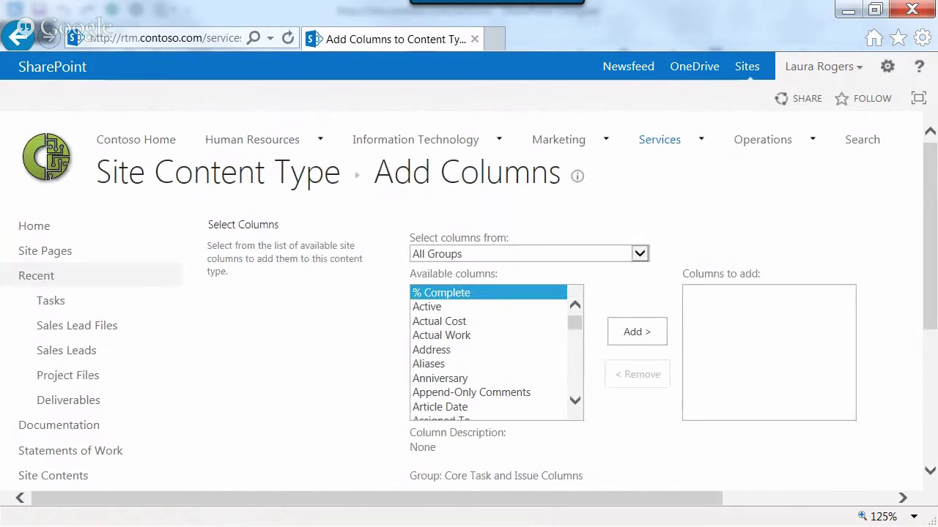
pyautogui.click(452, 254)
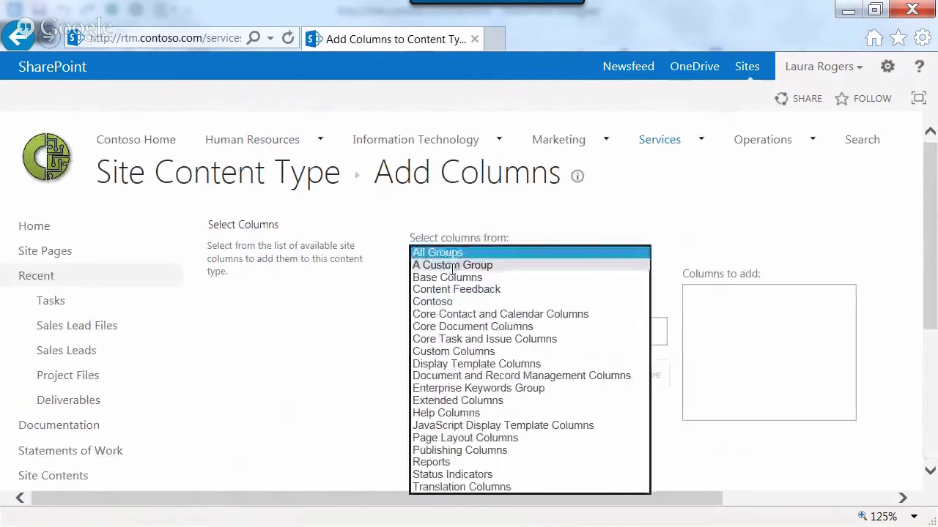
pyautogui.click(452, 265)
pyautogui.click(478, 322)
pyautogui.click(637, 338)
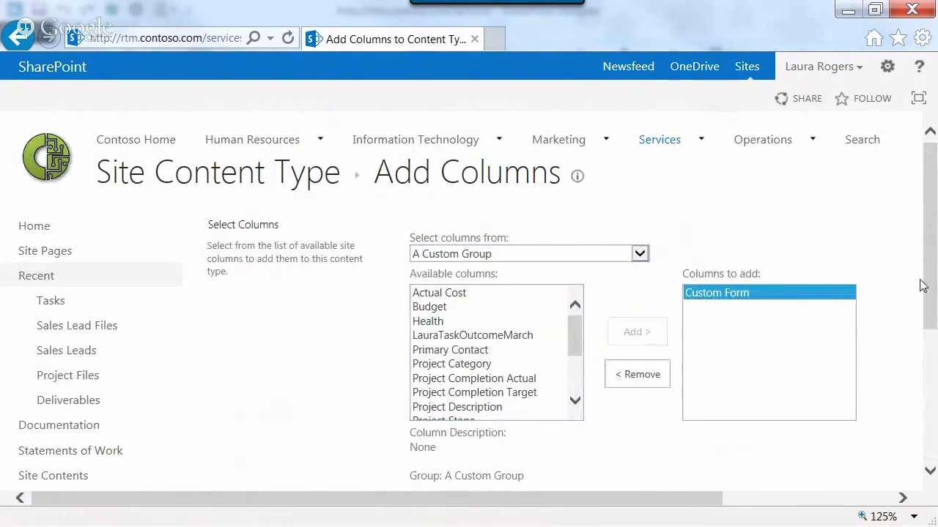
pyautogui.moveTo(928, 274); pyautogui.dragTo(929, 406)
pyautogui.click(803, 419)
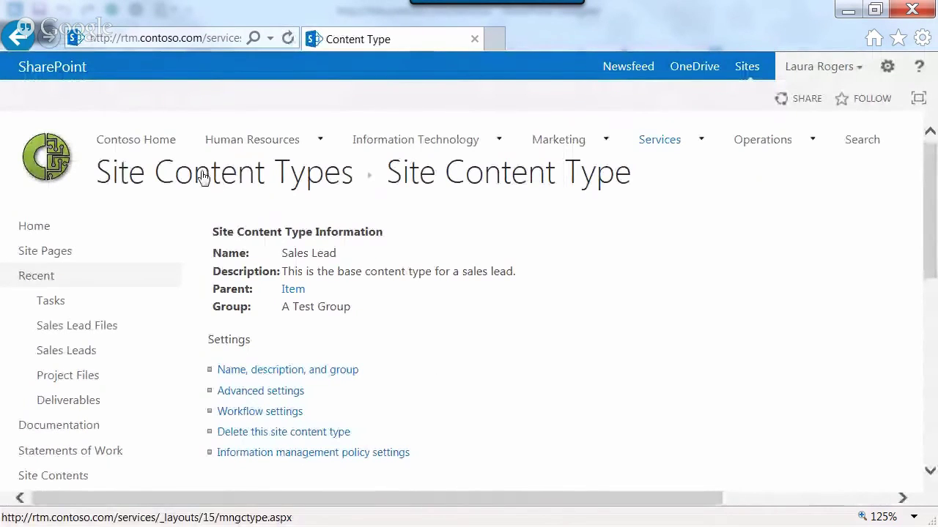
# Open the Project Manager content type and remove its Custom Form column.
pyautogui.click(262, 181)
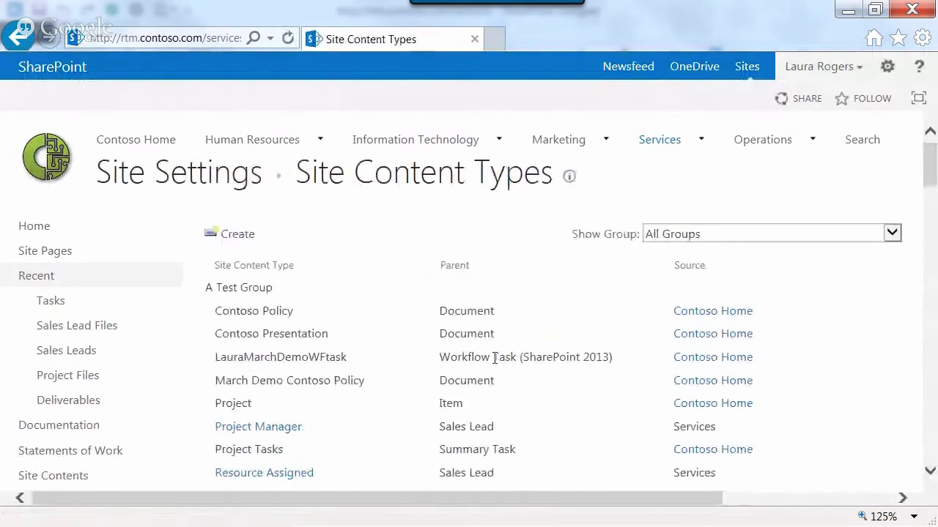
pyautogui.scroll(-5, 320, 259)
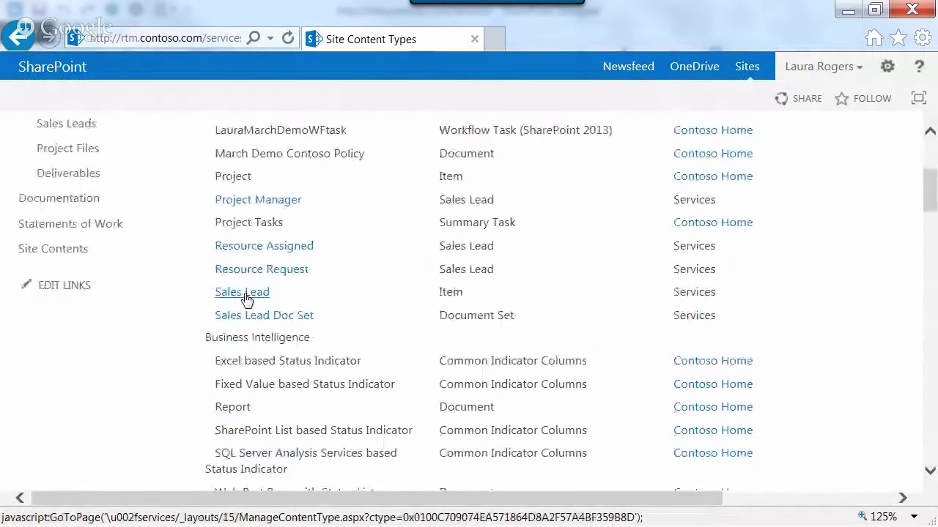
pyautogui.click(253, 202)
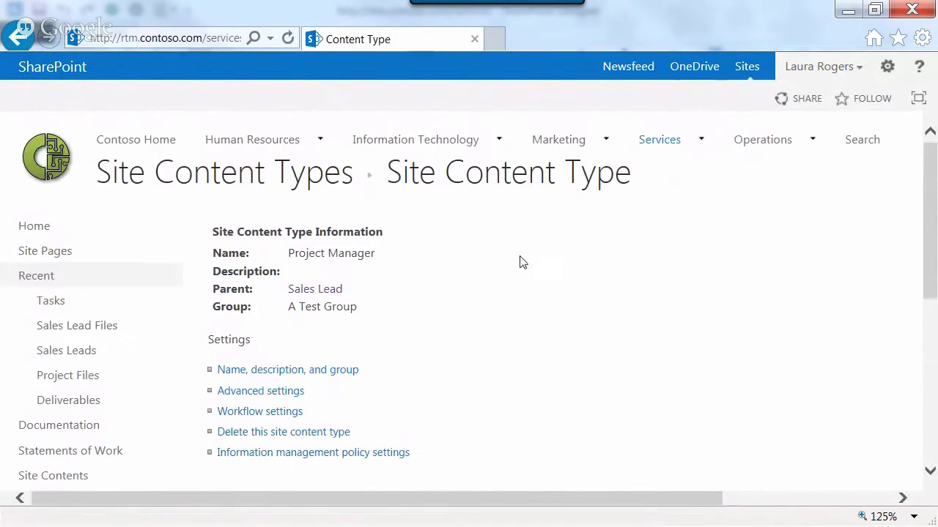
pyautogui.moveTo(935, 242); pyautogui.dragTo(936, 382)
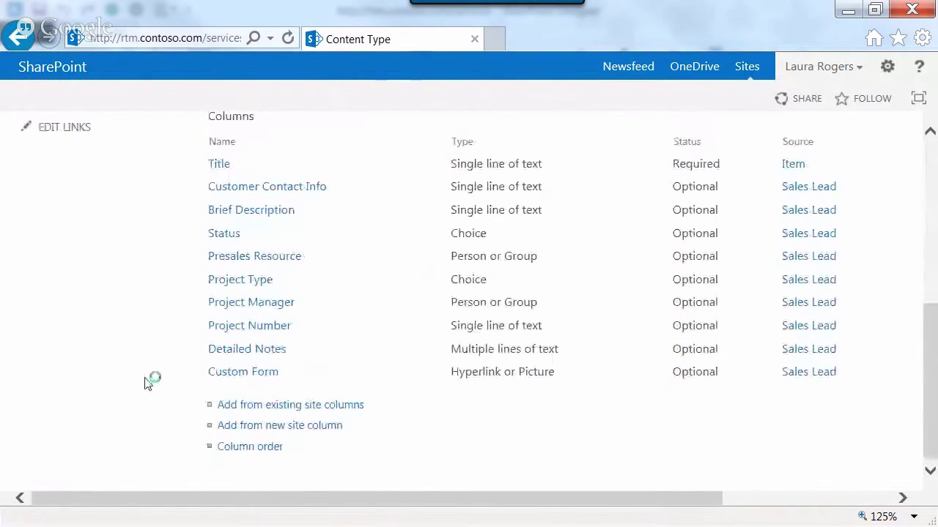
pyautogui.click(249, 373)
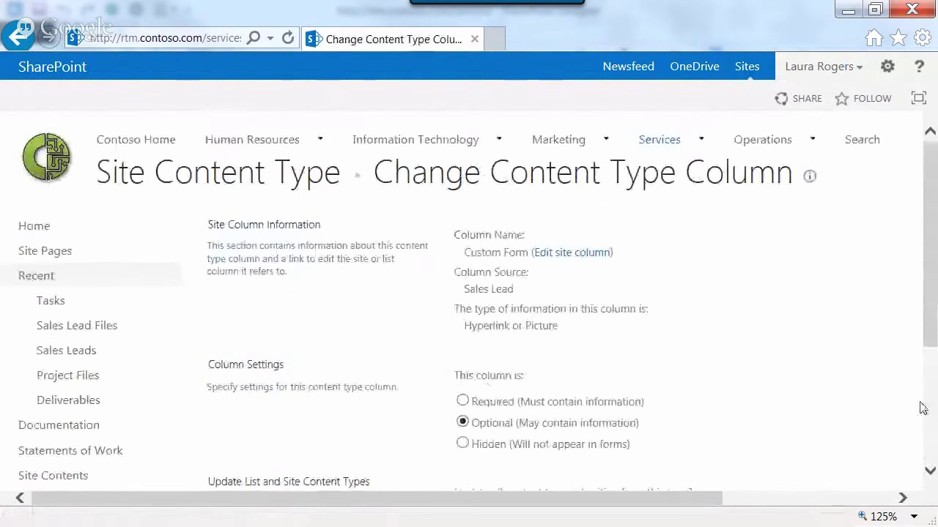
pyautogui.scroll(-3, 921, 408)
pyautogui.click(674, 406)
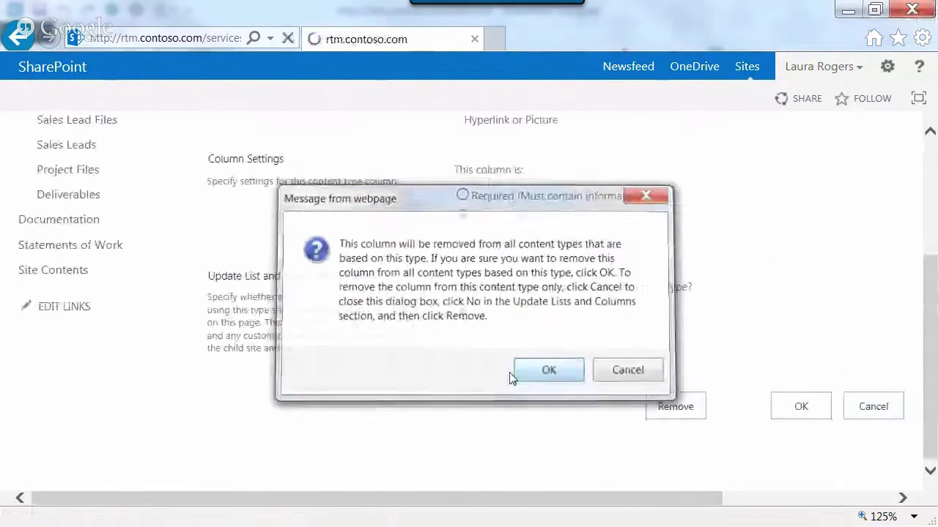
pyautogui.click(549, 370)
# Open the Resource Assigned content type and remove its Custom Form column.
pyautogui.click(251, 176)
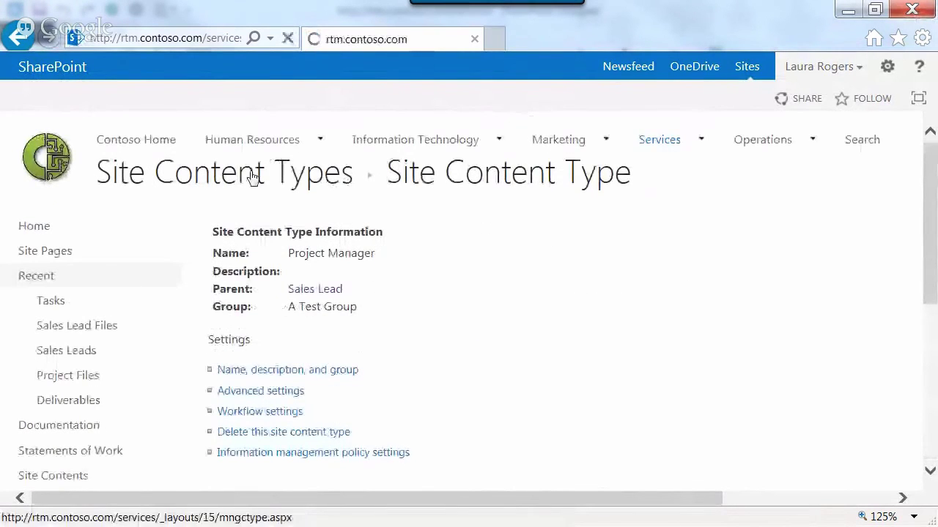
pyautogui.scroll(-3, 315, 324)
pyautogui.click(261, 247)
pyautogui.scroll(-5, 934, 367)
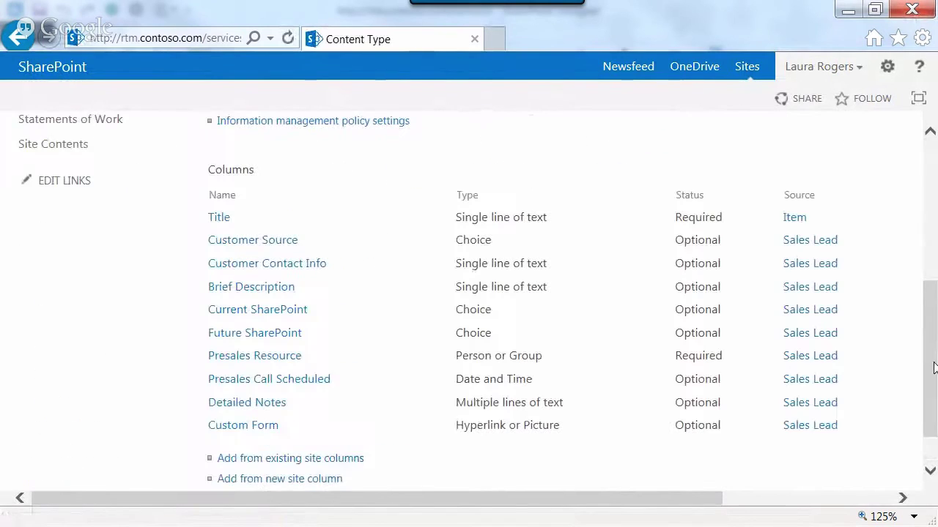
pyautogui.click(253, 427)
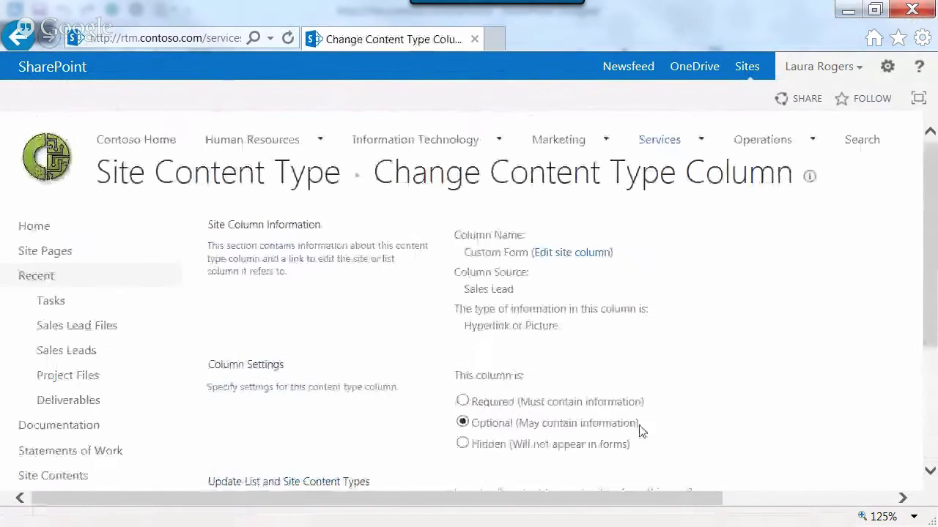
pyautogui.scroll(-3, 915, 384)
pyautogui.click(675, 408)
pyautogui.click(548, 372)
# Open the Resource Request content type, remove its Custom Form column, and return to the site content types list.
pyautogui.click(281, 178)
pyautogui.scroll(-2, 425, 366)
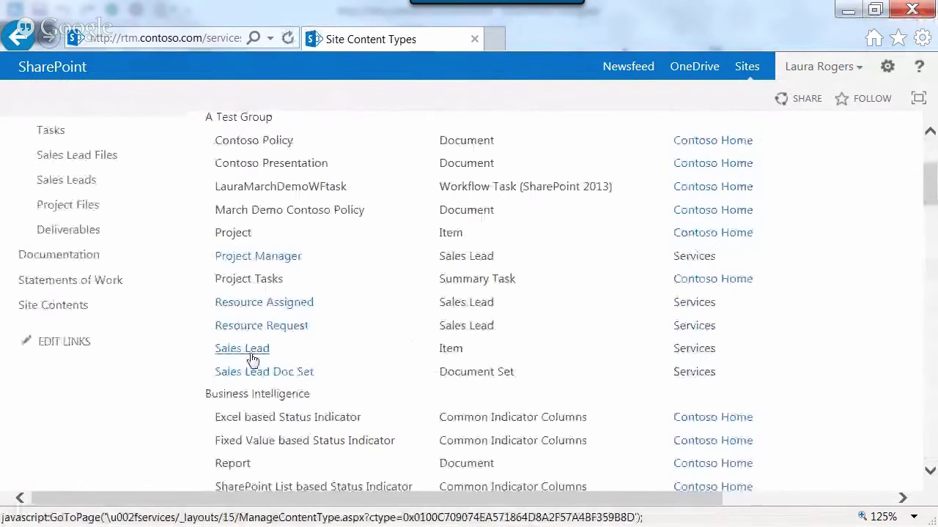
pyautogui.click(253, 328)
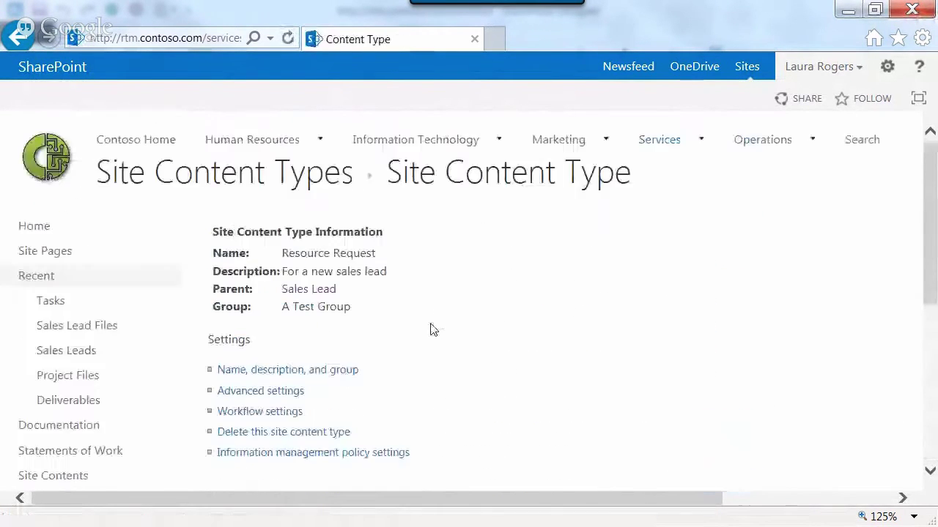
pyautogui.scroll(-5, 707, 364)
pyautogui.click(267, 373)
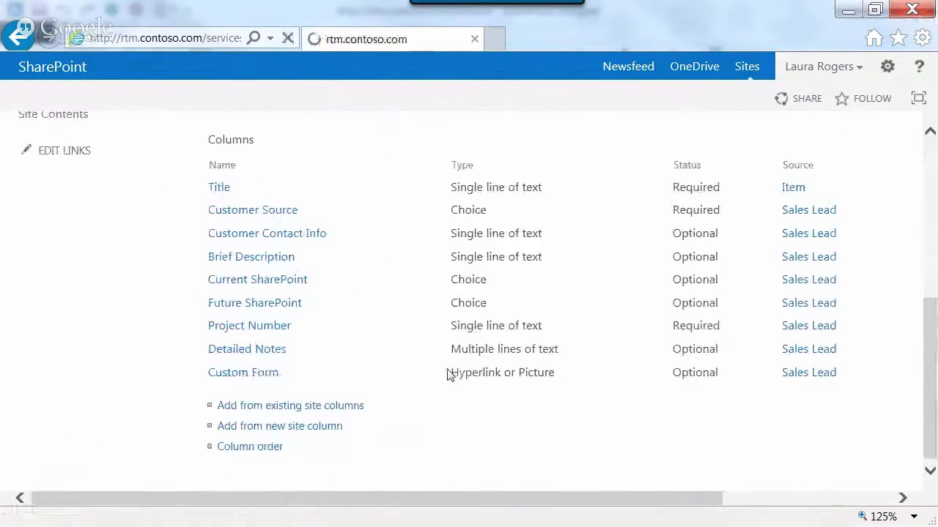
pyautogui.scroll(-3, 906, 341)
pyautogui.click(675, 406)
pyautogui.click(547, 375)
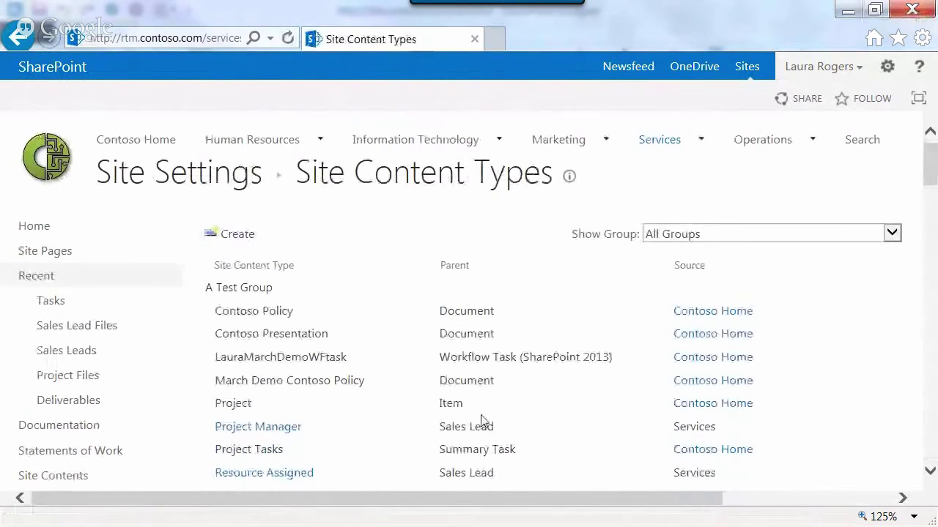
pyautogui.scroll(-3, 480, 418)
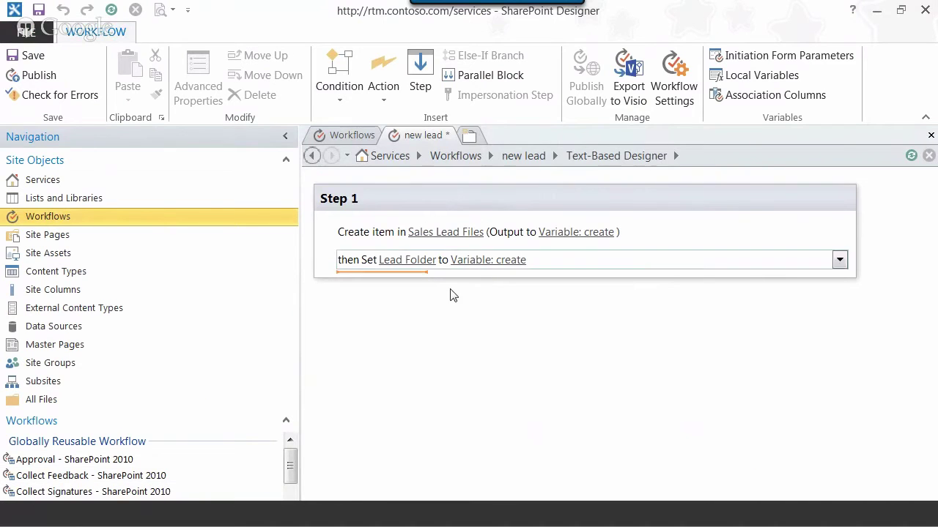
# In SharePoint Designer, refresh the site data and add a Set Field action for Custom Form below the Lead Folder action.
pyautogui.click(111, 10)
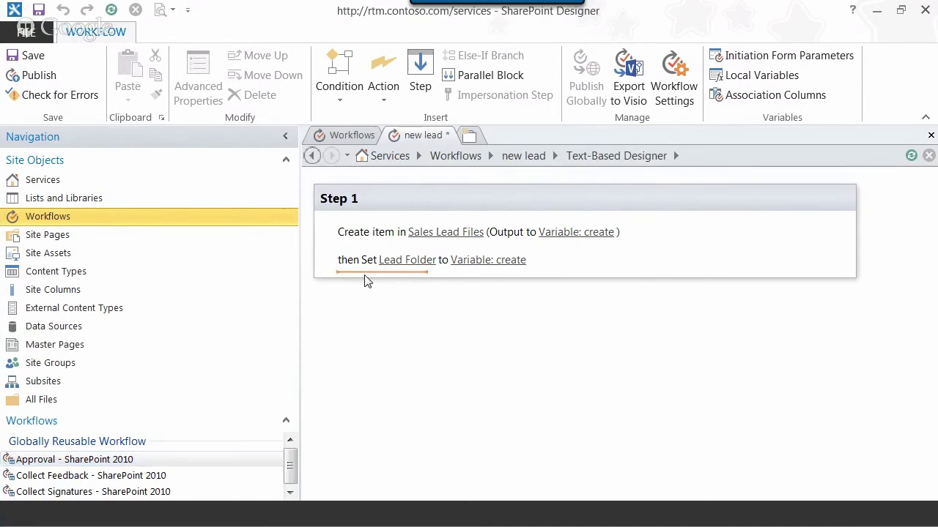
pyautogui.write('s')
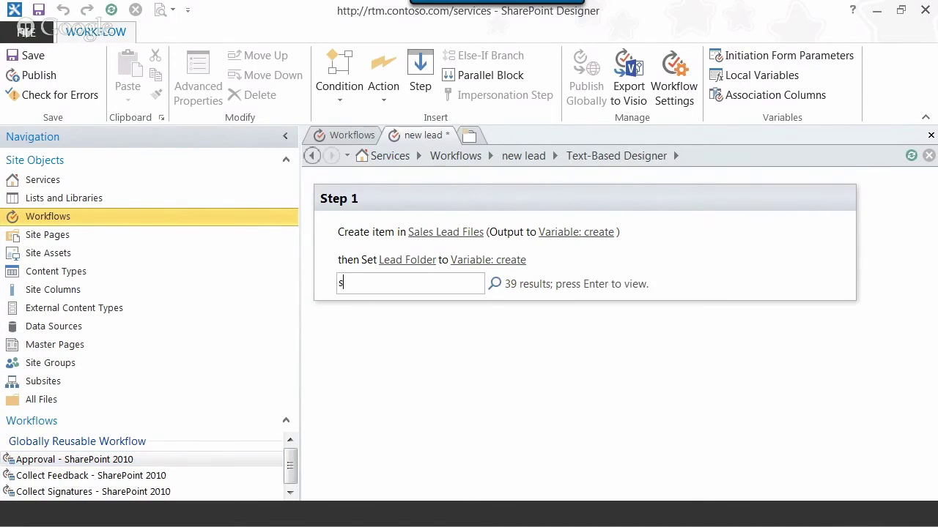
pyautogui.write('s f')
pyautogui.press('Return')
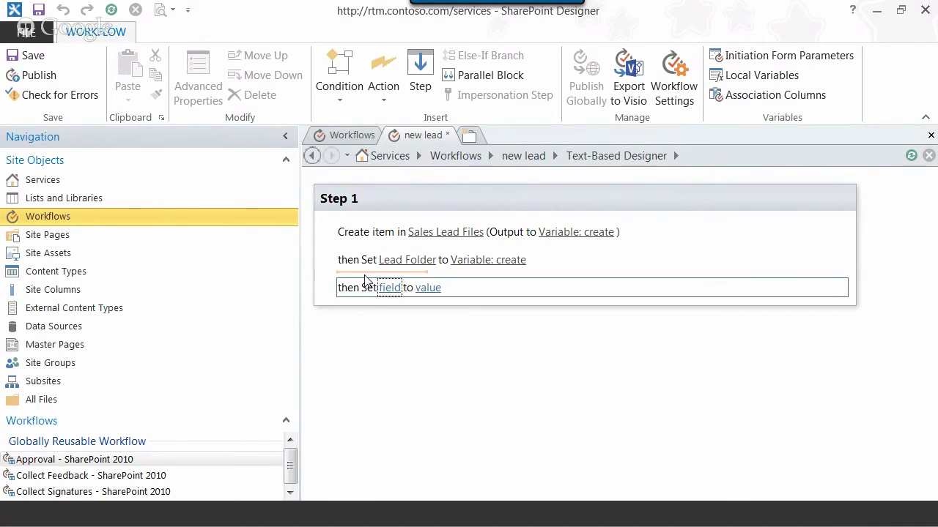
pyautogui.click(389, 288)
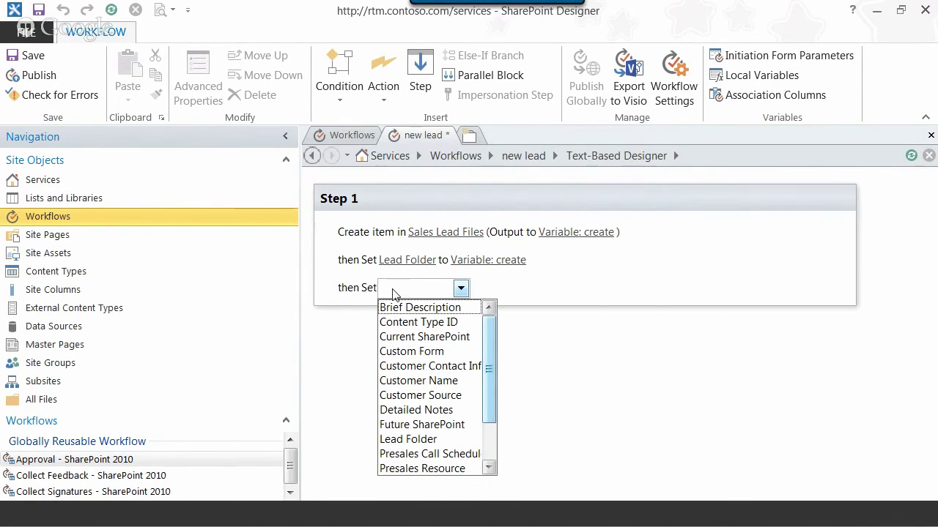
pyautogui.click(399, 349)
# Examine the hyperlink builder options offered for the Custom Form action's value.
pyautogui.click(473, 290)
pyautogui.click(541, 287)
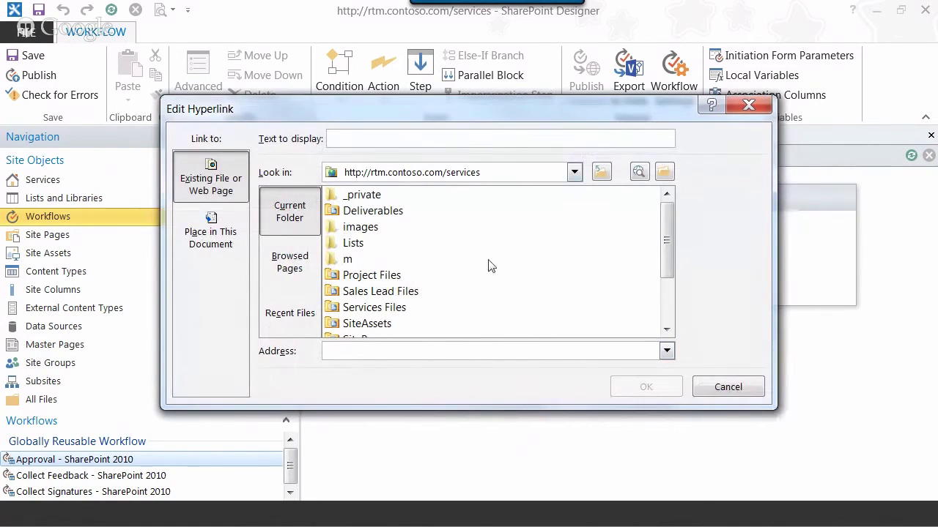
pyautogui.click(729, 388)
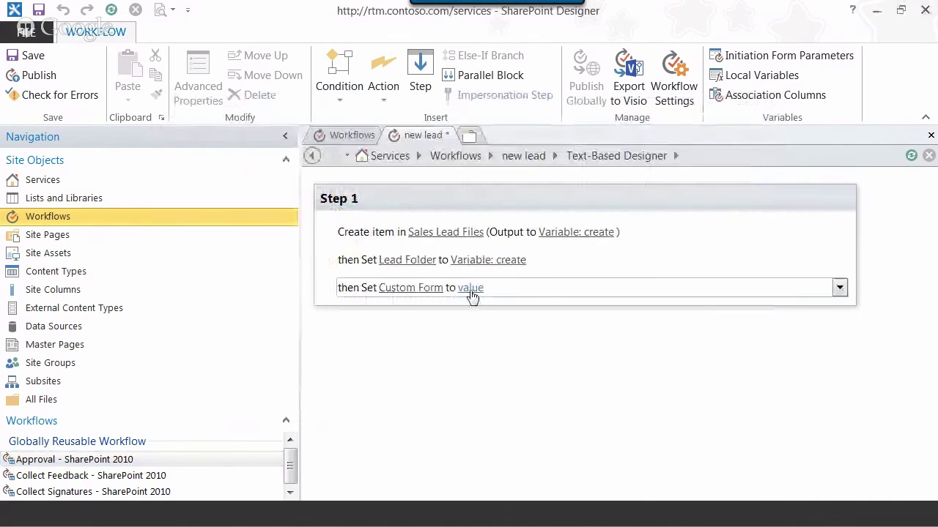
pyautogui.click(470, 288)
pyautogui.click(541, 288)
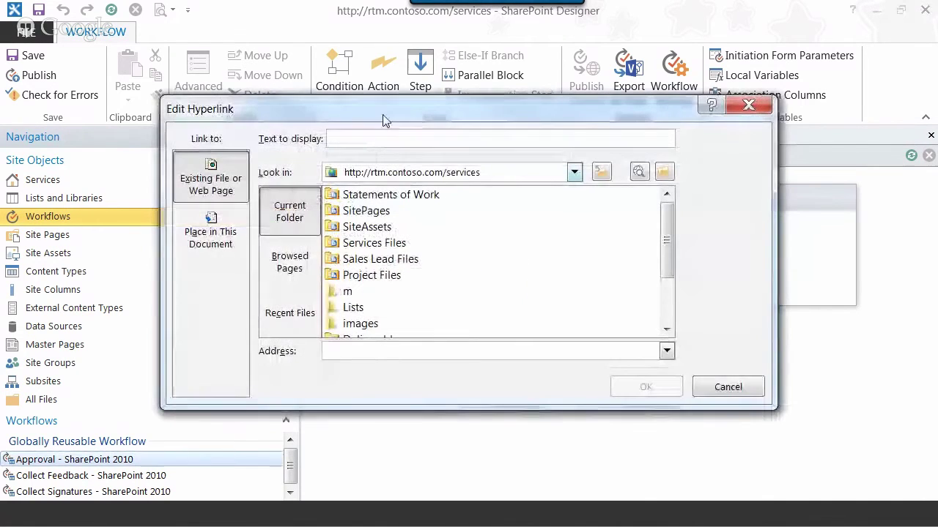
pyautogui.click(727, 387)
pyautogui.click(472, 289)
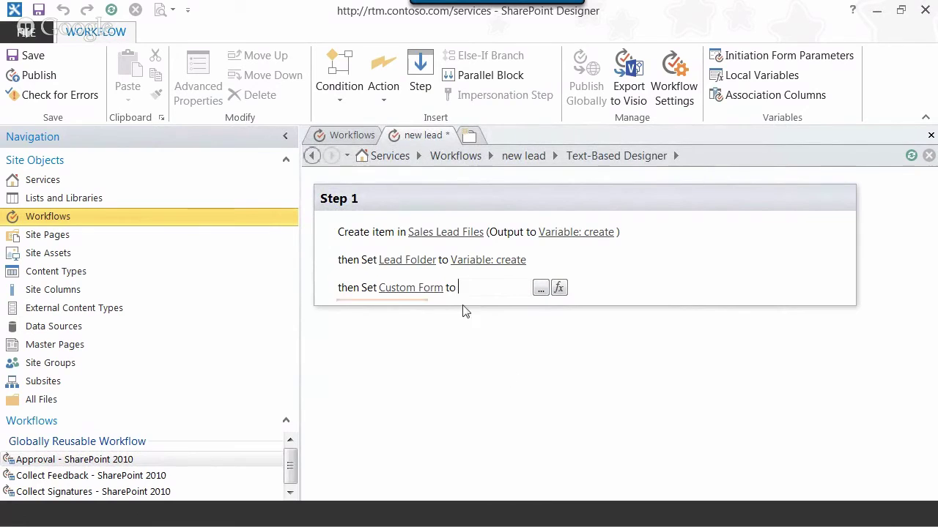
pyautogui.click(541, 289)
pyautogui.click(728, 387)
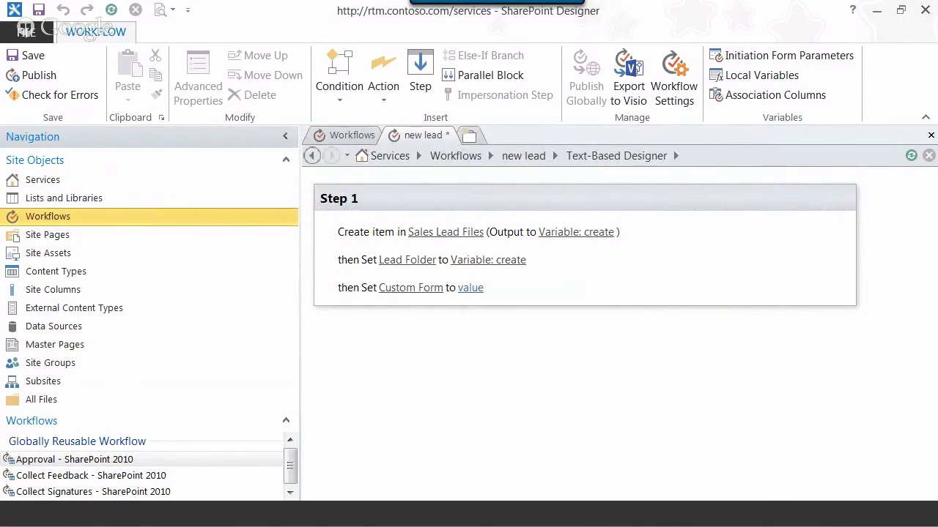
# Insert a Set Workflow Variable action above the Custom Form action, targeting a new String variable named FormLink.
pyautogui.click(362, 281)
pyautogui.write('set w')
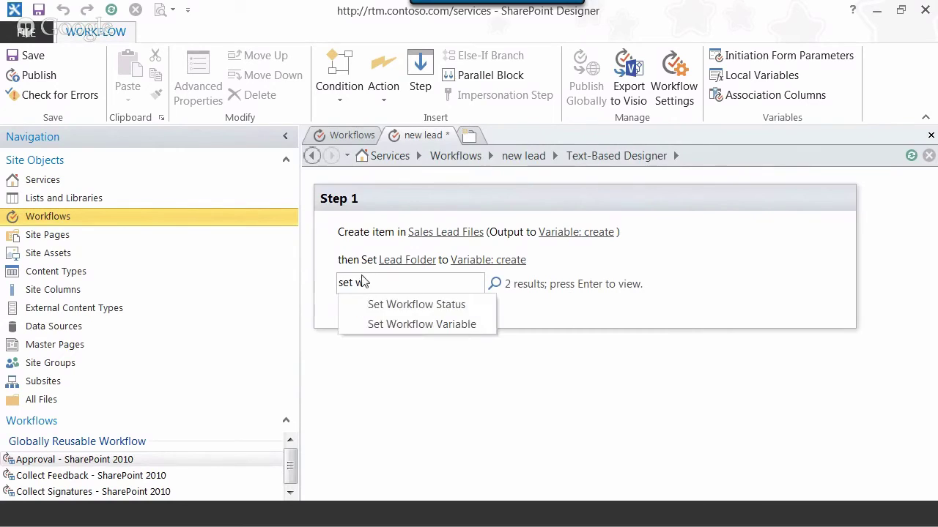
pyautogui.click(408, 326)
pyautogui.click(412, 289)
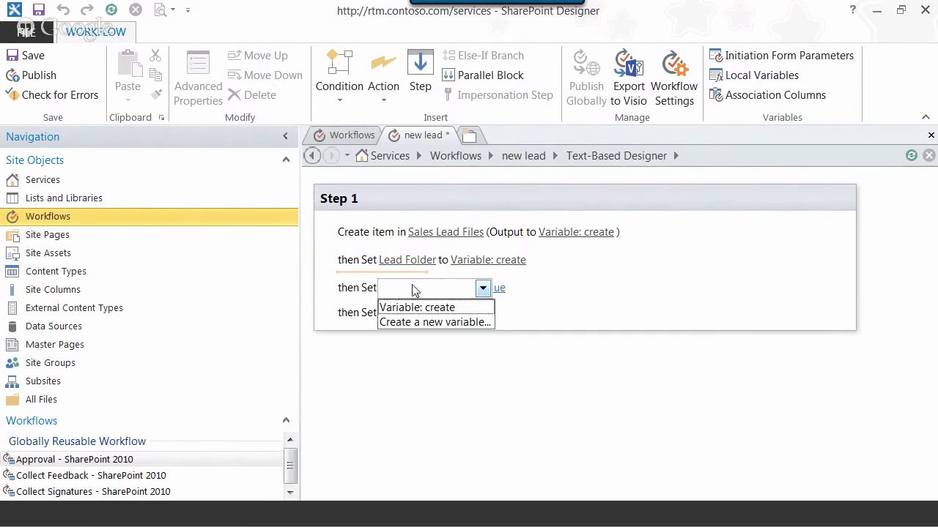
pyautogui.click(432, 323)
pyautogui.write('FormLink')
pyautogui.press('Tab')
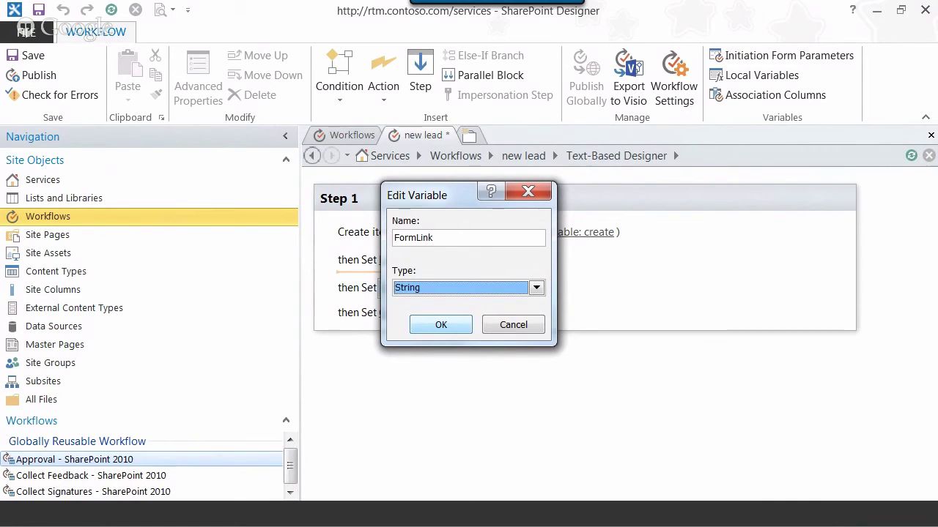
pyautogui.click(417, 327)
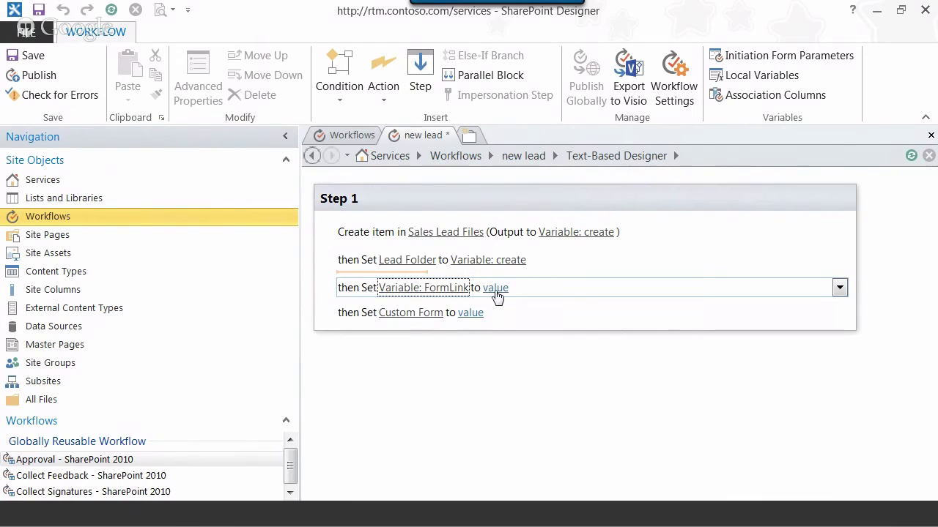
# Compare the value builder for the FormLink variable with the one for the Custom Form field.
pyautogui.click(359, 293)
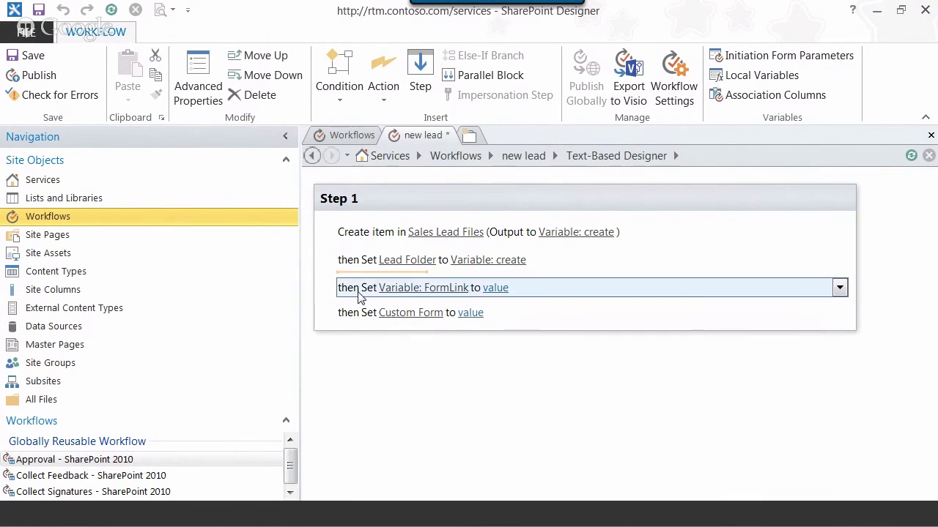
pyautogui.click(489, 289)
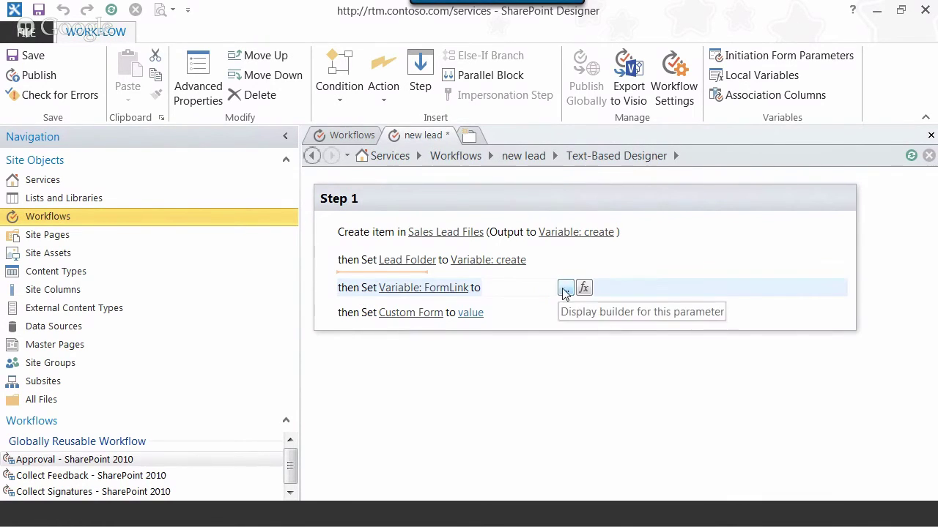
pyautogui.click(565, 289)
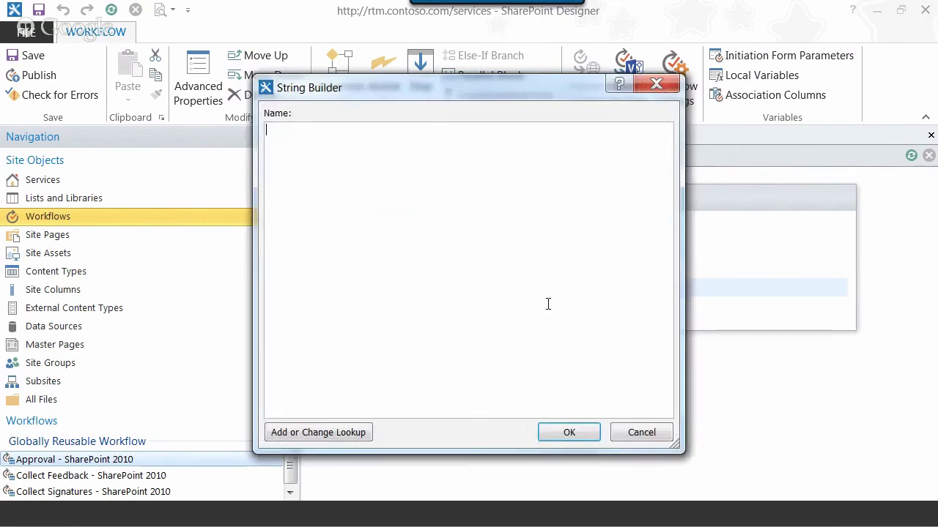
pyautogui.click(633, 432)
pyautogui.click(473, 313)
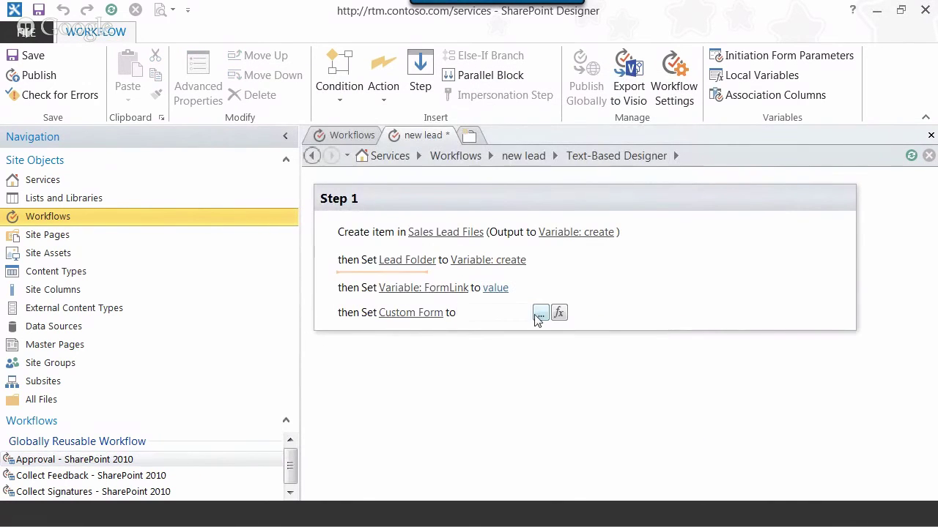
pyautogui.click(540, 314)
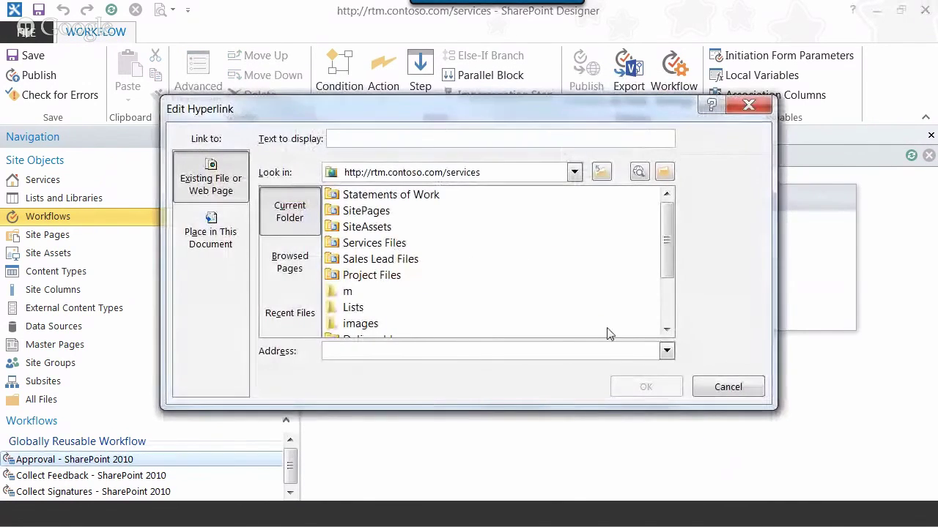
pyautogui.click(733, 391)
# Move the FormLink variable action up so it sits directly above the Lead Folder action.
pyautogui.click(345, 314)
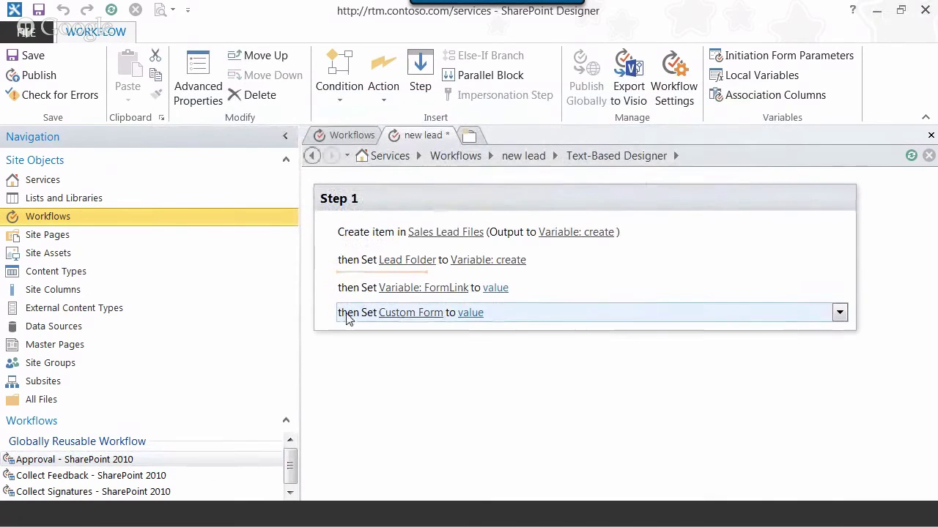
pyautogui.click(356, 292)
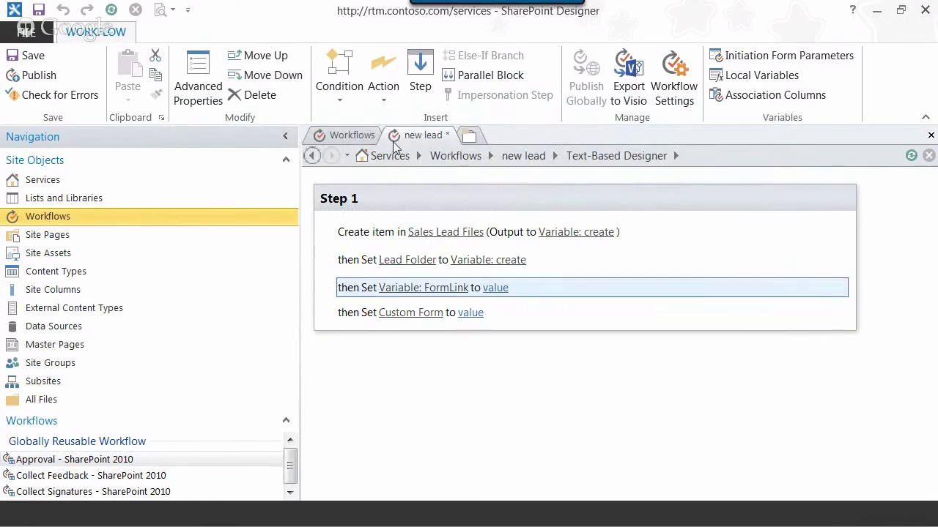
pyautogui.click(258, 56)
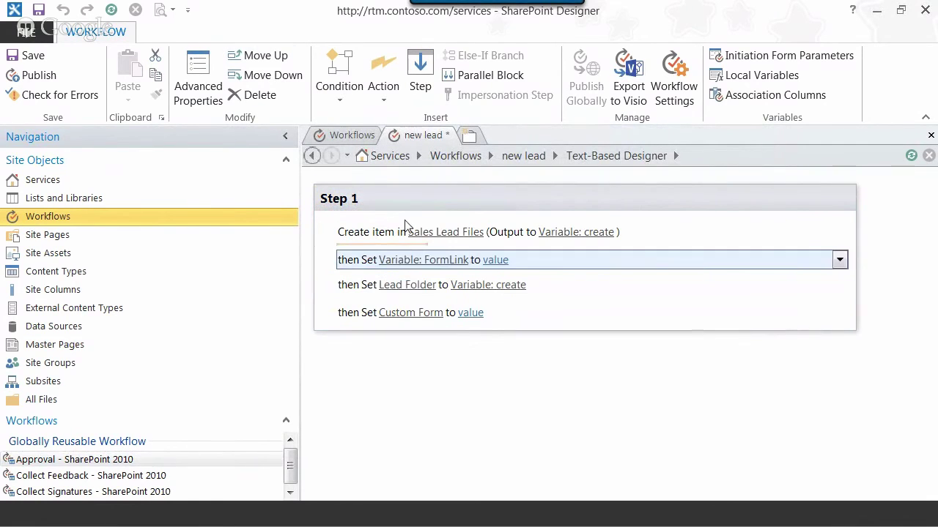
# Copy the complete Sales_Leads EditForm.aspx URL from Notepad and paste it into the String Builder for the FormLink value.
pyautogui.click(496, 261)
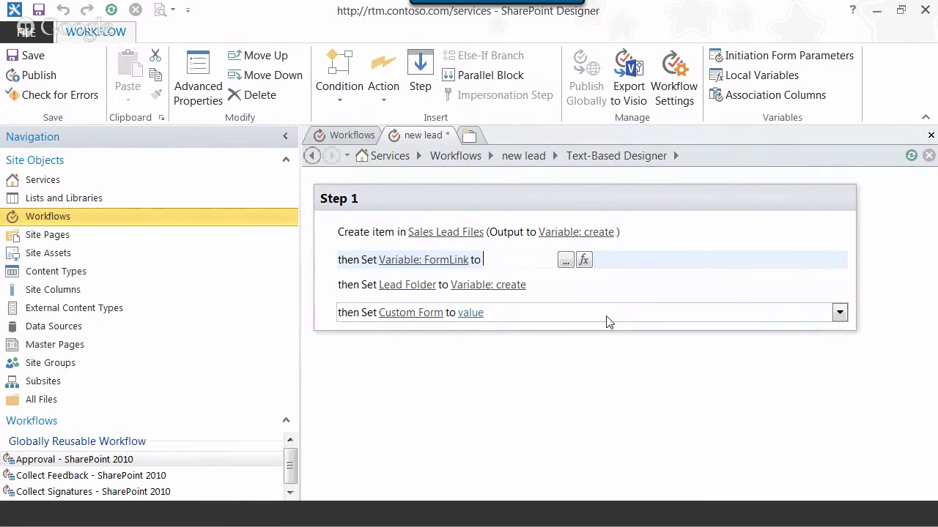
pyautogui.click(565, 261)
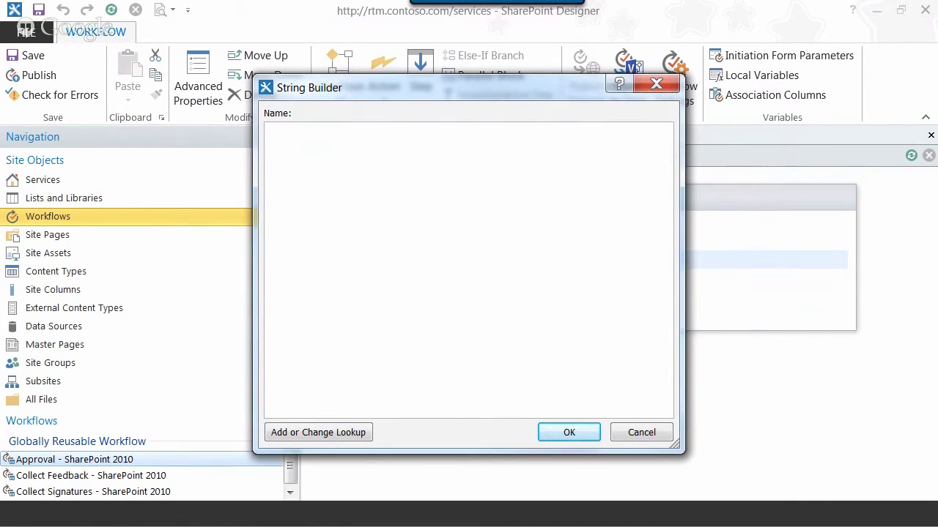
pyautogui.hotkey('alt', 'Tab')
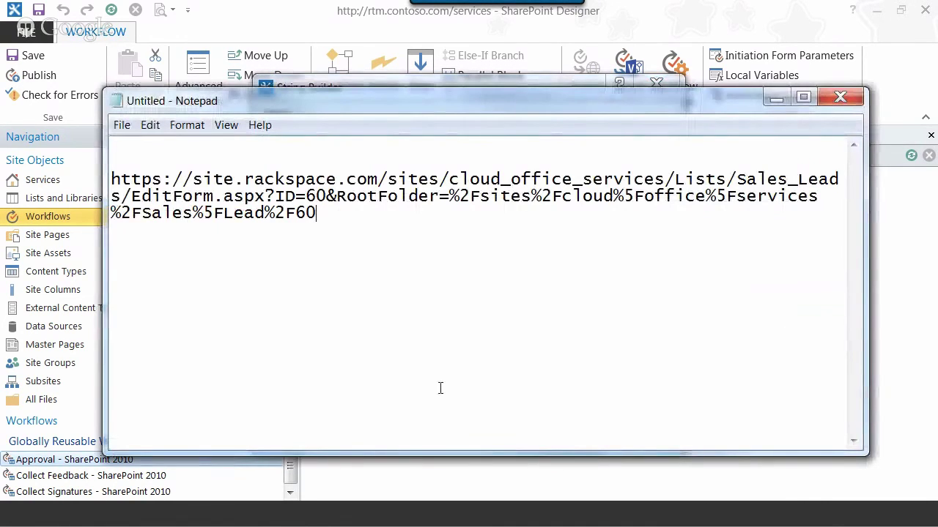
pyautogui.moveTo(319, 220); pyautogui.dragTo(112, 179)
pyautogui.hotkey('ctrl', 'c')
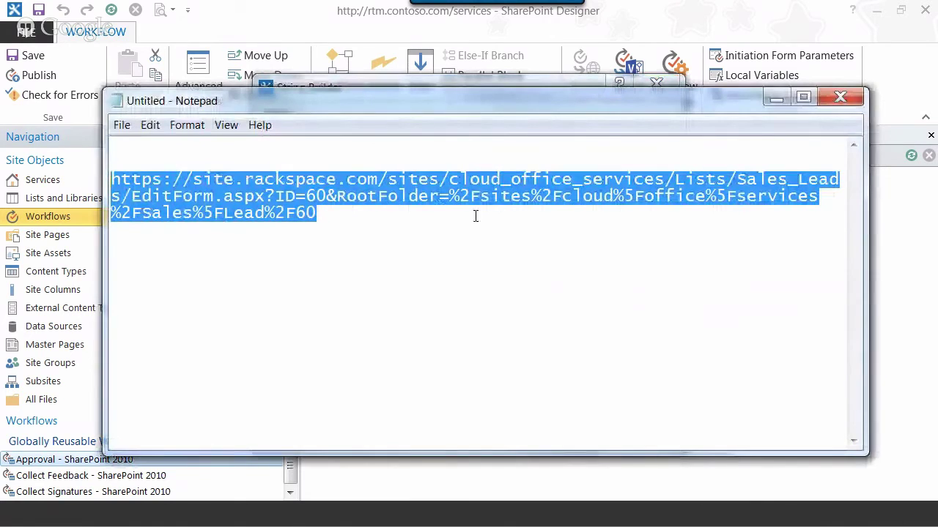
pyautogui.hotkey('alt', 'Tab')
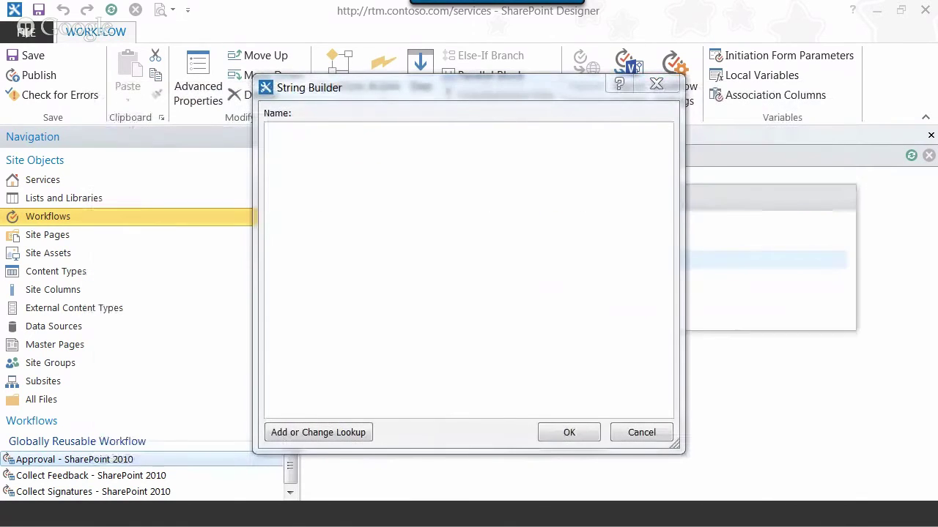
pyautogui.hotkey('ctrl', 'v')
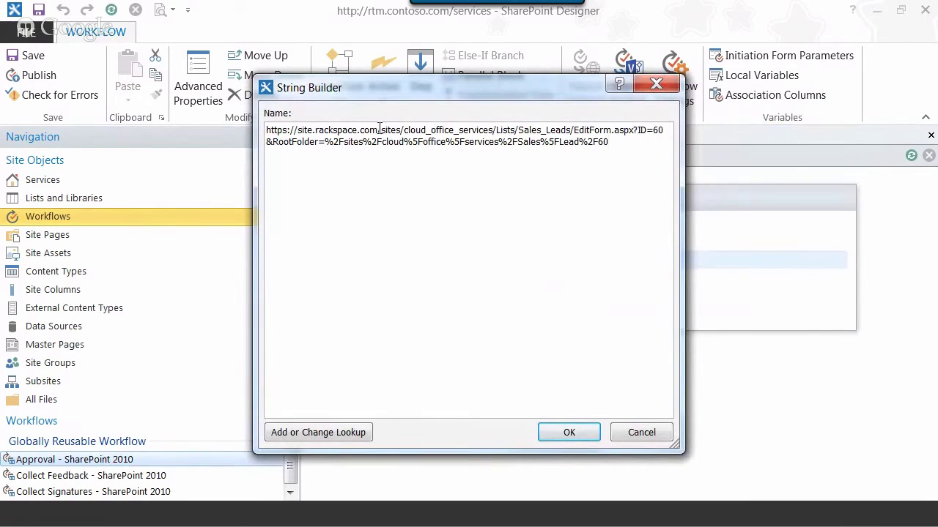
pyautogui.moveTo(379, 130); pyautogui.dragTo(227, 129)
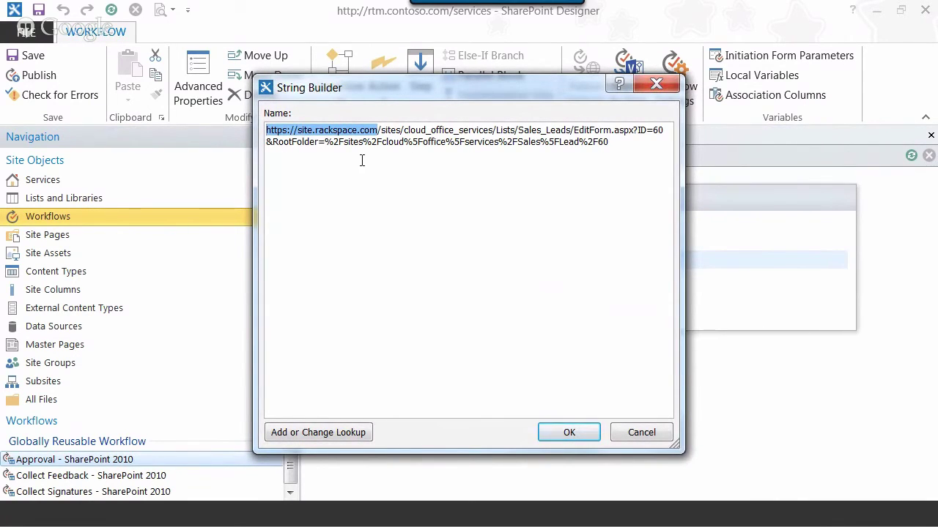
pyautogui.press('Delete')
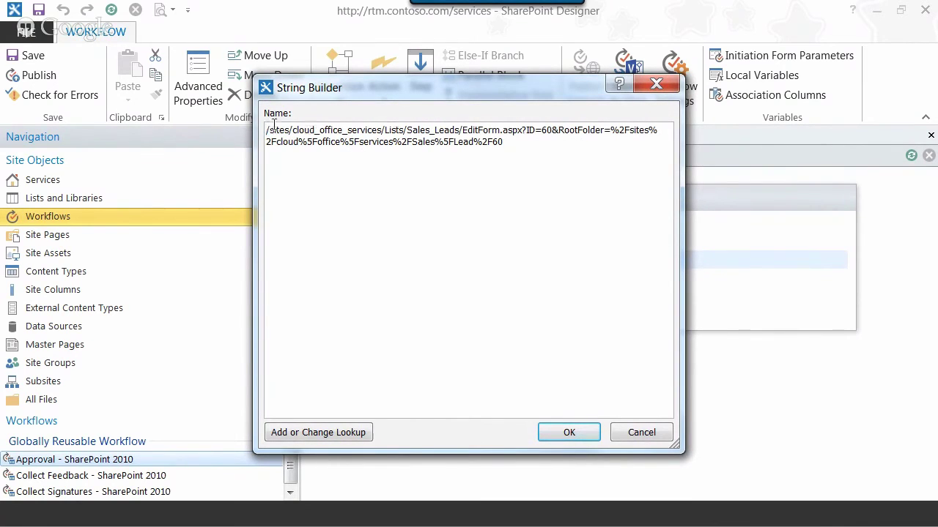
pyautogui.moveTo(268, 130); pyautogui.dragTo(382, 131)
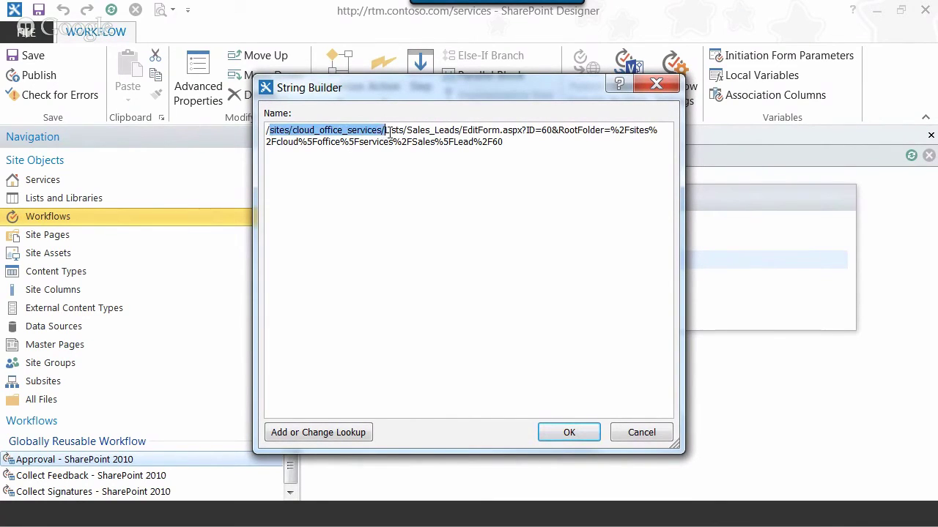
pyautogui.press('Delete')
pyautogui.write('sefvice')
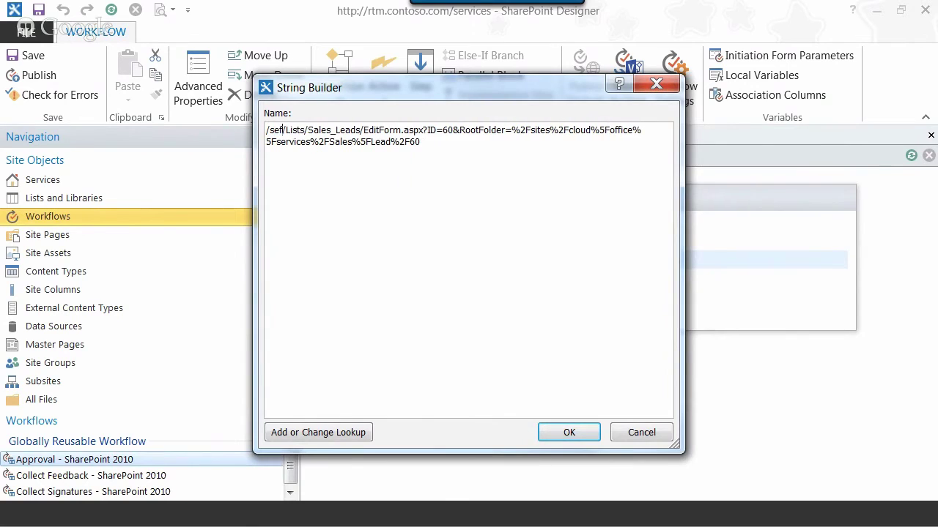
pyautogui.write('s;')
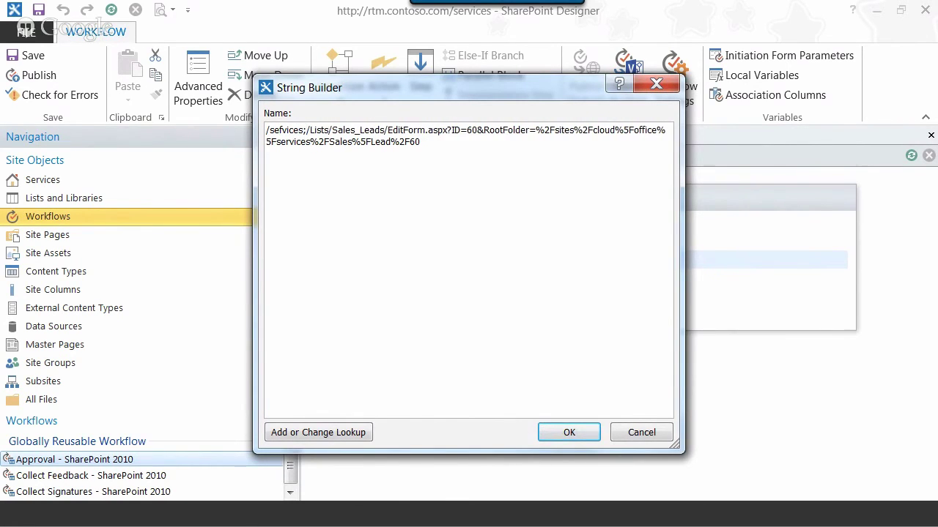
pyautogui.press('BackSpace')
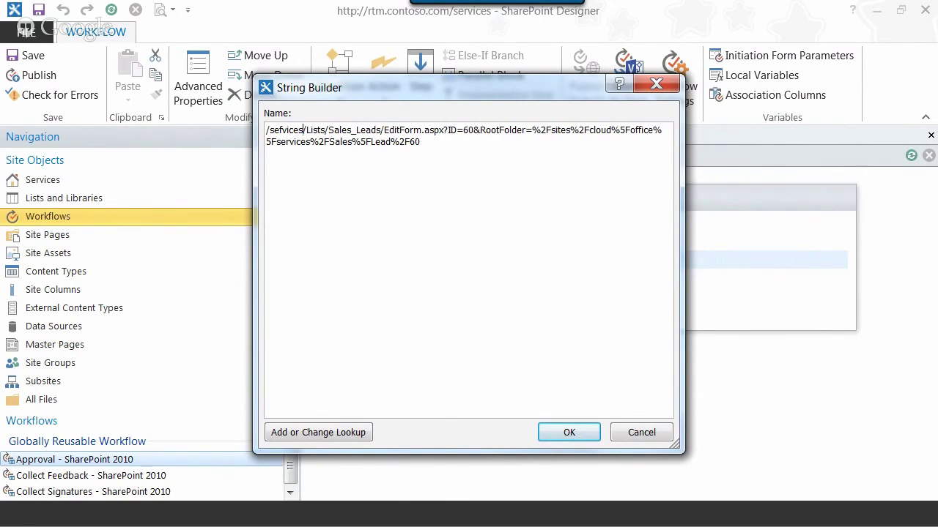
pyautogui.click(279, 130)
pyautogui.press('BackSpace')
pyautogui.write('r')
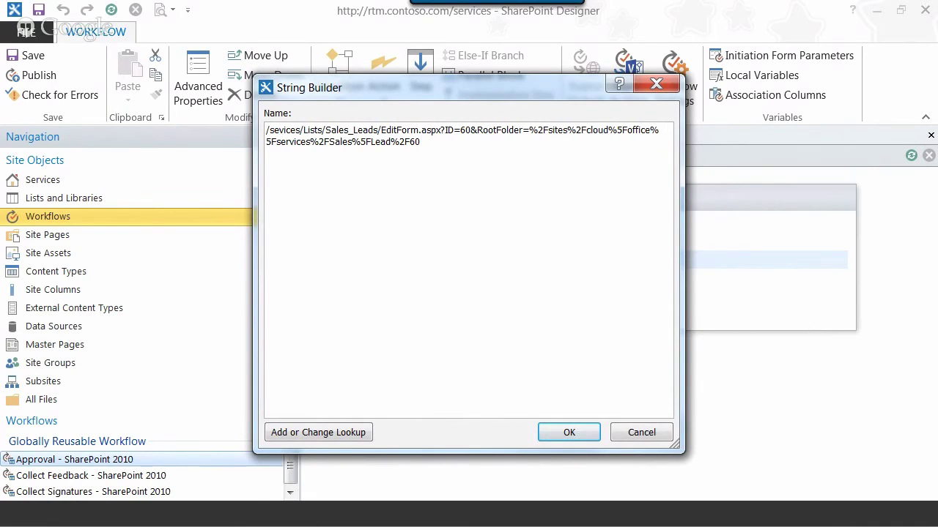
pyautogui.write('r')
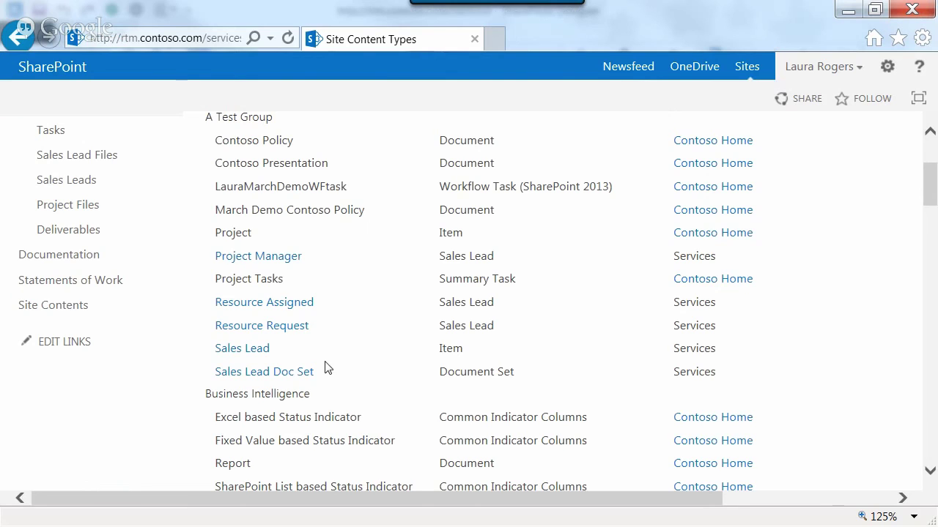
# Replace the underscore in the URL's list name with %20 so it reads Sales%20Leads.
pyautogui.scroll(3, 325, 367)
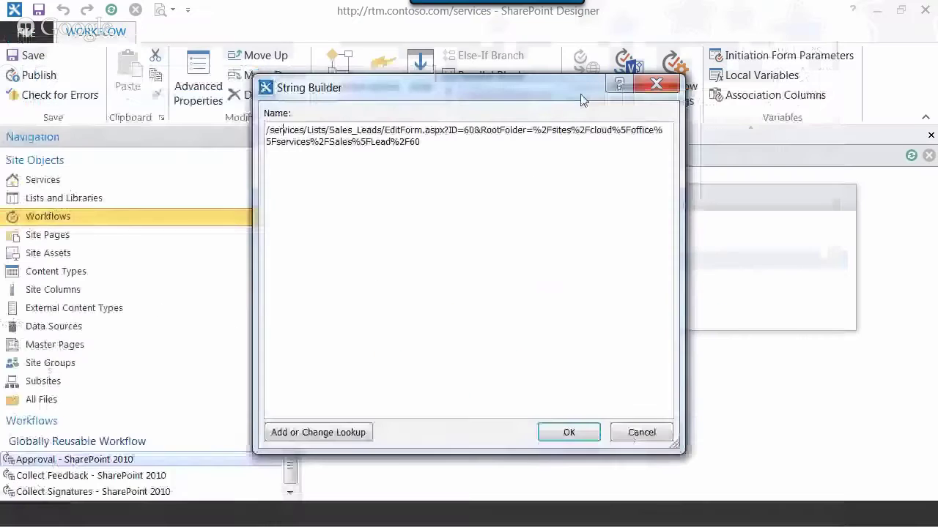
pyautogui.click(356, 129)
pyautogui.press('BackSpace')
pyautogui.write('%20')
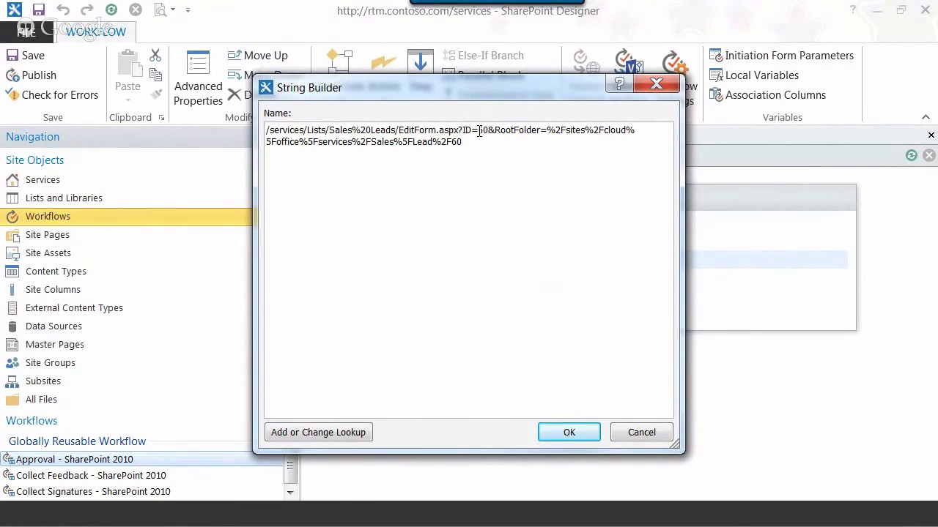
# Replace the 60 after ID= in the URL with a lookup to the Current Item's ID field.
pyautogui.moveTo(478, 131); pyautogui.dragTo(487, 132)
pyautogui.click(339, 433)
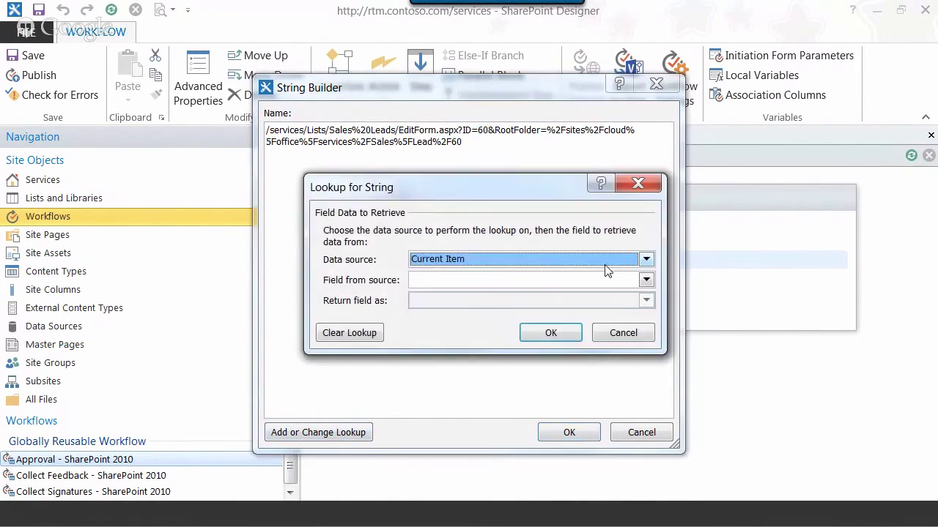
pyautogui.press('Tab')
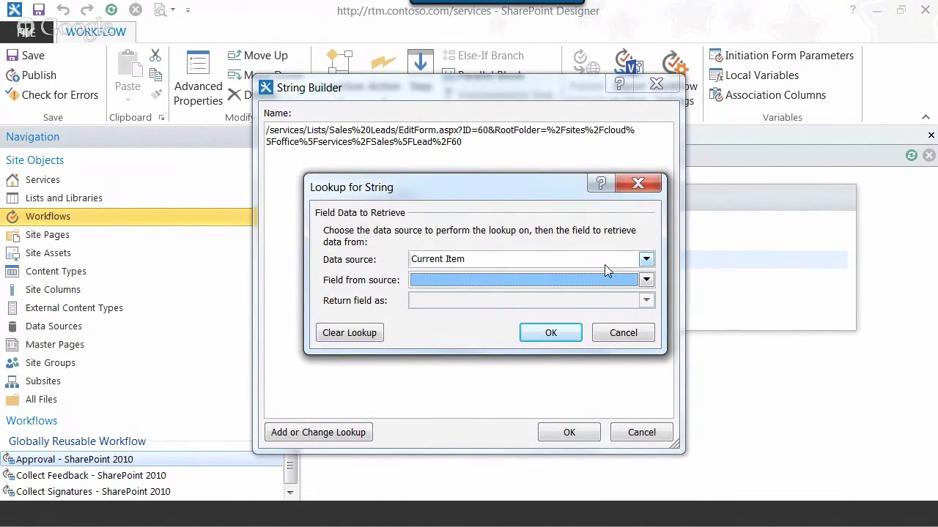
pyautogui.write('ID')
pyautogui.click(547, 334)
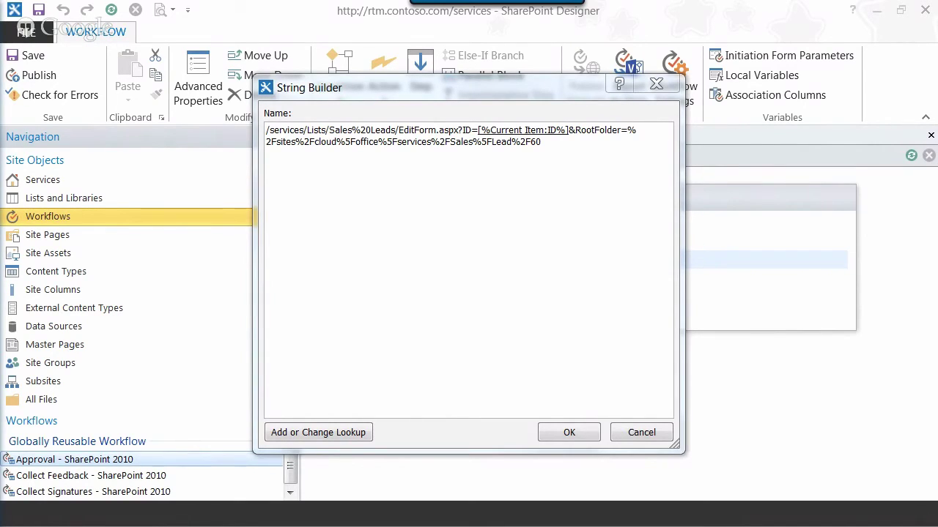
# Switch to the browser and open the Testing document set from the AdventureWorks lead's edit form.
pyautogui.click(557, 147)
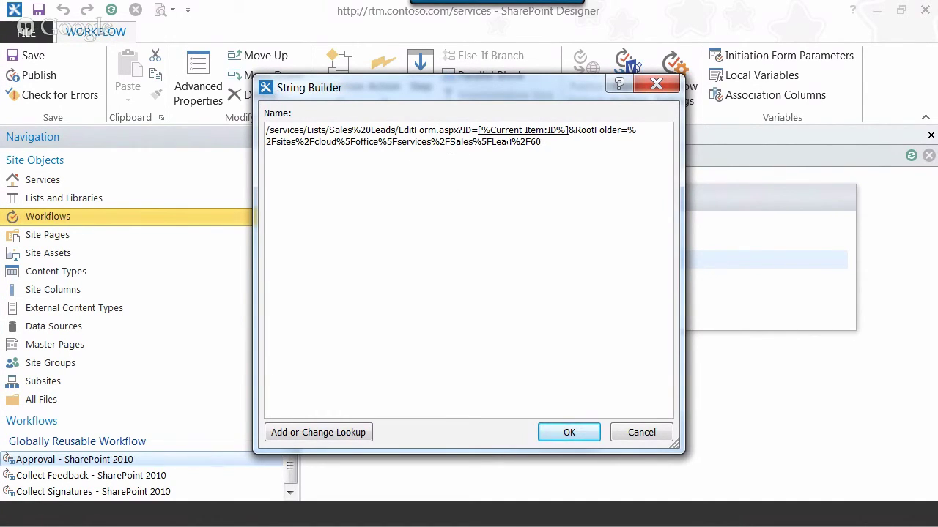
pyautogui.moveTo(532, 143); pyautogui.dragTo(265, 160)
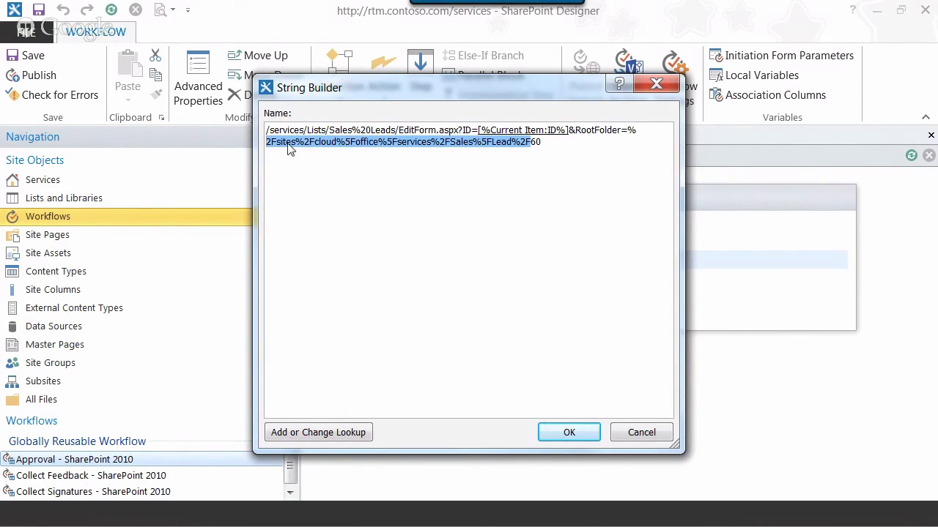
pyautogui.click(290, 149)
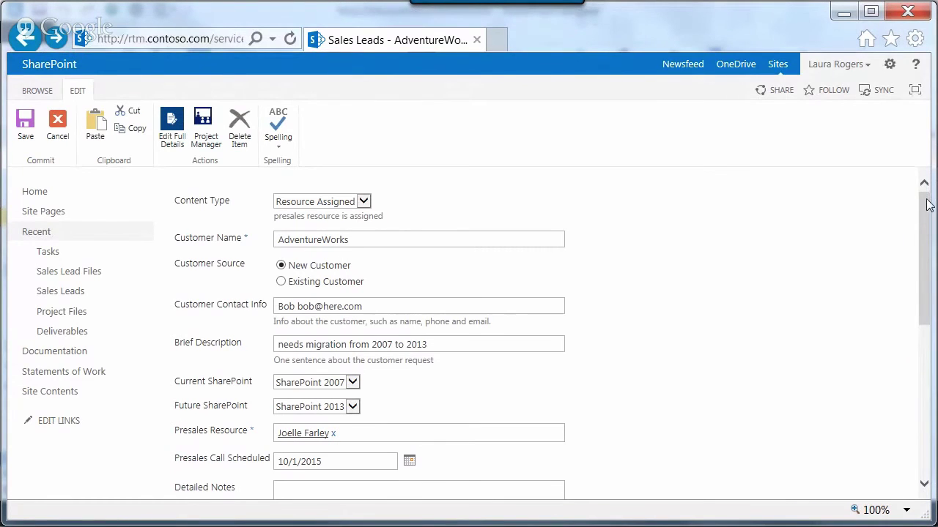
pyautogui.scroll(-5, 927, 205)
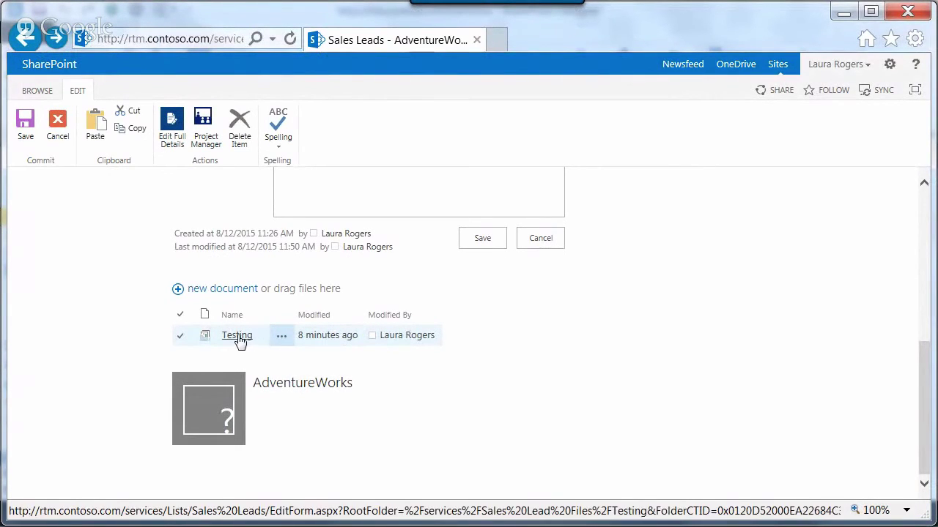
pyautogui.click(204, 334)
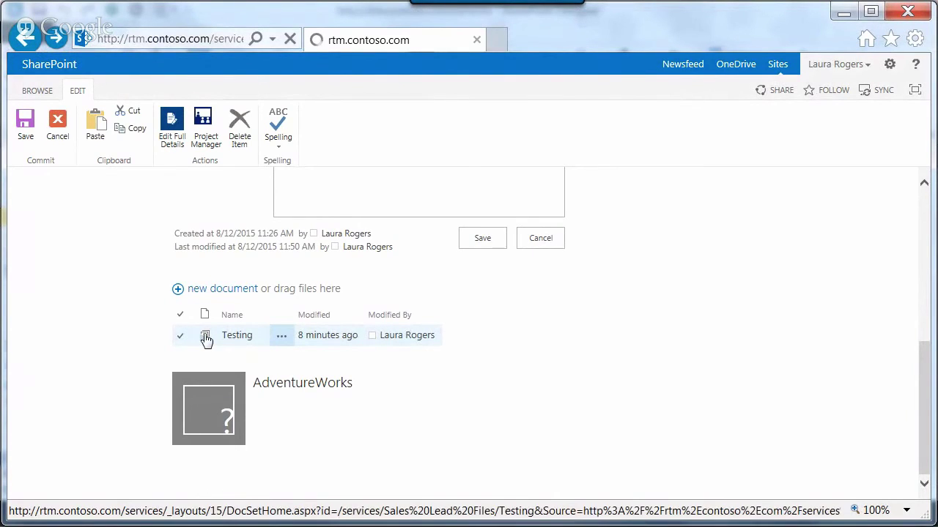
pyautogui.click(25, 35)
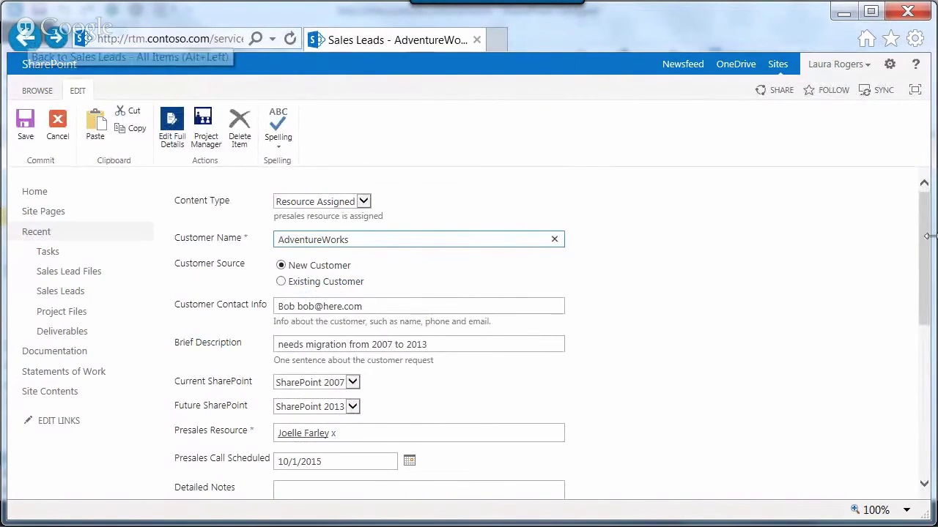
pyautogui.scroll(-3, 915, 340)
pyautogui.click(238, 416)
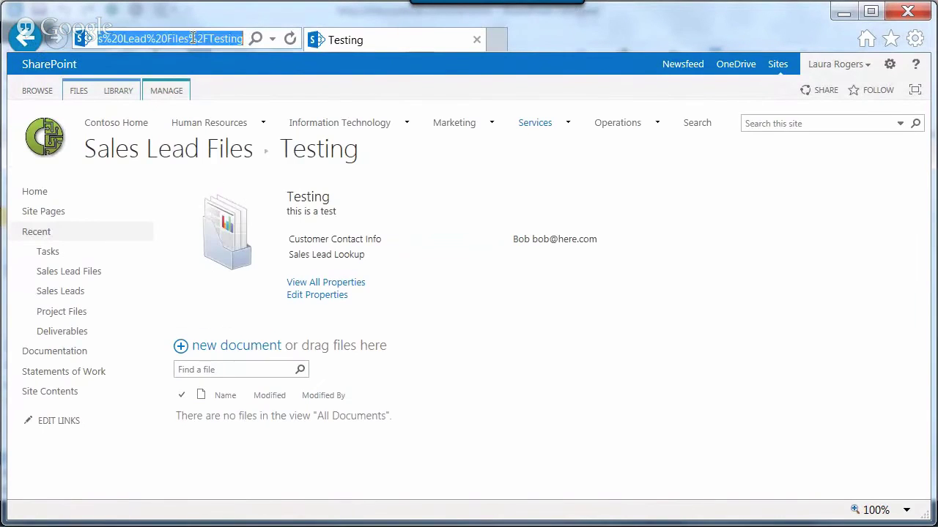
# Copy the Testing document set's full page URL into Notepad, below the existing EditForm URL.
pyautogui.moveTo(220, 126)
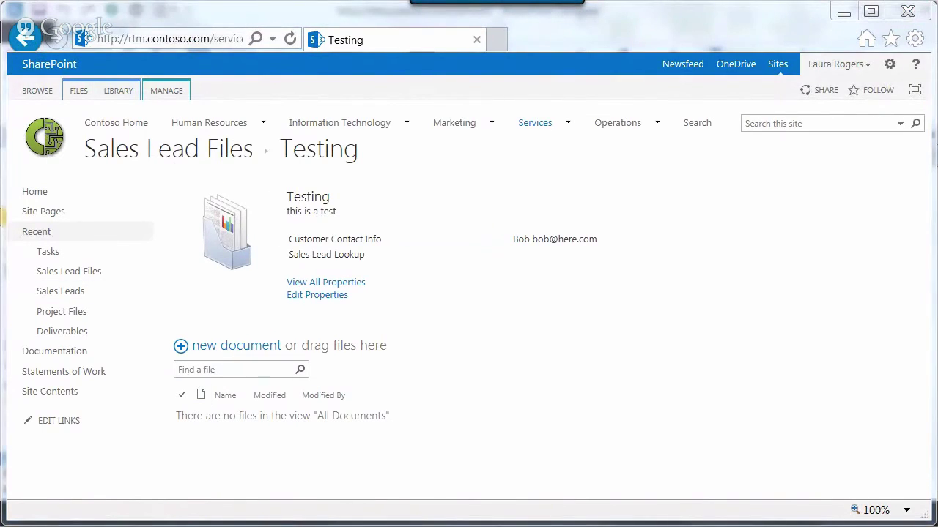
pyautogui.hotkey('alt', 'Tab')
pyautogui.click(338, 253)
pyautogui.press('Return')
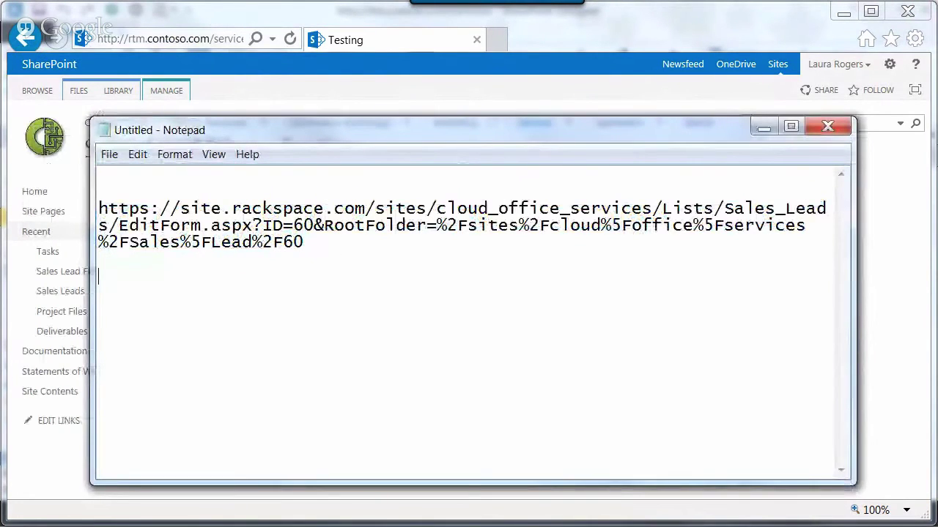
pyautogui.write('http://rtm.contoso.com/services/Sales%20Lead%20Files/Forms/Sales%20Lead%20Doc%20Set/docsethomepage.aspx?ID=2&FolderCTID=0x0120D52000EA22684C31BC394087E0D8DBBC51DB5400DAF16AC5EB11714BA644114EBD3902E4&List=8c2e600a-44b2-47e7-a6c8-de6799c1d242&RootFolder=%2Fservices%2FSales%20Lead%20Files%2FTesting&RecSrc=%2Fservices%2FSales%20Lead%20Files%2FTesting')
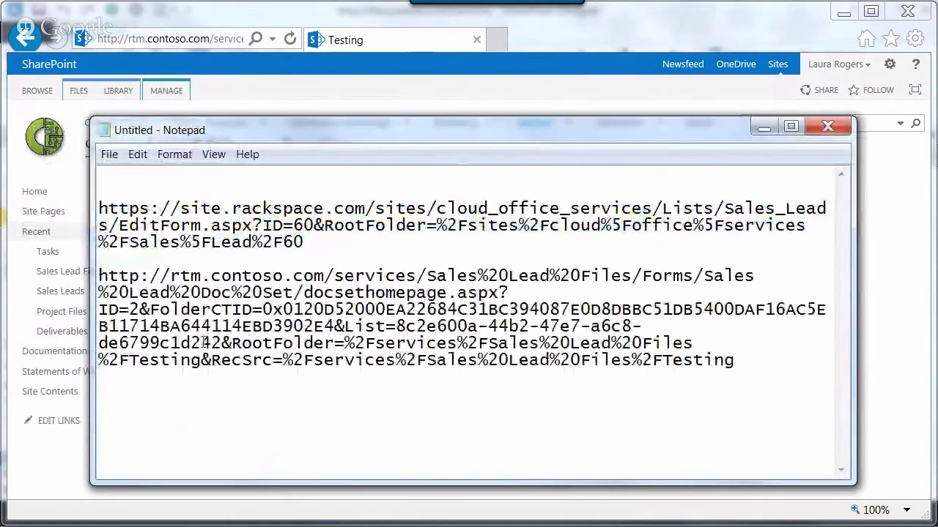
# Copy the Testing URL's ending from &RootFolder= onward and paste it over the old folder path after RootFolder= in the String Builder.
pyautogui.moveTo(222, 344); pyautogui.dragTo(733, 361)
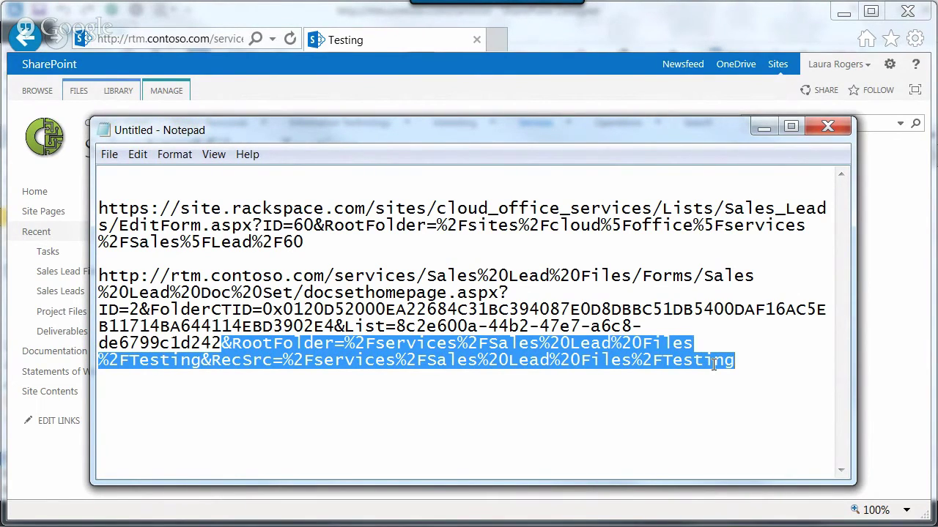
pyautogui.rightClick(286, 360)
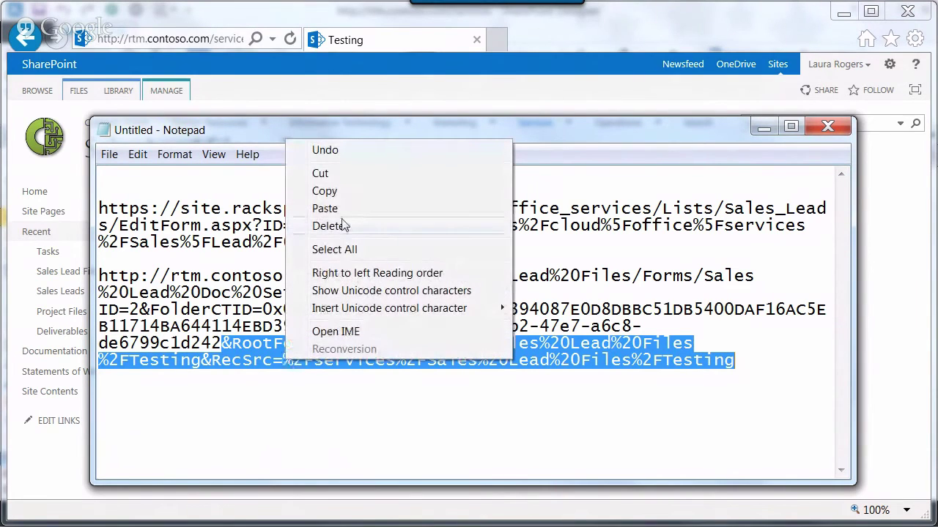
pyautogui.click(344, 194)
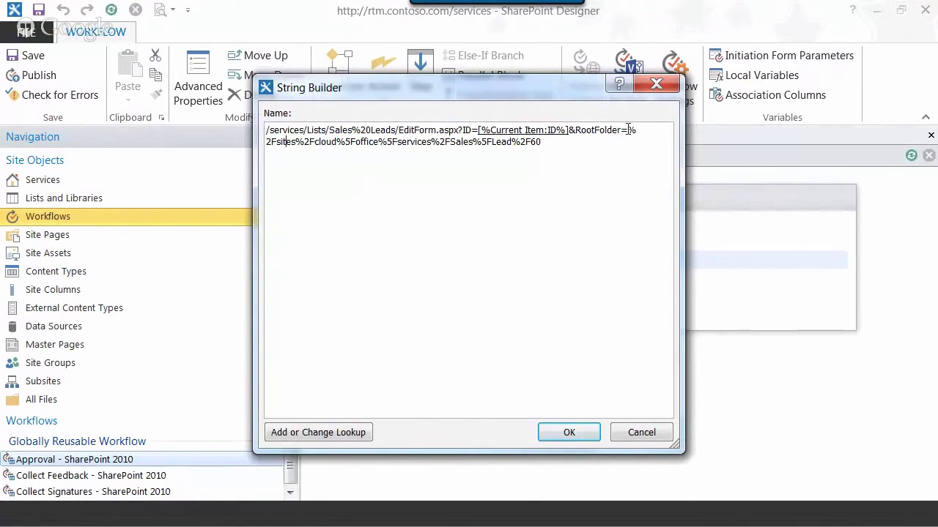
pyautogui.moveTo(628, 129); pyautogui.dragTo(638, 142)
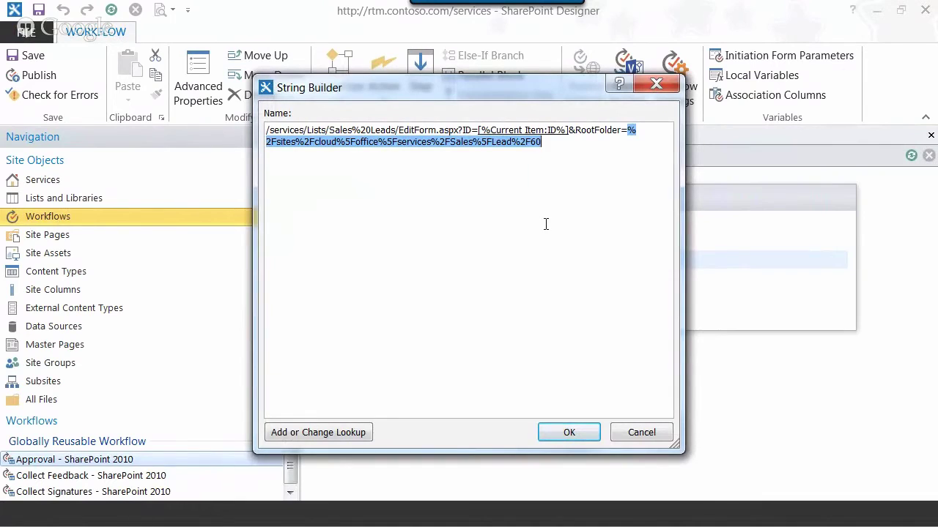
pyautogui.hotkey('ctrl', 'v')
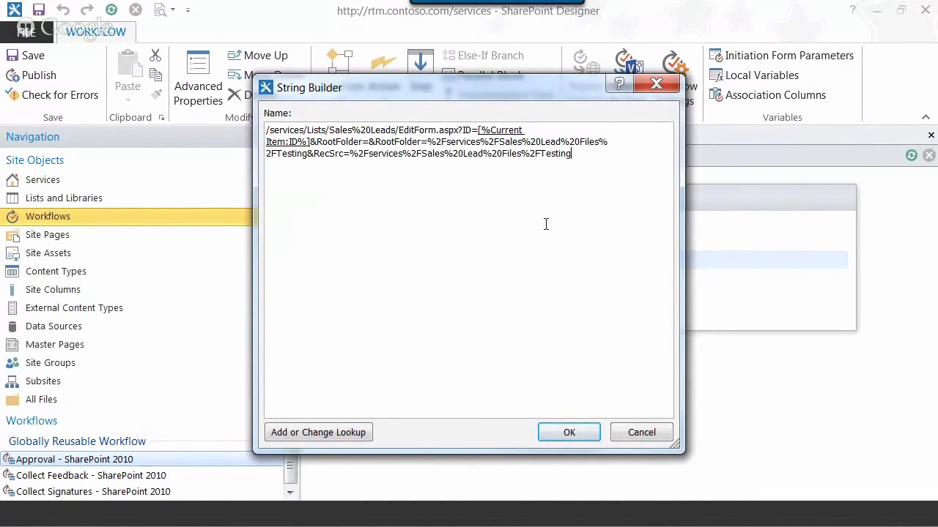
# Compare the pasted path with the original RootFolder parameter in Notepad, and delete the &RecSrc parameter from the end of the String Builder URL.
pyautogui.moveTo(455, 142); pyautogui.dragTo(512, 143)
pyautogui.click(338, 153)
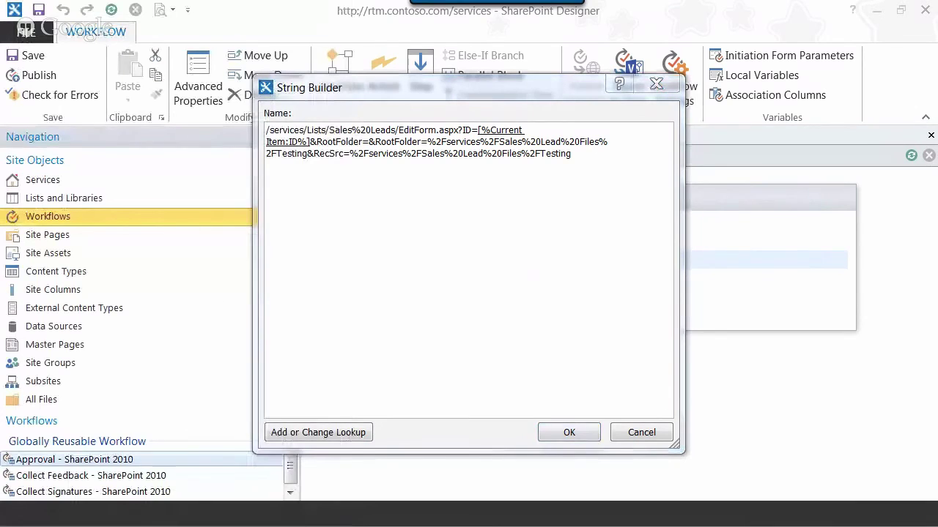
pyautogui.hotkey('alt', 'Tab')
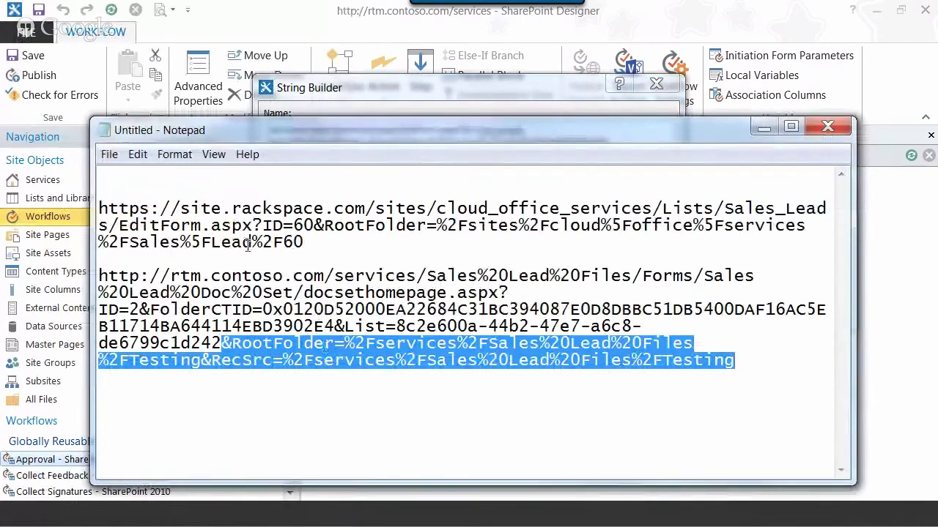
pyautogui.moveTo(324, 226); pyautogui.dragTo(642, 240)
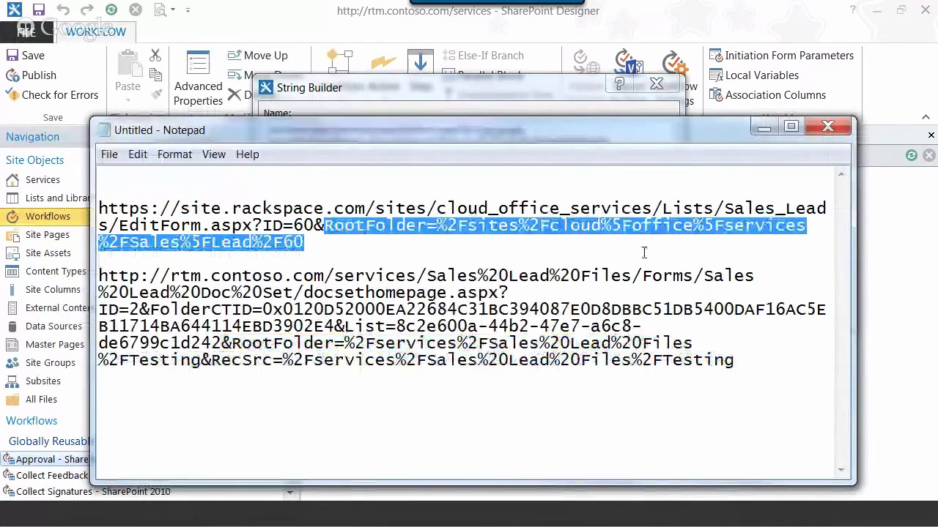
pyautogui.click(763, 128)
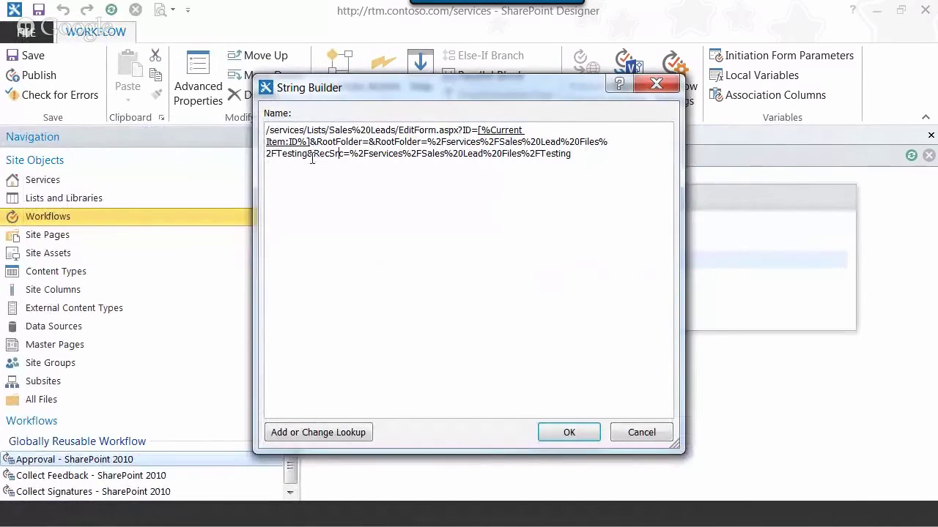
pyautogui.moveTo(306, 154); pyautogui.dragTo(579, 153)
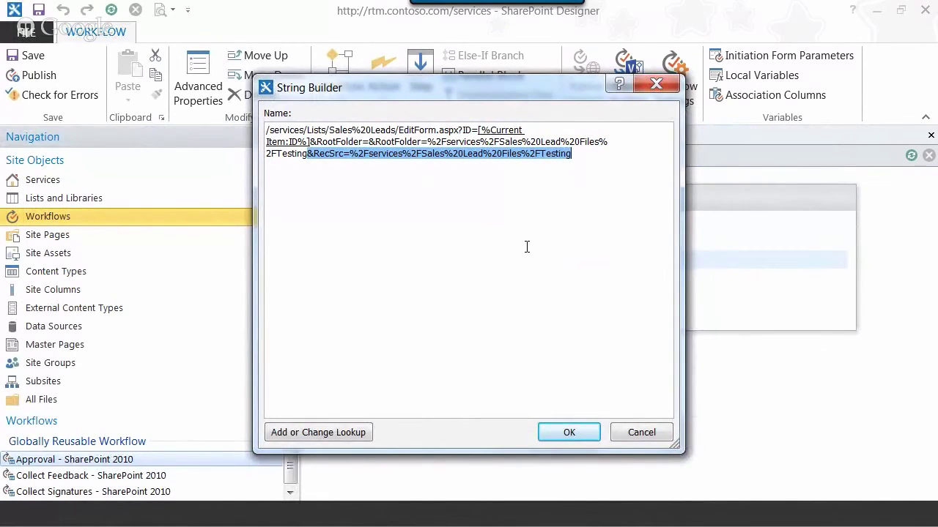
pyautogui.press('Delete')
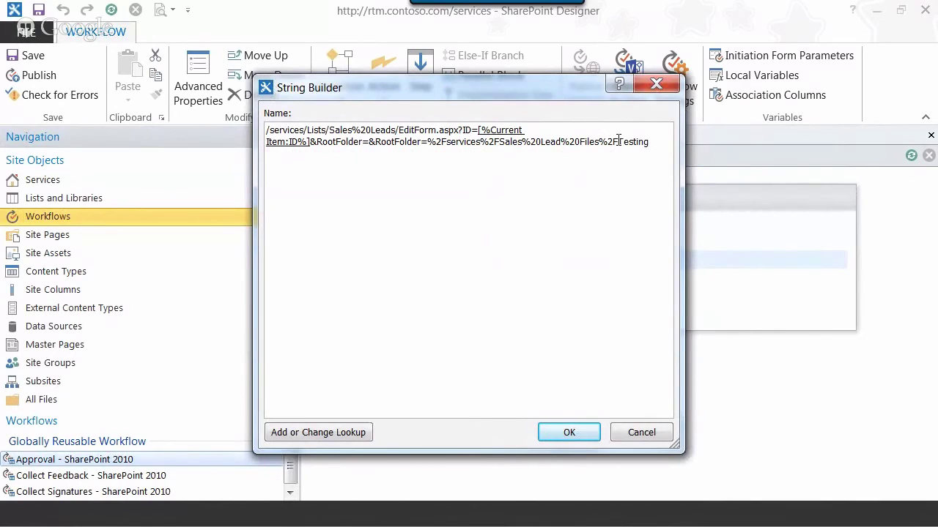
# Replace Testing at the end of the String Builder URL with a Current Item ID lookup, remove the duplicated &RootFolder=, and confirm the string.
pyautogui.moveTo(618, 142); pyautogui.dragTo(653, 143)
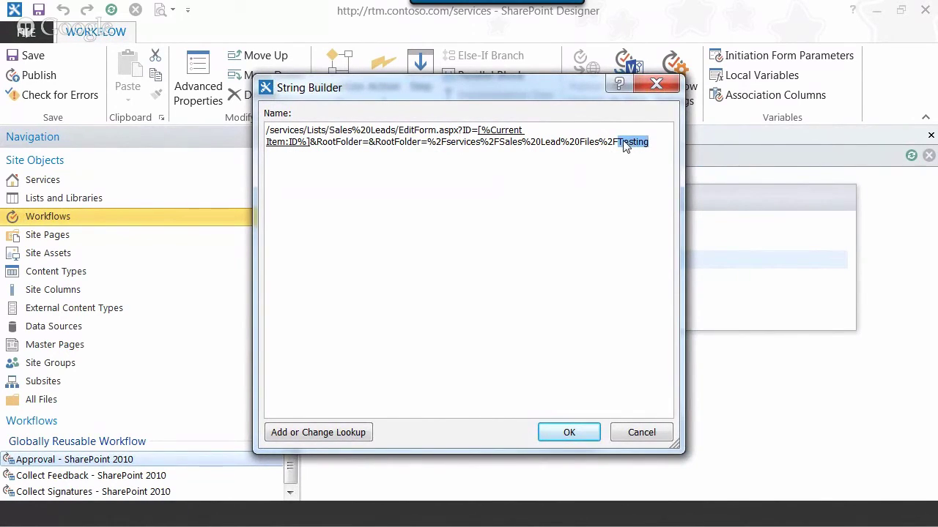
pyautogui.click(311, 436)
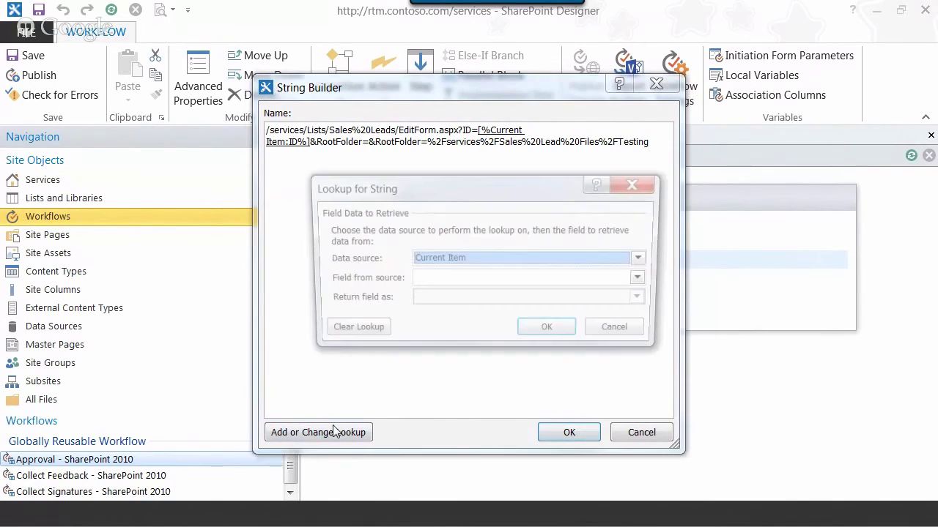
pyautogui.click(453, 260)
pyautogui.click(457, 287)
pyautogui.click(457, 281)
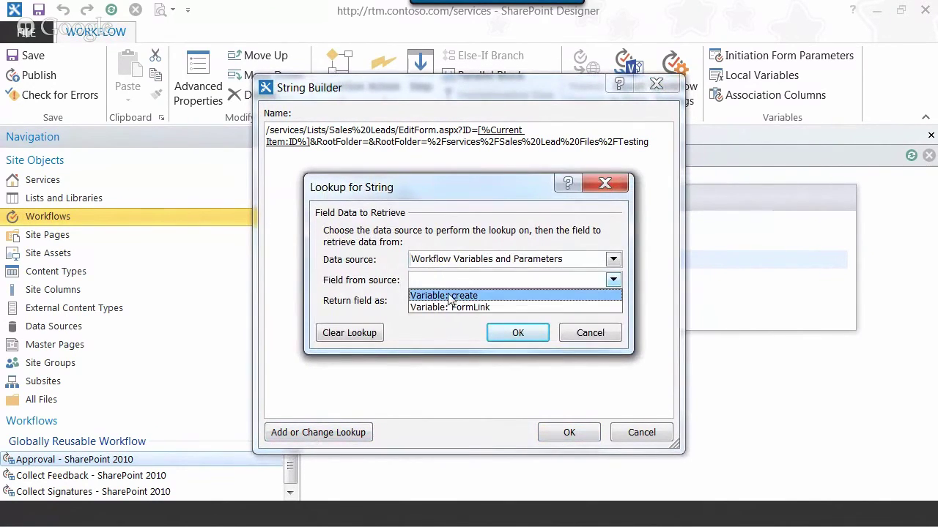
pyautogui.click(457, 295)
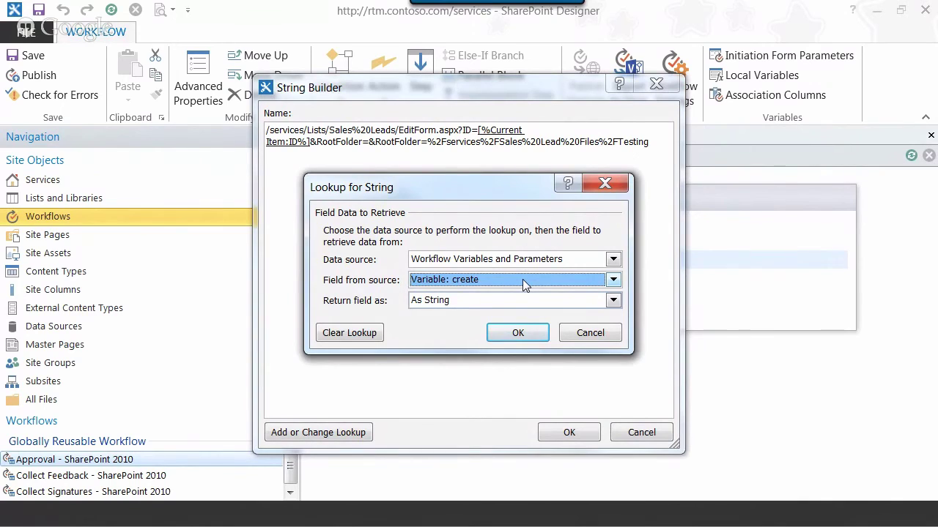
pyautogui.click(466, 261)
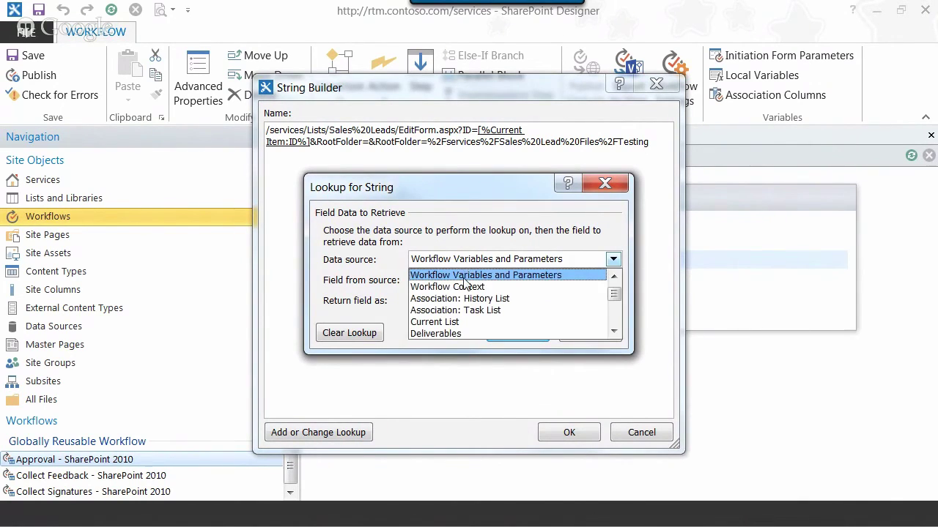
pyautogui.scroll(1, 616, 300)
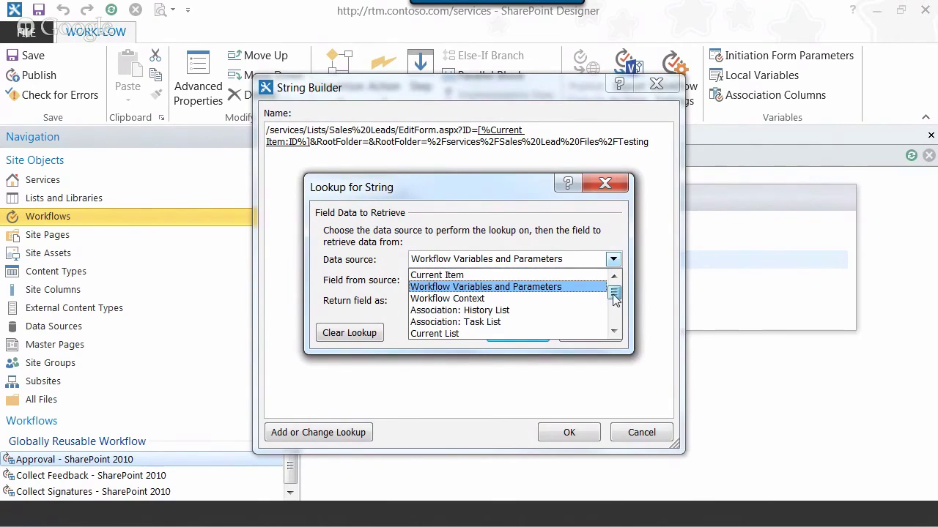
pyautogui.click(486, 276)
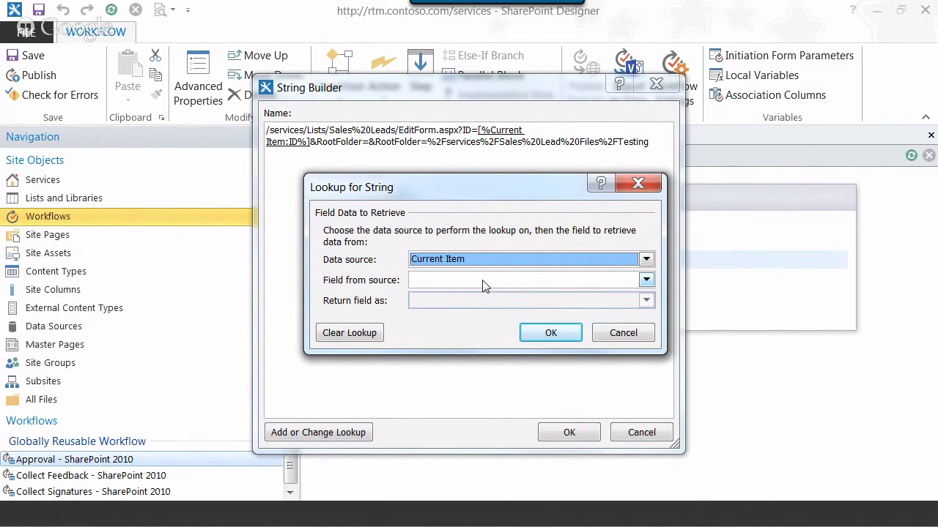
pyautogui.click(482, 280)
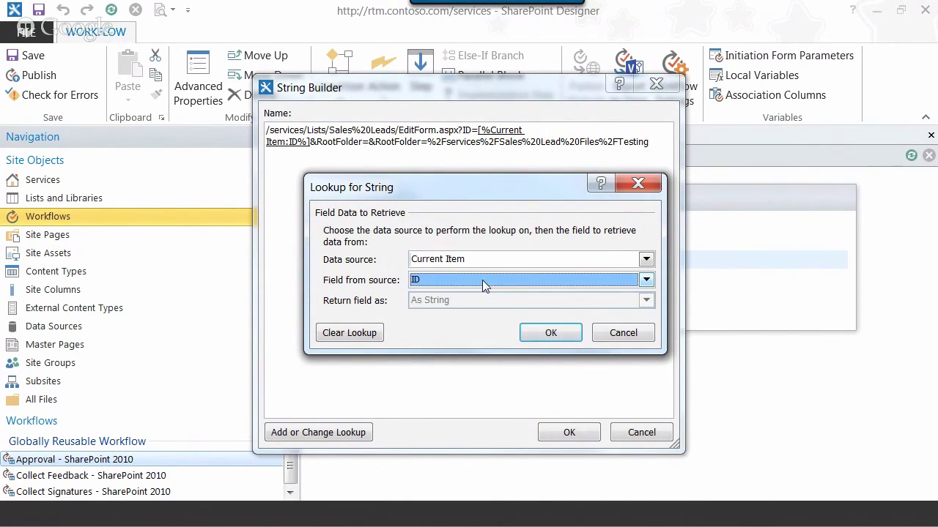
pyautogui.click(540, 335)
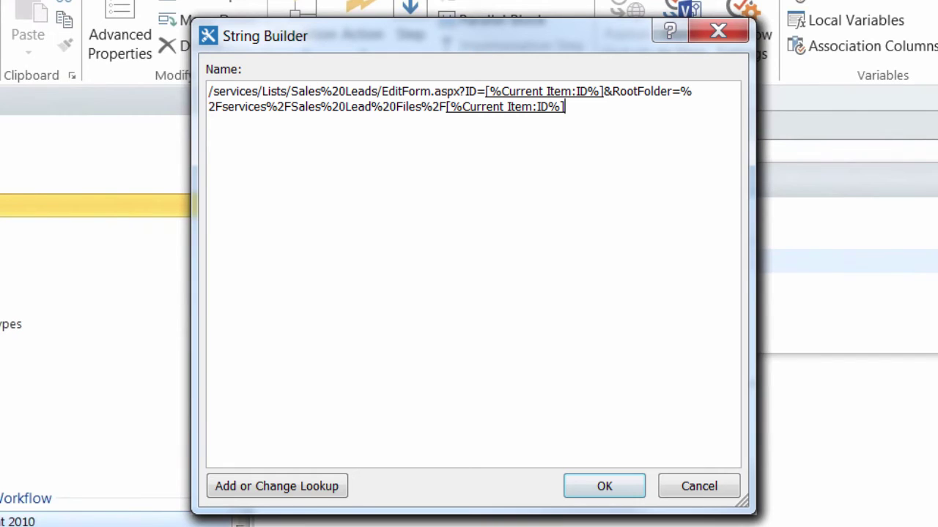
pyautogui.click(602, 488)
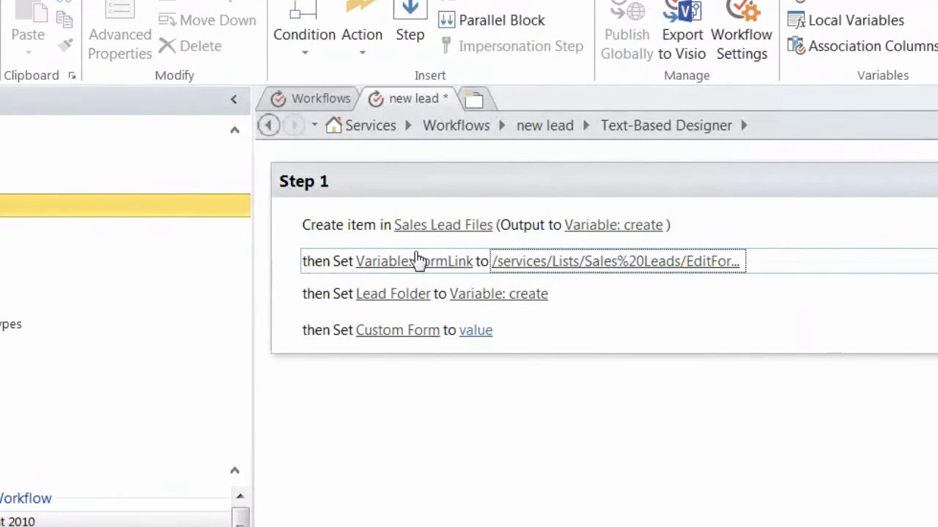
# Set the Custom Form action's value to Variable: FormLink as a string, and make sure the FormLink URL string ends with ", Open Form".
pyautogui.click(477, 335)
pyautogui.click(592, 331)
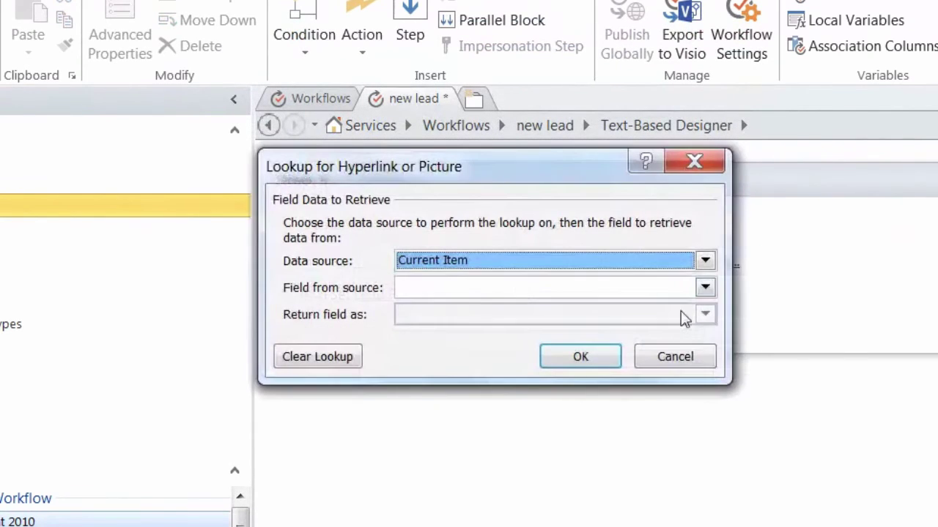
pyautogui.click(524, 261)
pyautogui.click(494, 287)
pyautogui.click(490, 288)
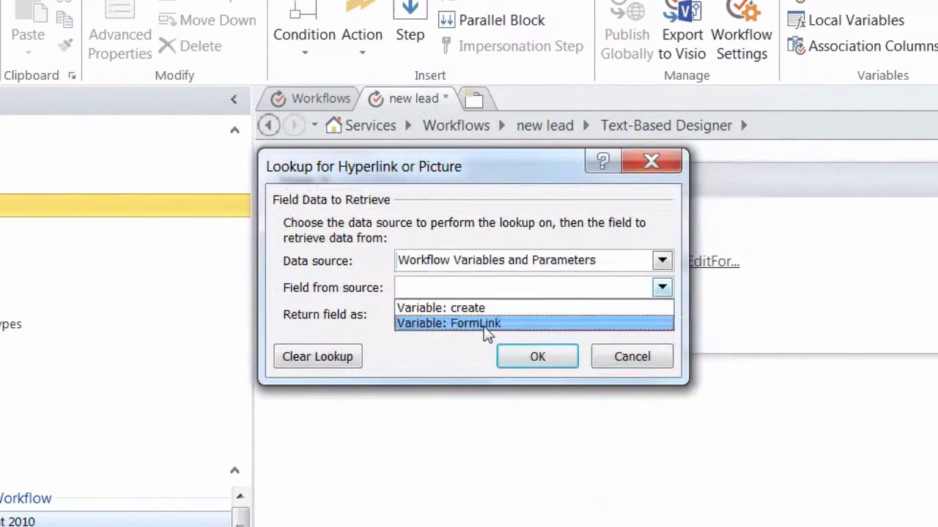
pyautogui.click(485, 324)
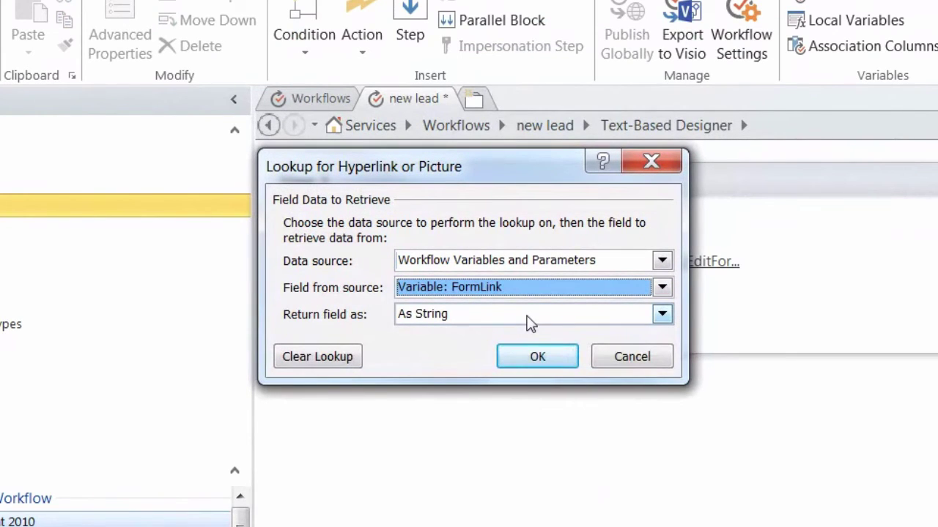
pyautogui.click(534, 357)
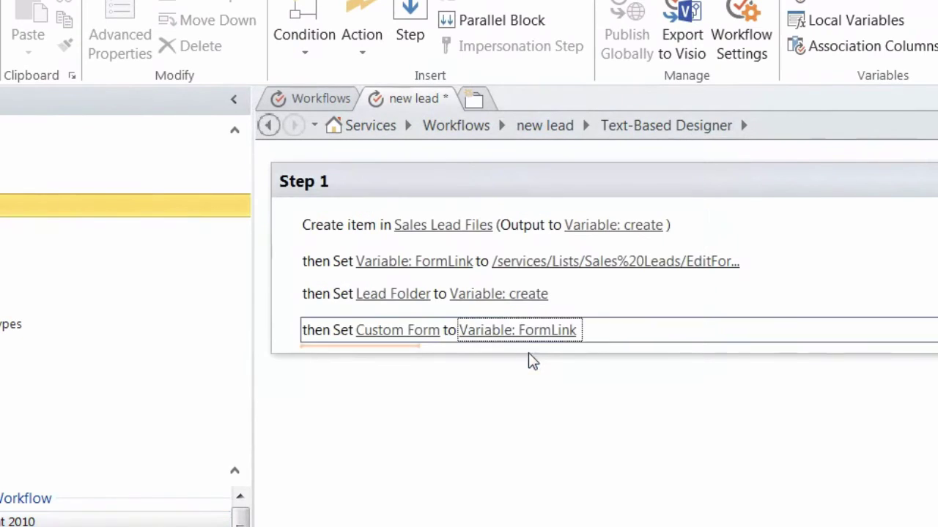
pyautogui.click(526, 263)
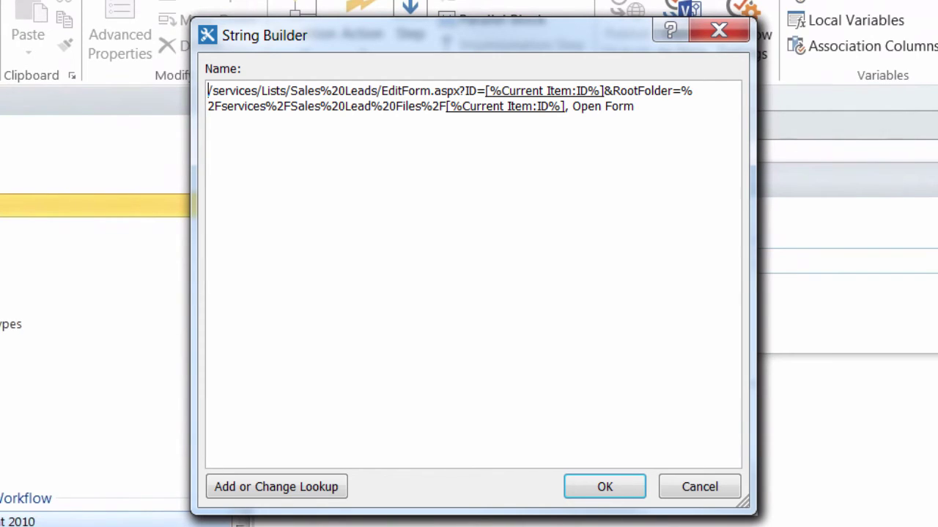
pyautogui.press('Return')
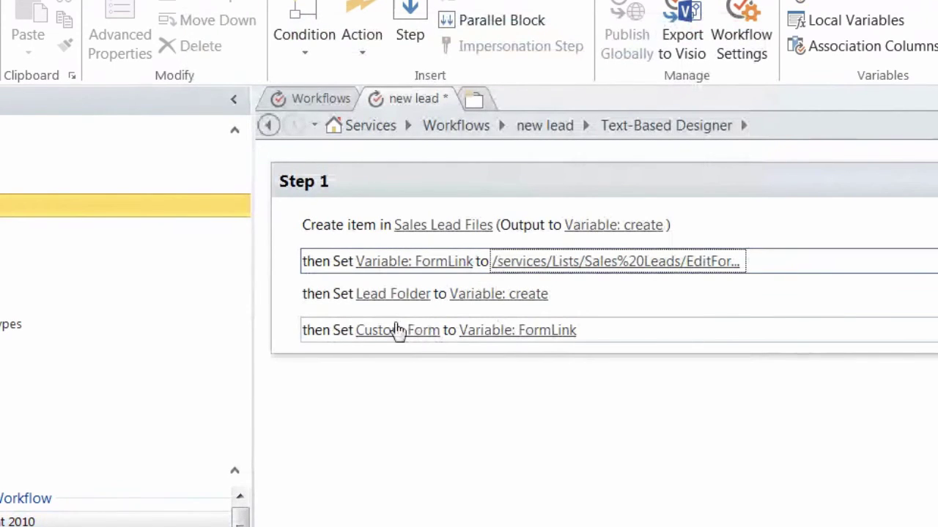
# Insert a parallel block after the Set FormLink action and move the Lead Folder and Custom Form actions into it.
pyautogui.click(323, 297)
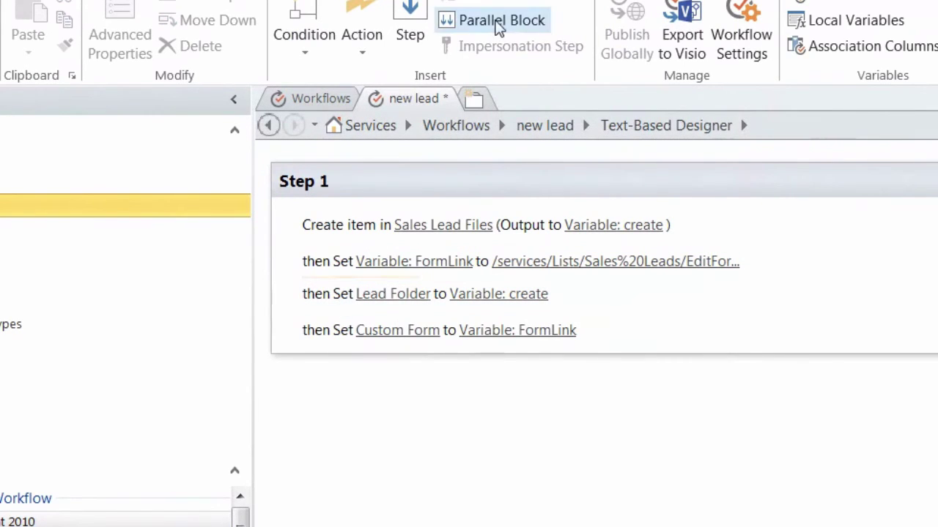
pyautogui.click(469, 20)
pyautogui.click(330, 337)
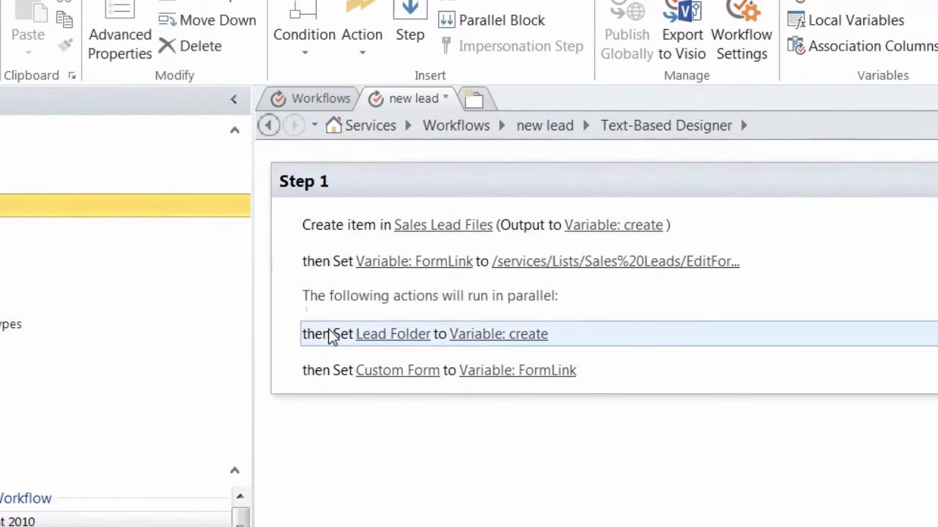
pyautogui.click(327, 372)
pyautogui.click(320, 341)
pyautogui.click(236, 16)
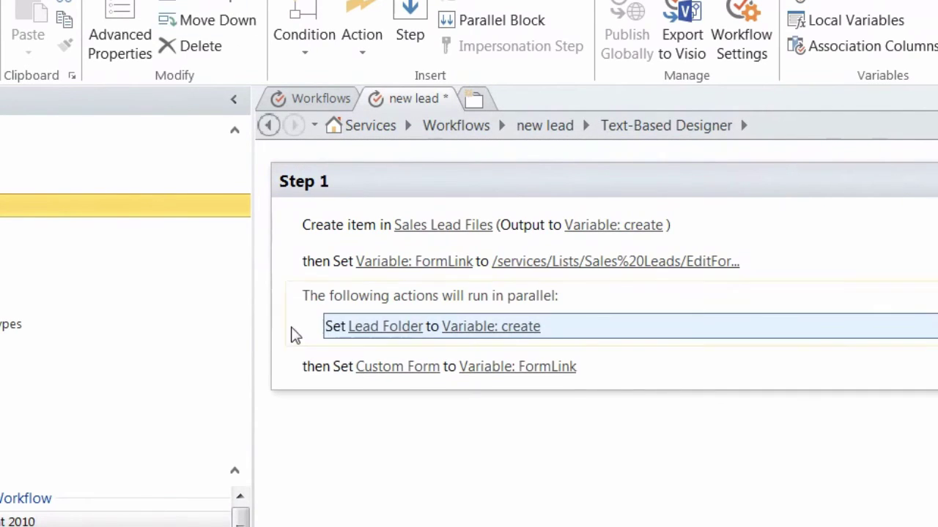
pyautogui.click(320, 369)
pyautogui.click(224, 19)
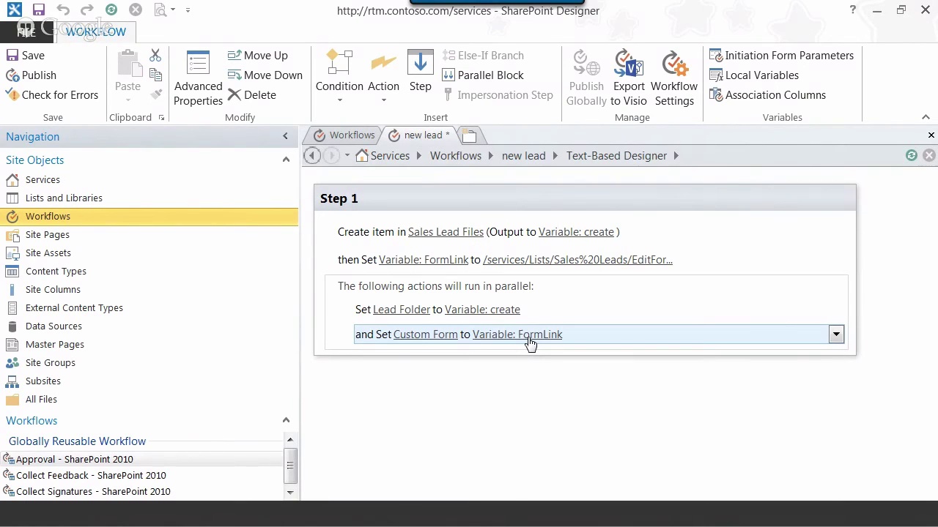
# Publish the new lead workflow, and switch to the browser to start a new item in the Sales Leads list.
pyautogui.click(39, 77)
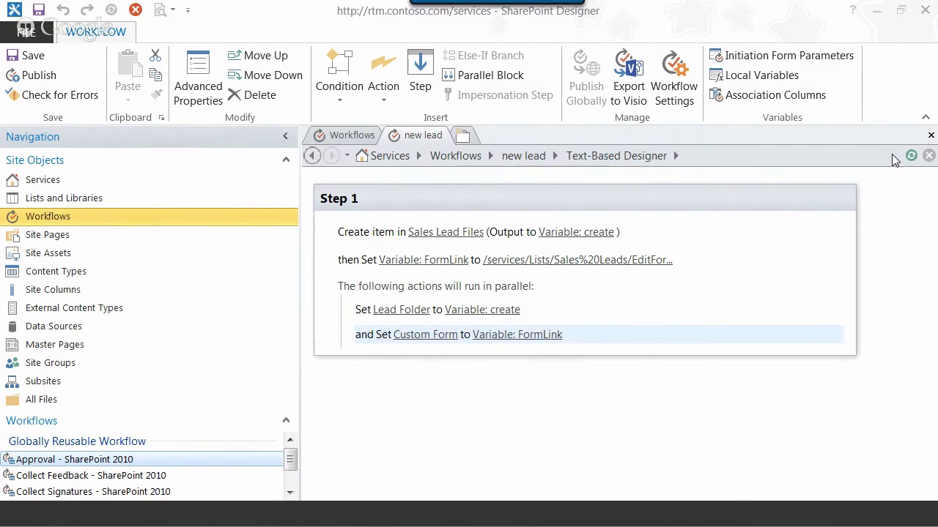
pyautogui.click(877, 12)
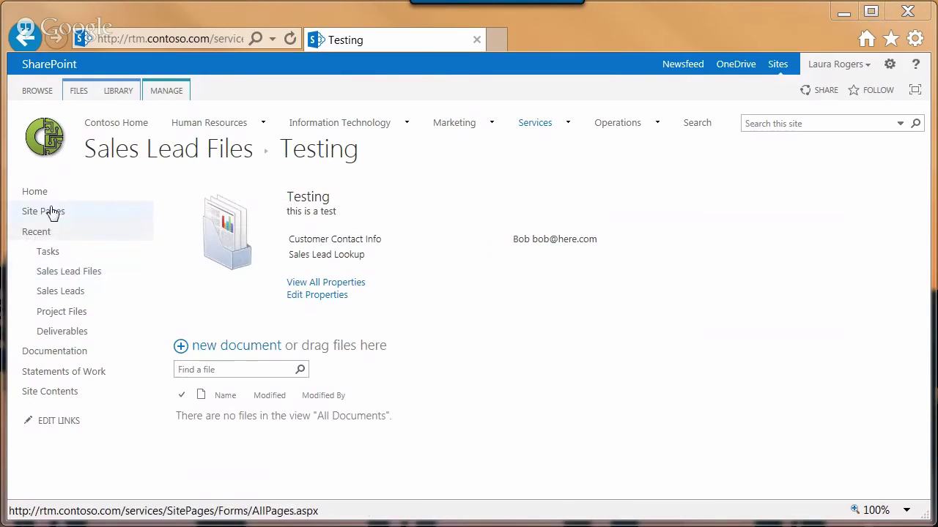
pyautogui.click(60, 291)
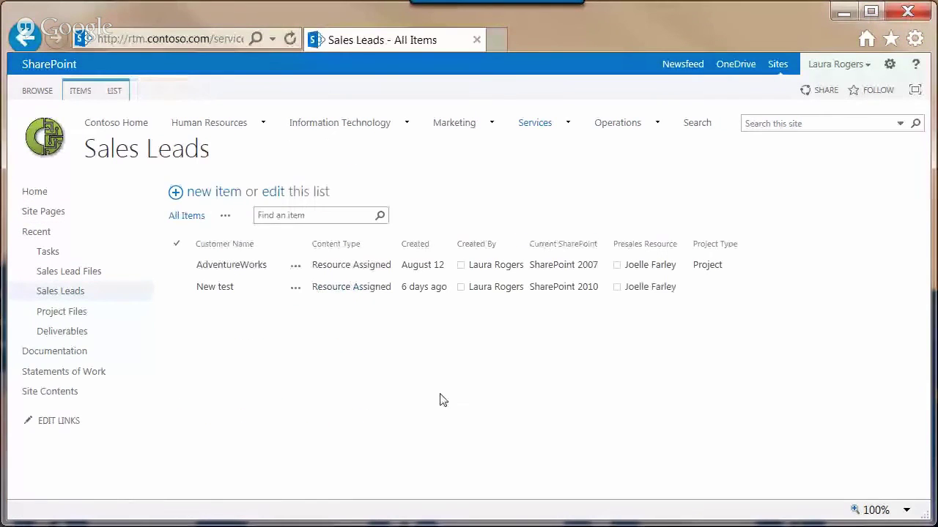
pyautogui.click(222, 193)
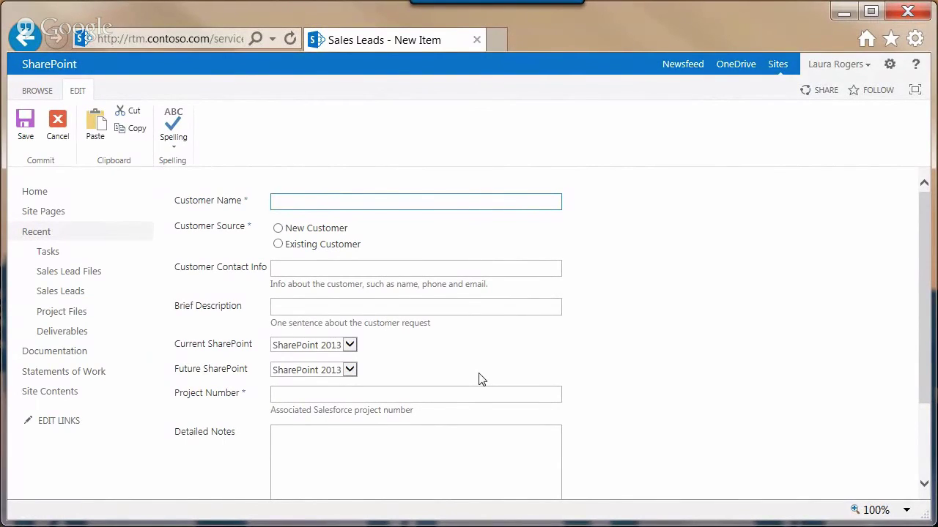
# Enter Bob's Bikes as the customer name, choose Existing Customer as the source, and fill in the contact's name and phone number.
pyautogui.write("Bob's Bikes")
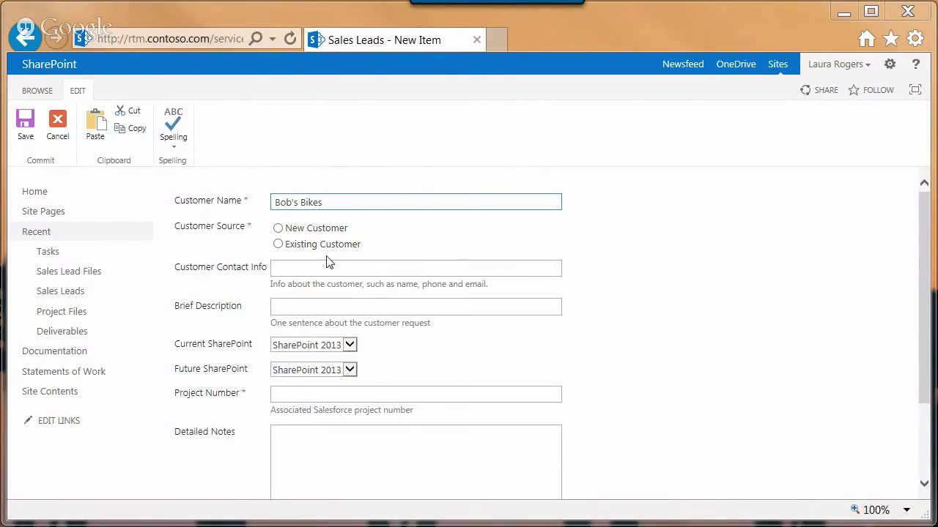
pyautogui.click(339, 202)
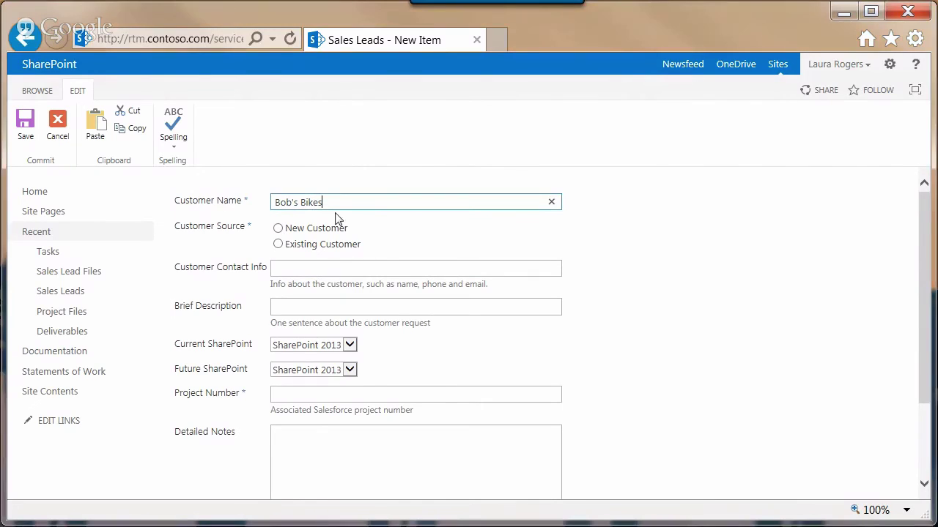
pyautogui.click(279, 244)
pyautogui.click(291, 269)
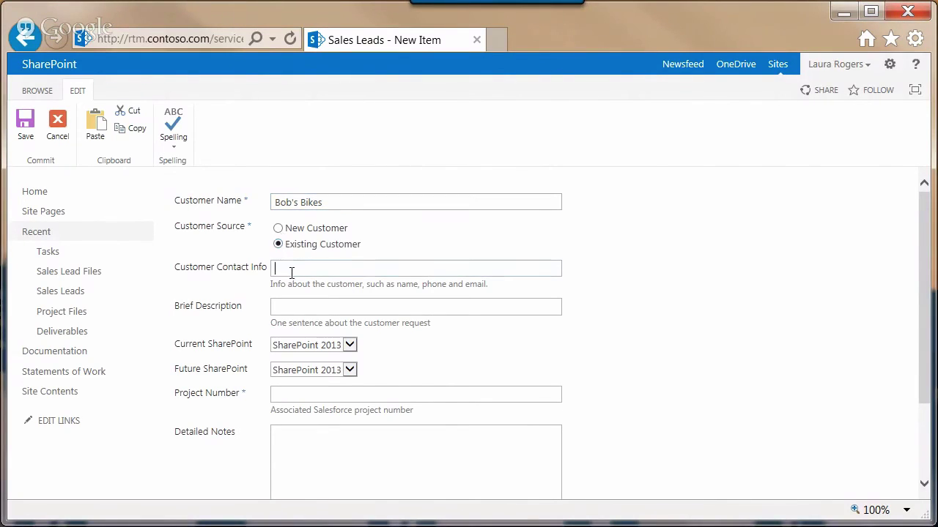
pyautogui.write('Bo')
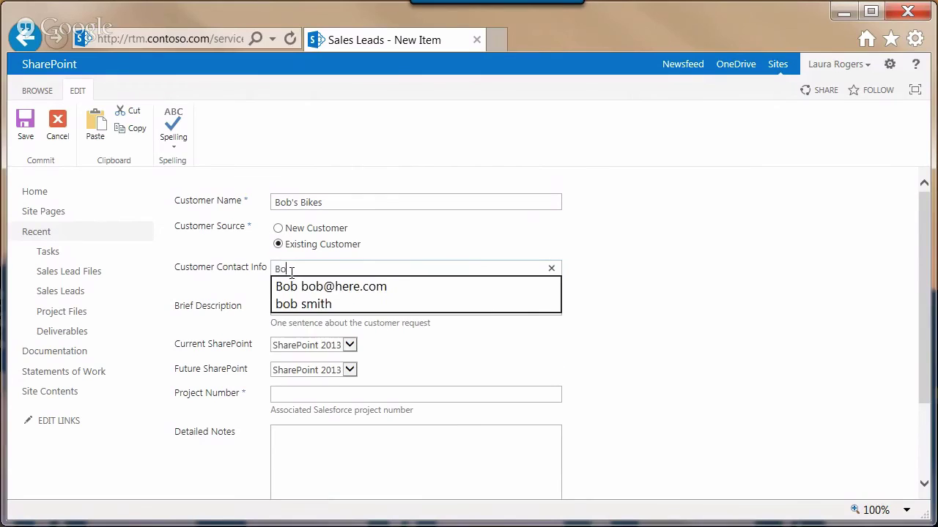
pyautogui.write('b 444-5555')
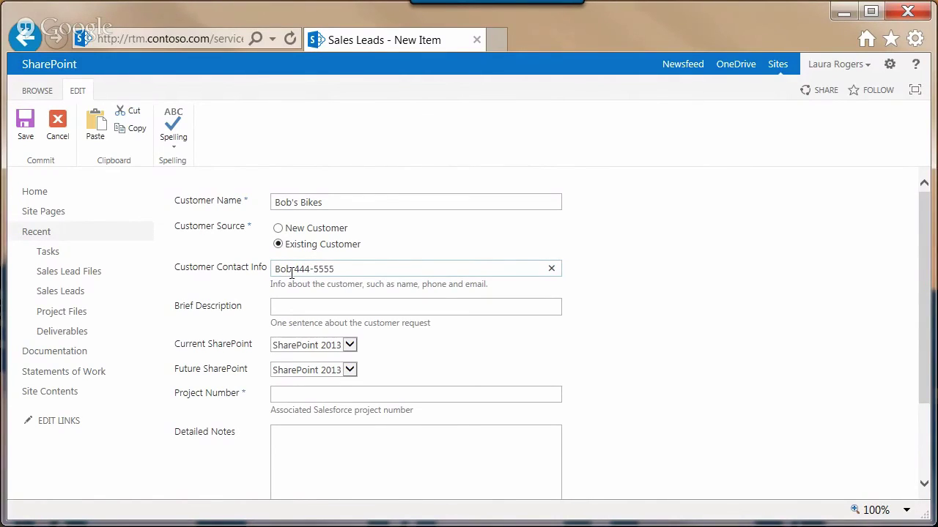
# Enter "stuff" as the brief description and 123 as the project number, and save the new lead.
pyautogui.click(310, 307)
pyautogui.write('stuff')
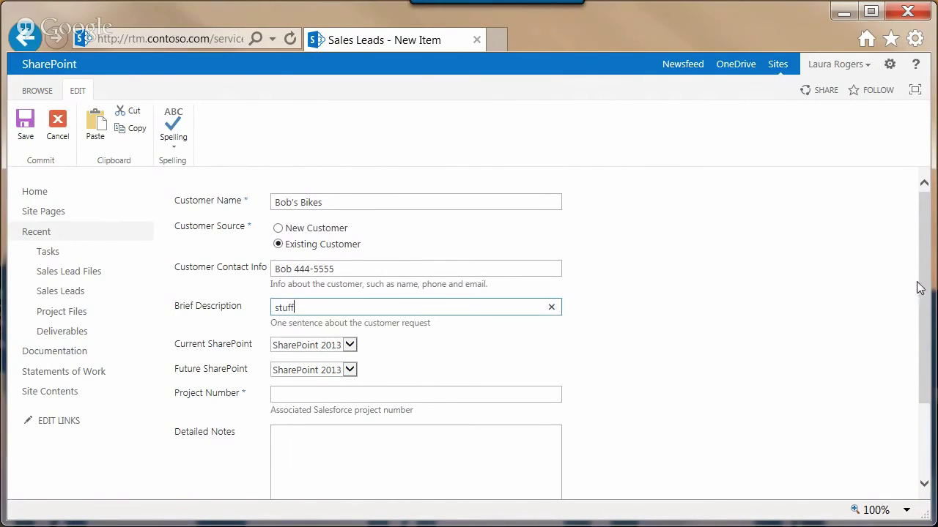
pyautogui.moveTo(924, 286); pyautogui.dragTo(923, 330)
pyautogui.click(295, 320)
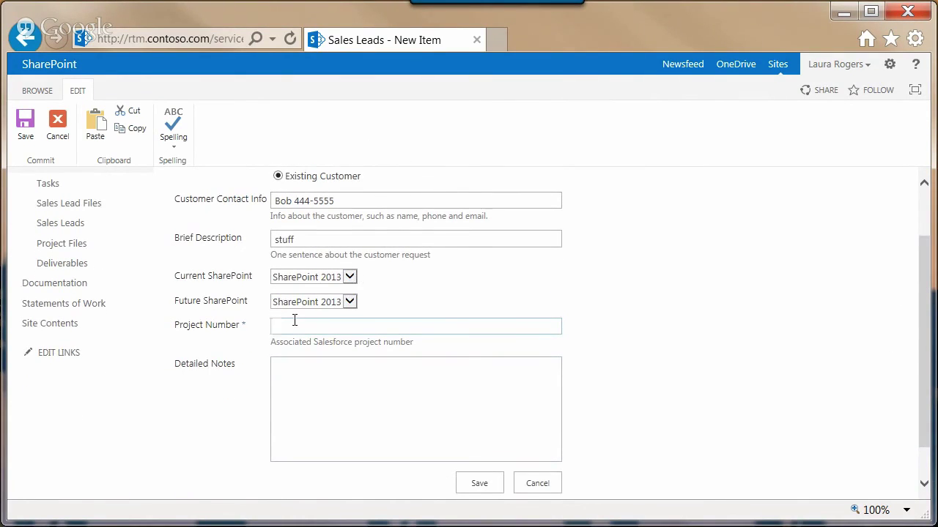
pyautogui.write('123')
pyautogui.click(479, 484)
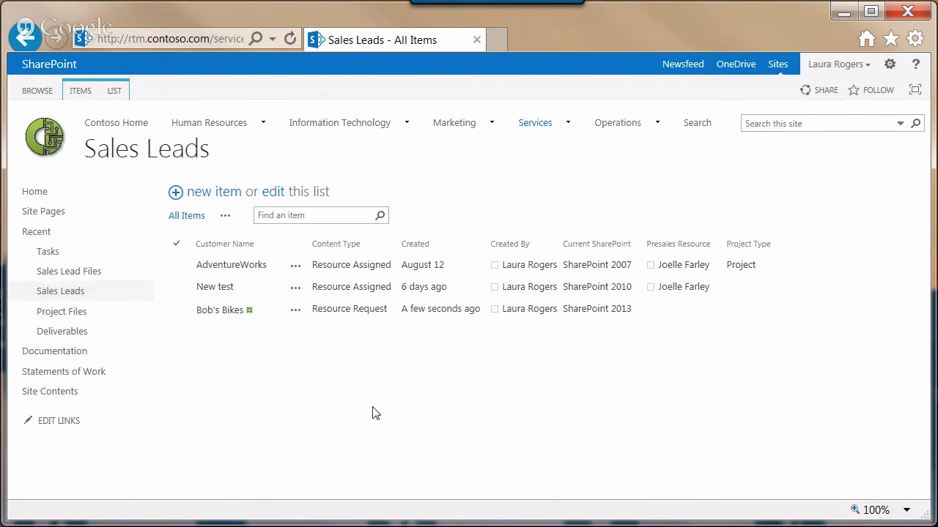
# Reload the Sales Leads list and check the new lead workflow's status page for the Bob's Bikes item.
pyautogui.click(208, 40)
pyautogui.press('Return')
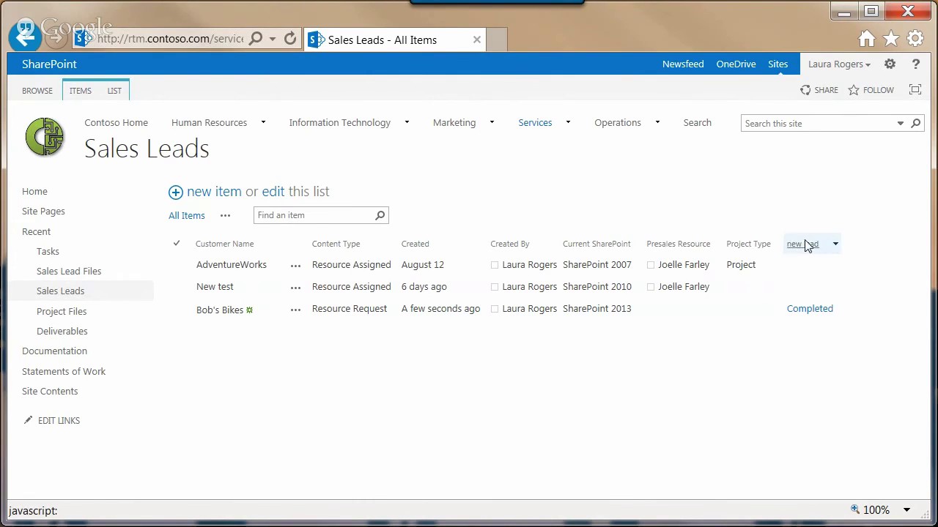
pyautogui.click(812, 309)
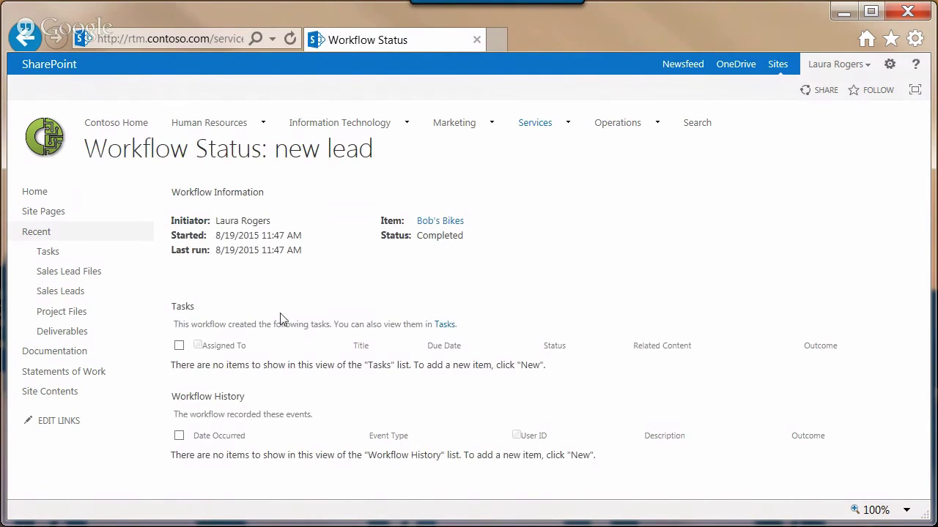
pyautogui.click(25, 36)
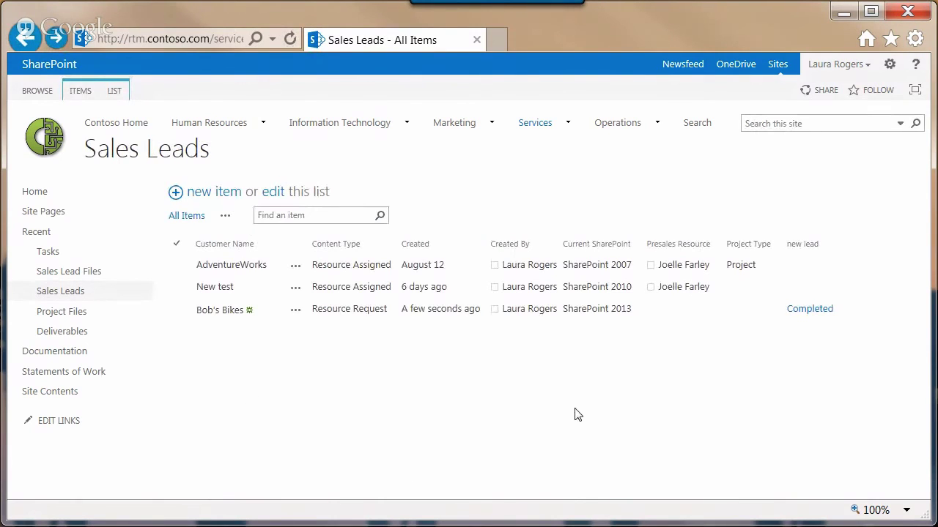
# Open document set 3 in Sales Lead Files to check its properties, and return to the Sales Leads list.
pyautogui.click(64, 272)
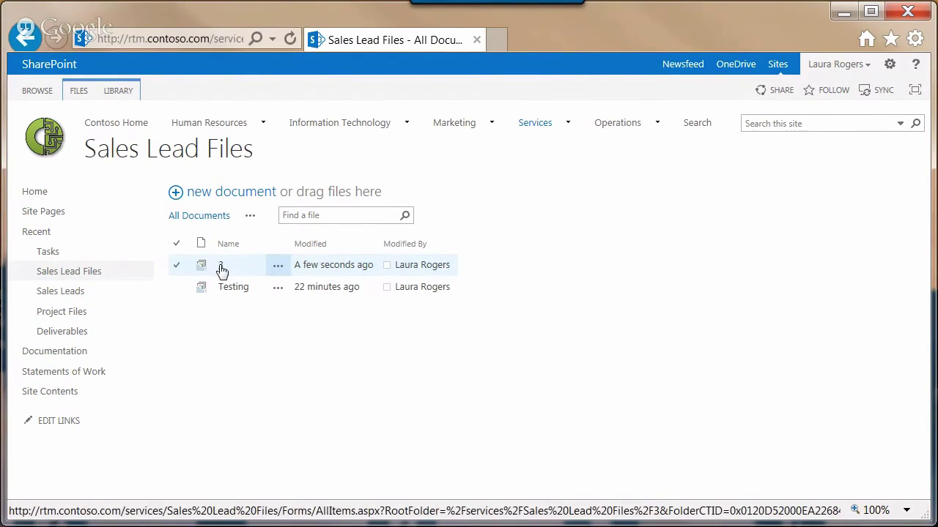
pyautogui.click(223, 268)
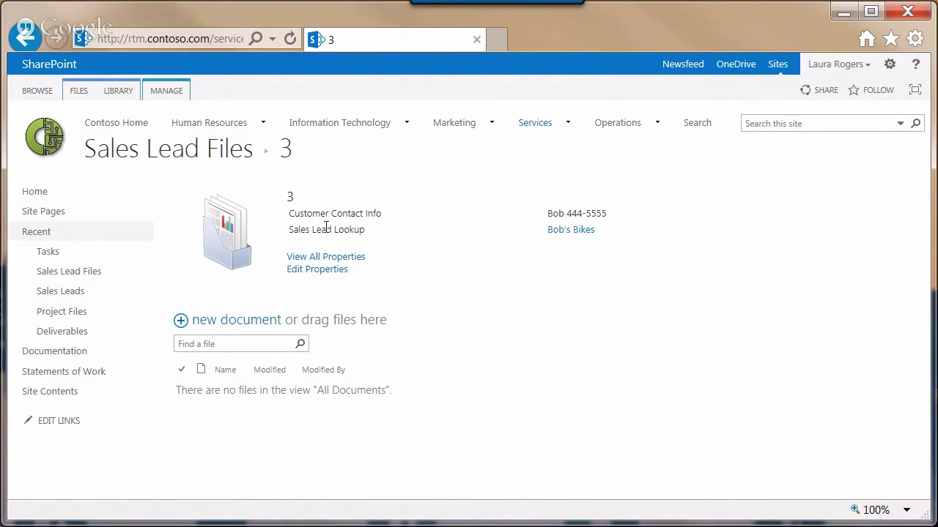
pyautogui.click(56, 294)
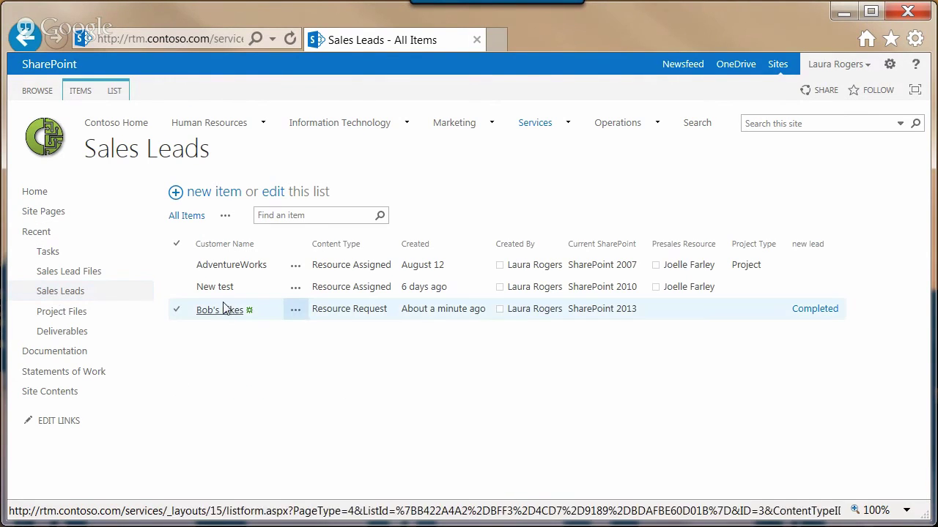
# Open the Bob's Bikes item's edit form from its item options and check the documents listed beneath the form.
pyautogui.click(296, 313)
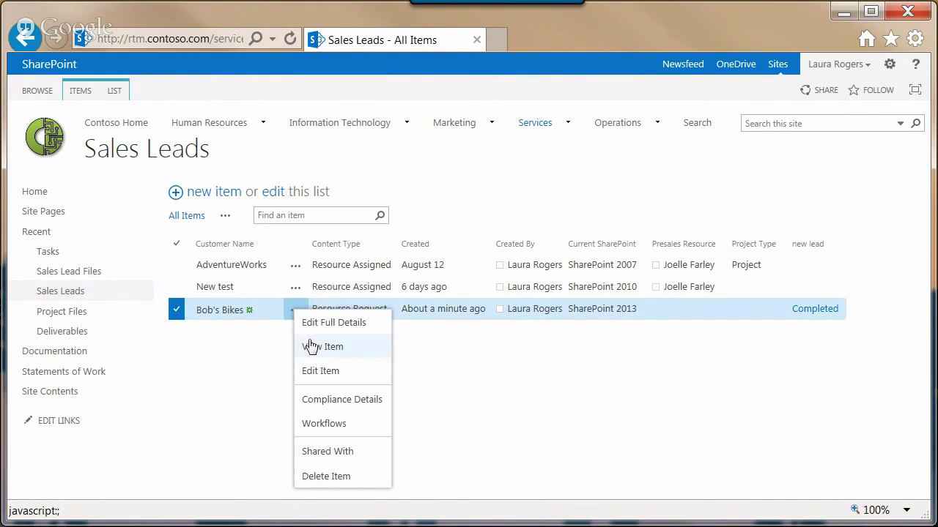
pyautogui.click(334, 343)
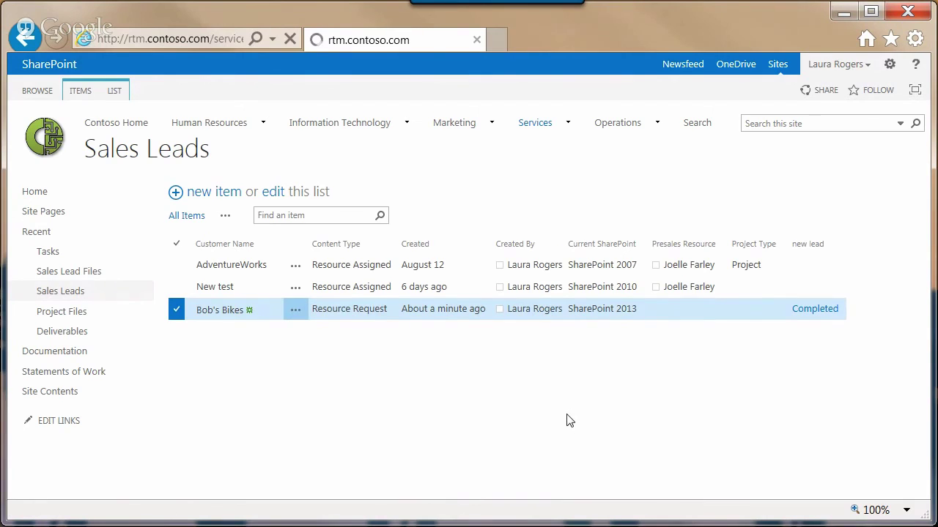
pyautogui.moveTo(924, 277); pyautogui.dragTo(929, 292)
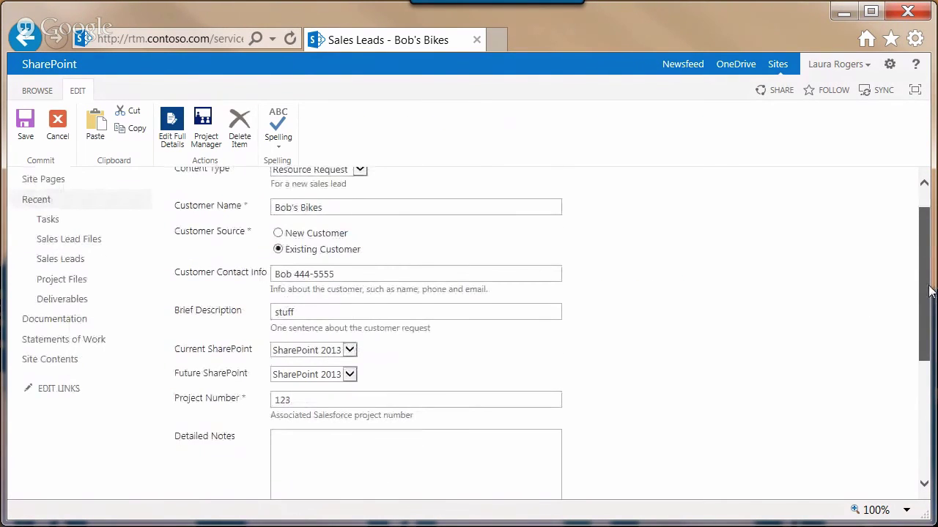
pyautogui.scroll(-4, 929, 292)
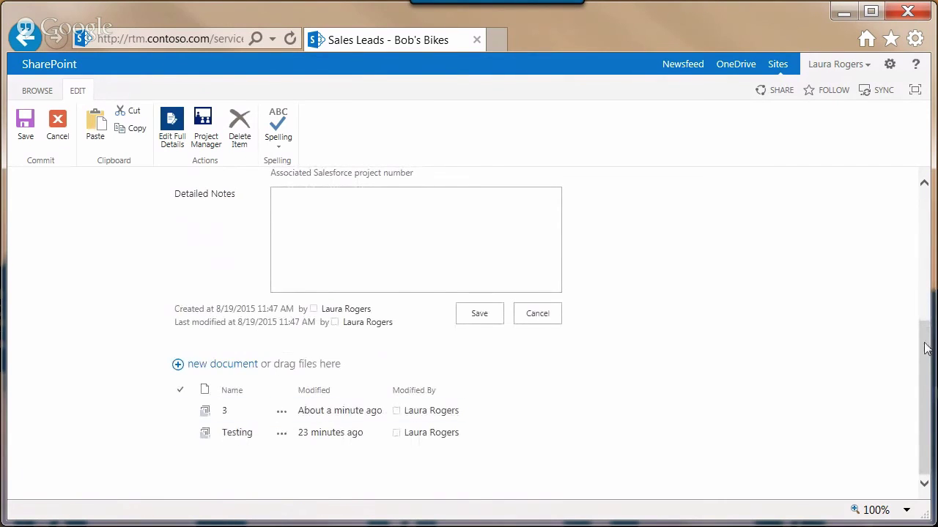
pyautogui.moveTo(931, 349); pyautogui.dragTo(929, 220)
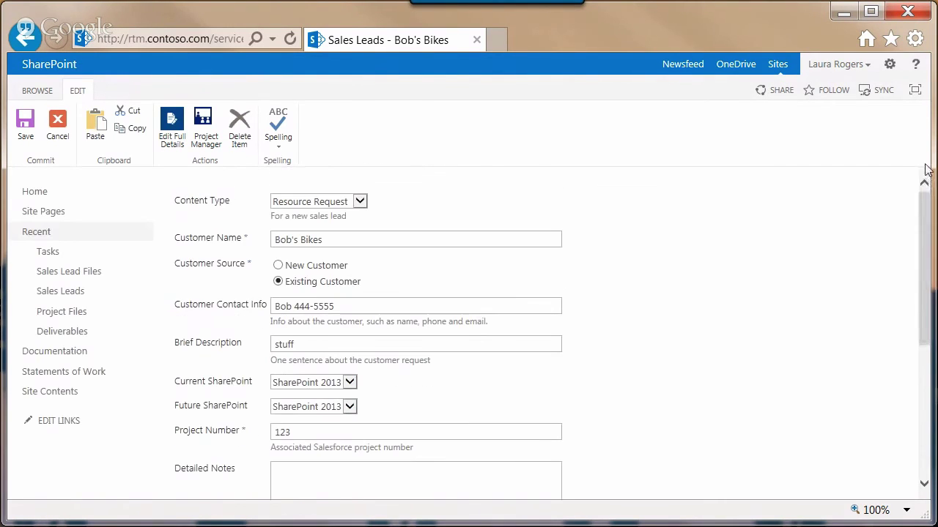
# Modify the Sales Leads list's All Items view to display the Custom Form column in position 1.
pyautogui.click(70, 295)
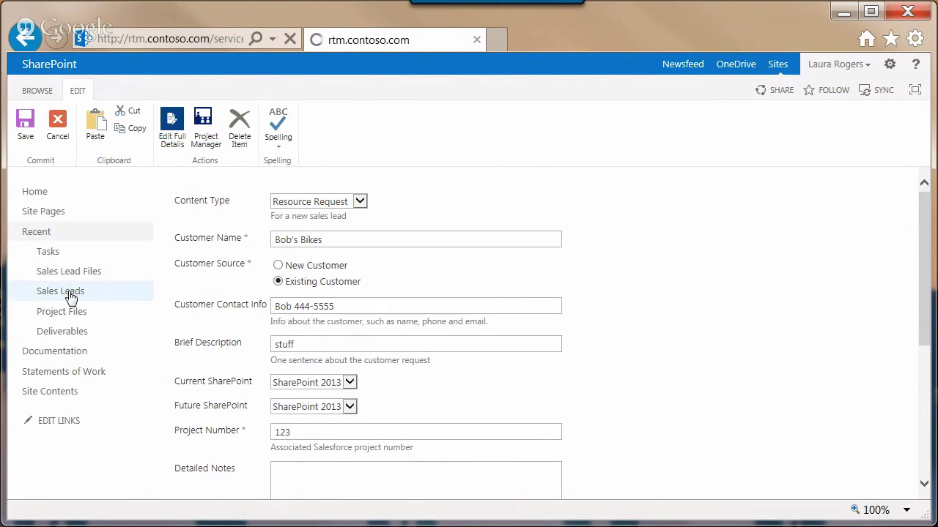
pyautogui.click(114, 90)
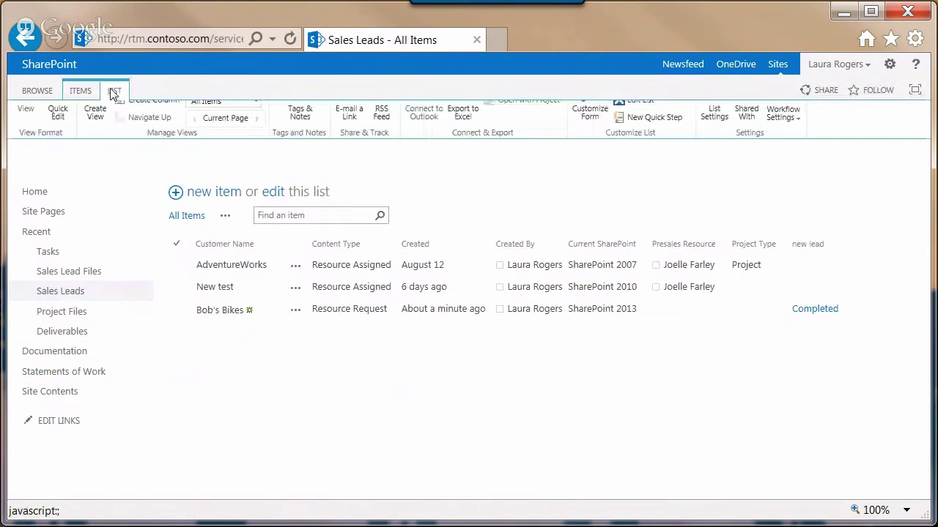
pyautogui.click(150, 110)
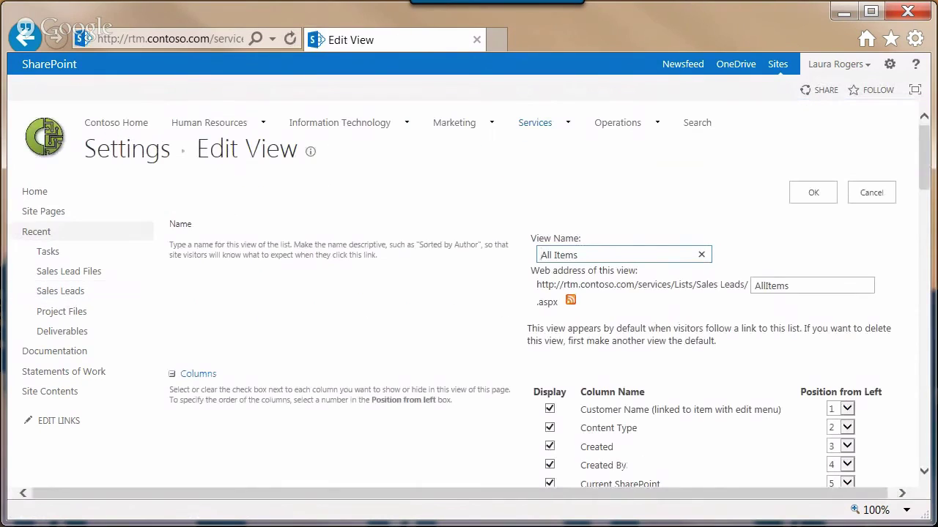
pyautogui.scroll(-10, 642, 465)
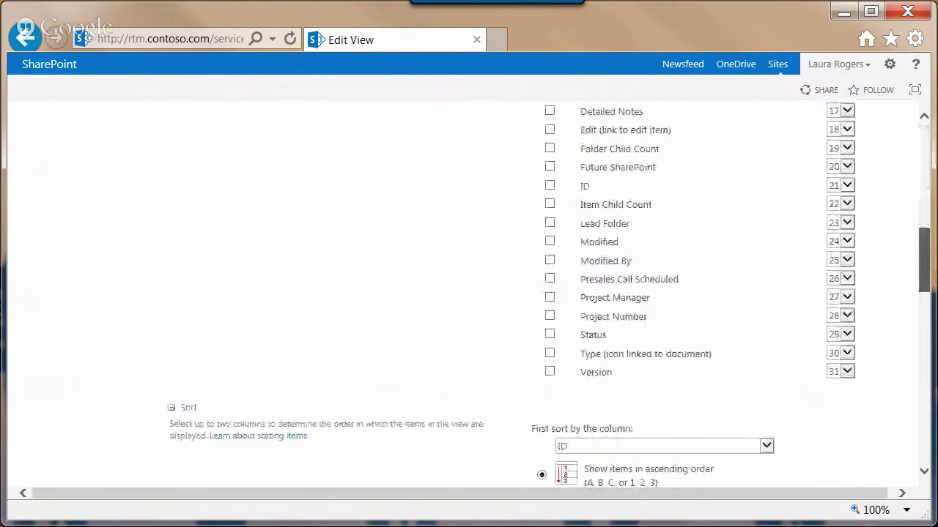
pyautogui.scroll(4, 651, 249)
pyautogui.click(550, 168)
pyautogui.click(838, 168)
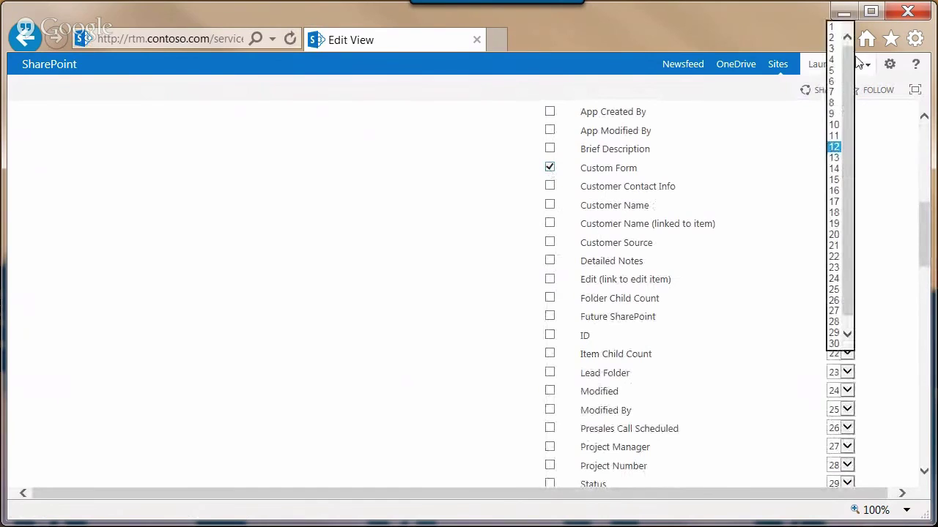
pyautogui.click(838, 21)
# Replace the Customer Name column linked with an edit menu by plain Customer Name in position 2, and save the view.
pyautogui.click(925, 134)
pyautogui.click(924, 134)
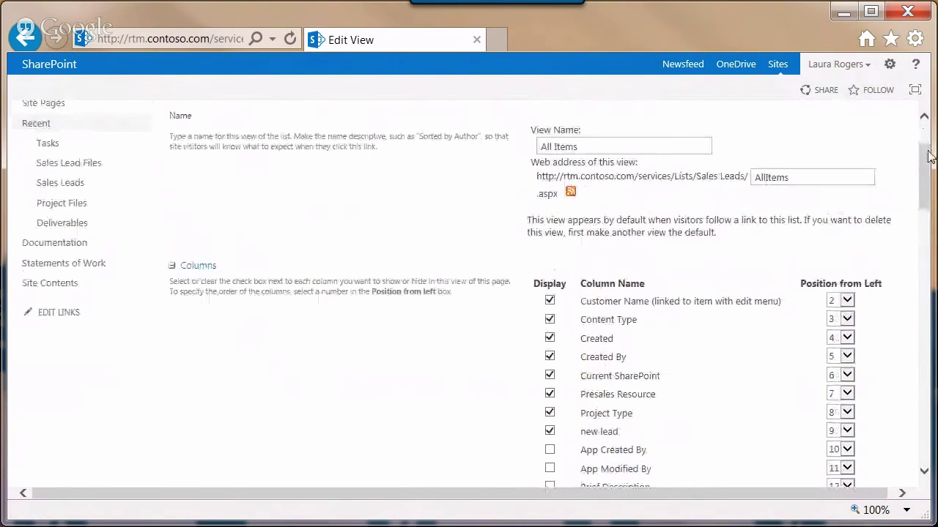
pyautogui.click(551, 303)
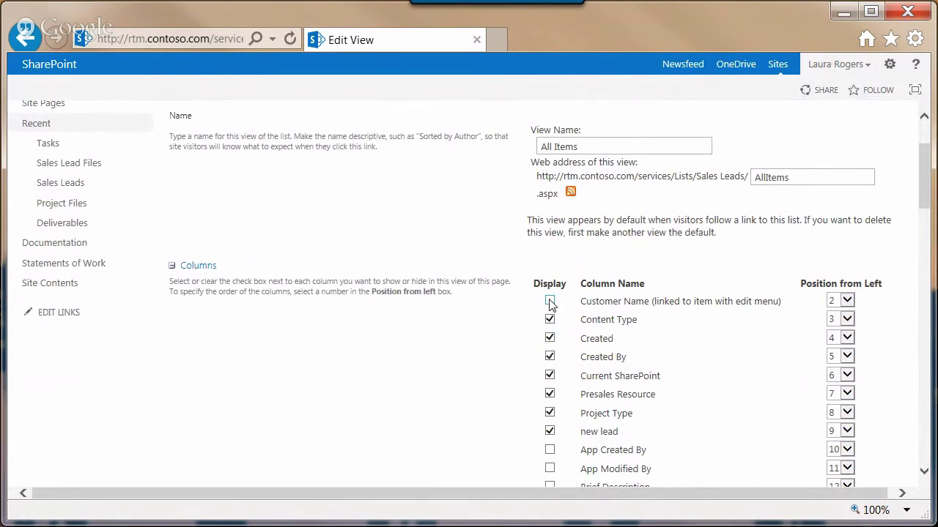
pyautogui.moveTo(929, 183); pyautogui.dragTo(929, 207)
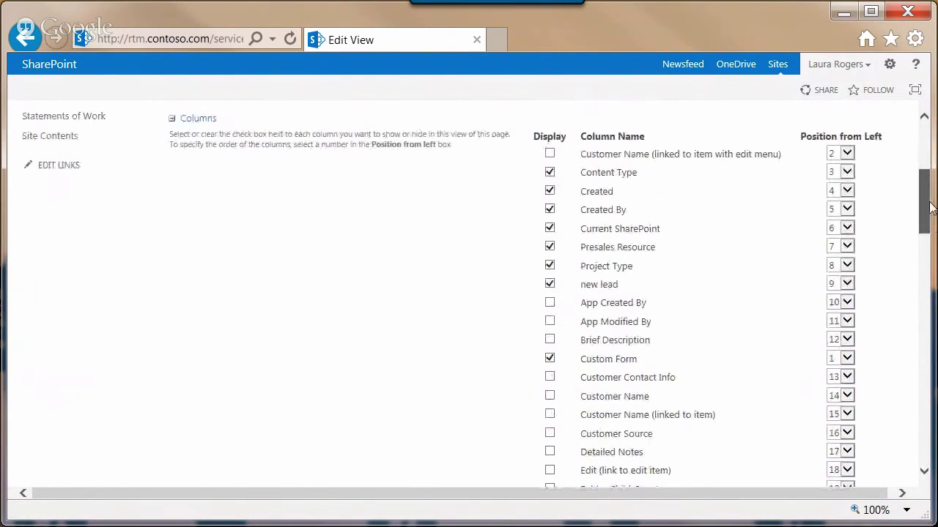
pyautogui.click(550, 396)
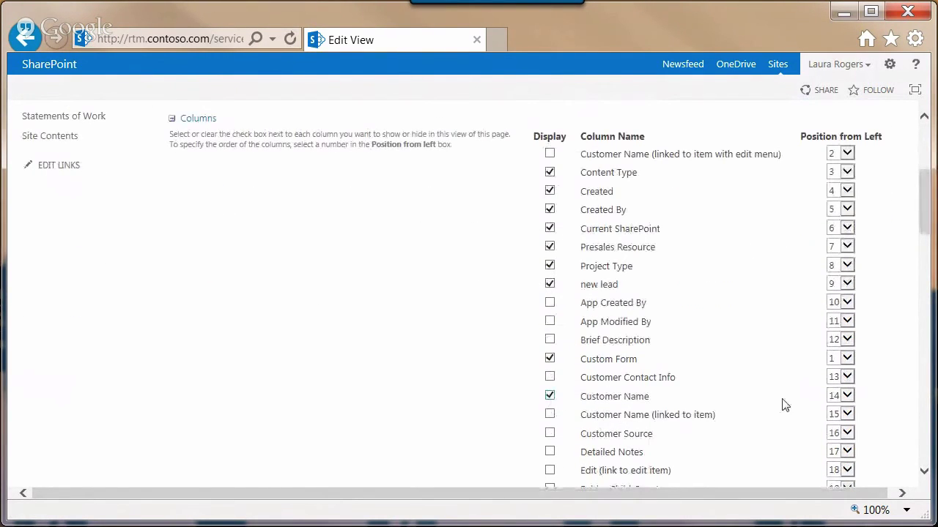
pyautogui.click(834, 396)
pyautogui.click(834, 194)
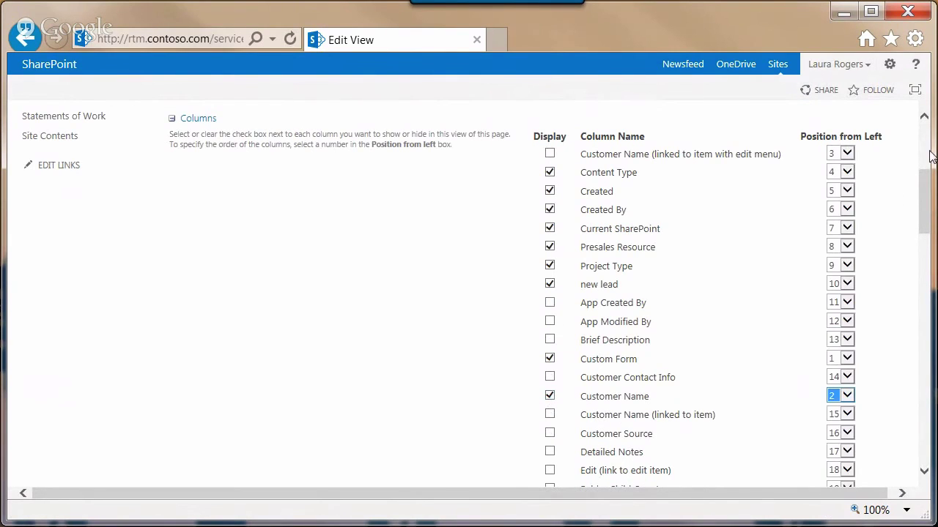
pyautogui.scroll(5, 926, 157)
pyautogui.click(813, 192)
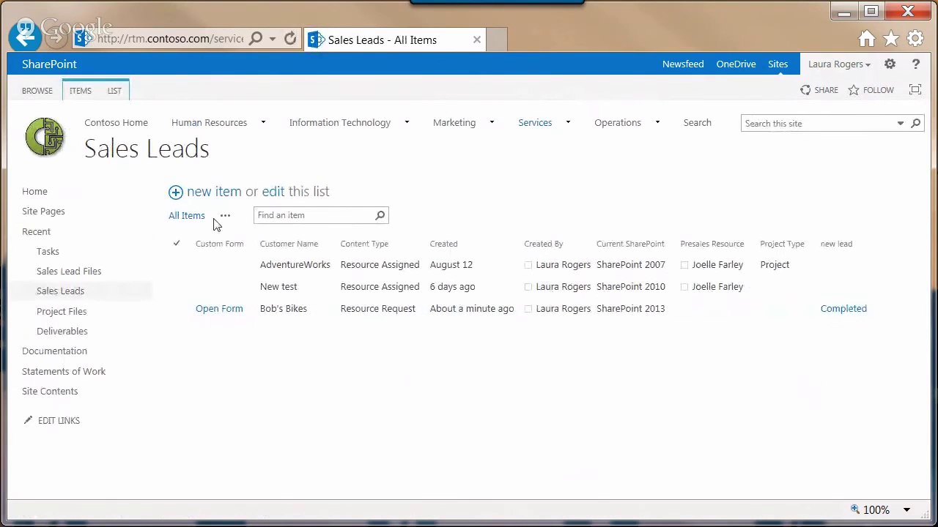
# Open the Bob's Bikes lead through its Custom Form link and choose 5 Stages of SharePoint User Adoption as the document to add.
pyautogui.click(220, 310)
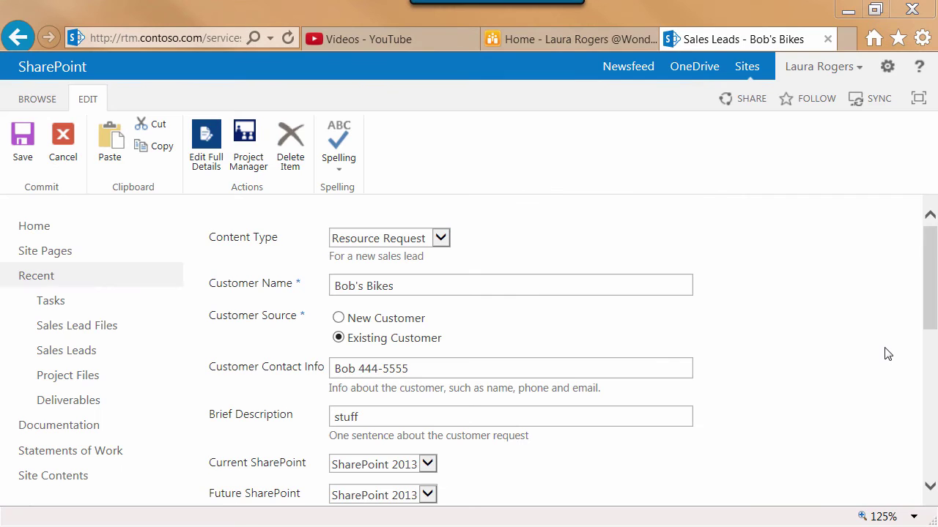
pyautogui.moveTo(933, 247); pyautogui.dragTo(933, 393)
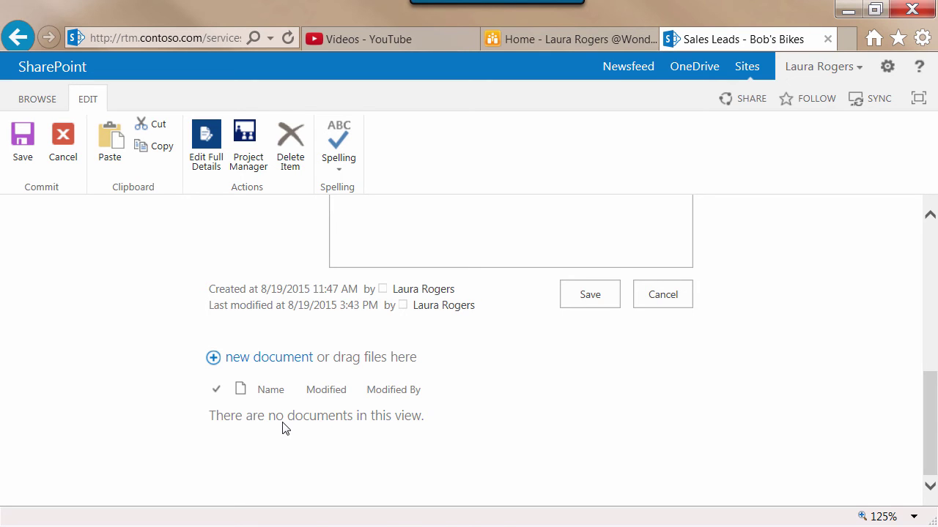
pyautogui.click(279, 359)
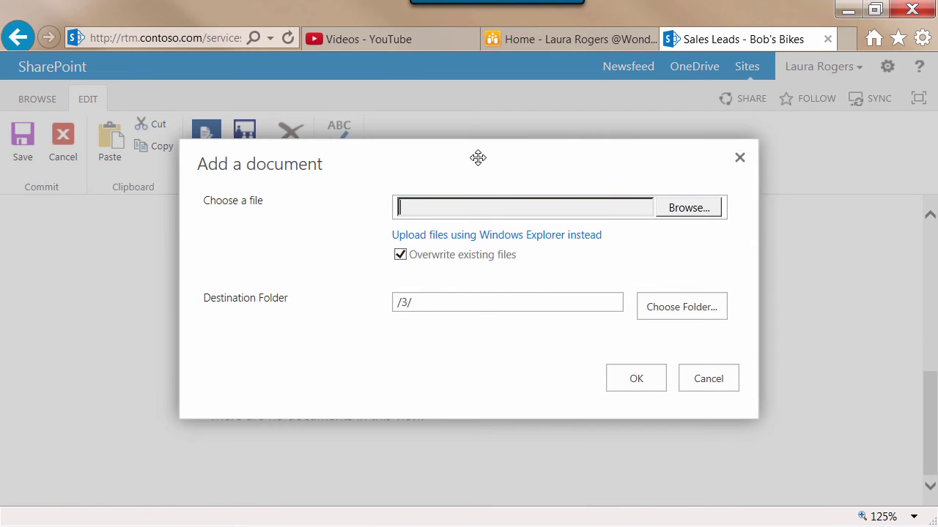
pyautogui.click(683, 208)
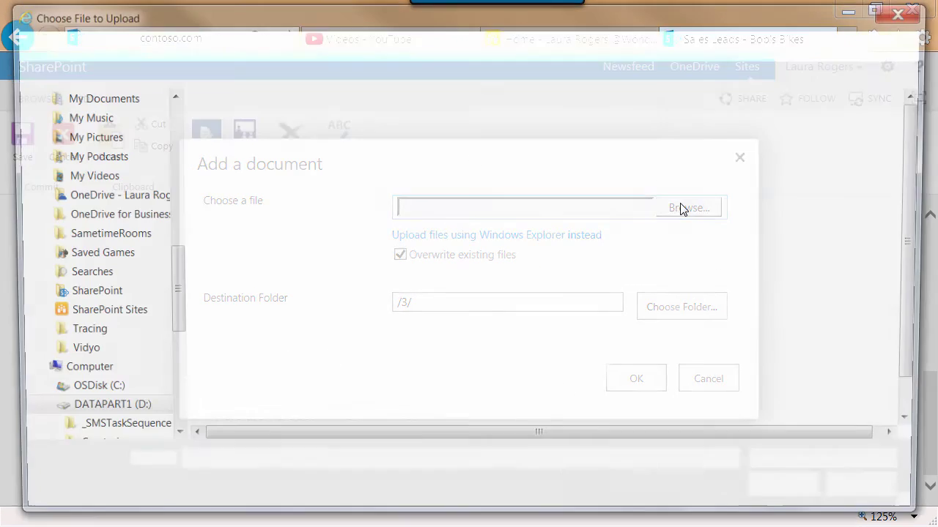
pyautogui.scroll(10, 170, 117)
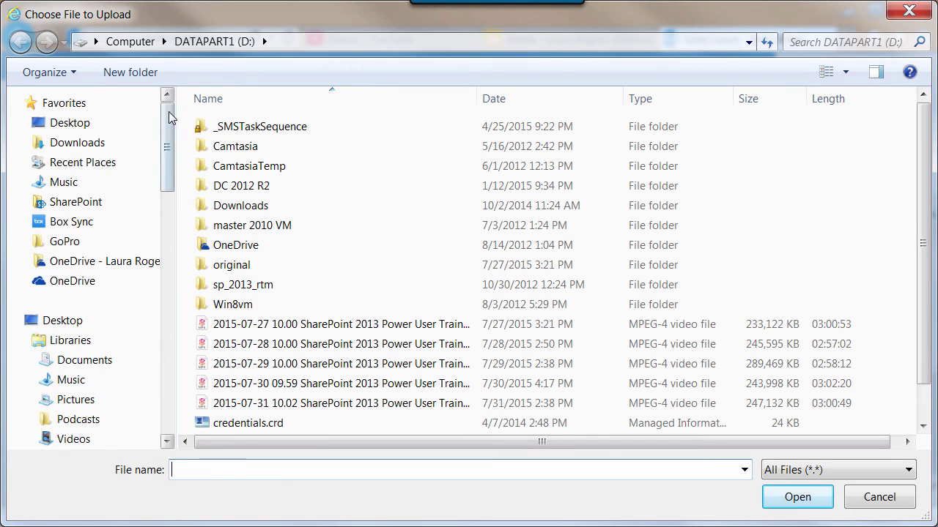
pyautogui.click(82, 142)
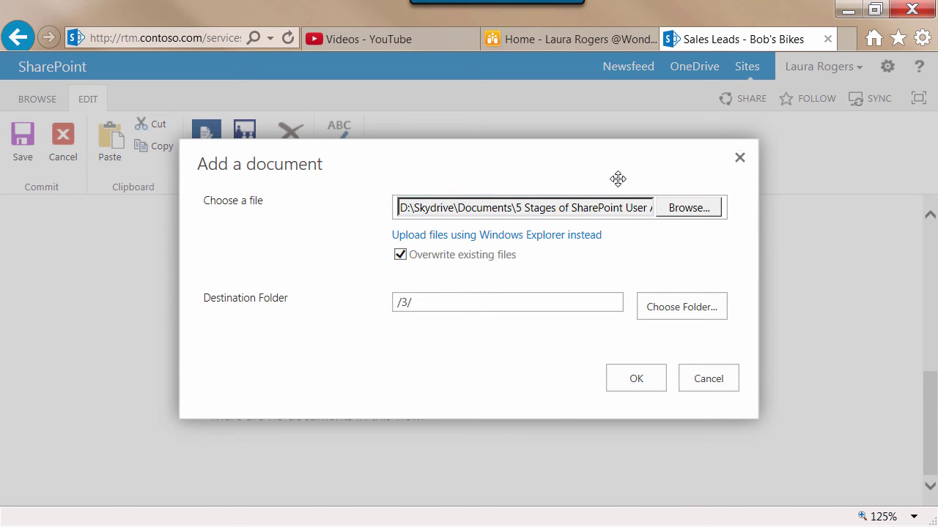
# Upload the chosen document to the /3/ destination folder and save its properties with Bob's Bikes as the Sales Lead Lookup.
pyautogui.click(637, 378)
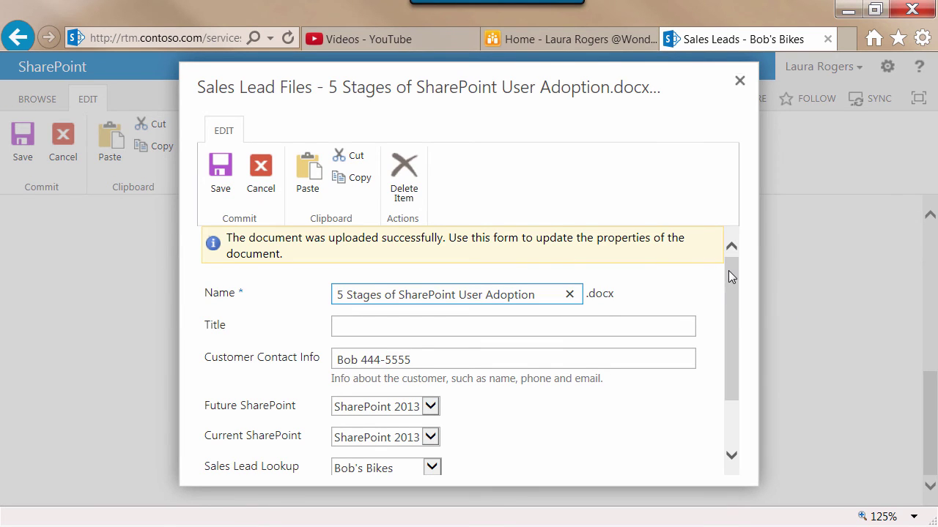
pyautogui.moveTo(728, 276); pyautogui.dragTo(737, 335)
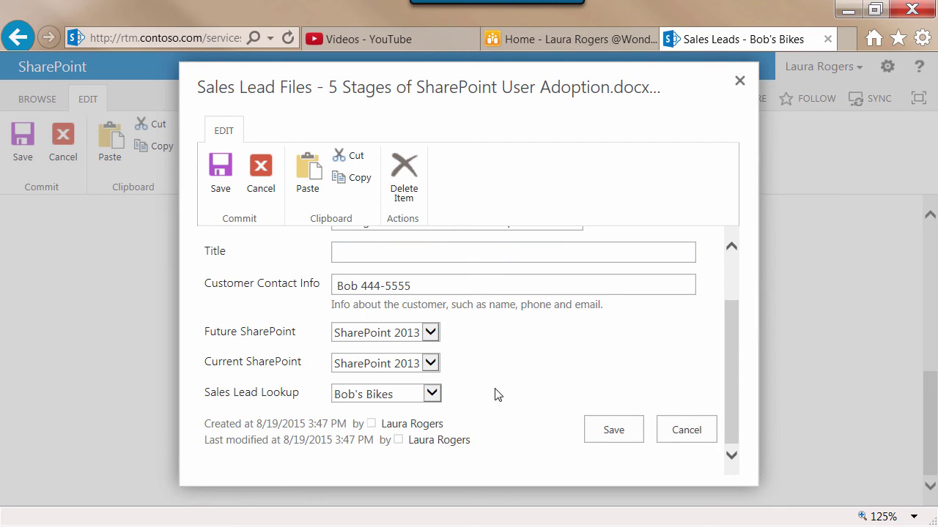
pyautogui.click(220, 172)
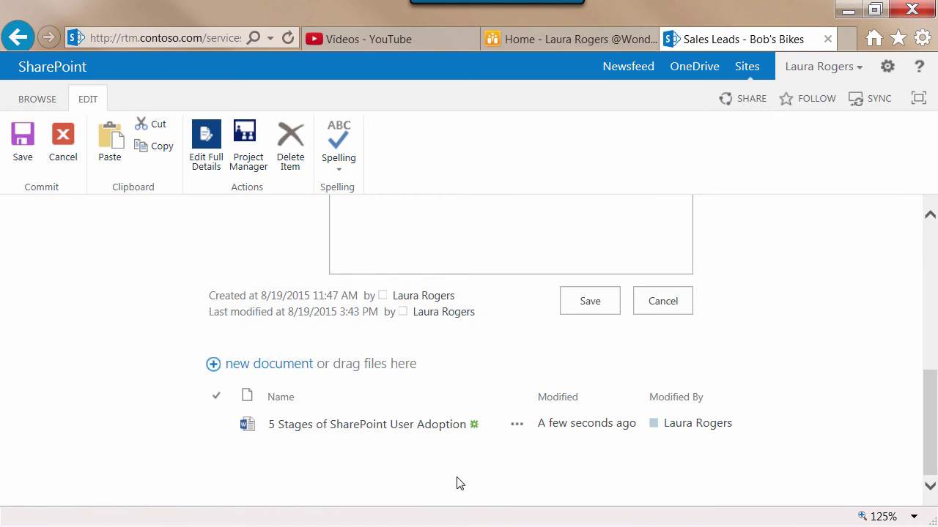
# Check document set 3 in Sales Lead Files for the uploaded document.
pyautogui.moveTo(929, 394); pyautogui.dragTo(932, 235)
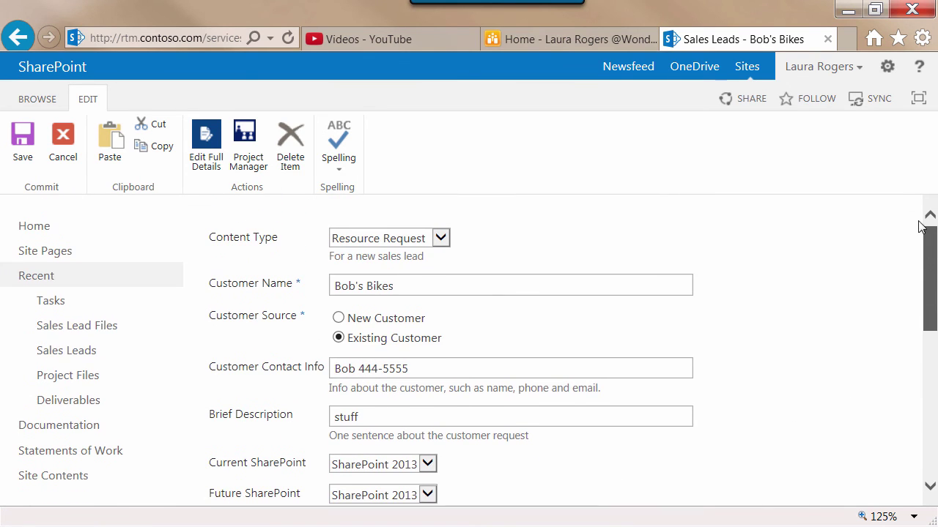
pyautogui.click(71, 327)
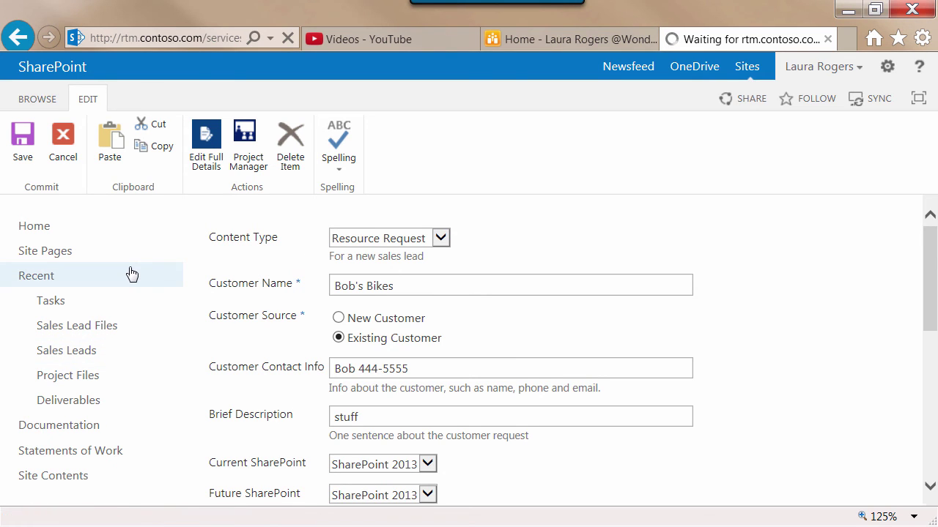
pyautogui.click(269, 324)
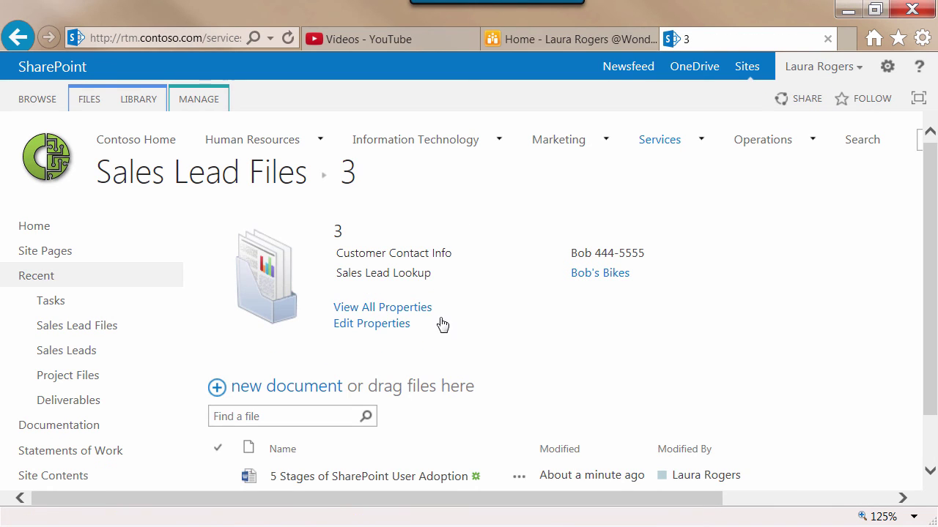
pyautogui.scroll(-2, 933, 256)
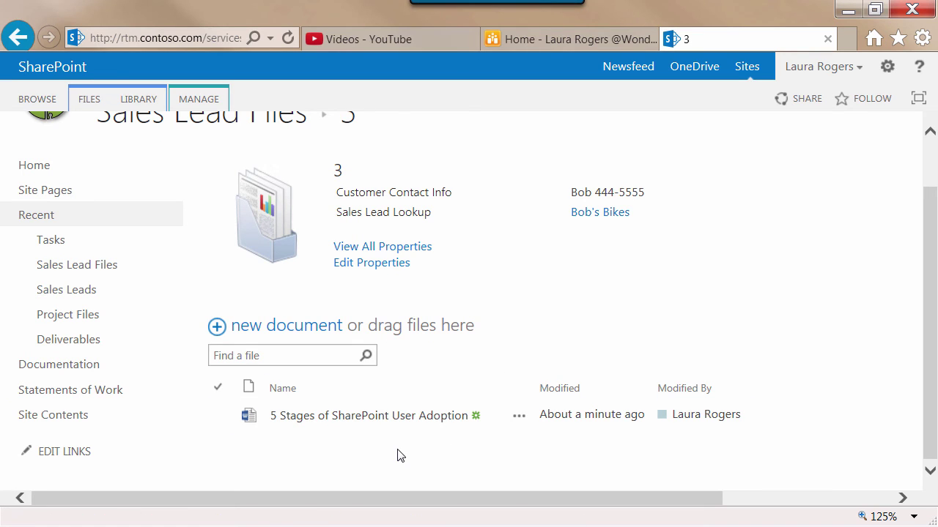
# Reopen the Bob's Bikes lead through its Custom Form link and examine the end of the form's web address.
pyautogui.click(64, 291)
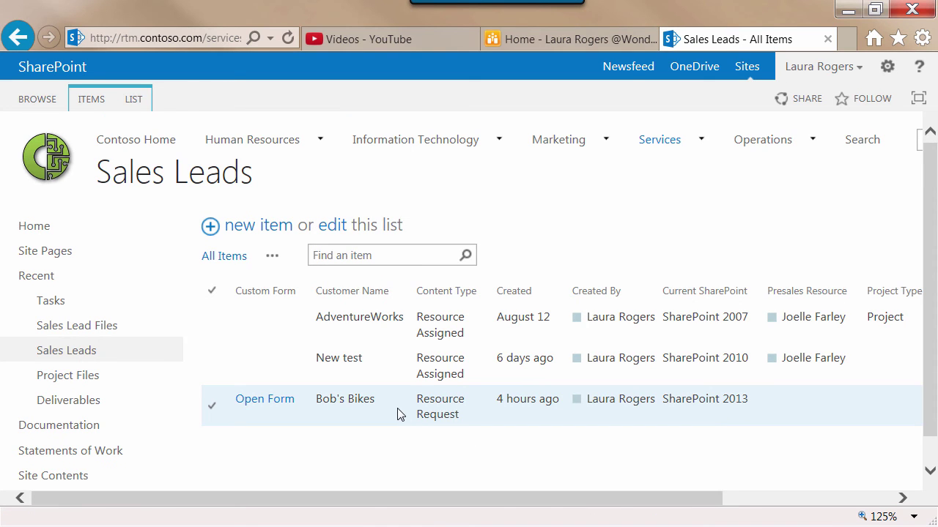
pyautogui.click(265, 407)
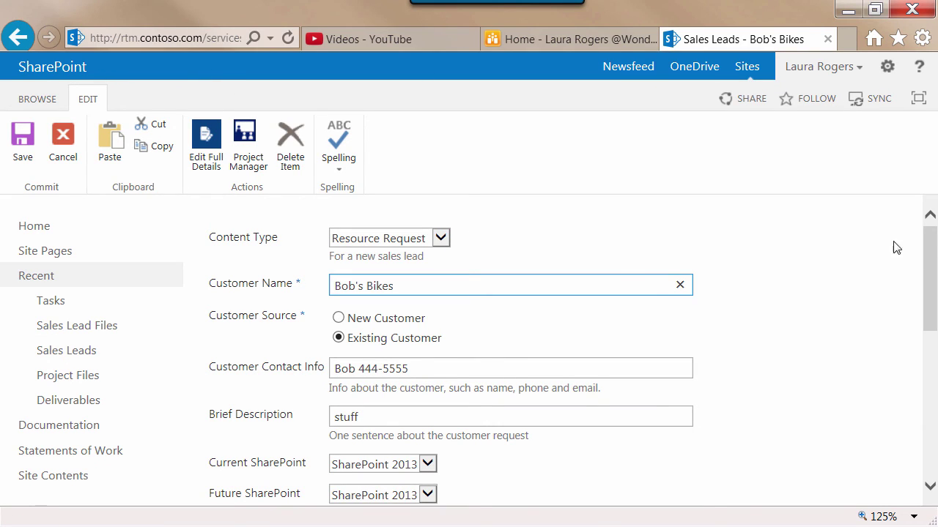
pyautogui.click(184, 41)
pyautogui.click(184, 42)
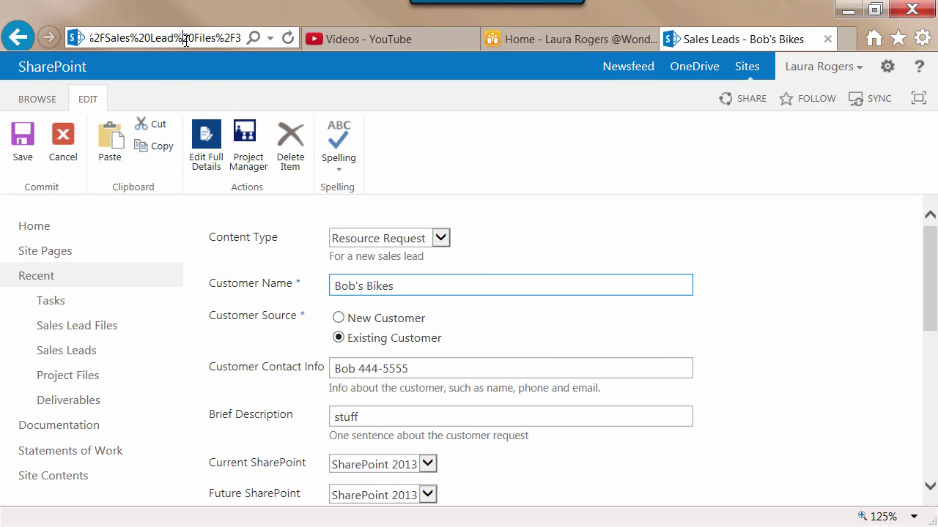
# Examine the ID and RootFolder parameters in the form's web address and the documents listed below the Bob's Bikes form.
pyautogui.press('Left')
pyautogui.press('Left')
pyautogui.press('Left')
pyautogui.press('Left')
pyautogui.press('Left')
pyautogui.press('Left')
pyautogui.press('Left')
pyautogui.press('Left')
pyautogui.press('Left')
pyautogui.press('Left')
pyautogui.press('Left')
pyautogui.press('Left')
pyautogui.press('Left')
pyautogui.press('Left')
pyautogui.press('Left')
pyautogui.press('Left')
pyautogui.press('Left')
pyautogui.press('Left')
pyautogui.press('Left')
pyautogui.press('Left')
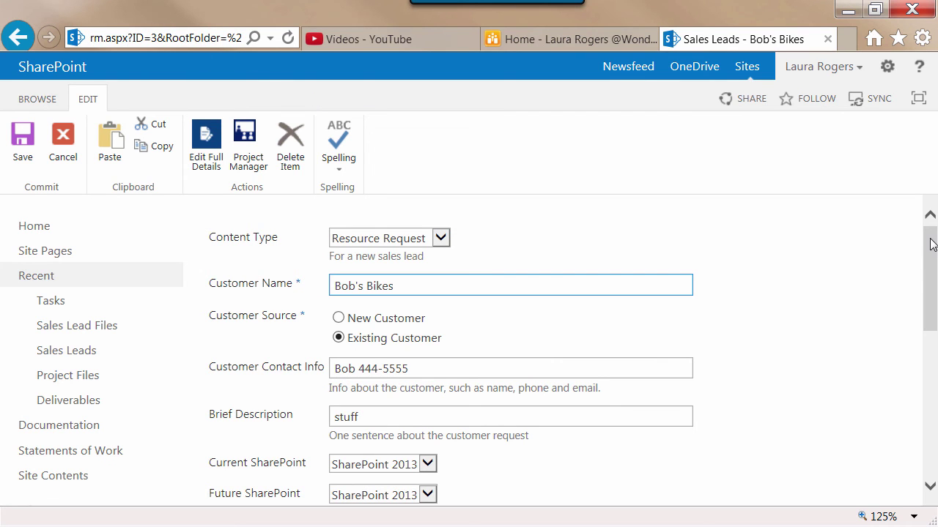
pyautogui.scroll(-6, 291, 410)
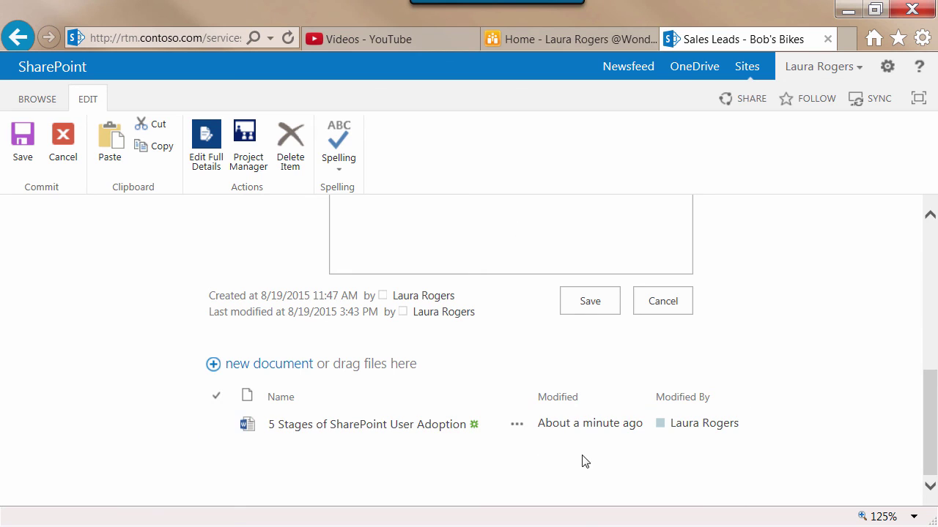
pyautogui.scroll(10, 931, 415)
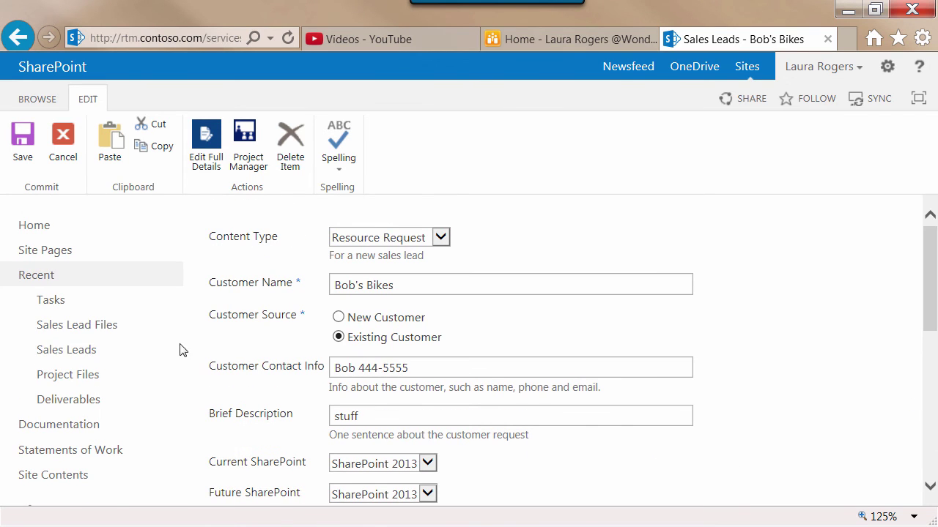
# Hide the new lead column in the All Items view of the Sales Leads list.
pyautogui.click(68, 350)
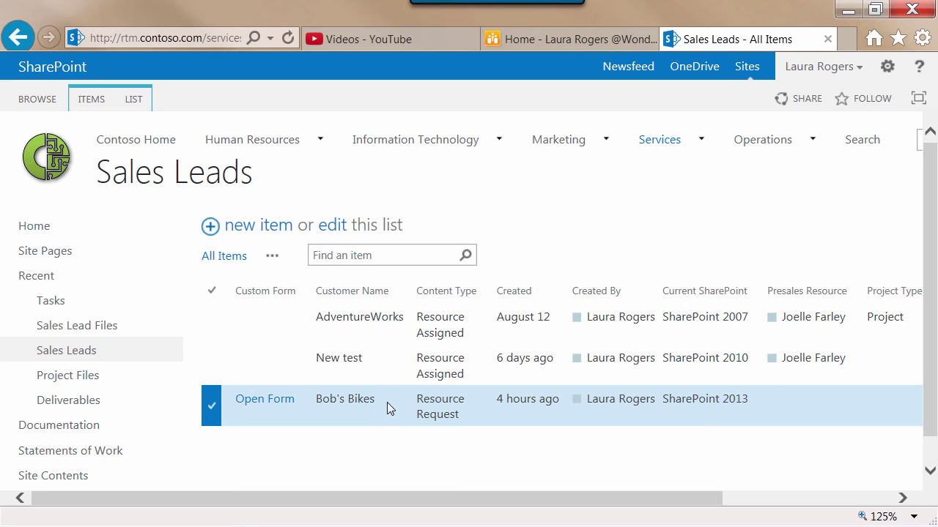
pyautogui.moveTo(643, 500); pyautogui.dragTo(721, 506)
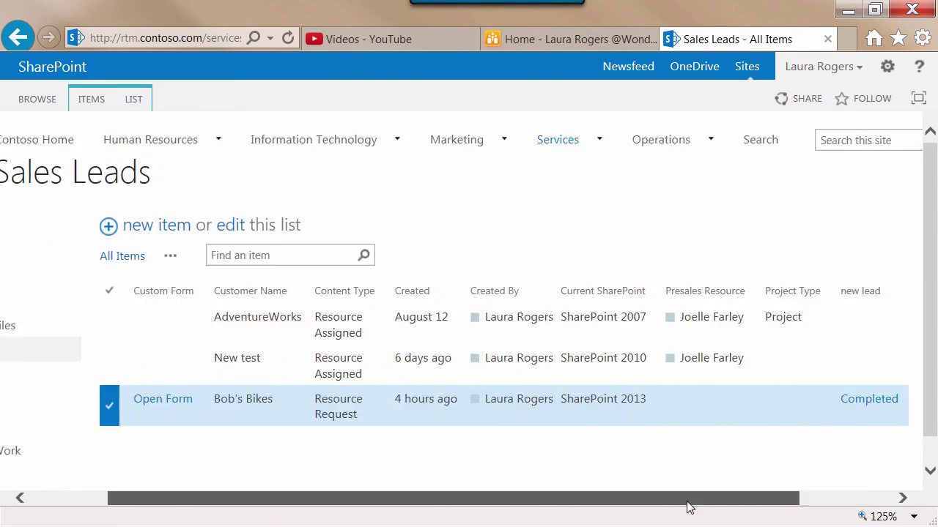
pyautogui.moveTo(638, 503); pyautogui.dragTo(796, 490)
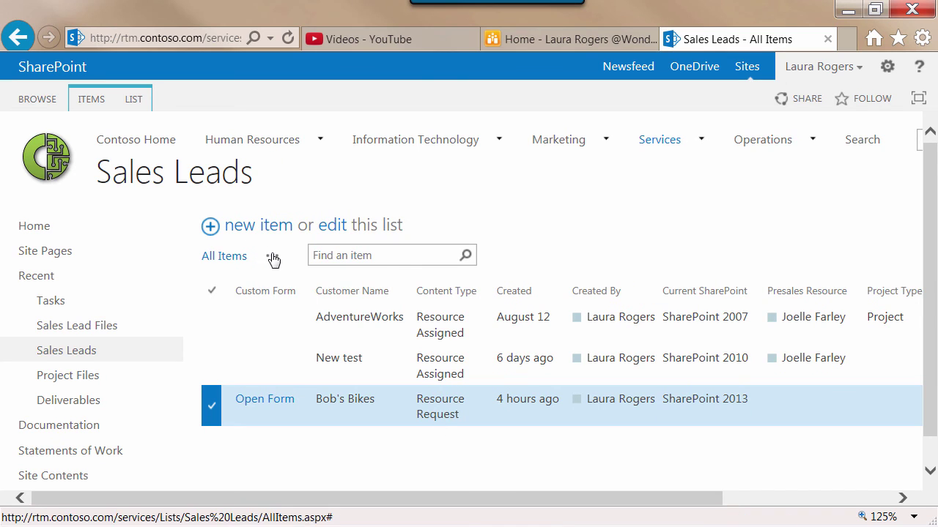
pyautogui.click(272, 256)
pyautogui.click(292, 279)
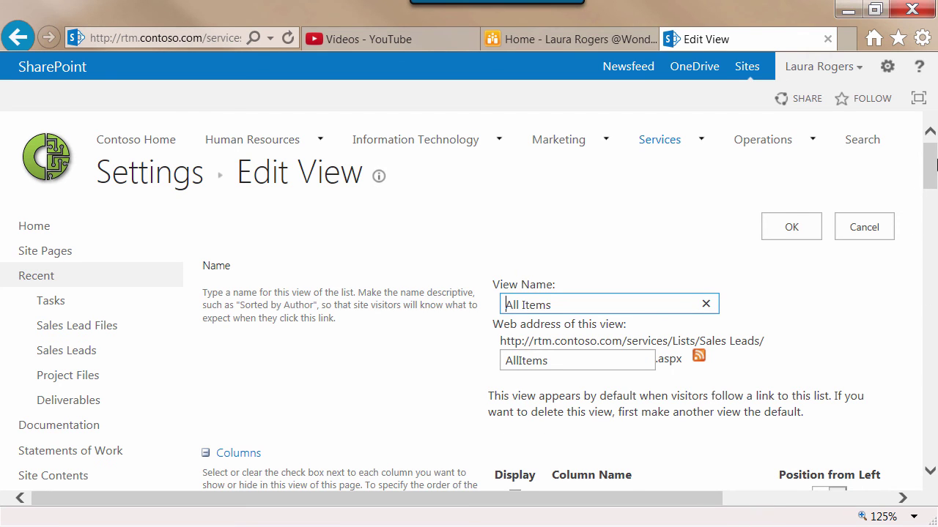
pyautogui.moveTo(935, 165); pyautogui.dragTo(935, 197)
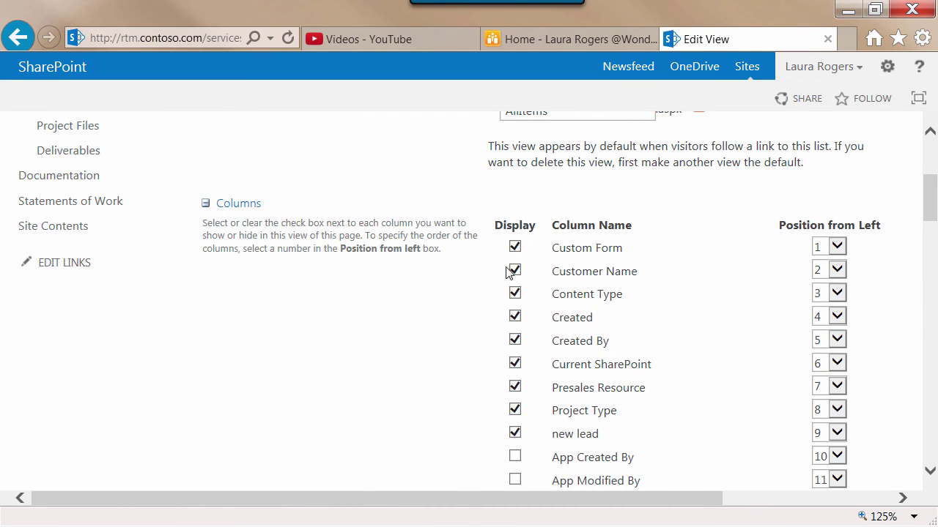
pyautogui.click(516, 434)
pyautogui.moveTo(928, 211); pyautogui.dragTo(927, 245)
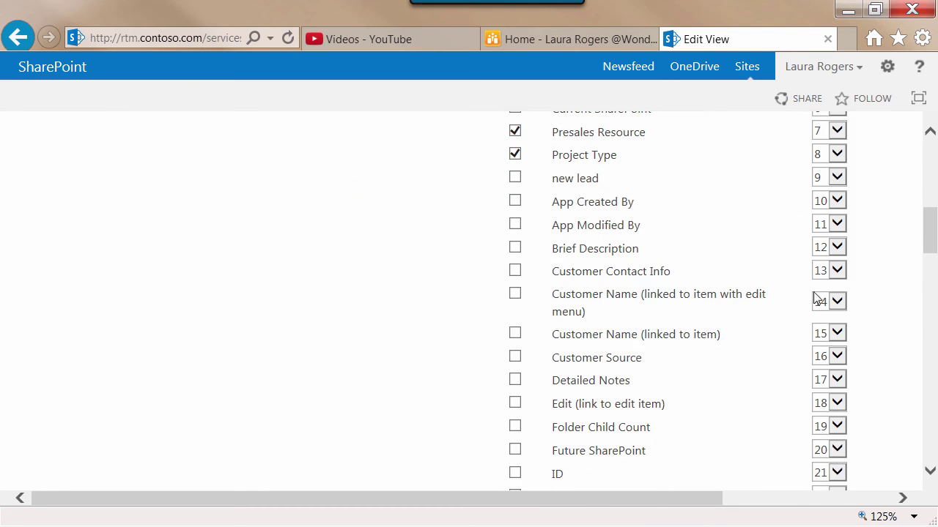
pyautogui.moveTo(931, 232); pyautogui.dragTo(929, 163)
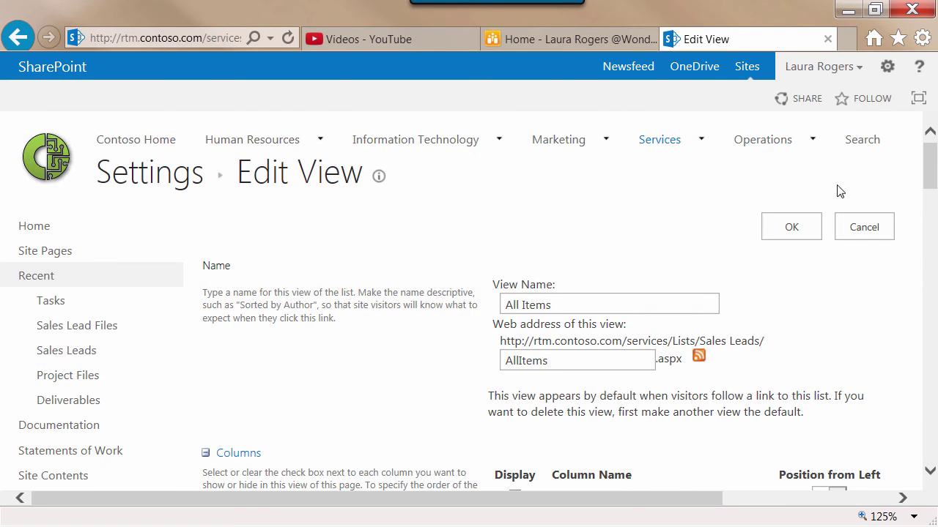
pyautogui.click(784, 227)
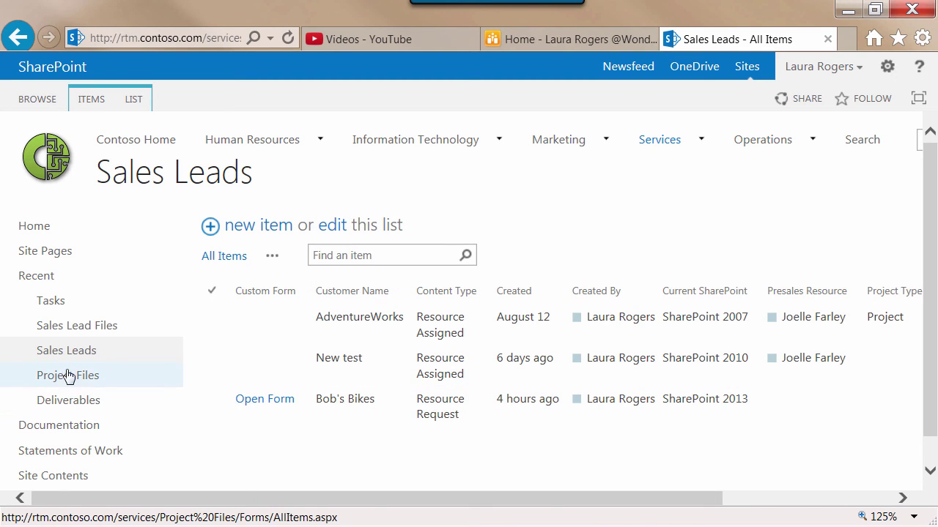
# Delete the Testing document set from the Sales Lead Files library.
pyautogui.click(76, 326)
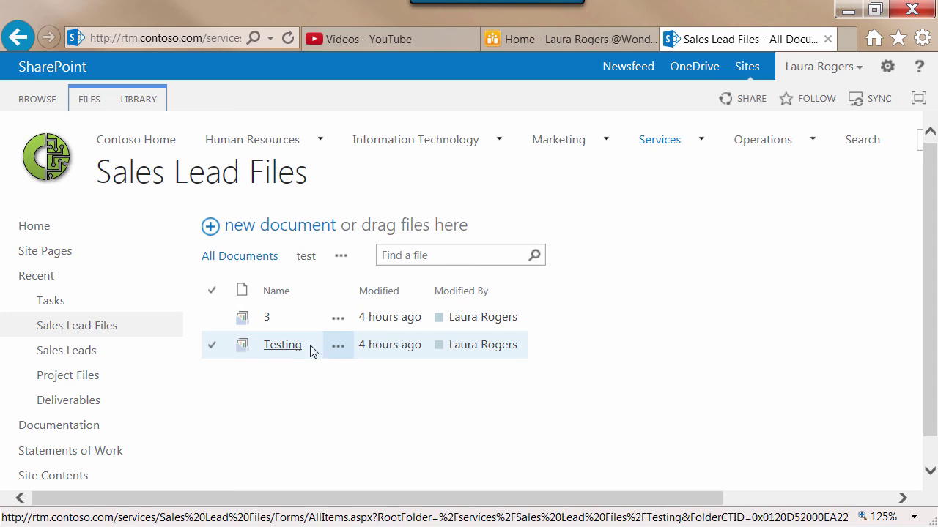
pyautogui.click(338, 348)
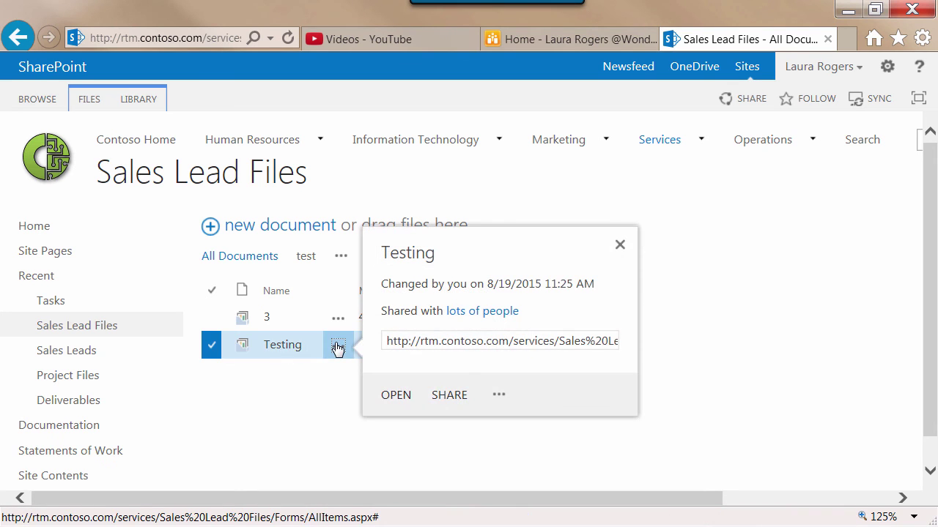
pyautogui.click(501, 398)
pyautogui.click(521, 466)
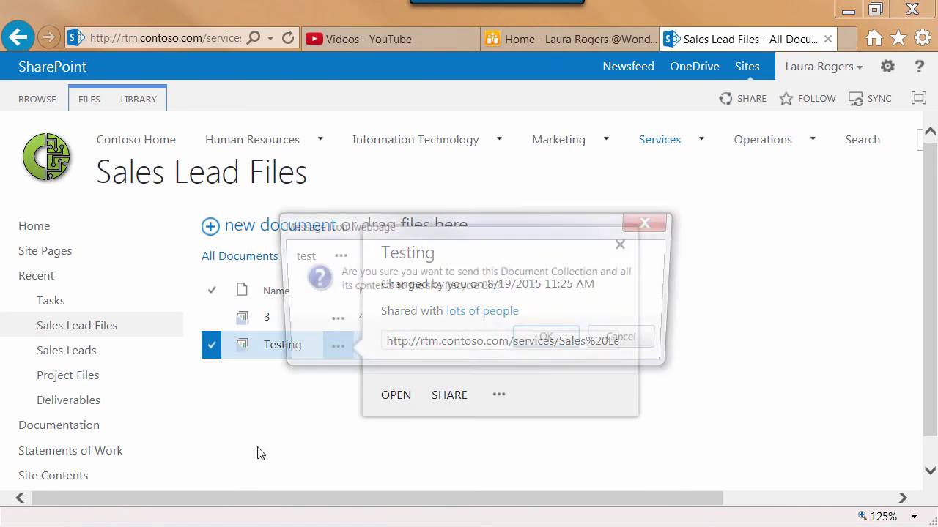
pyautogui.click(552, 343)
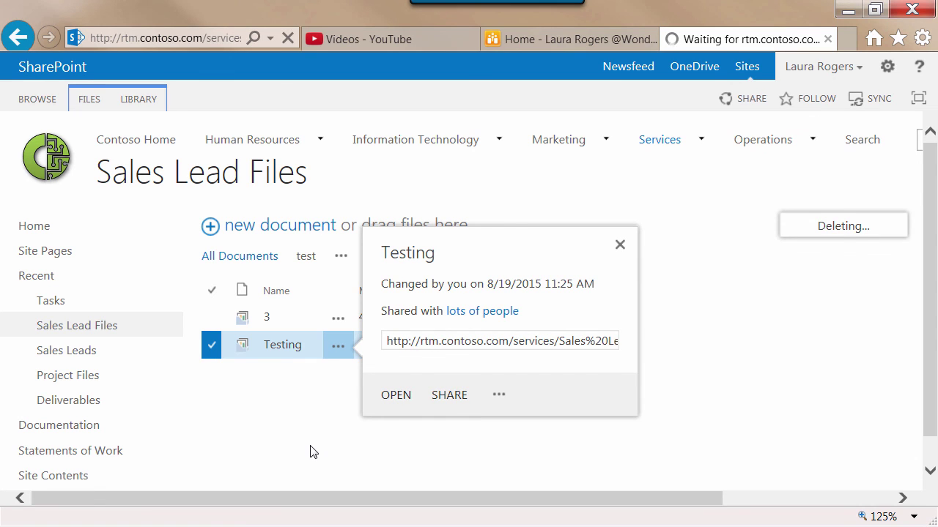
# In the All Documents view of Sales Lead Files, replace the Name column with Sales Lead Lookup, placed before Modified.
pyautogui.click(138, 100)
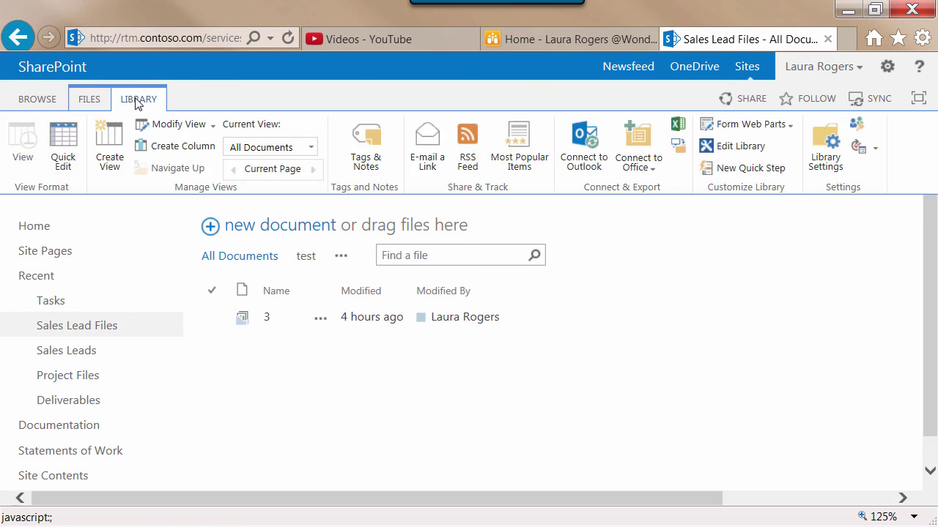
pyautogui.click(176, 126)
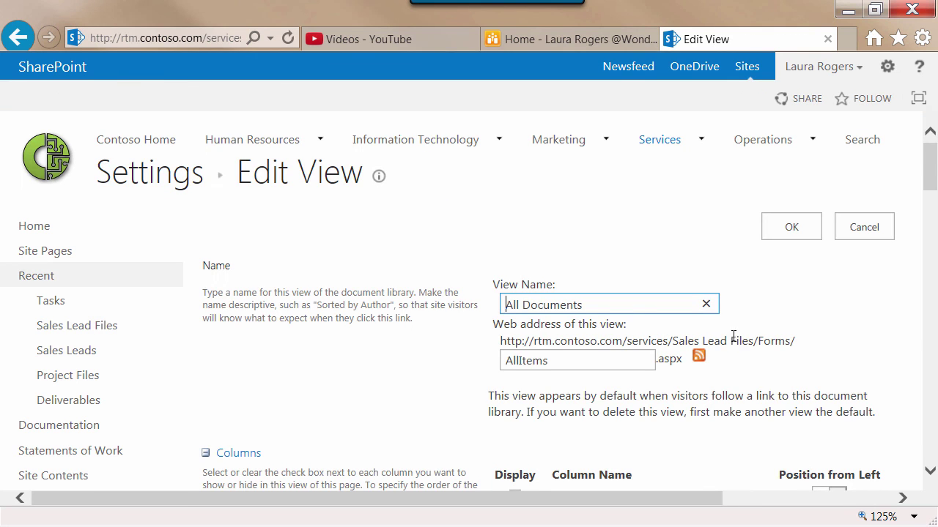
pyautogui.moveTo(929, 180); pyautogui.dragTo(935, 271)
pyautogui.click(515, 271)
pyautogui.click(515, 328)
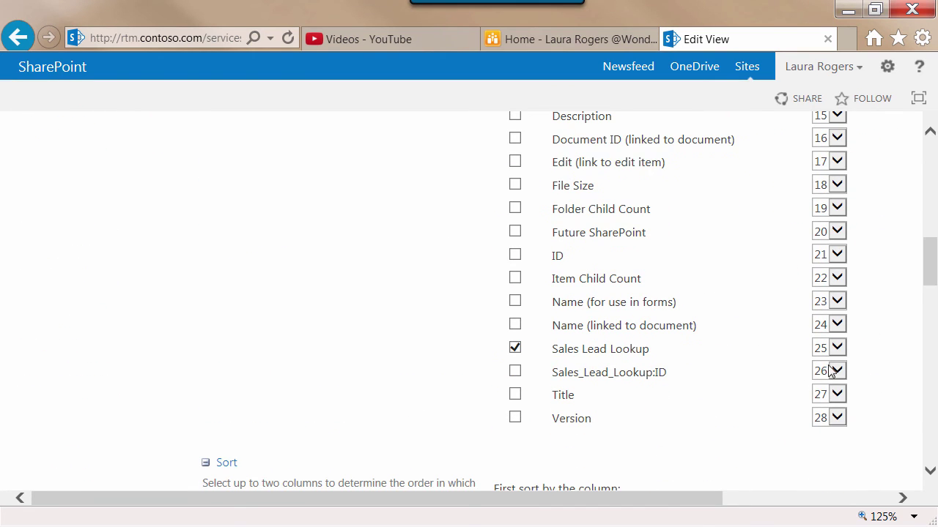
pyautogui.click(826, 351)
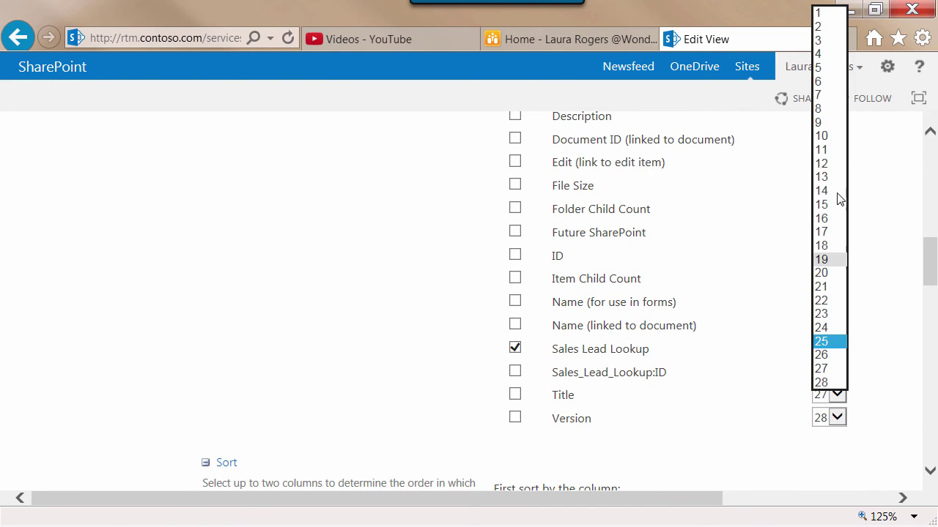
pyautogui.click(820, 13)
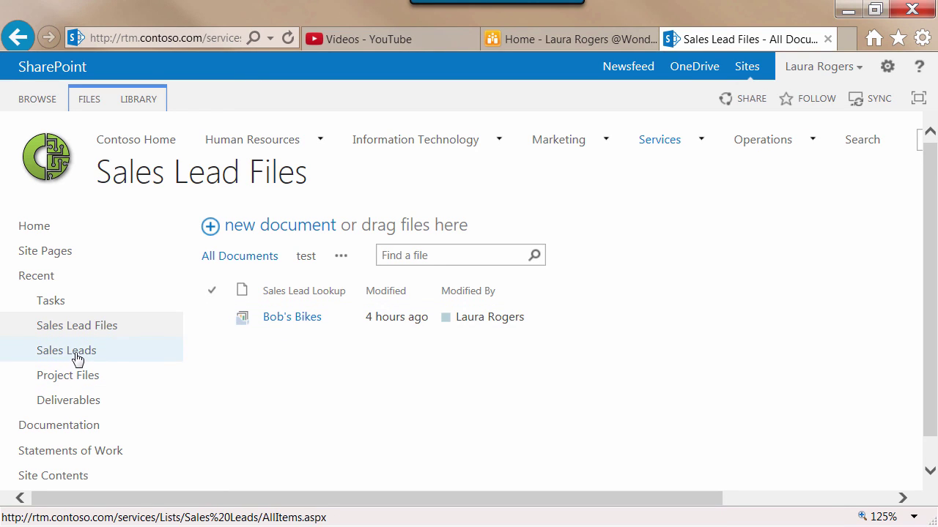
# Open the Bob's Bikes document set to review its contents and return to the Sales Lead Files library.
pyautogui.click(244, 325)
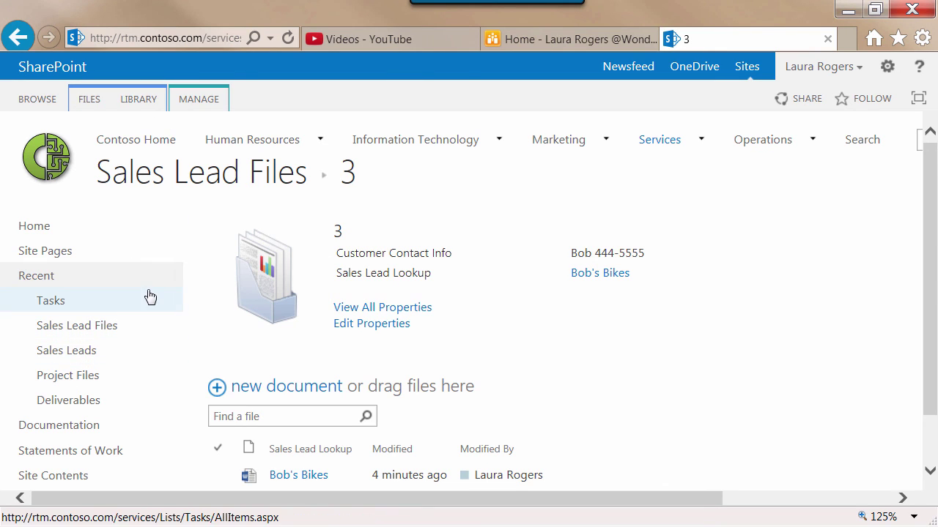
pyautogui.click(70, 330)
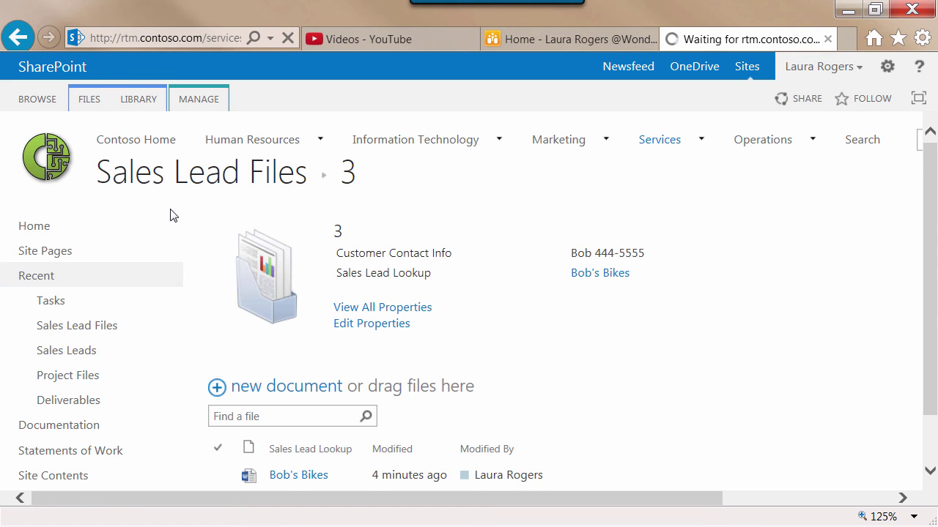
pyautogui.click(146, 96)
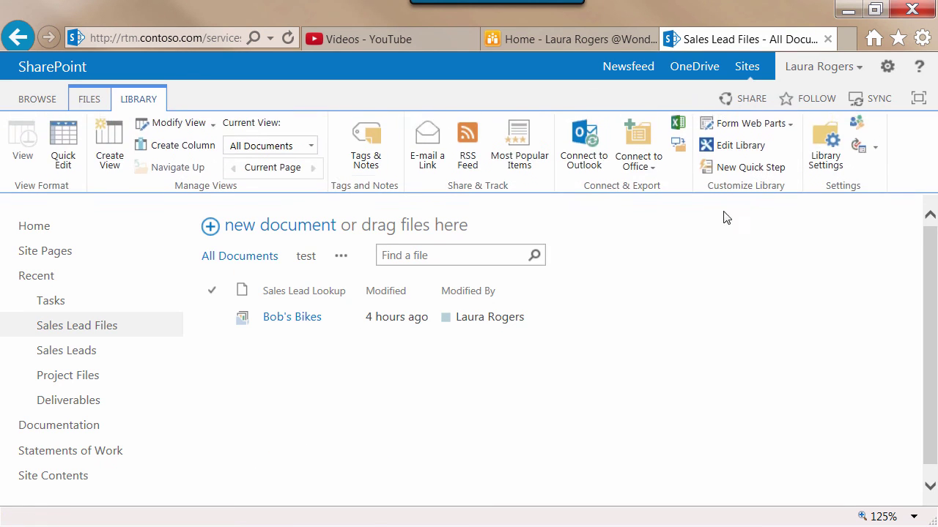
# Remove the Sales Lead Files link from the site's side navigation and save the links.
pyautogui.scroll(-2, 47, 479)
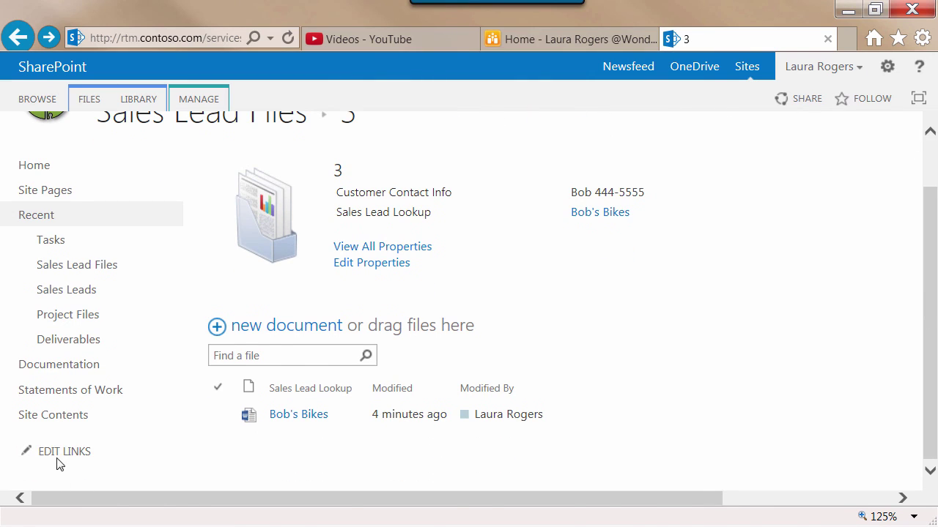
pyautogui.click(57, 460)
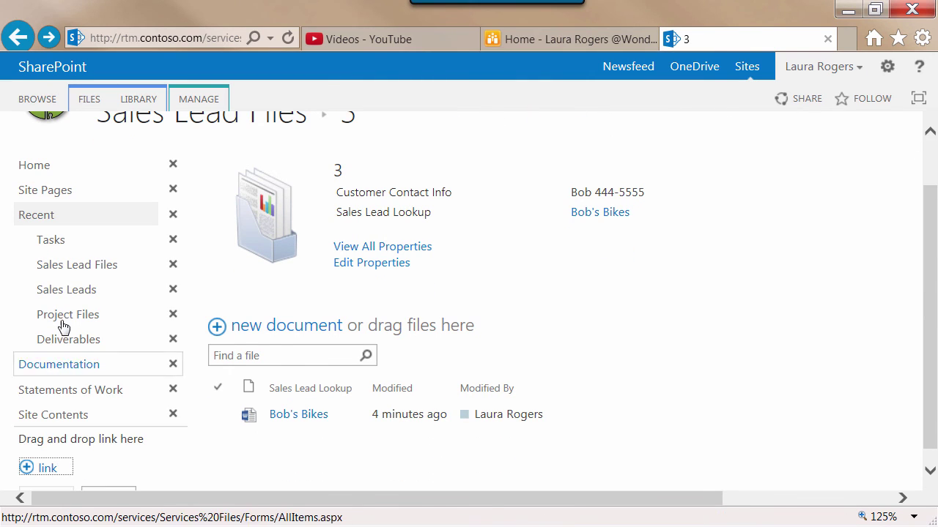
pyautogui.click(174, 265)
pyautogui.click(43, 475)
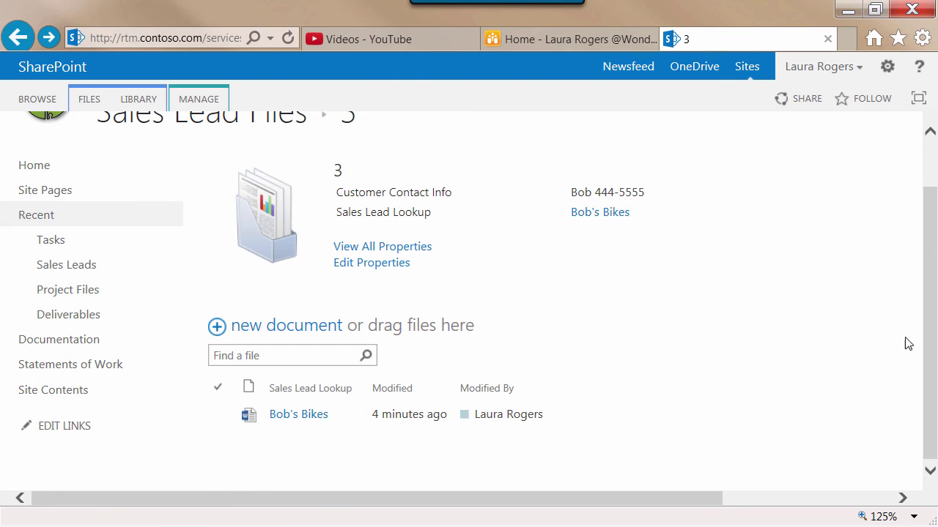
# Open the Bob's Bikes lead from Sales Leads through its Custom Form link and check the documents listed below the form.
pyautogui.scroll(2, 929, 318)
pyautogui.click(56, 326)
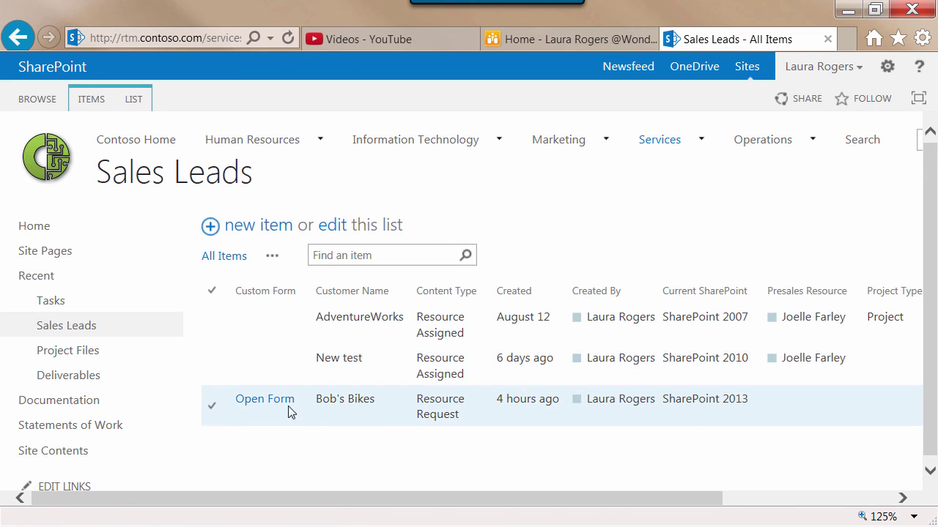
pyautogui.click(280, 400)
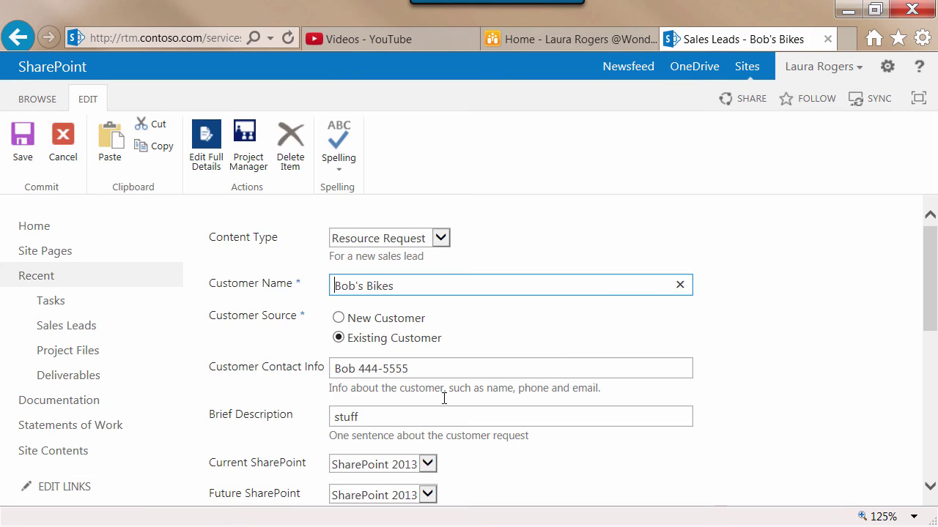
pyautogui.moveTo(928, 249); pyautogui.dragTo(936, 398)
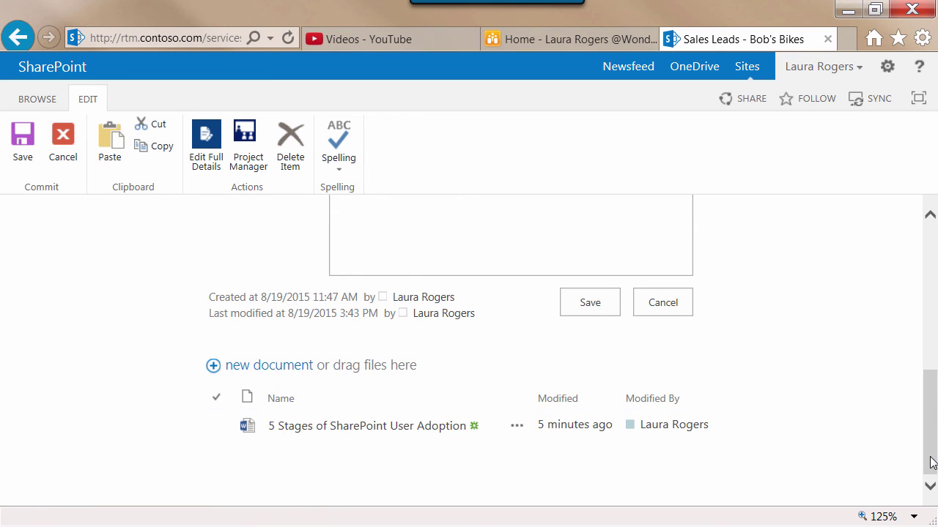
pyautogui.moveTo(930, 460); pyautogui.dragTo(931, 317)
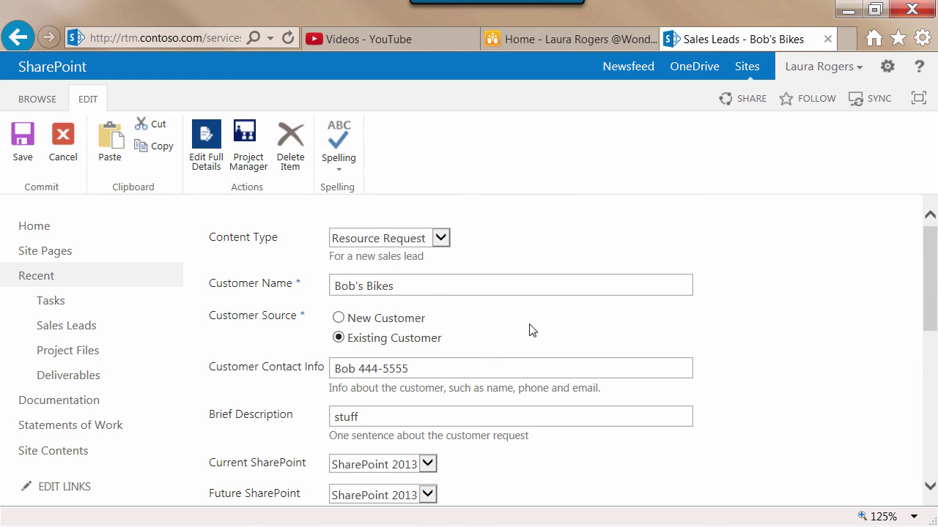
# Switch the Bob's Bikes lead to its Project Manager form and review the fields down to the end.
pyautogui.click(244, 150)
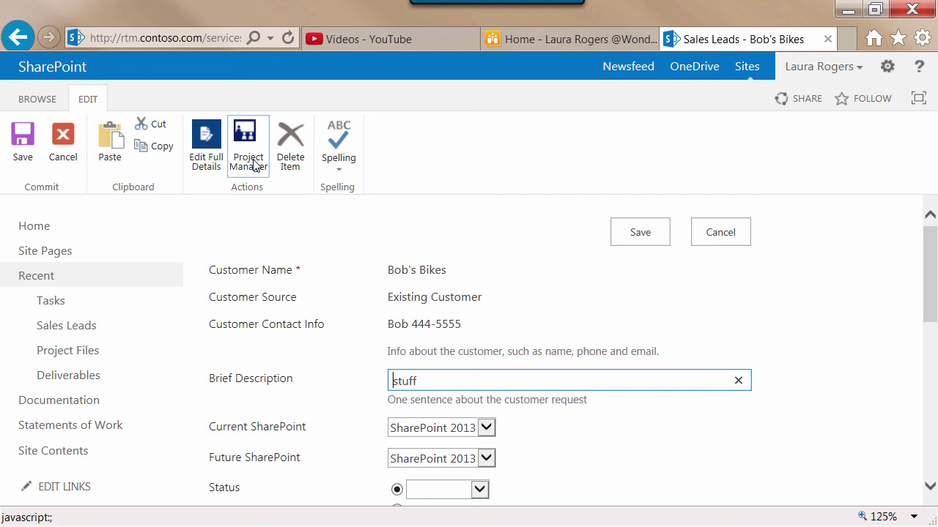
pyautogui.moveTo(932, 243); pyautogui.dragTo(934, 396)
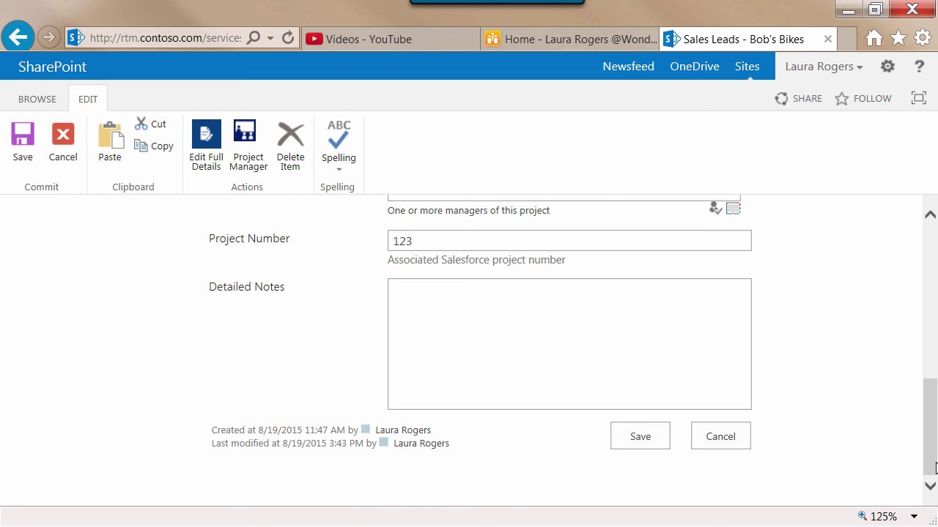
pyautogui.moveTo(934, 465); pyautogui.dragTo(927, 287)
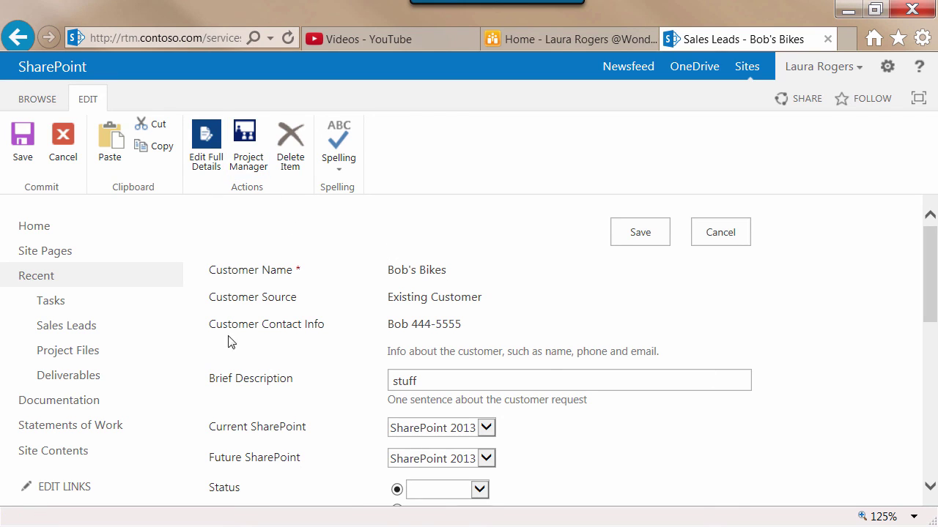
# Put the Project Manager form page into edit mode and open the Sales Leads web part's properties.
pyautogui.click(887, 67)
pyautogui.click(822, 134)
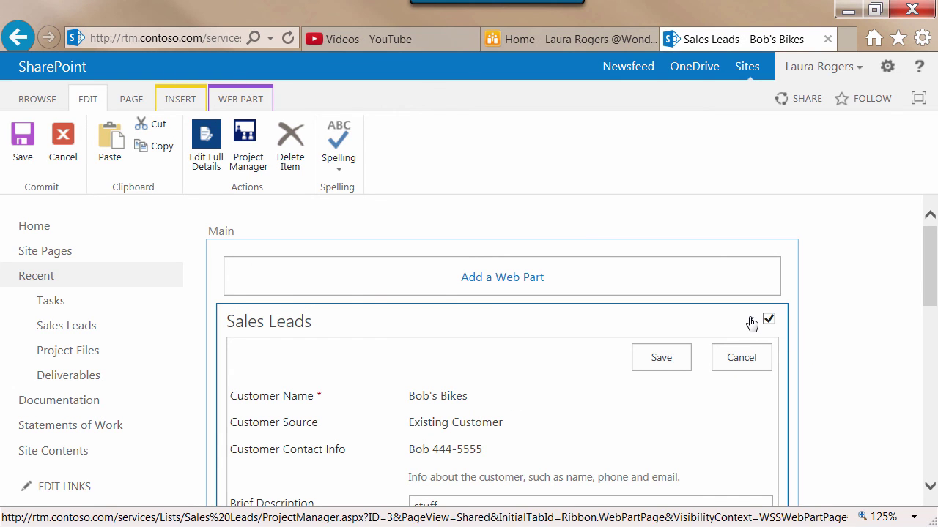
pyautogui.click(751, 321)
pyautogui.click(697, 430)
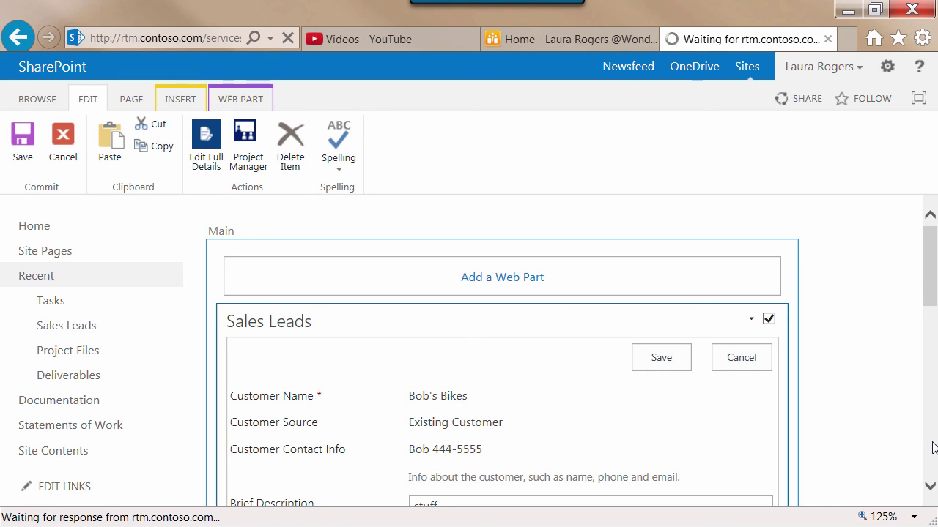
pyautogui.scroll(-3, 934, 448)
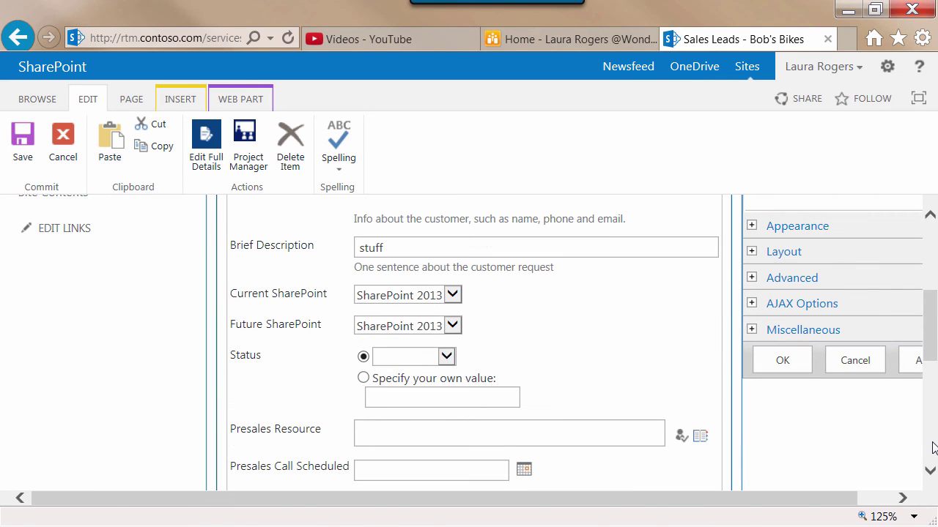
# Set the web part's advanced Target Audiences to the Project Managers group, apply the properties and save the form.
pyautogui.click(752, 277)
pyautogui.moveTo(935, 335); pyautogui.dragTo(935, 445)
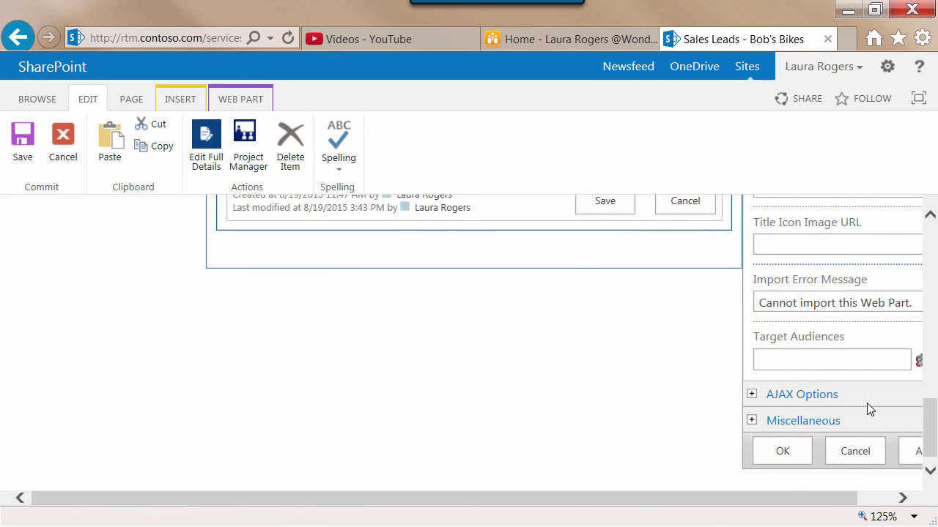
pyautogui.click(792, 361)
pyautogui.write('p')
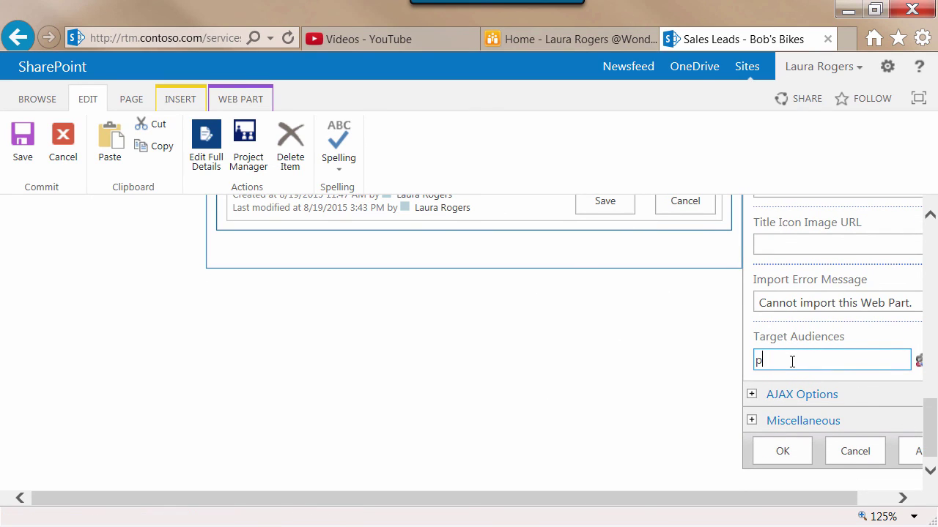
pyautogui.write('roject managers')
pyautogui.click(920, 363)
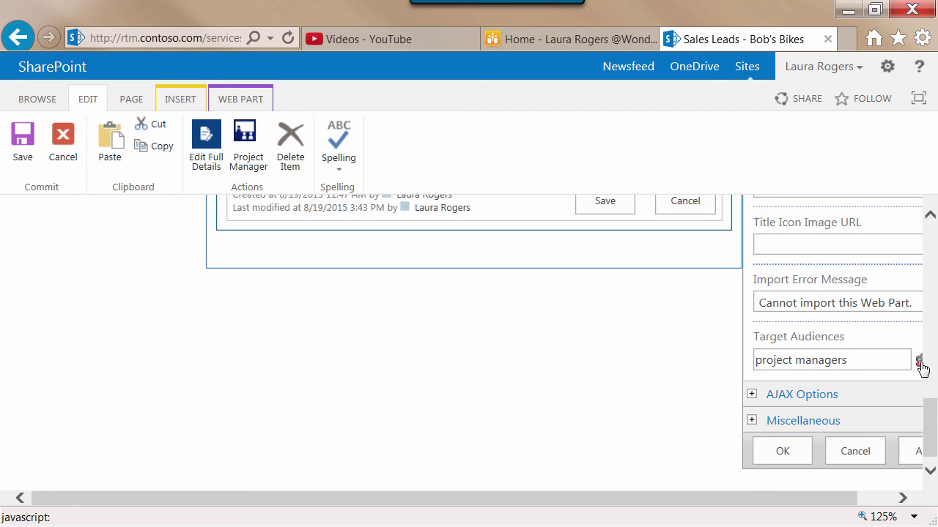
pyautogui.click(832, 346)
pyautogui.click(796, 402)
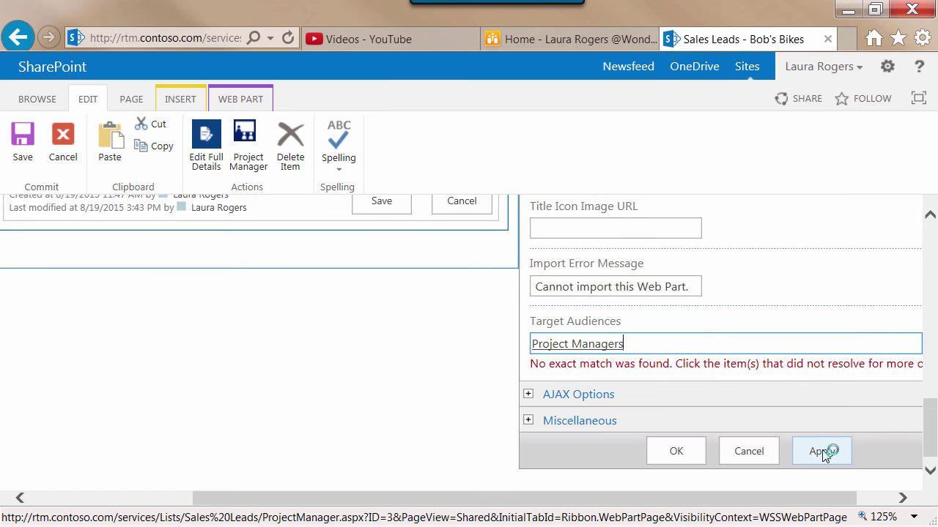
pyautogui.click(678, 452)
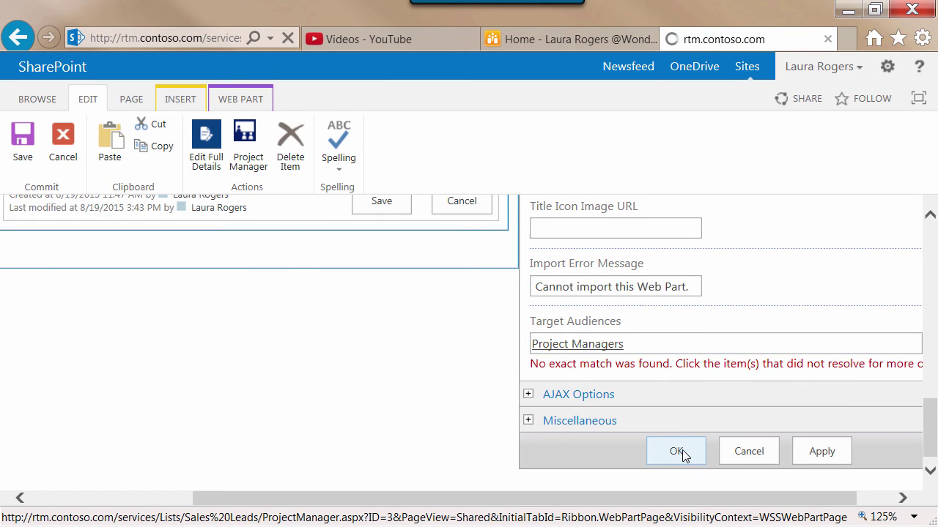
pyautogui.click(20, 146)
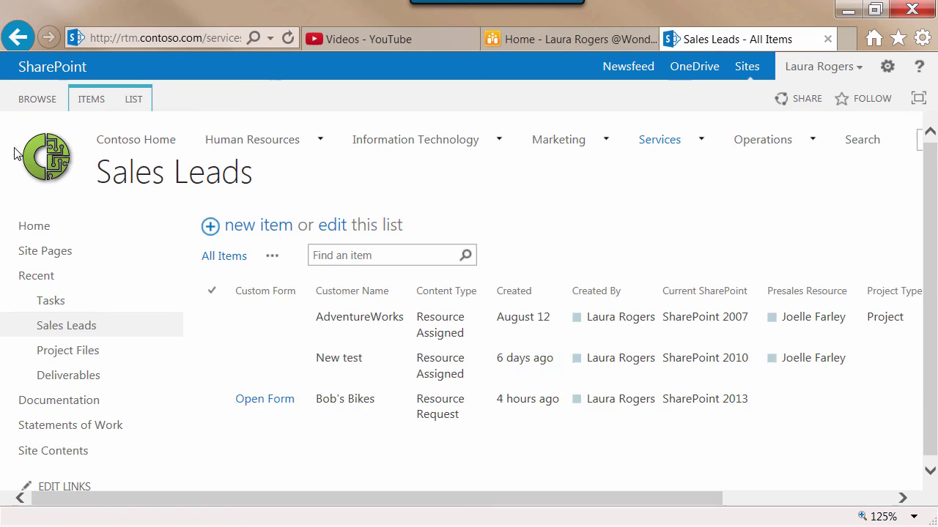
# Reopen the Bob's Bikes lead through its Custom Form link, check its Project Manager form and return to the Sales Leads list.
pyautogui.click(259, 407)
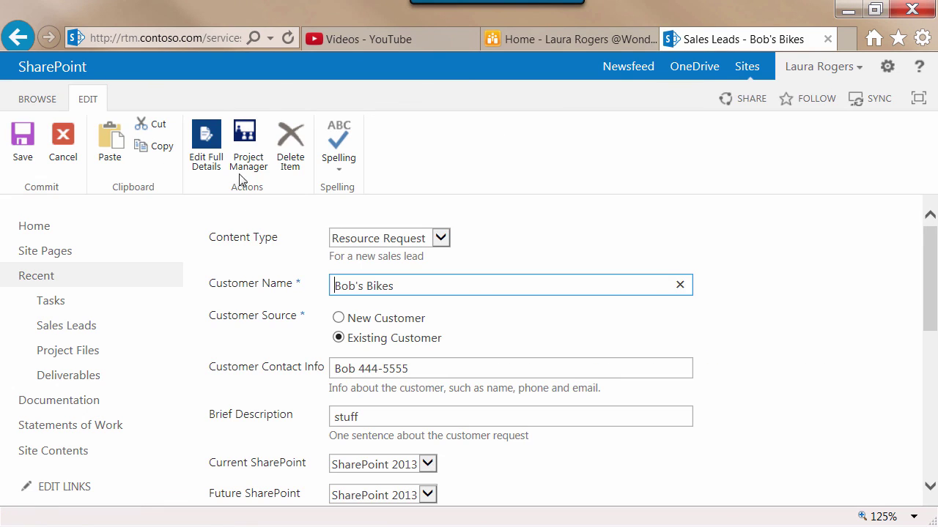
pyautogui.click(254, 156)
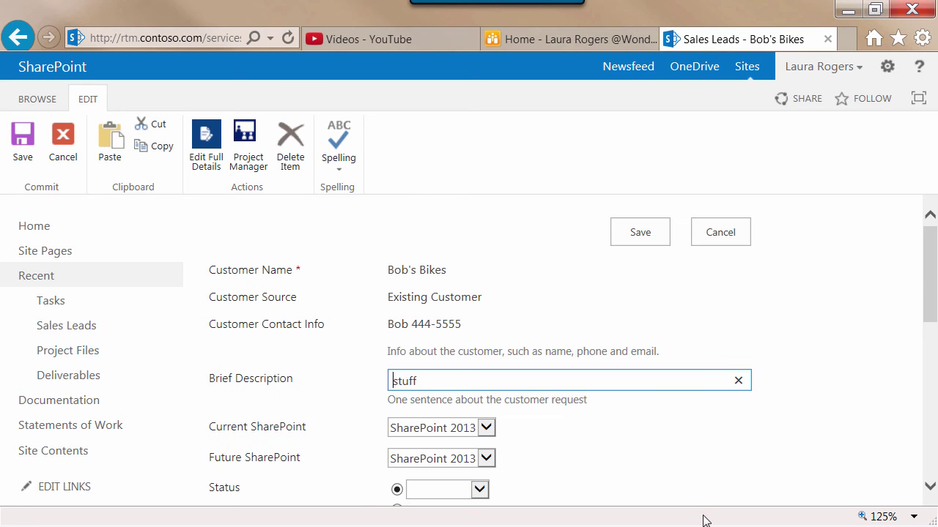
pyautogui.moveTo(926, 253)
pyautogui.mouseDown()
pyautogui.moveTo(926, 340)
pyautogui.moveTo(927, 252)
pyautogui.mouseUp()
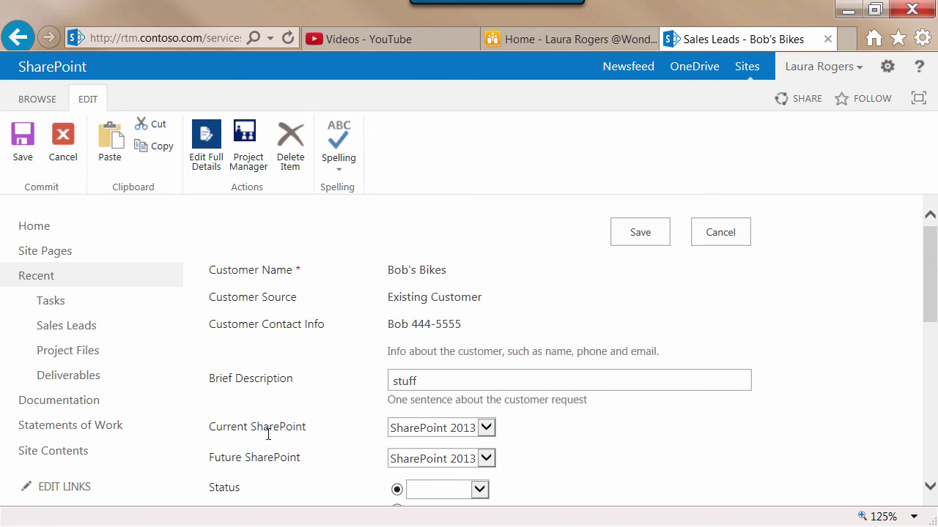
pyautogui.click(67, 331)
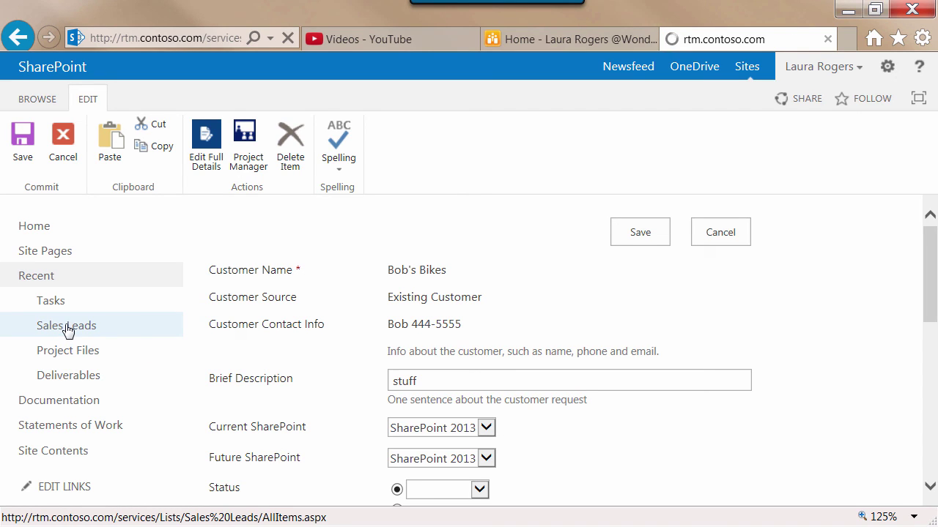